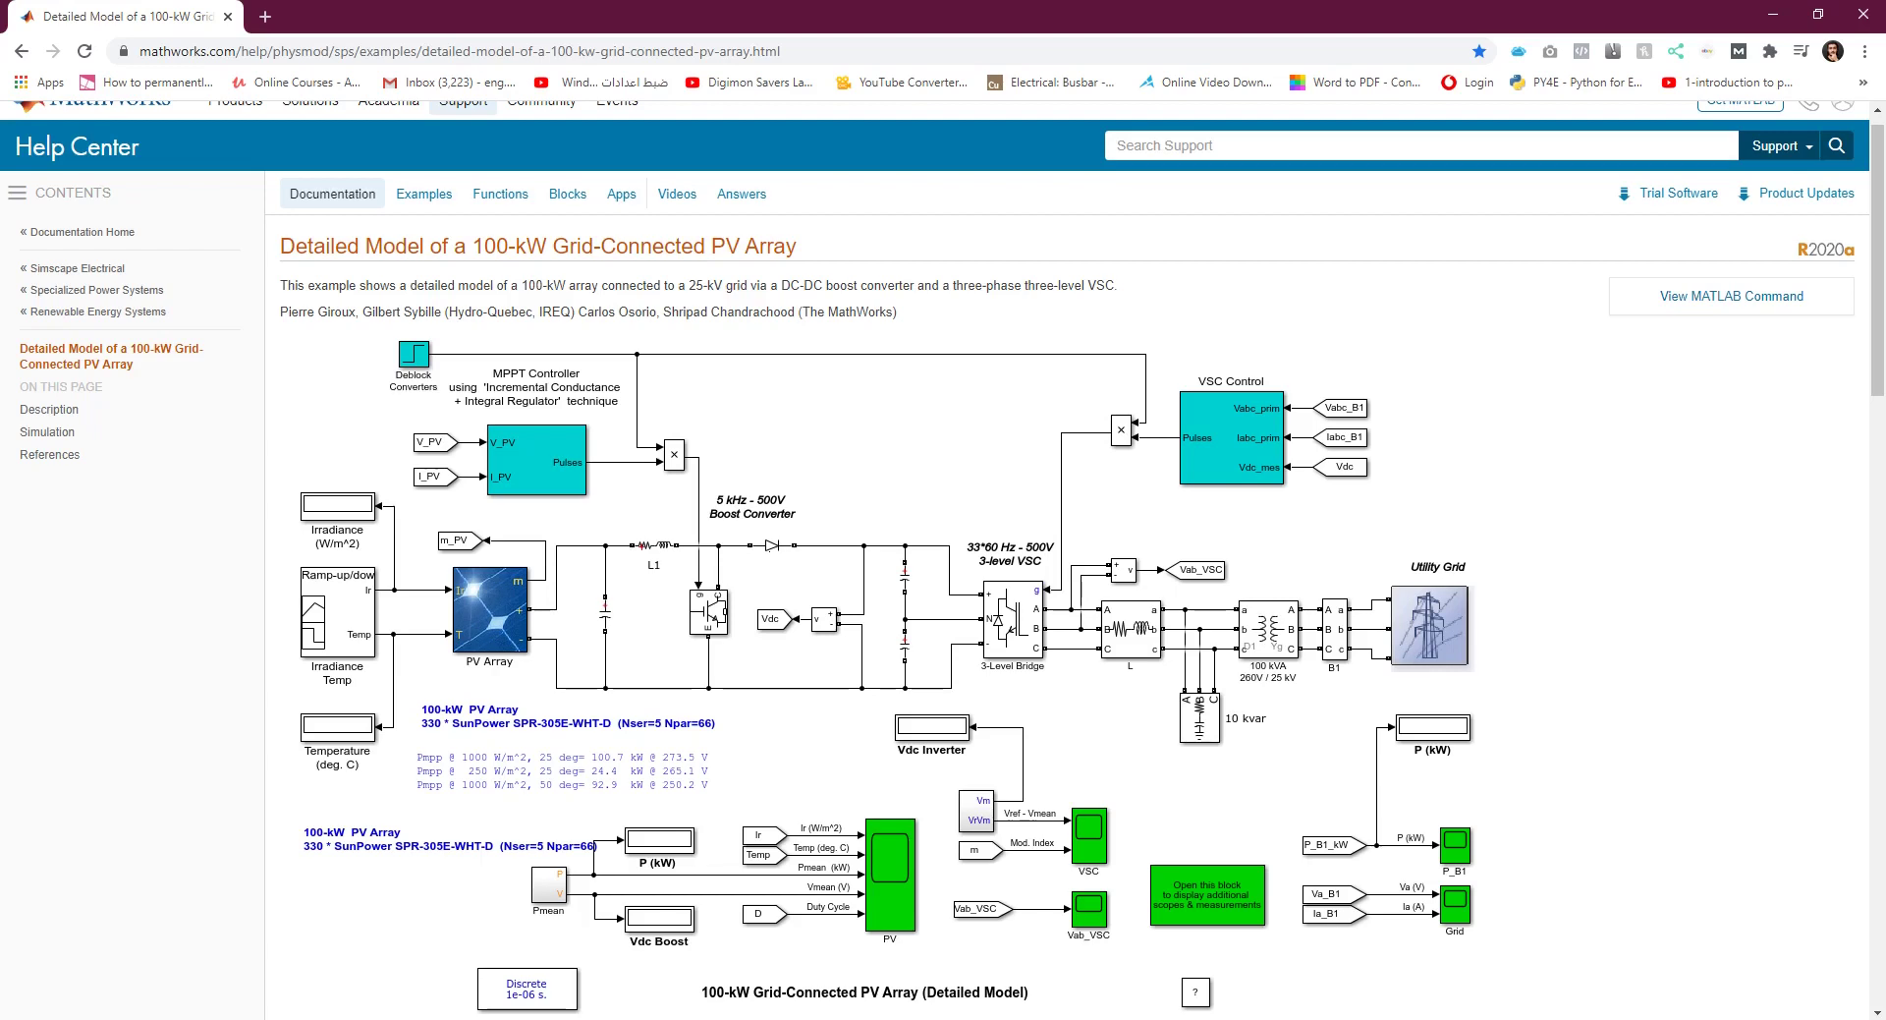
Display the MATLAB command for the 100-kW grid-connected PV array example and select power_PVarray_grid_det for copying
scroll(279, 646, "up", 1)
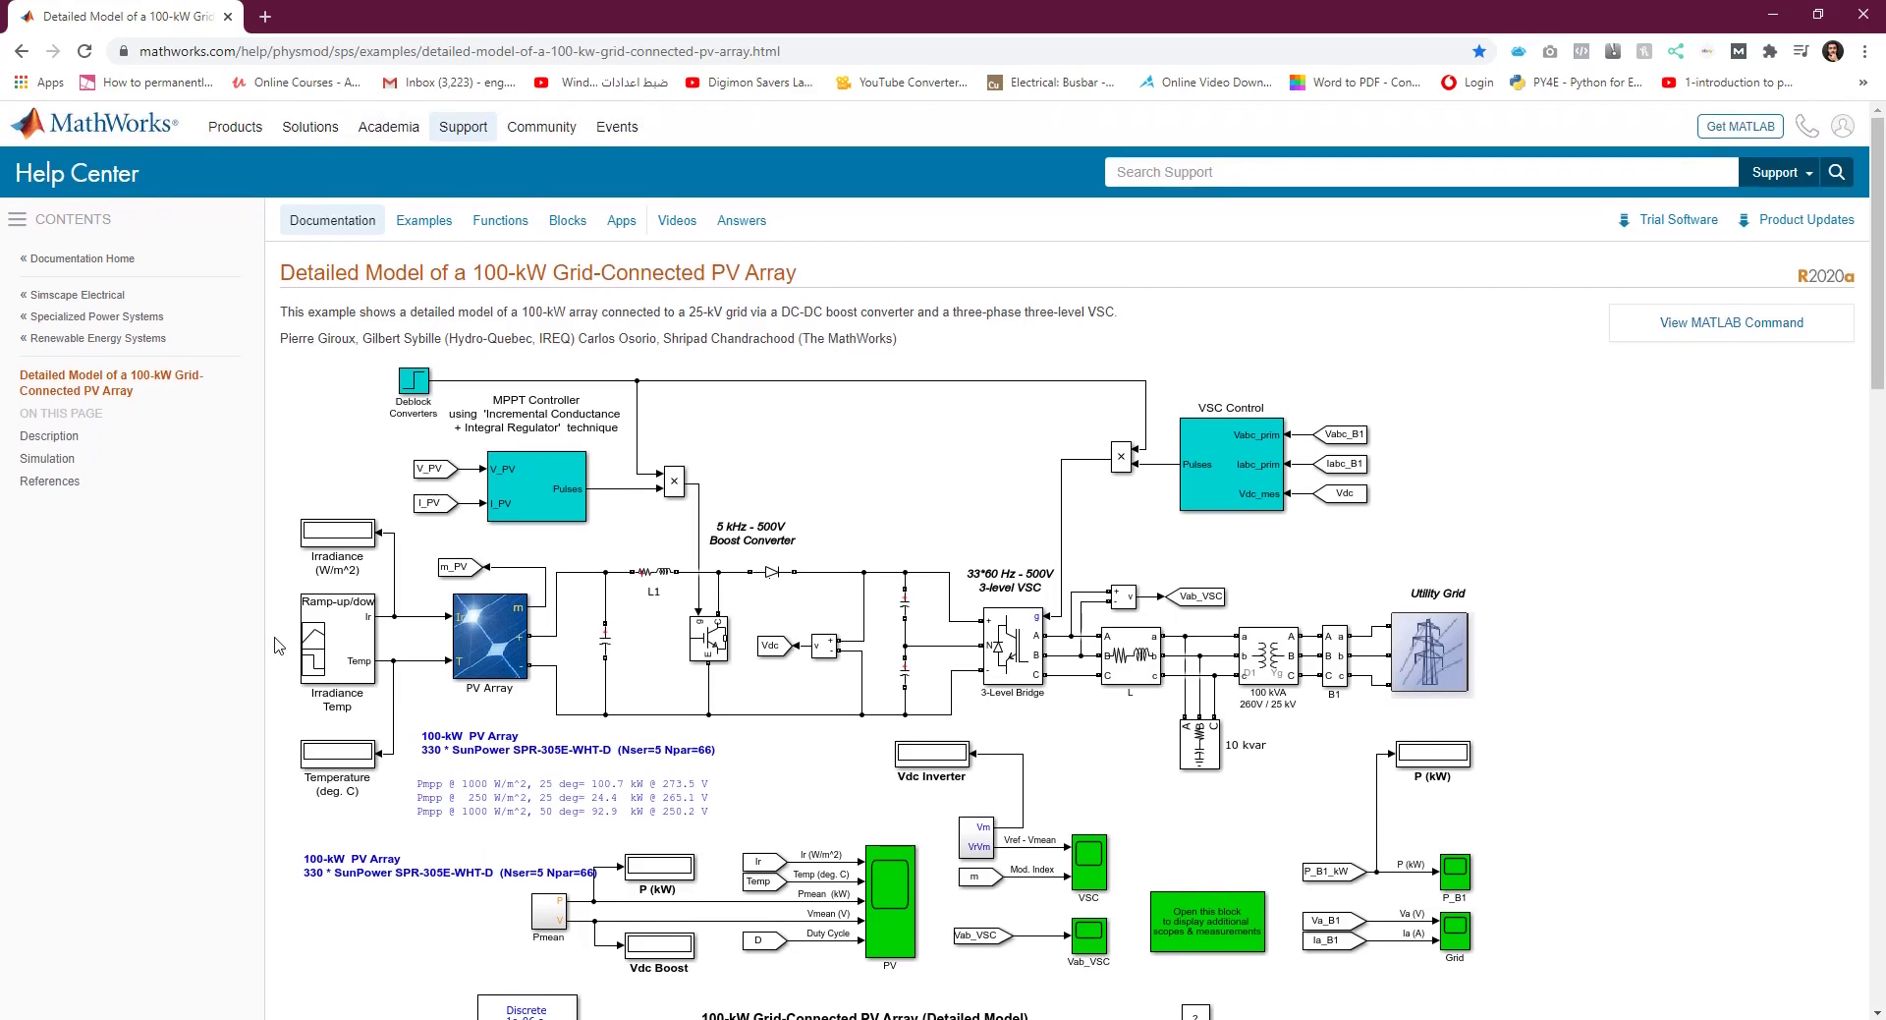
scroll(154, 690, "down", 1)
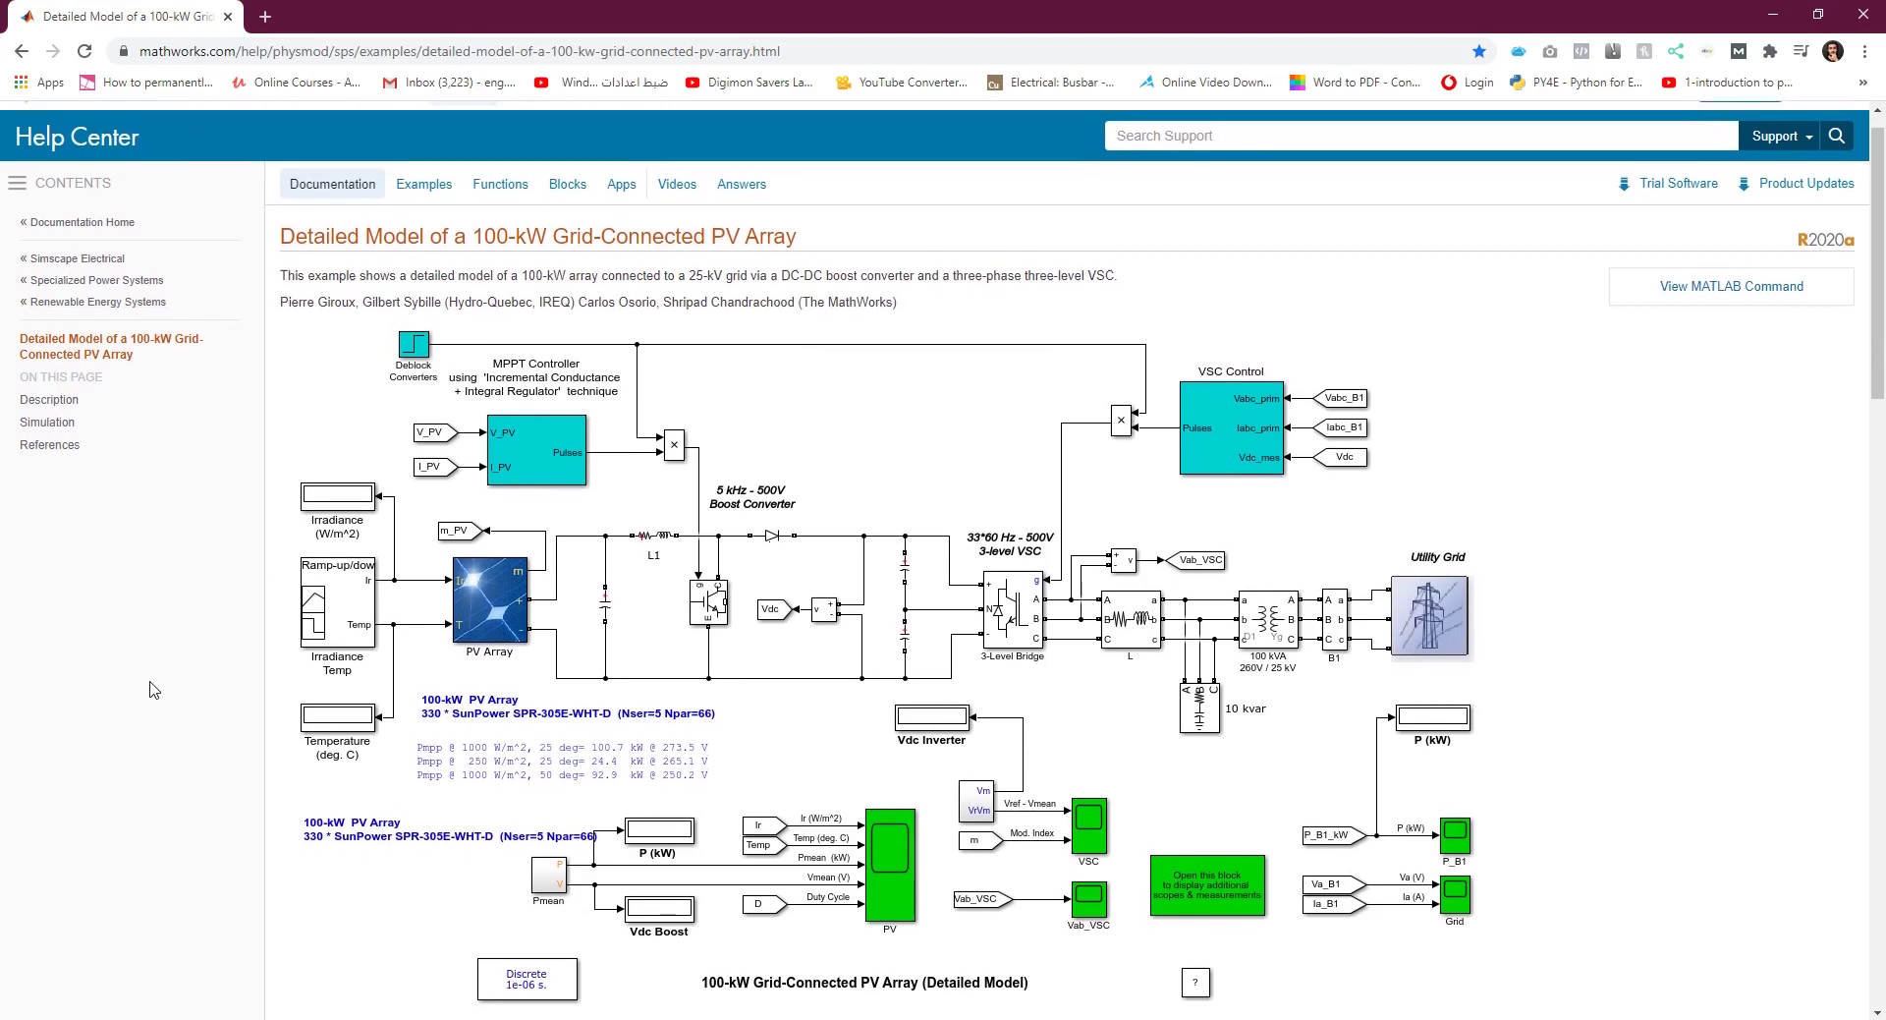
scroll(154, 689, "down", 1)
scroll(283, 605, "up", 1)
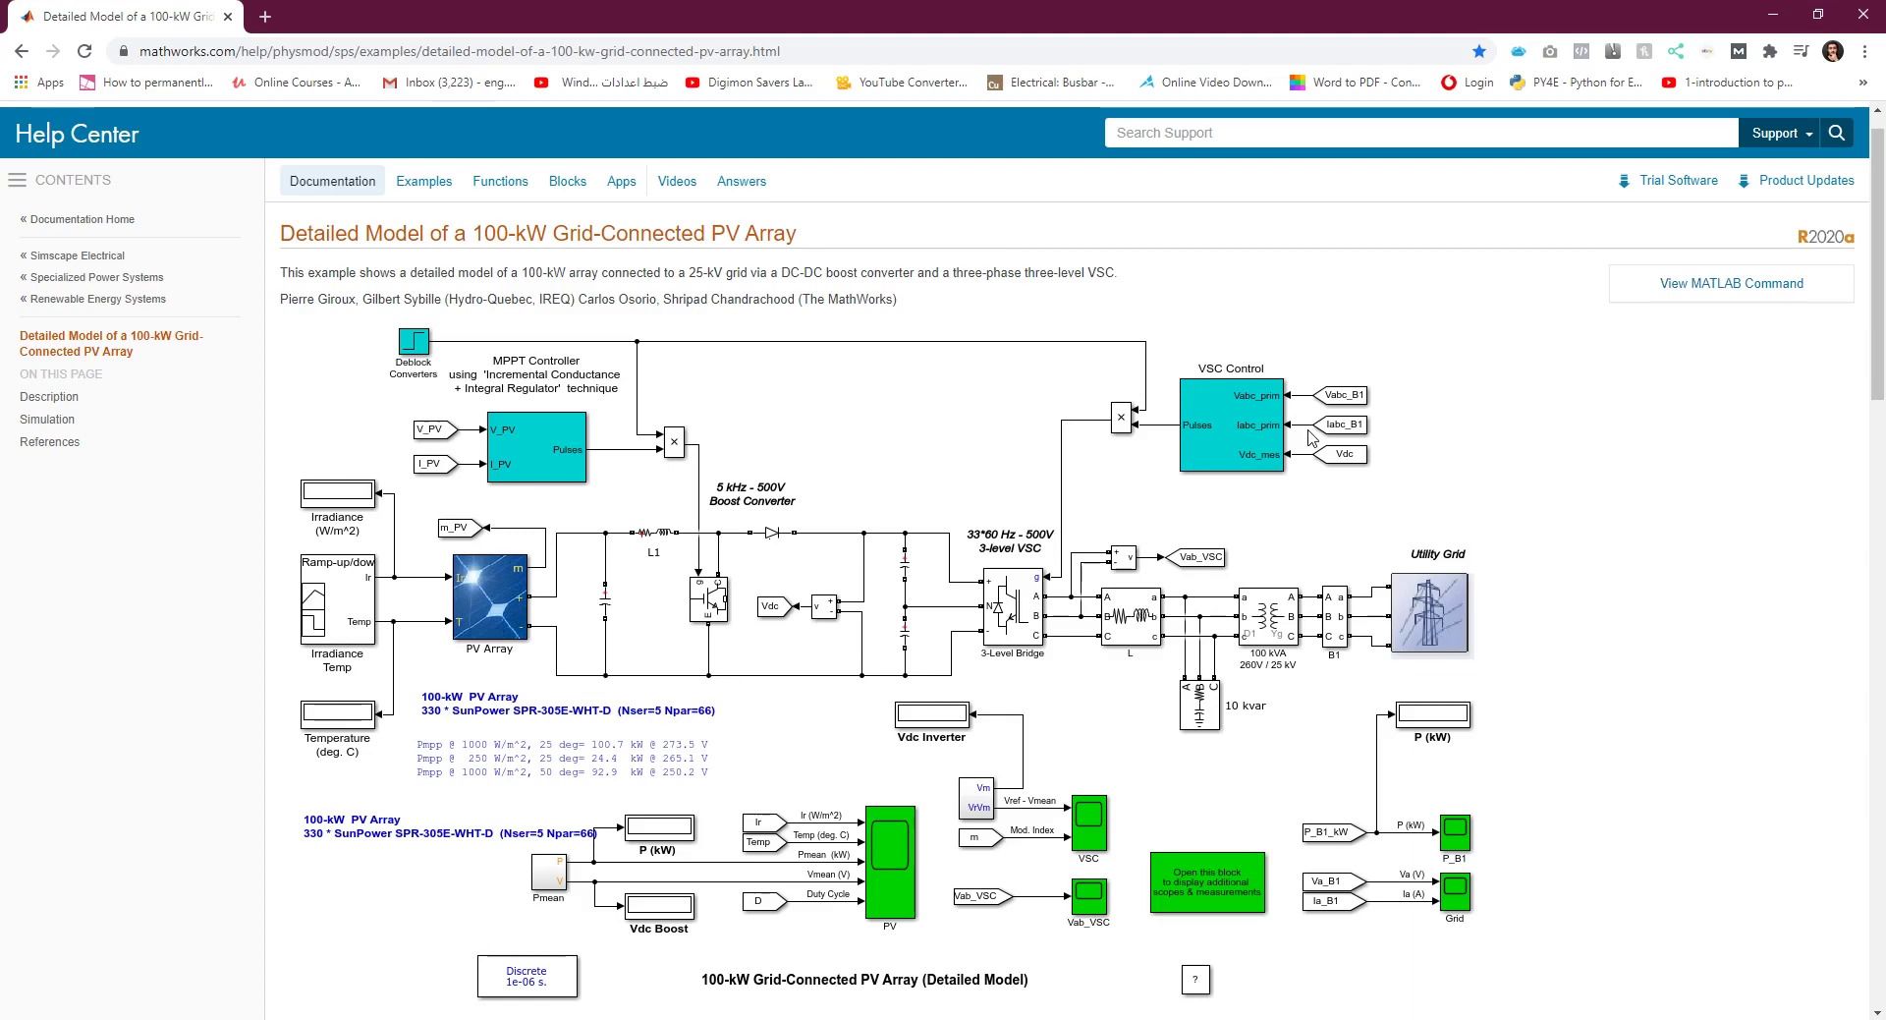
left_click(1765, 285)
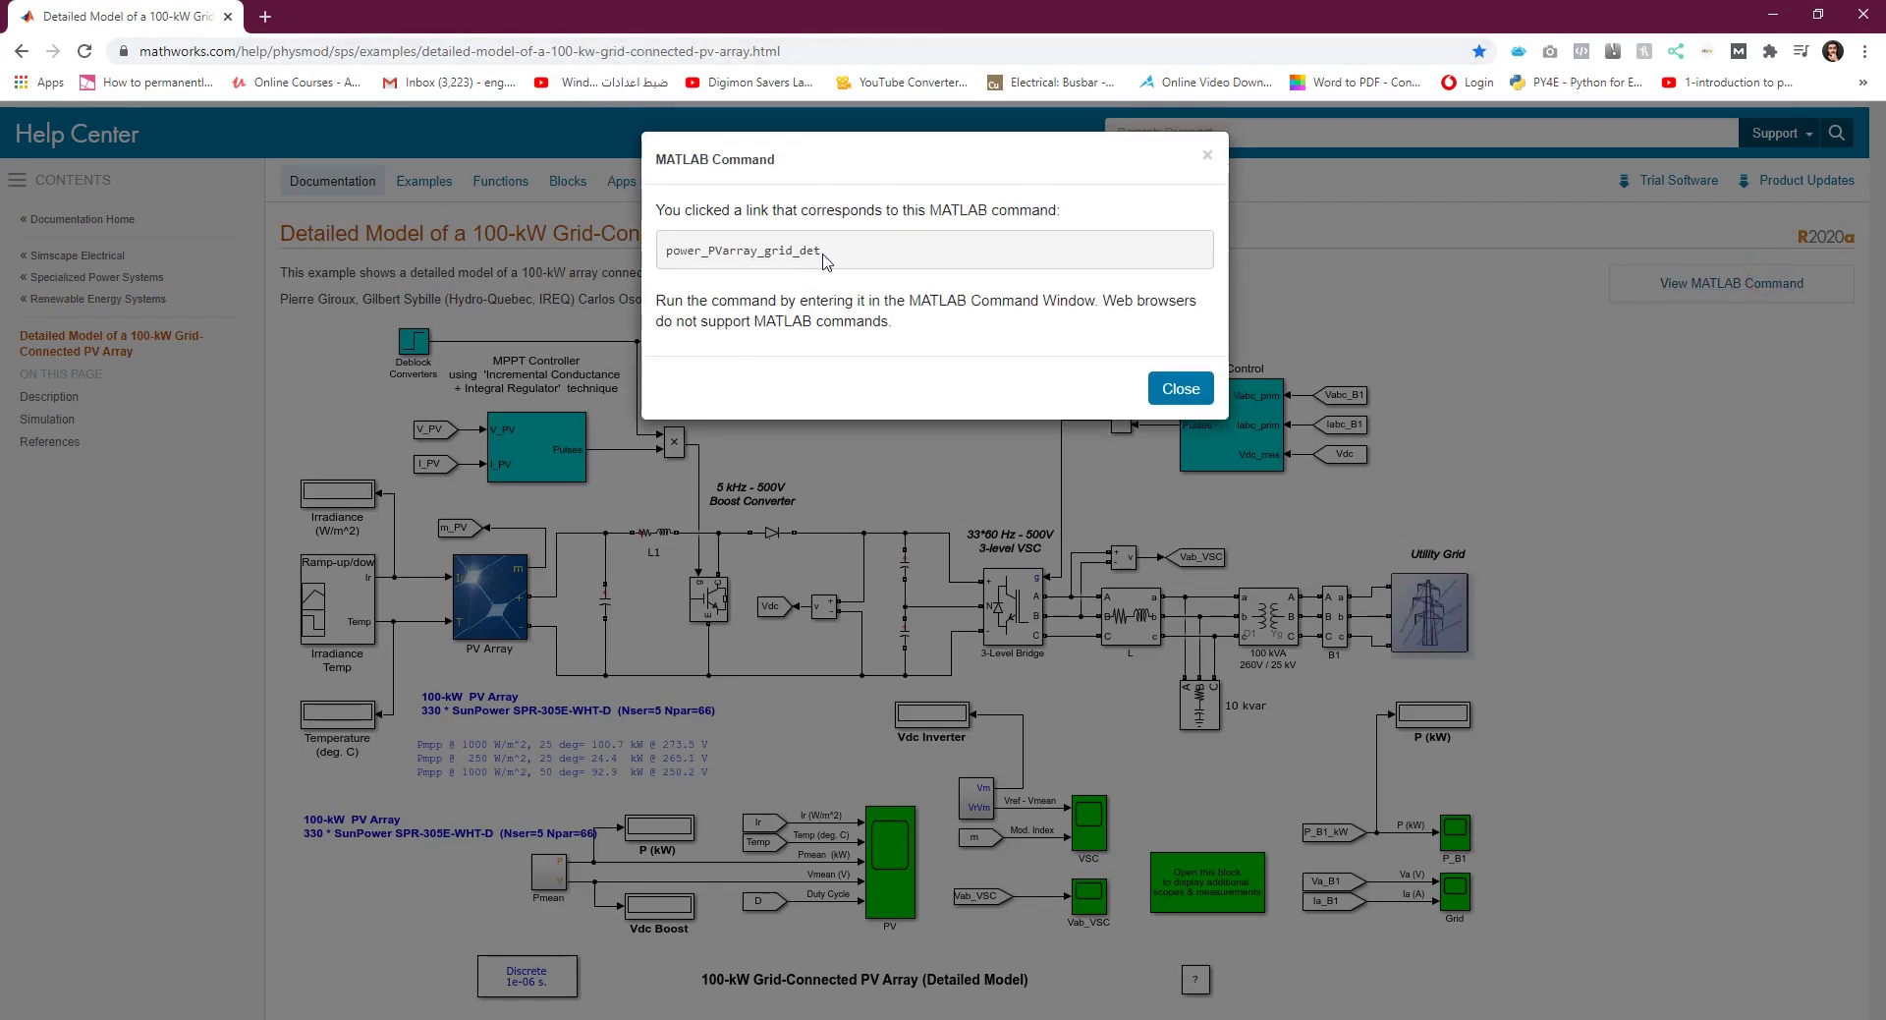
left_click_drag(823, 258, 668, 257)
right_click(668, 267)
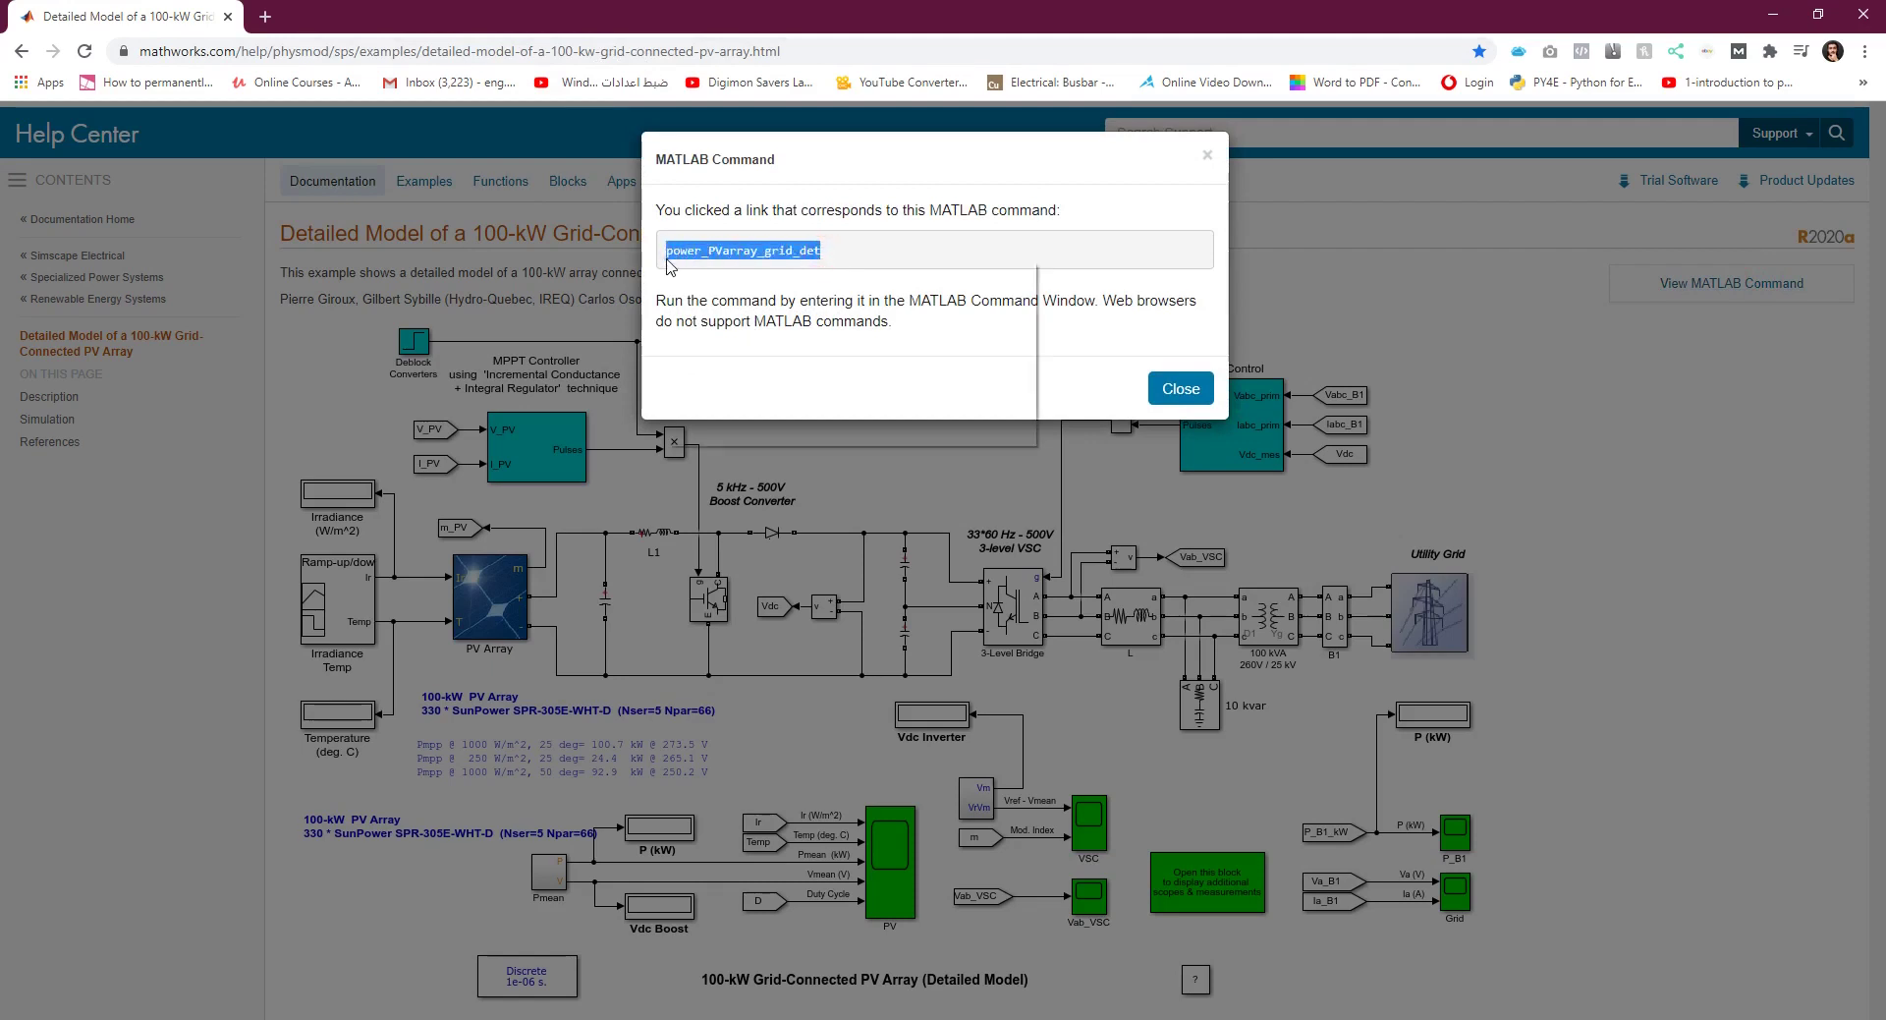
left_click(678, 276)
left_click(676, 281)
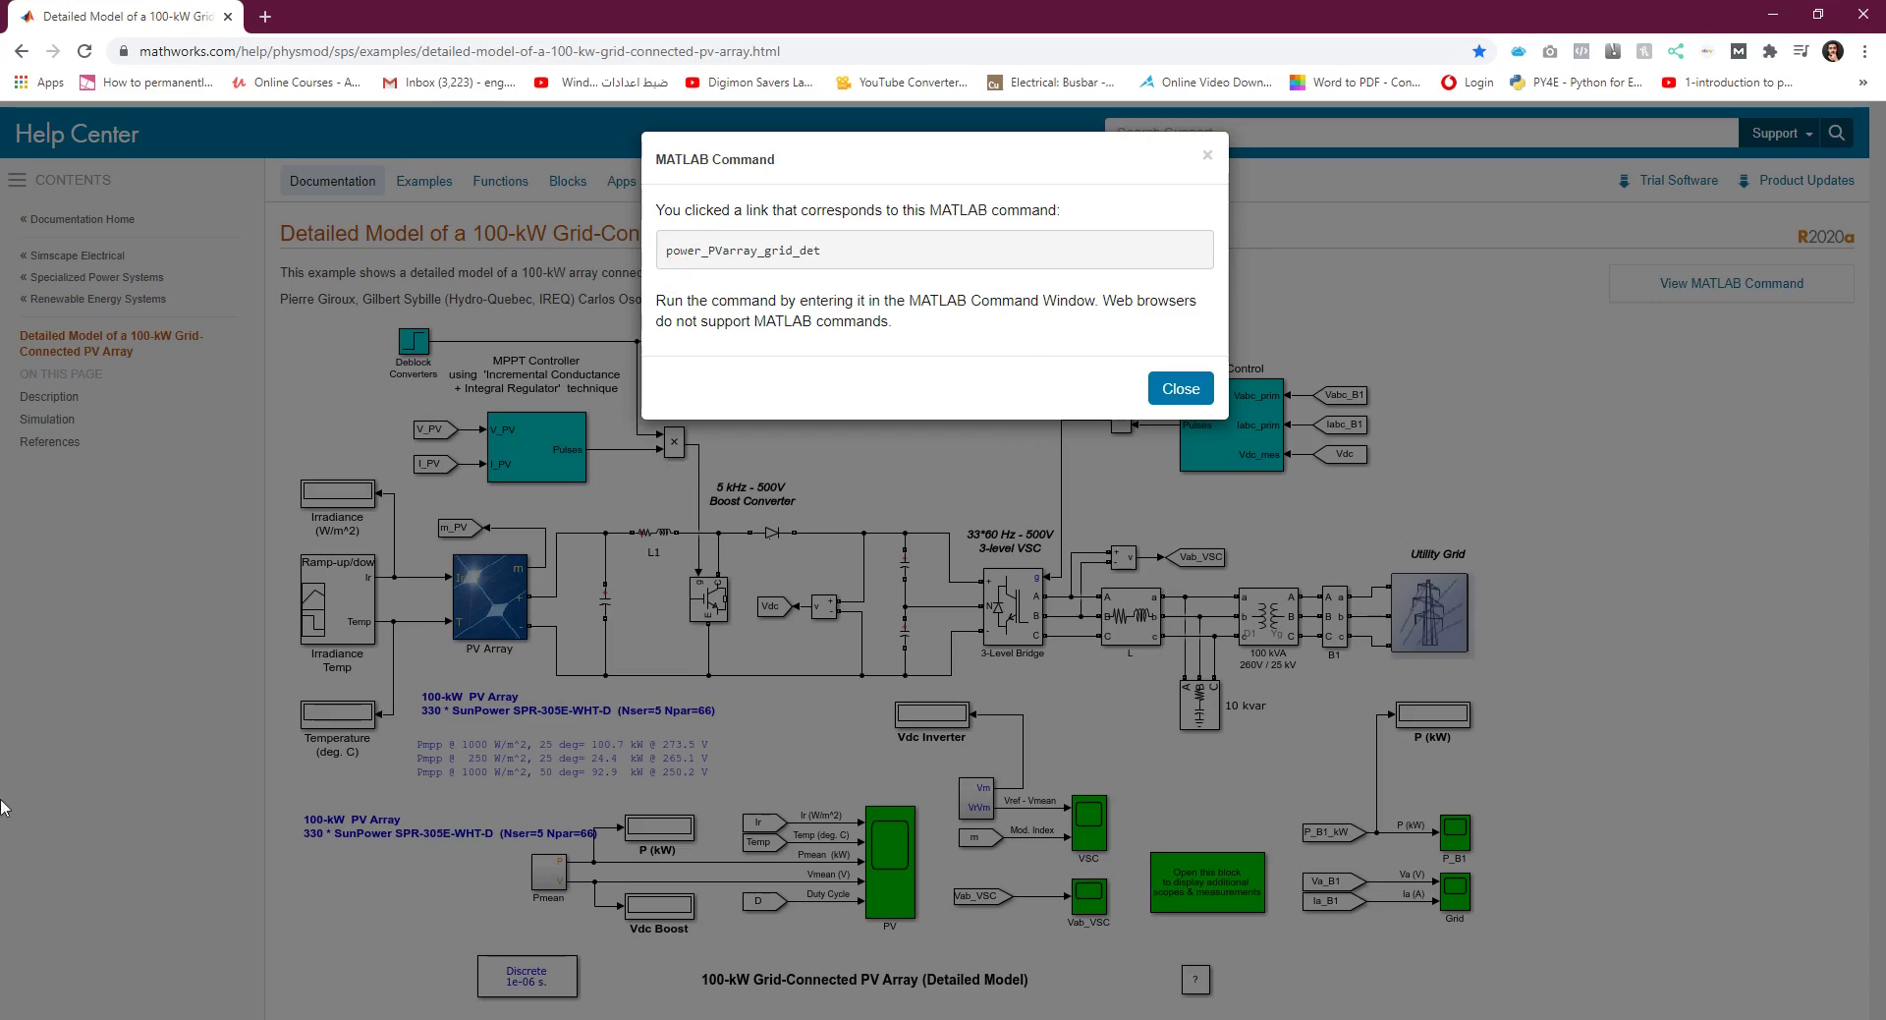
Search Windows for matlab and launch MATLAB as administrator
key("super")
type("m")
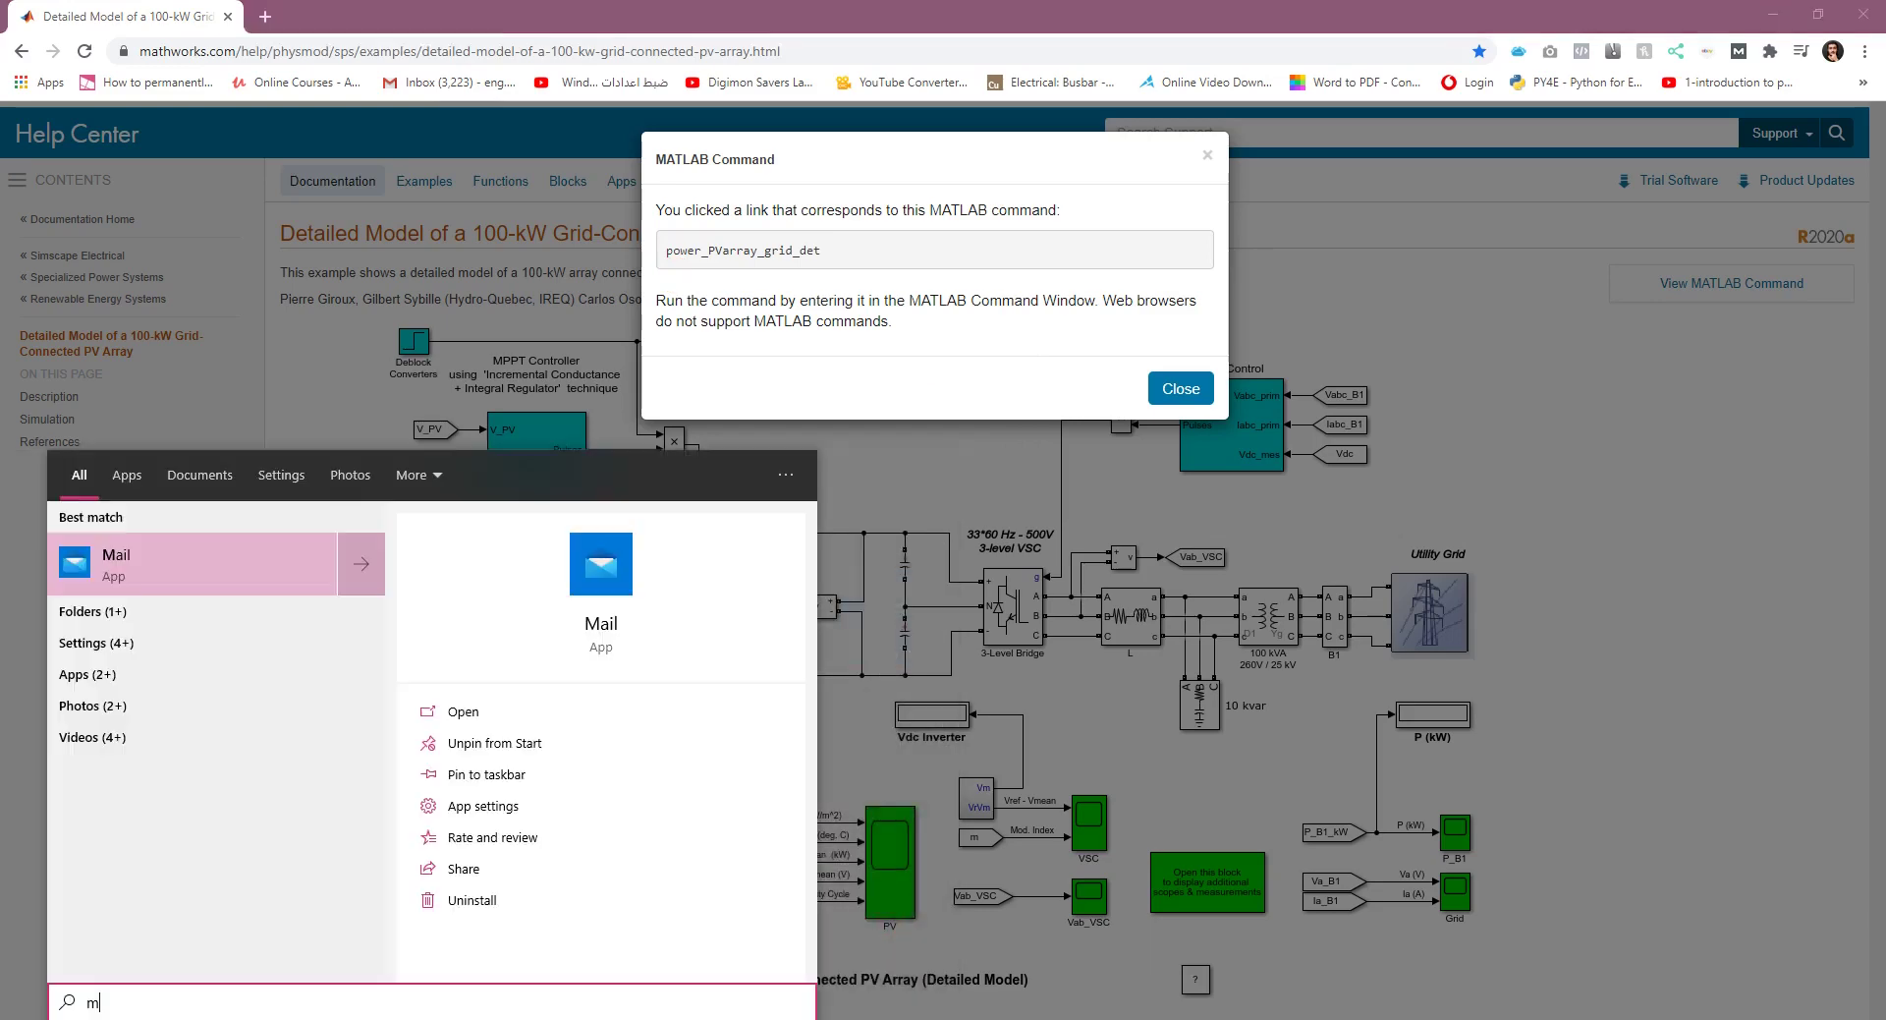
type("at")
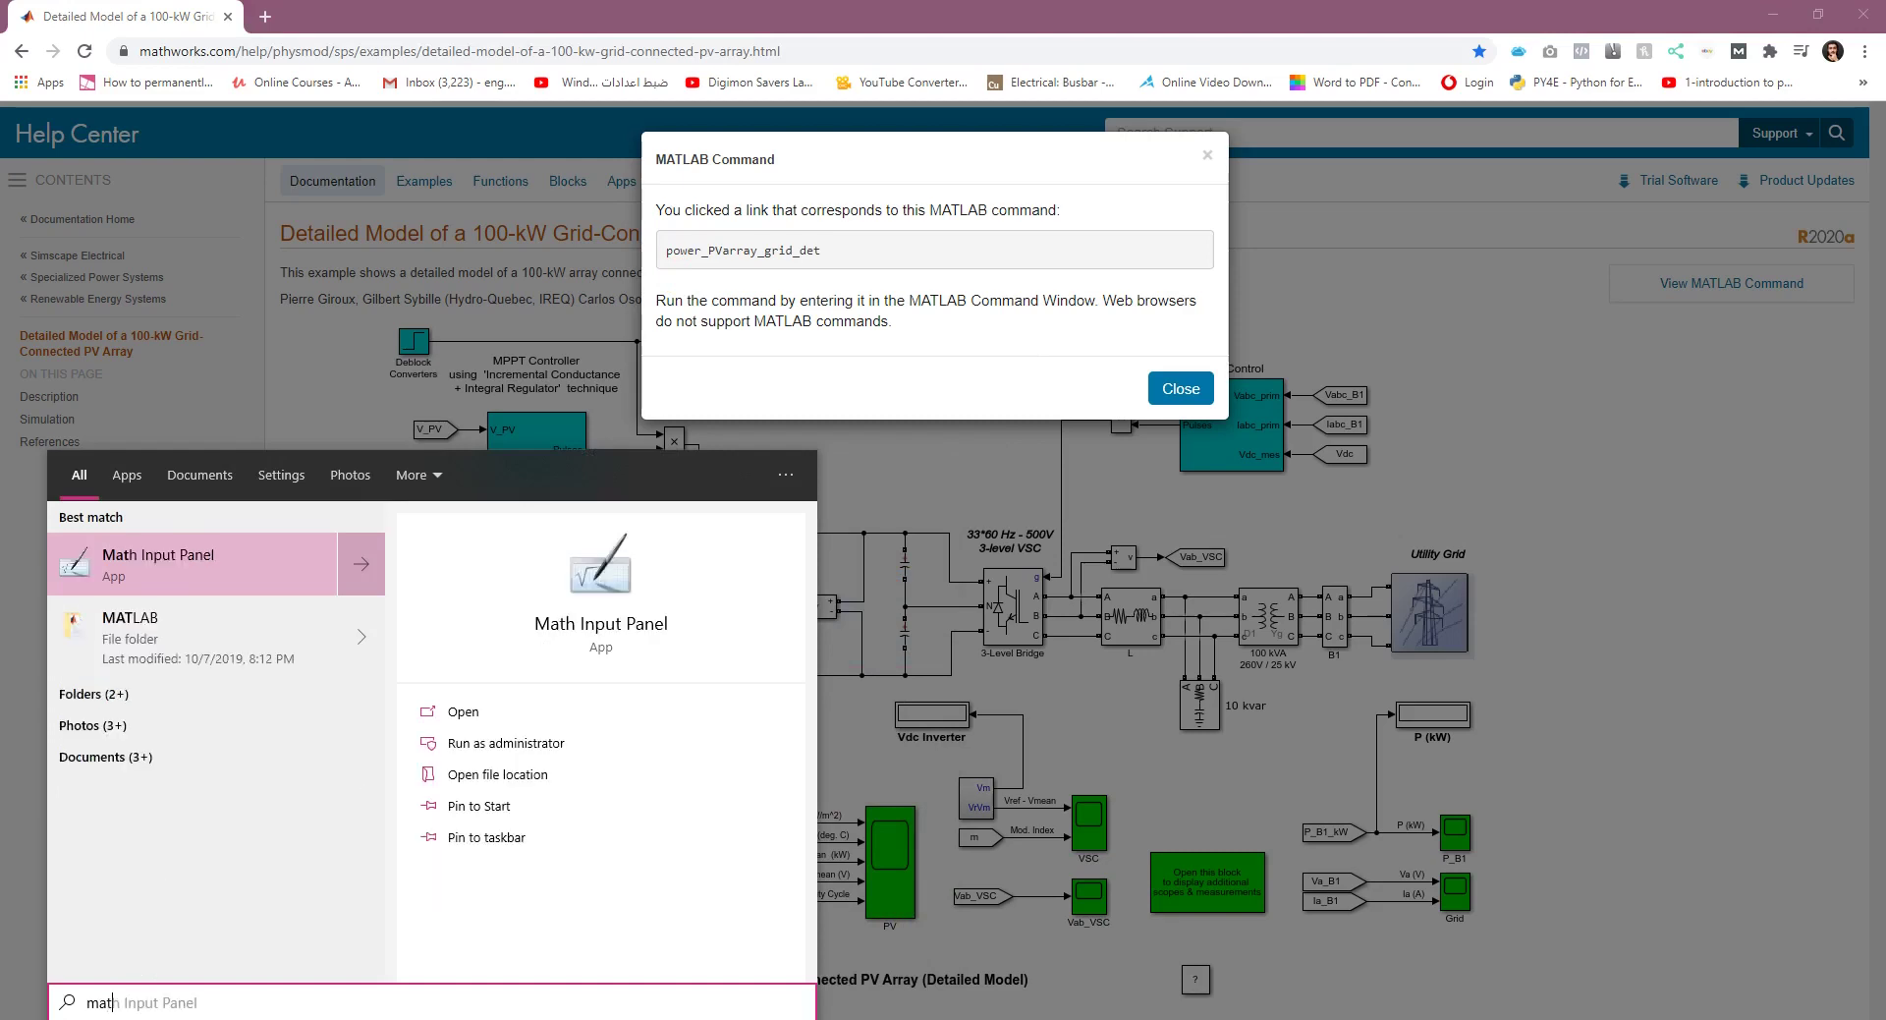
type("lab")
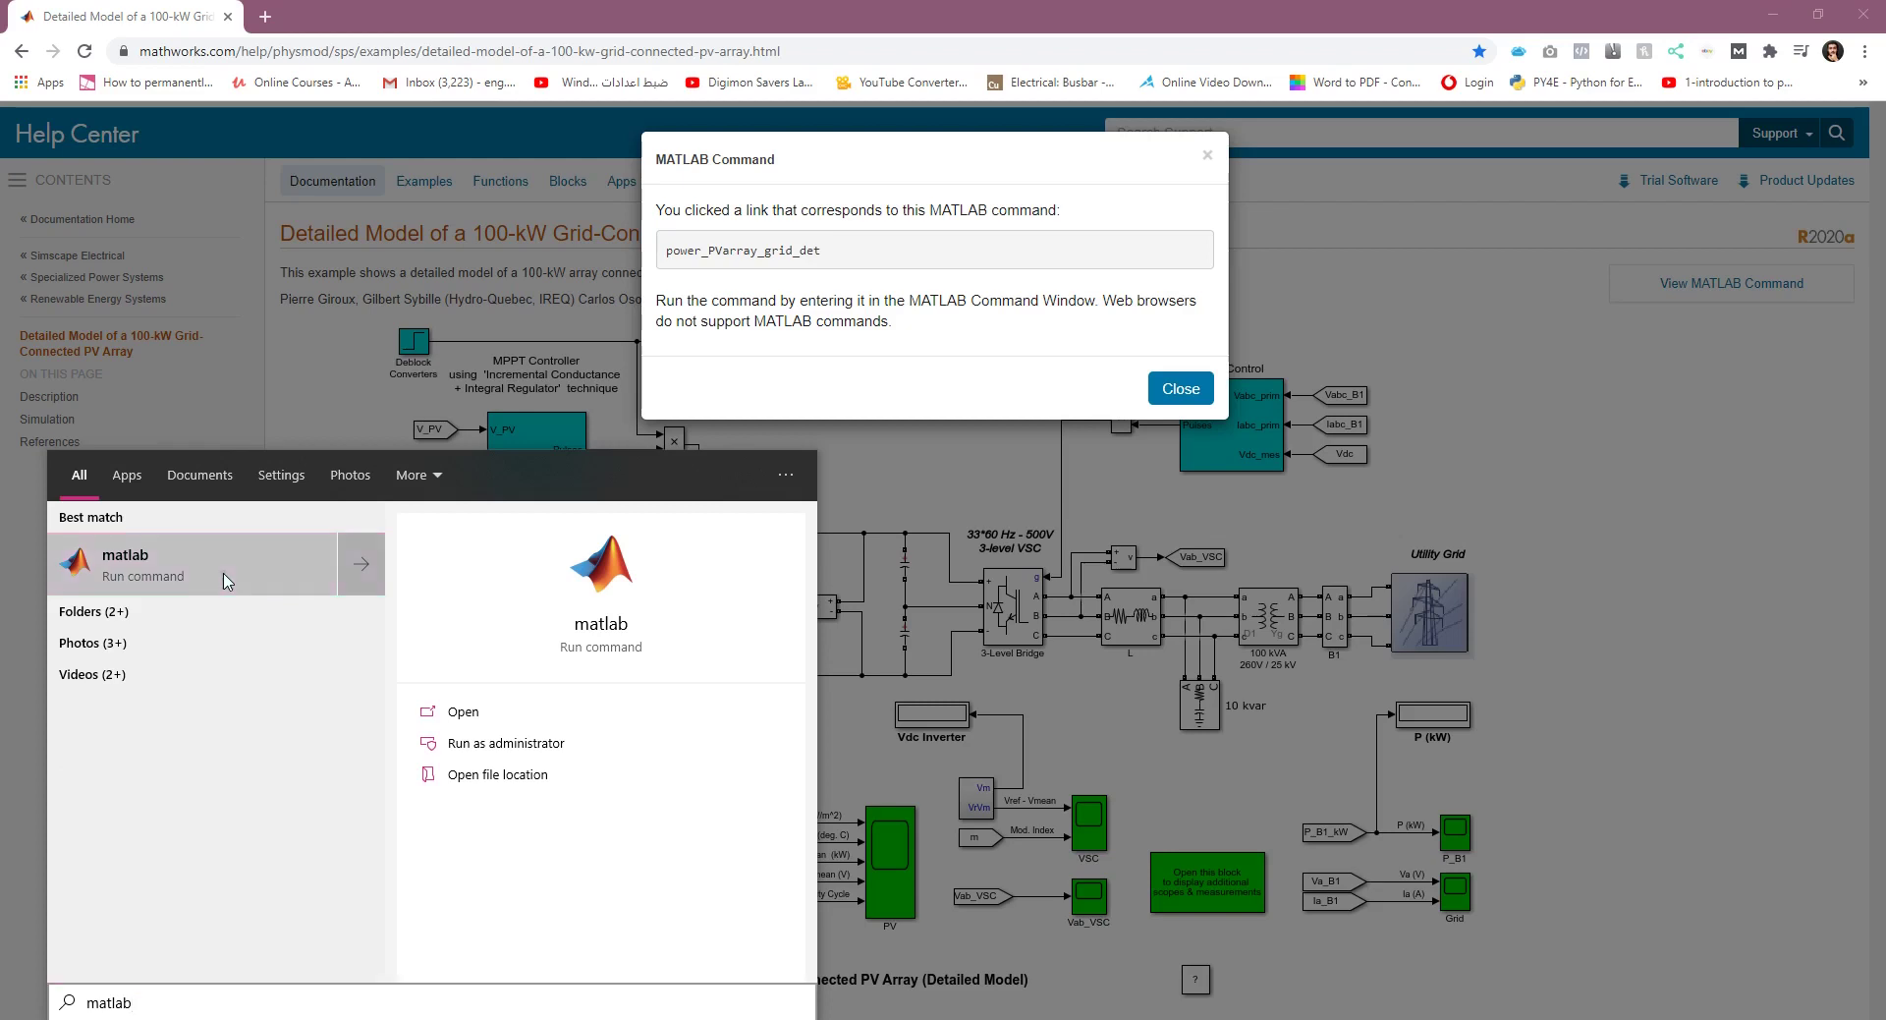
right_click(226, 579)
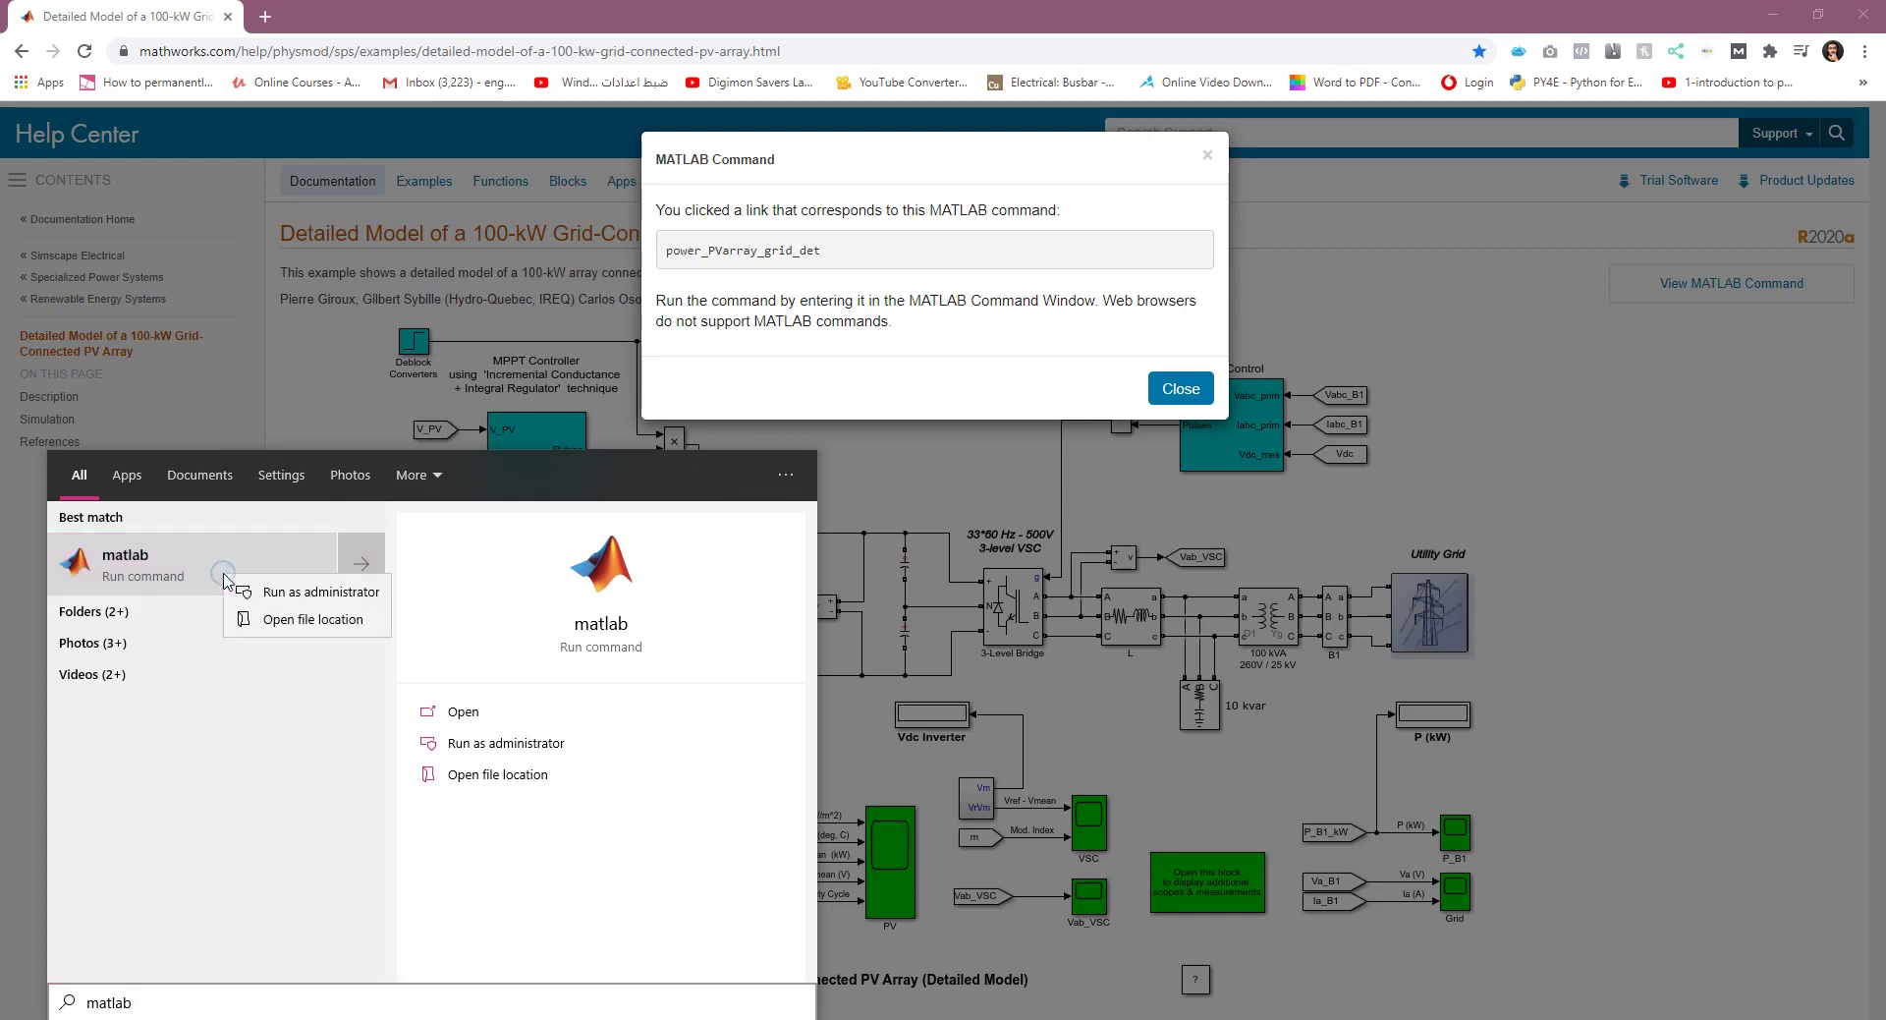
left_click(273, 591)
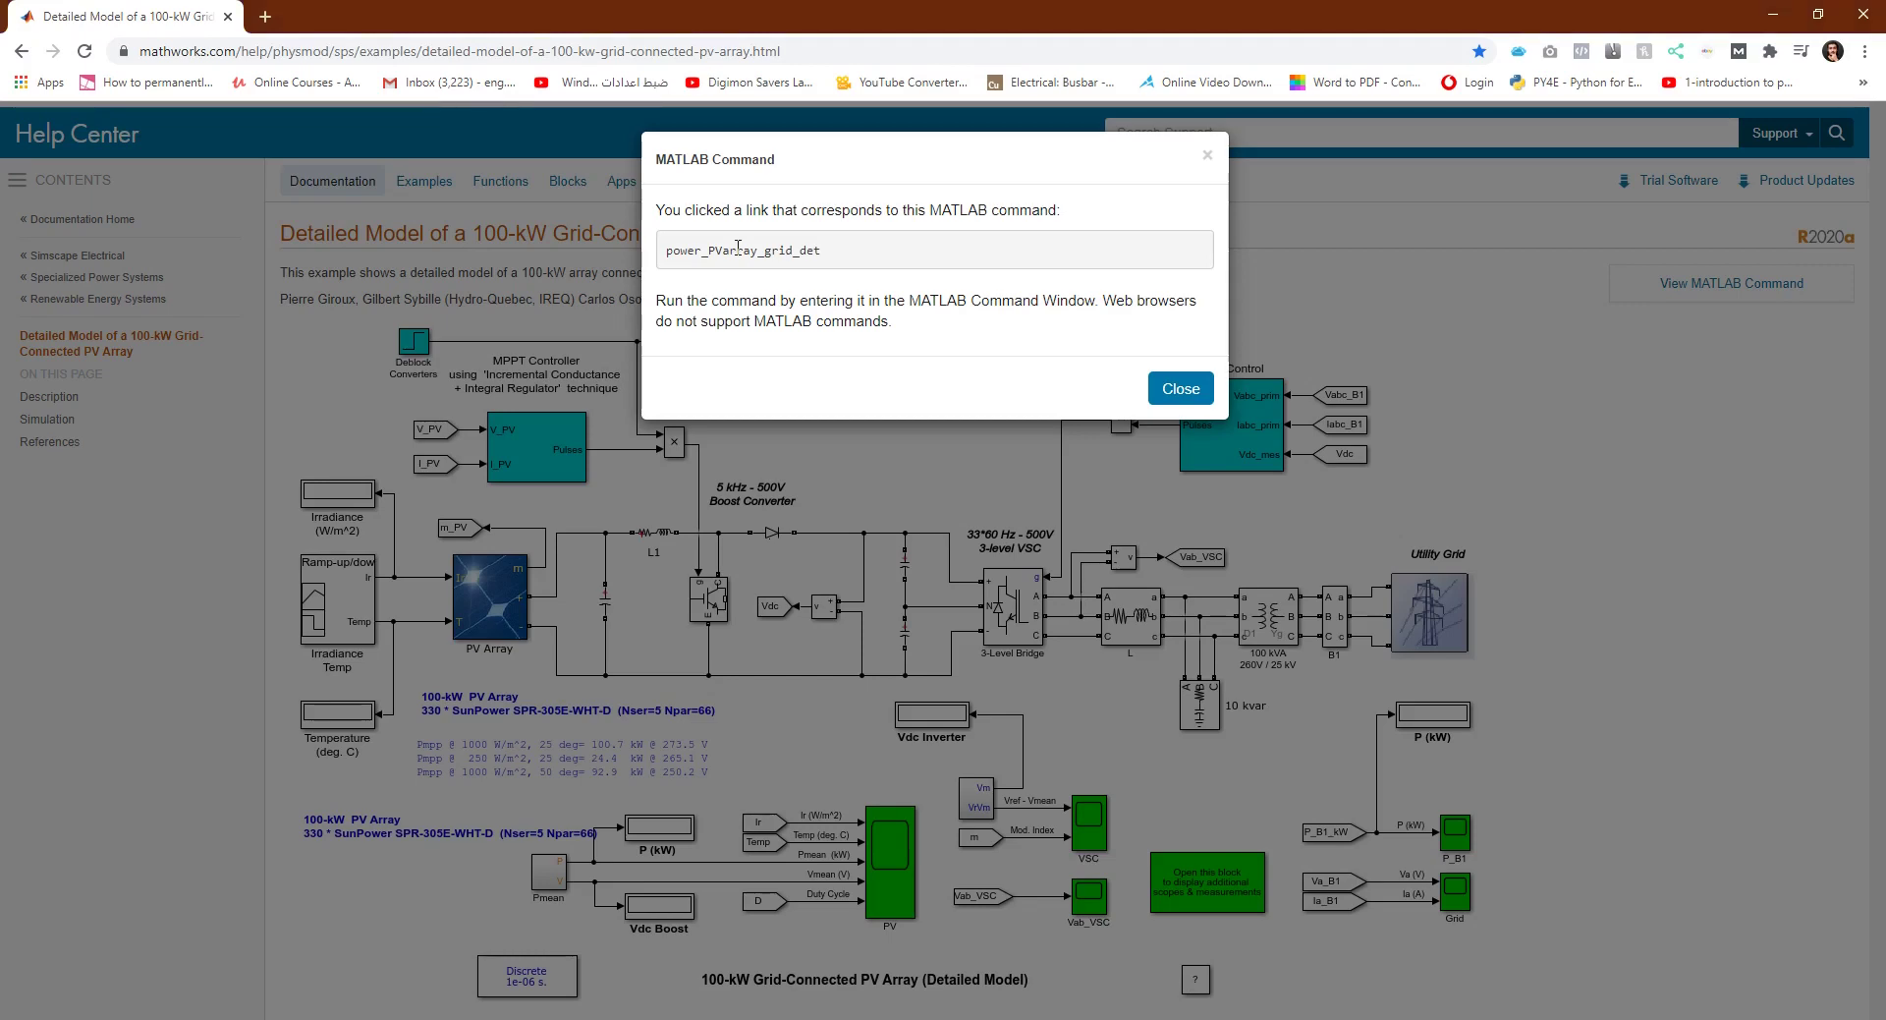
Copy the command power_PVarray_grid_det from the help page and run it in MATLAB's Command Window
double_click(737, 249)
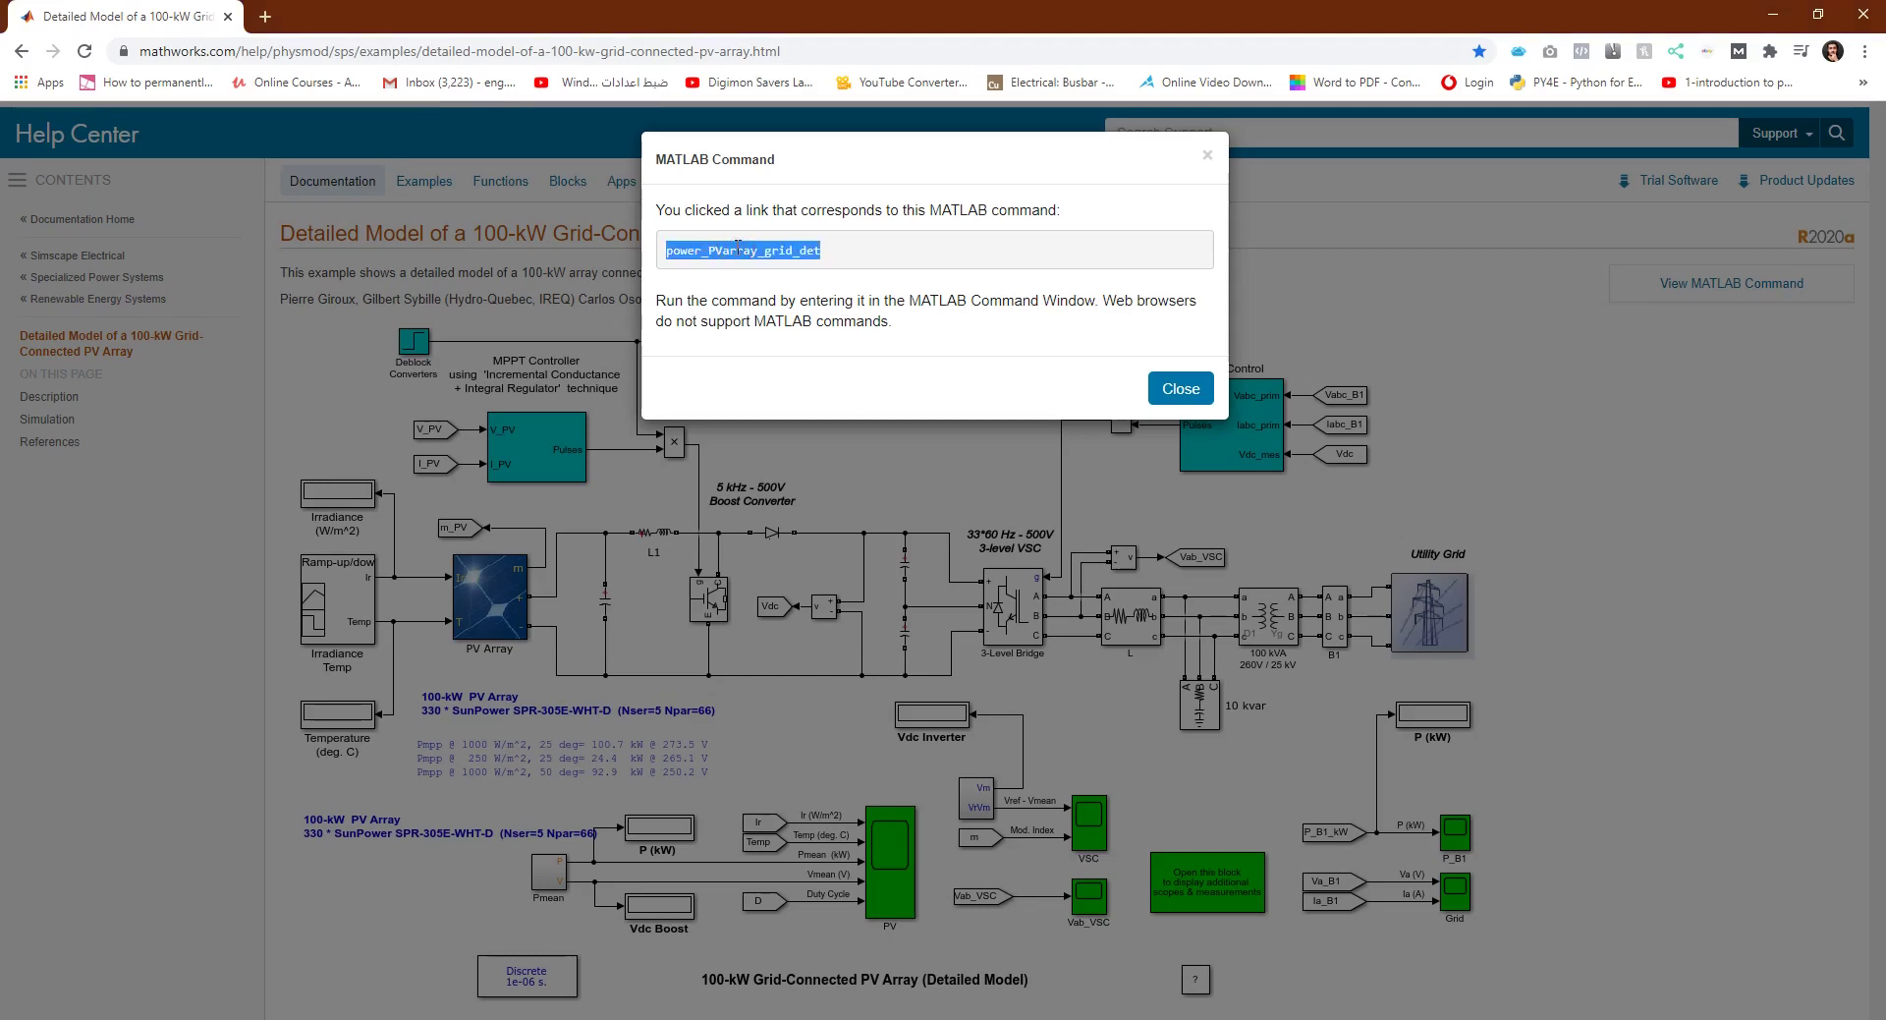
key("alt+Tab")
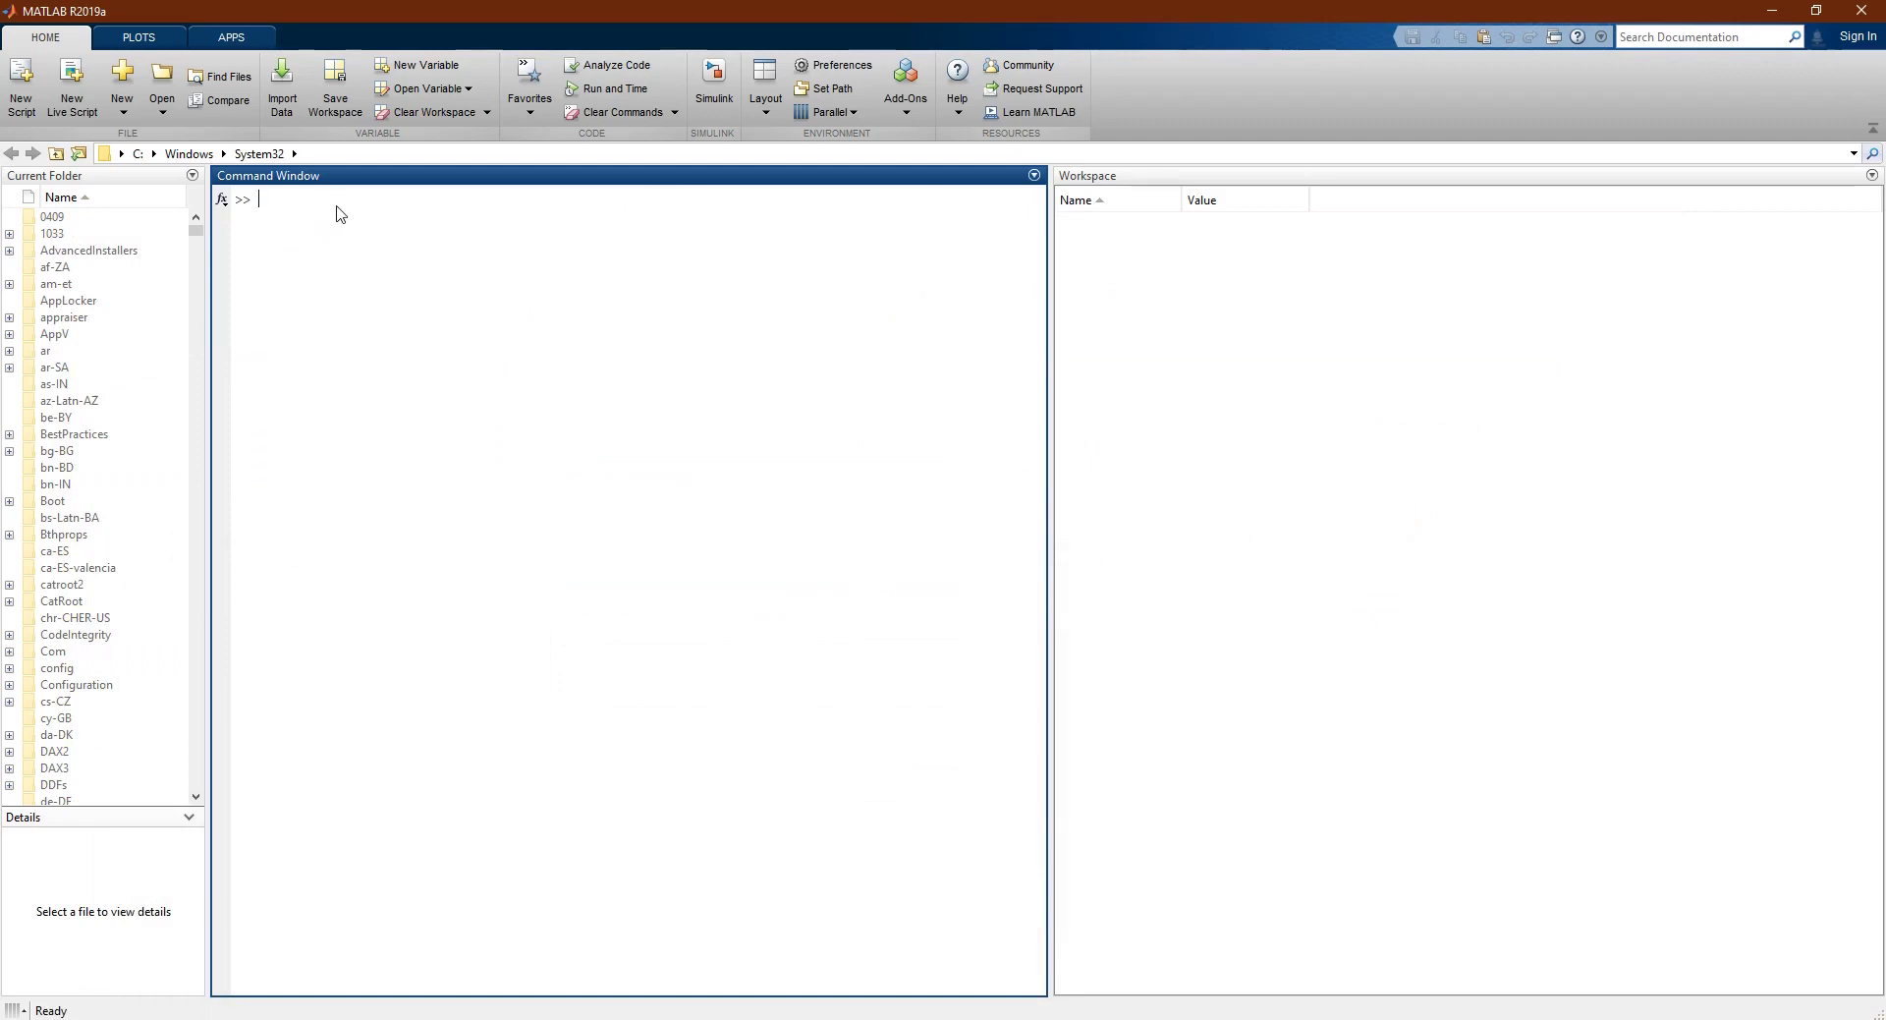
key("ctrl+v")
key("Return")
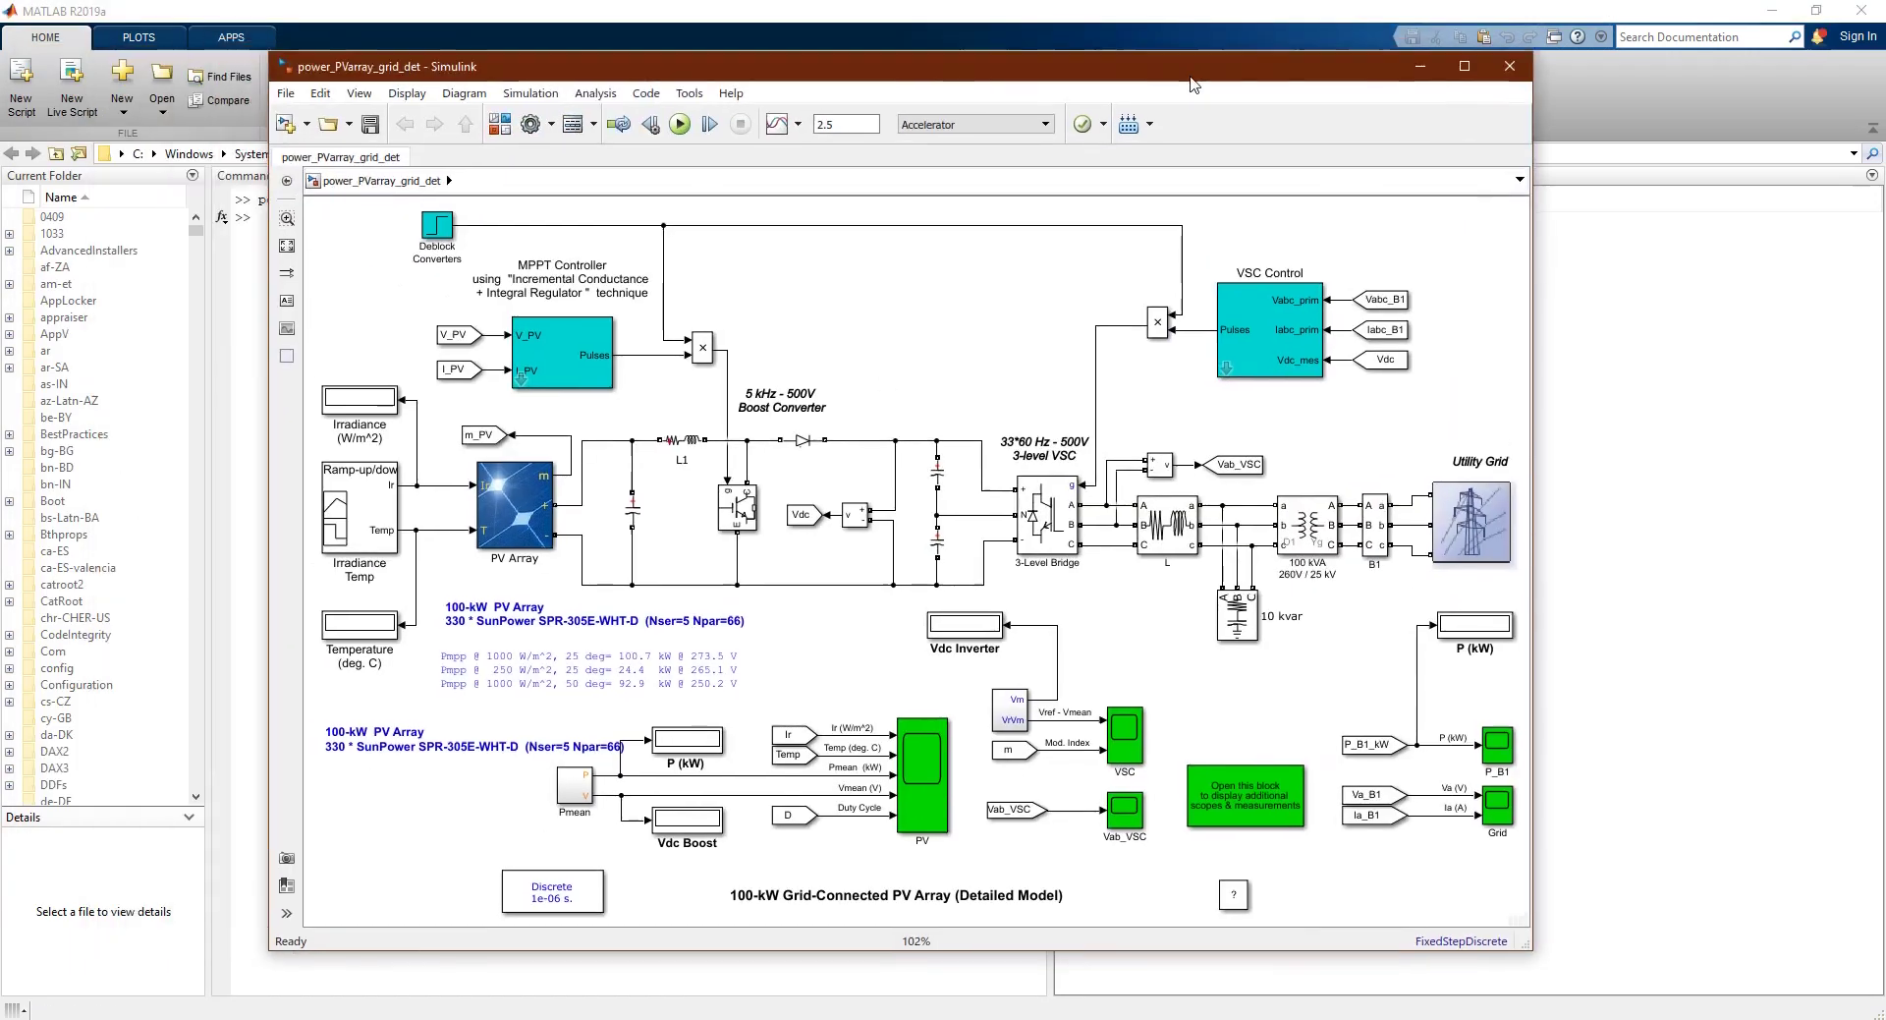
Maximize the Simulink model window, dismiss the MATLAB command message on the help page and return to the model
double_click(1190, 77)
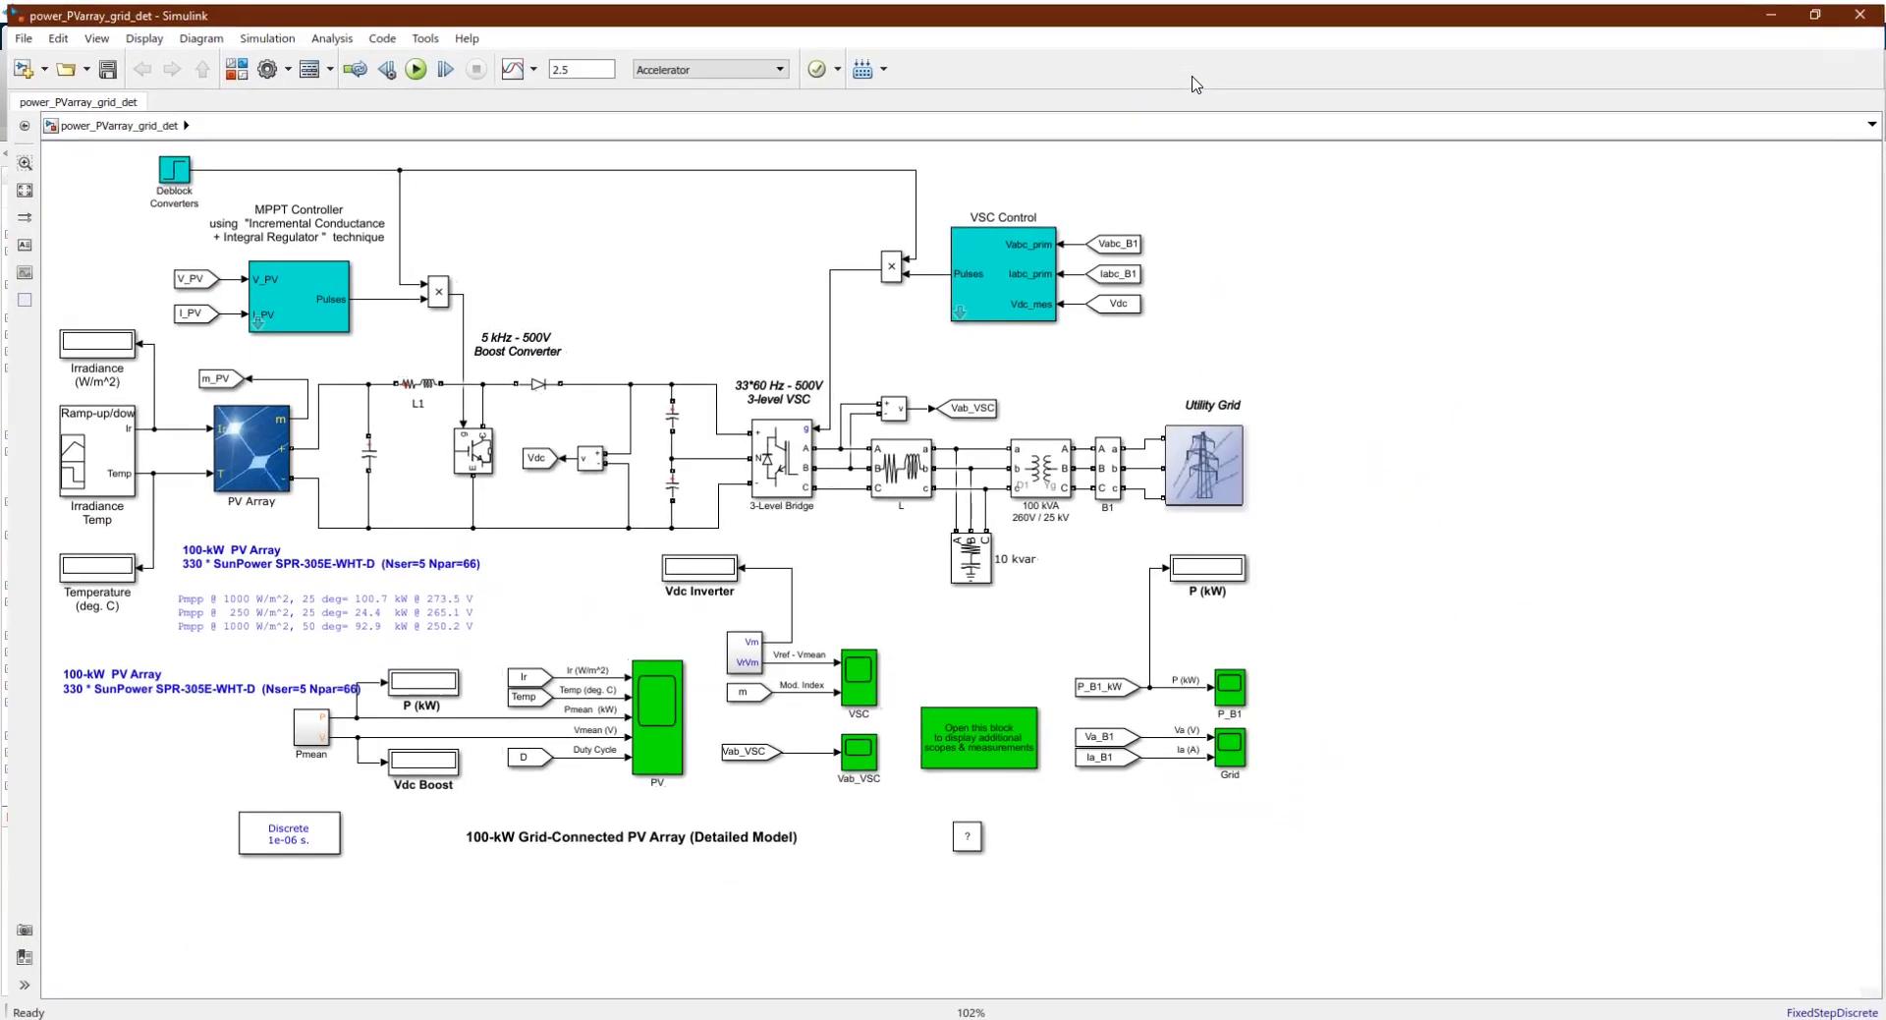
left_click(904, 709)
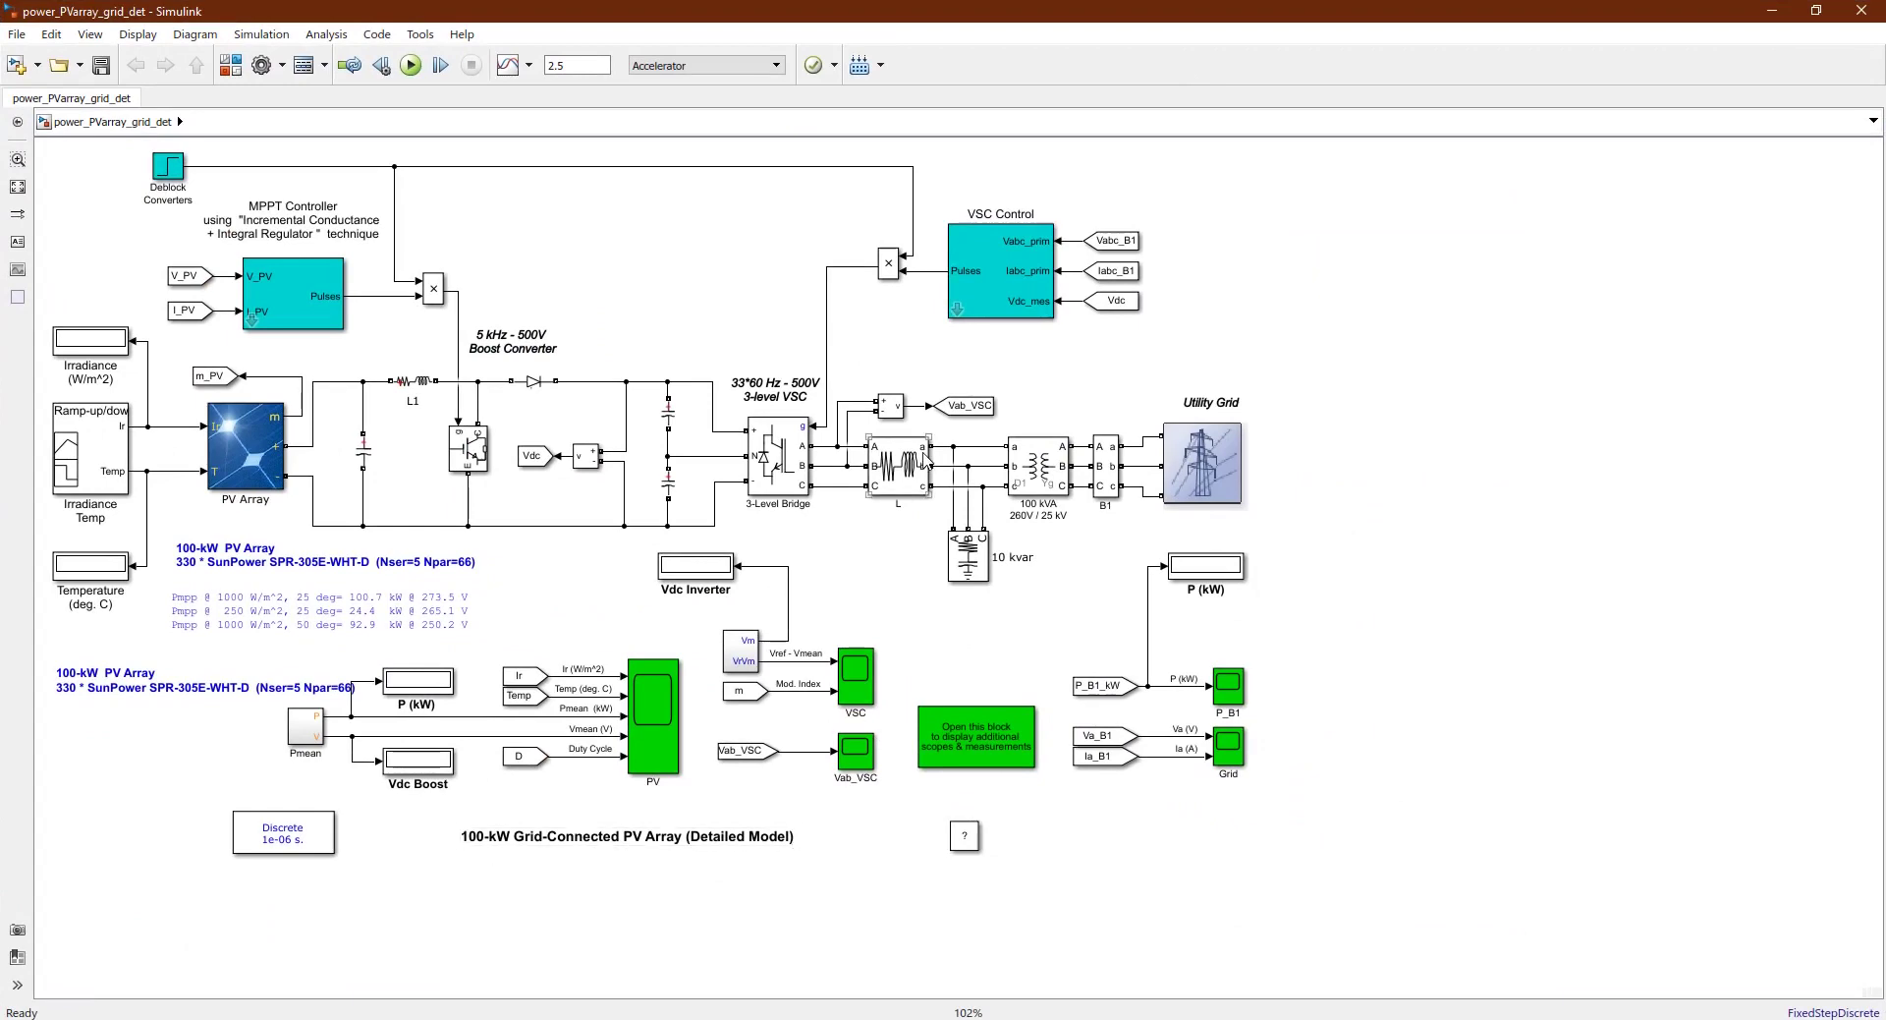
key("alt+Tab")
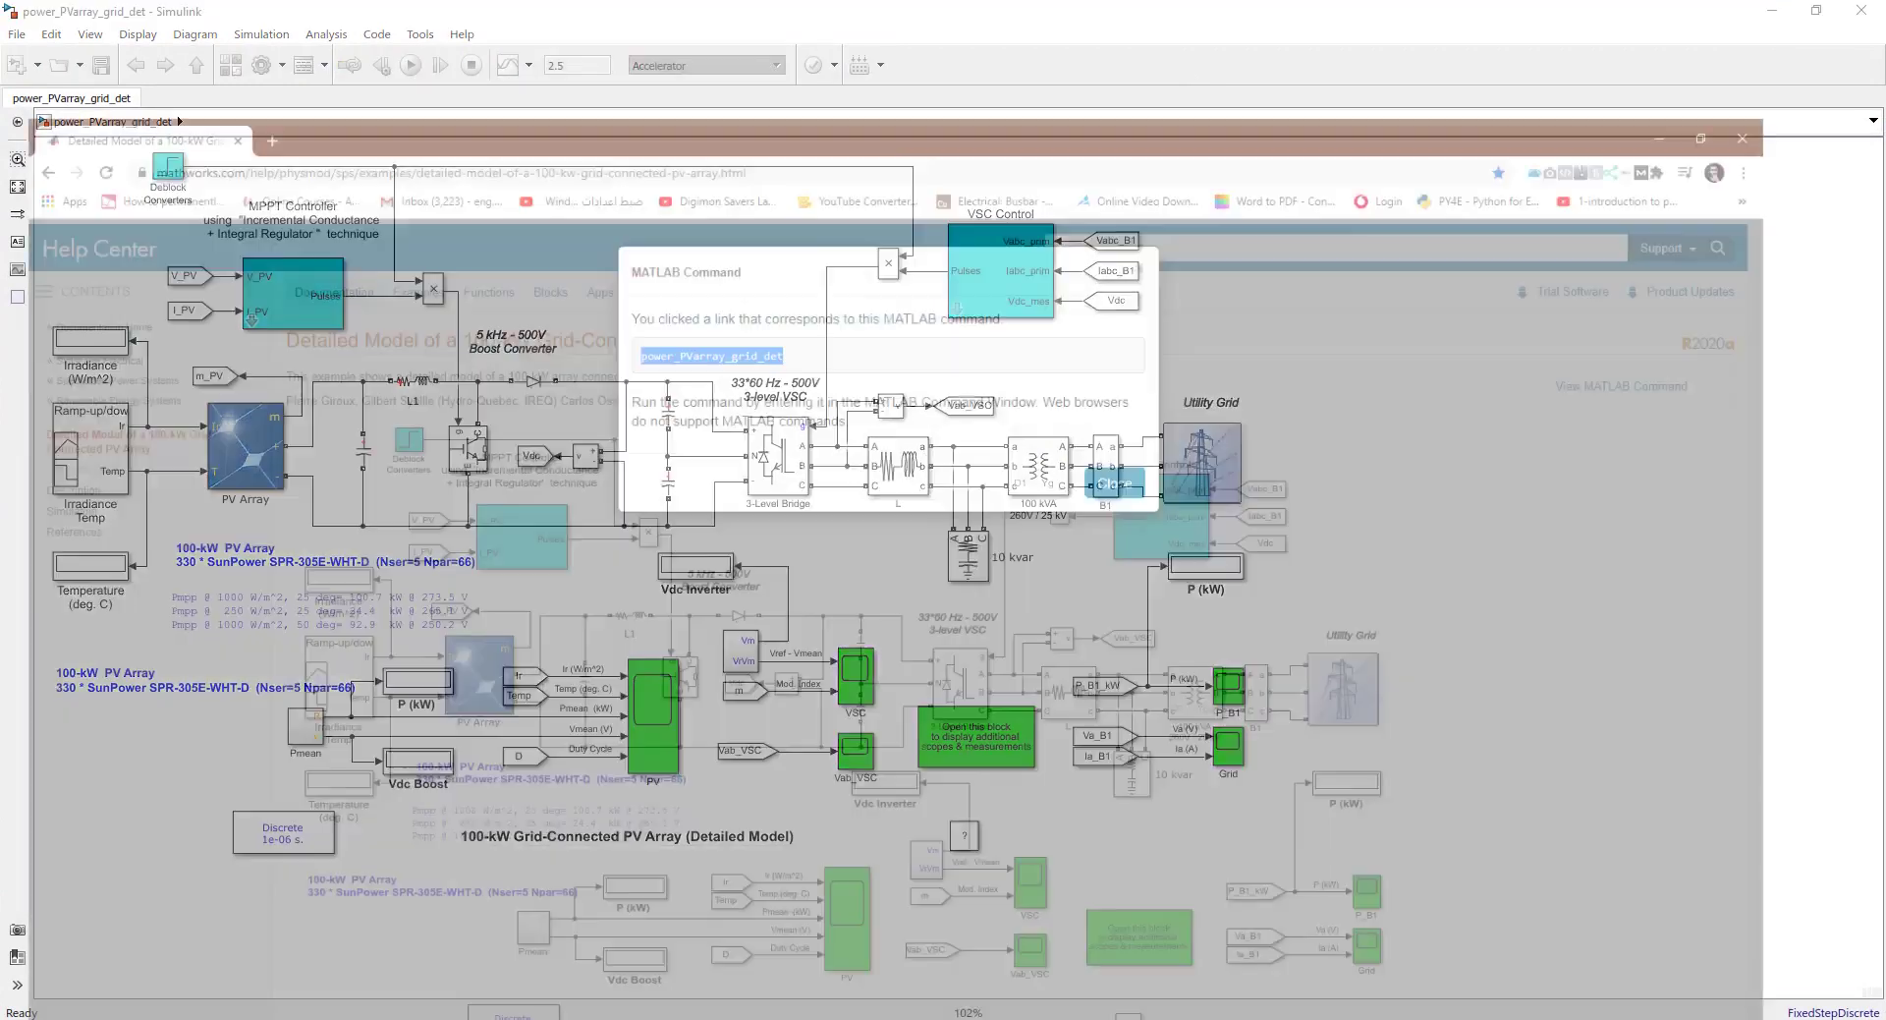
left_click(1179, 389)
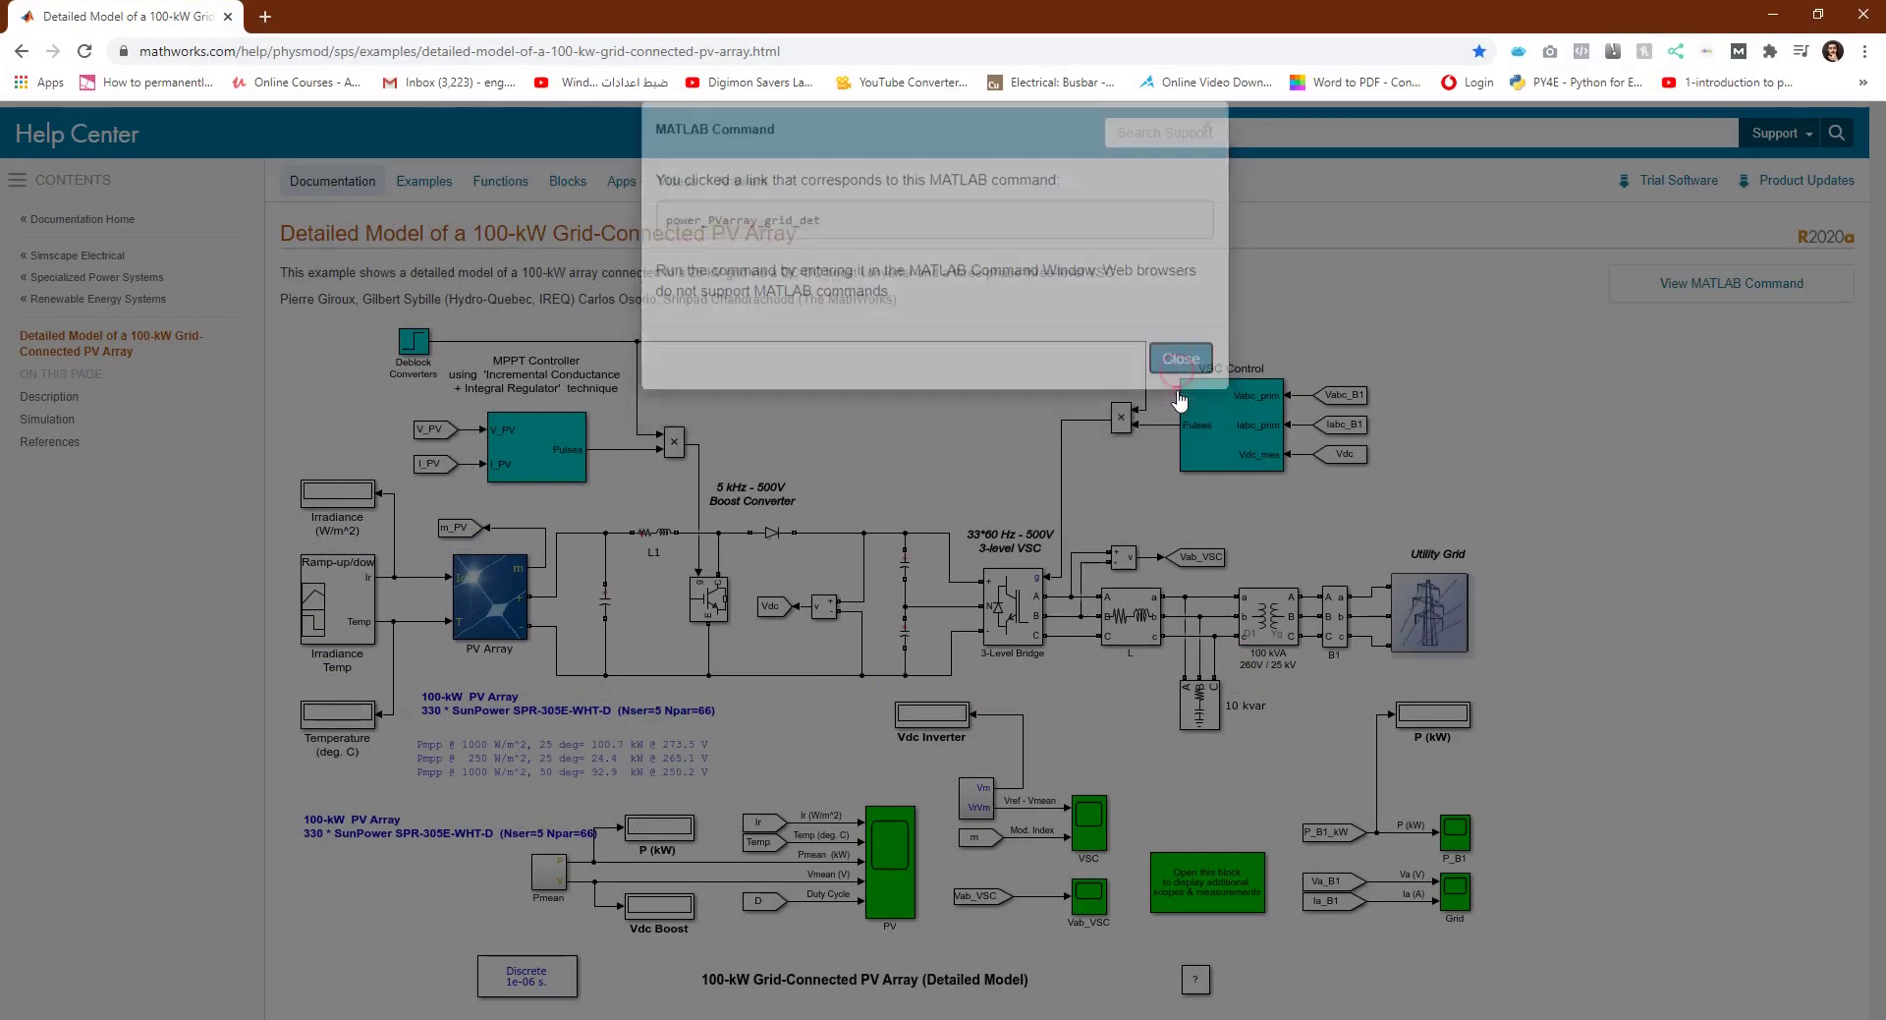
key("alt+Tab")
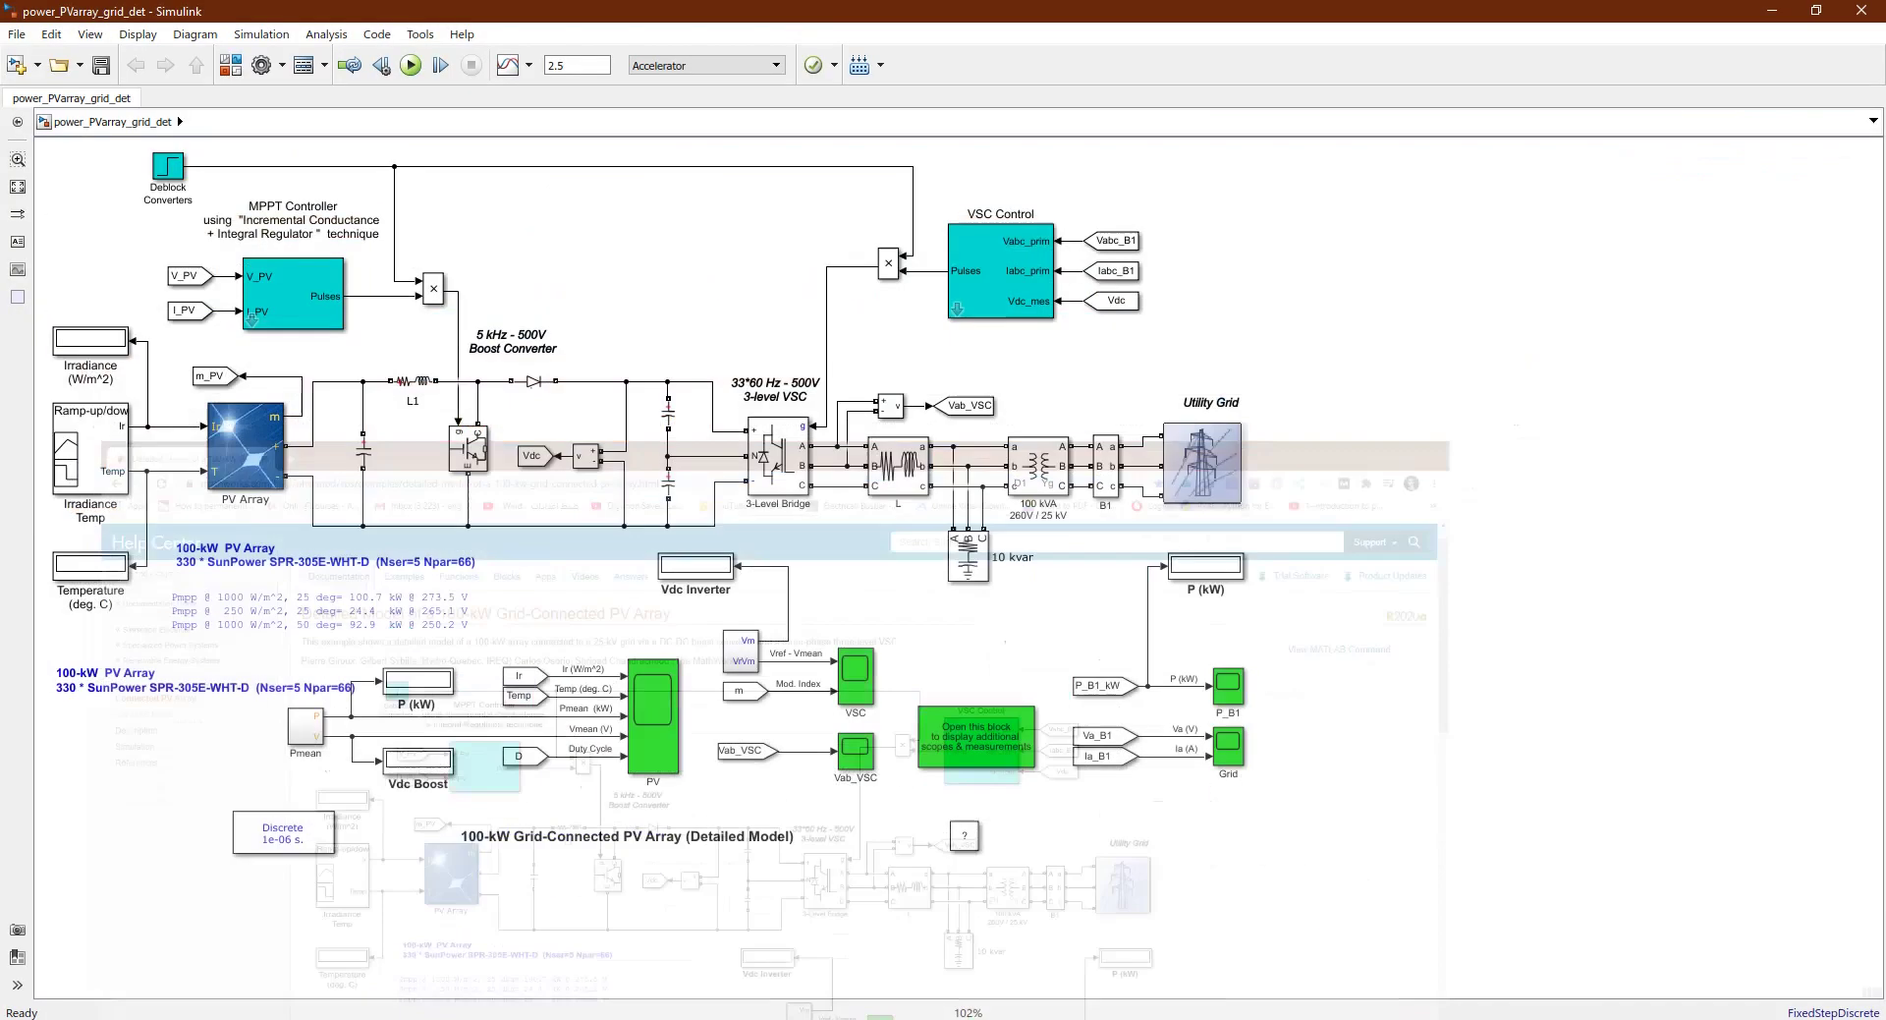
Examine the model's annotations, the available simulation modes and the simulation stop time
left_click(465, 570)
left_click(487, 616)
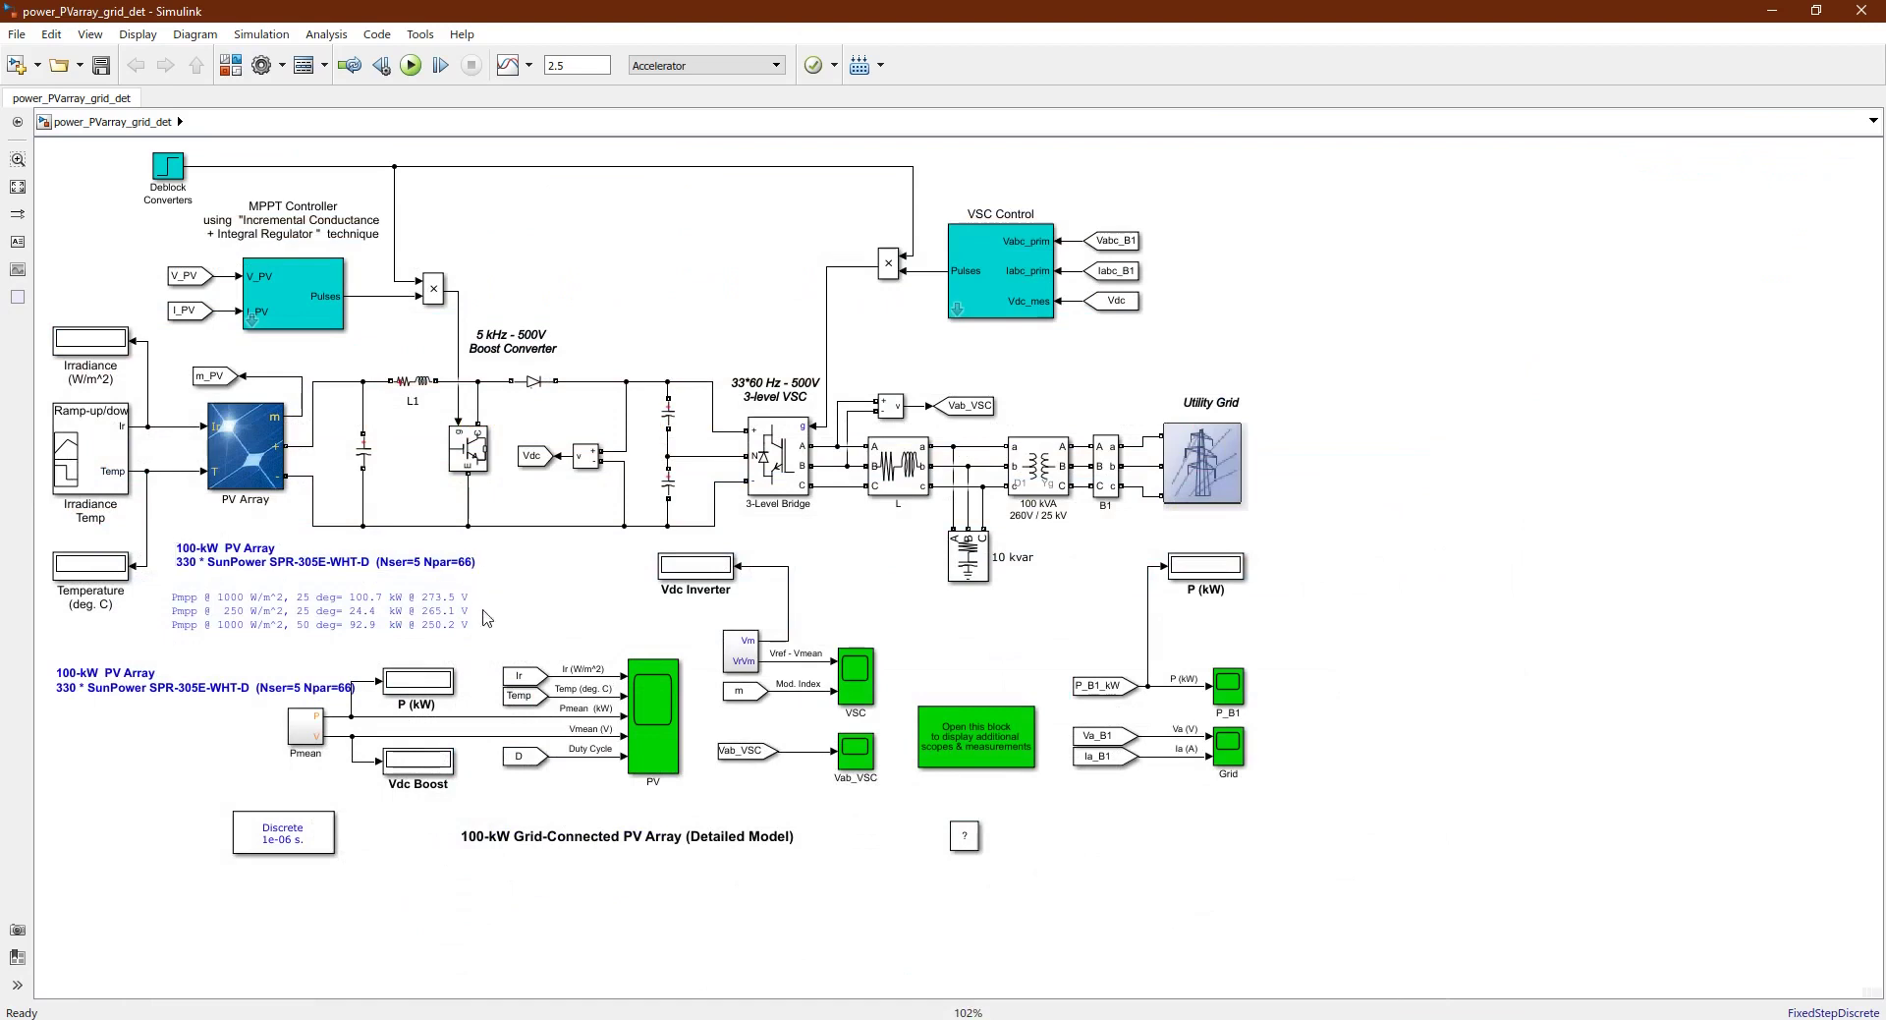
left_click(478, 834)
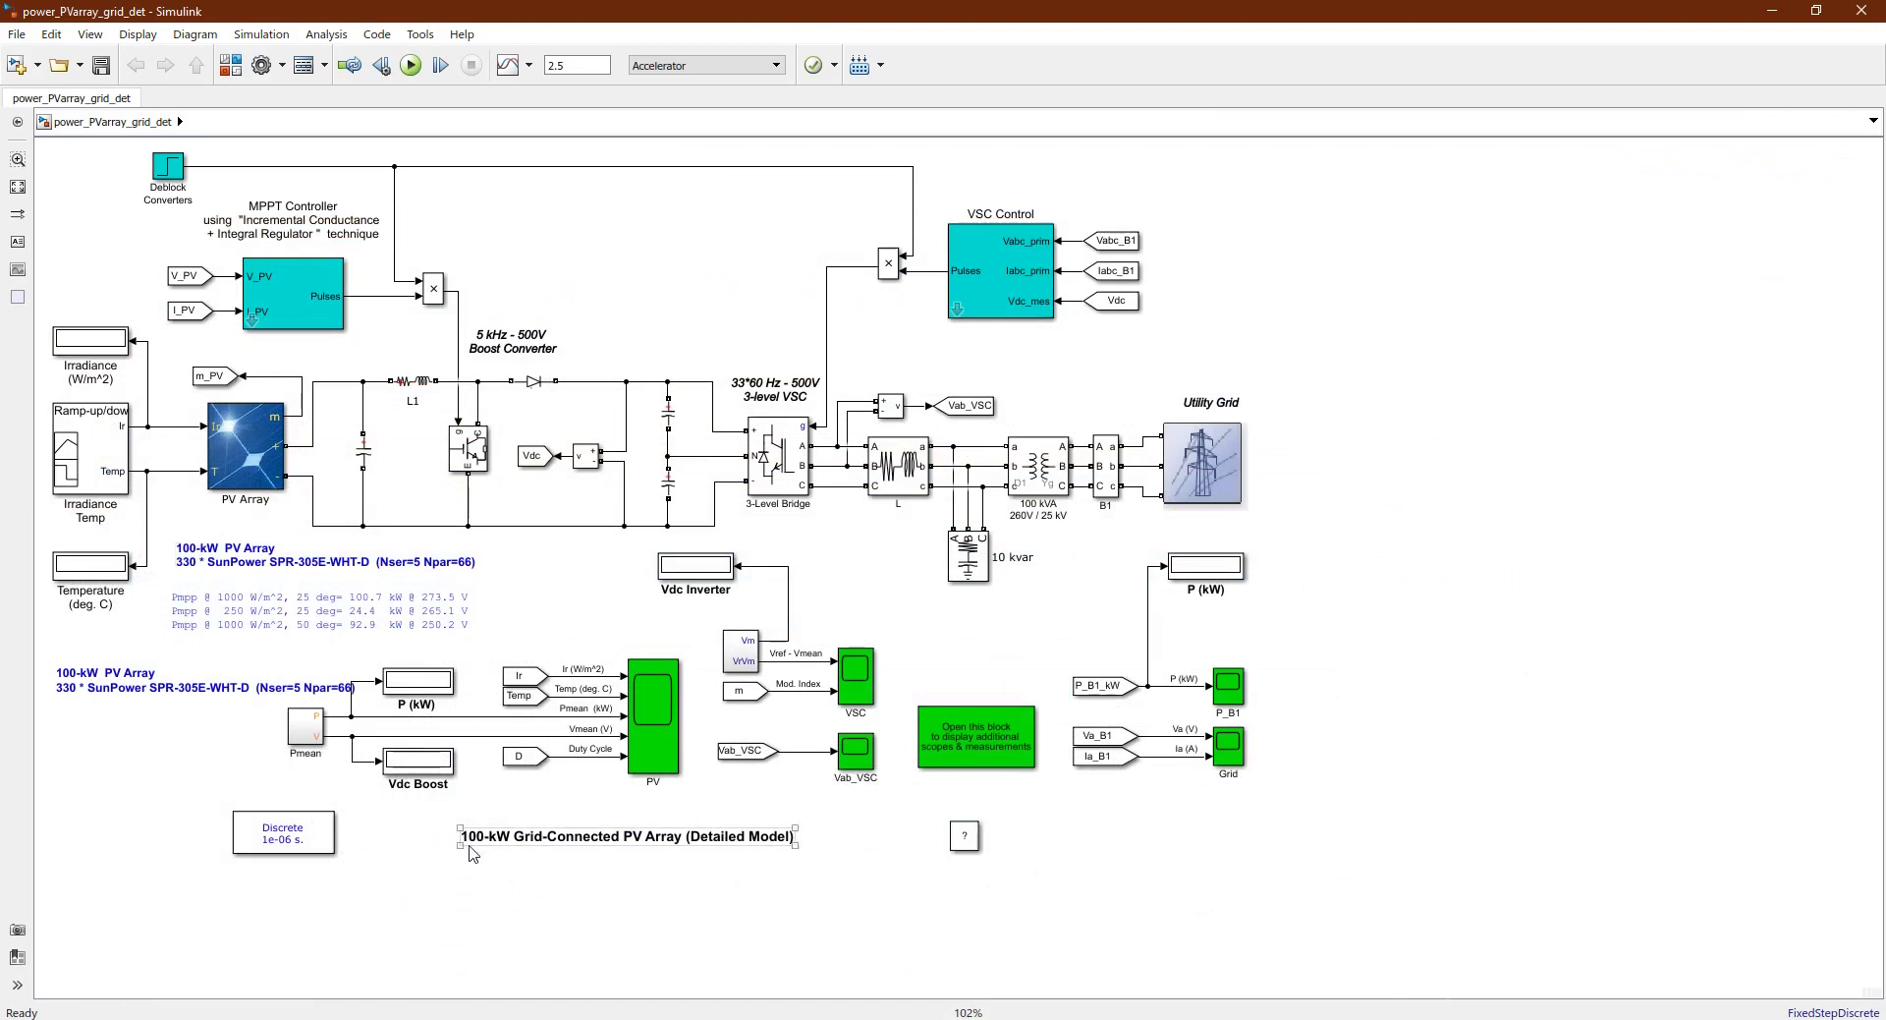
left_click(579, 880)
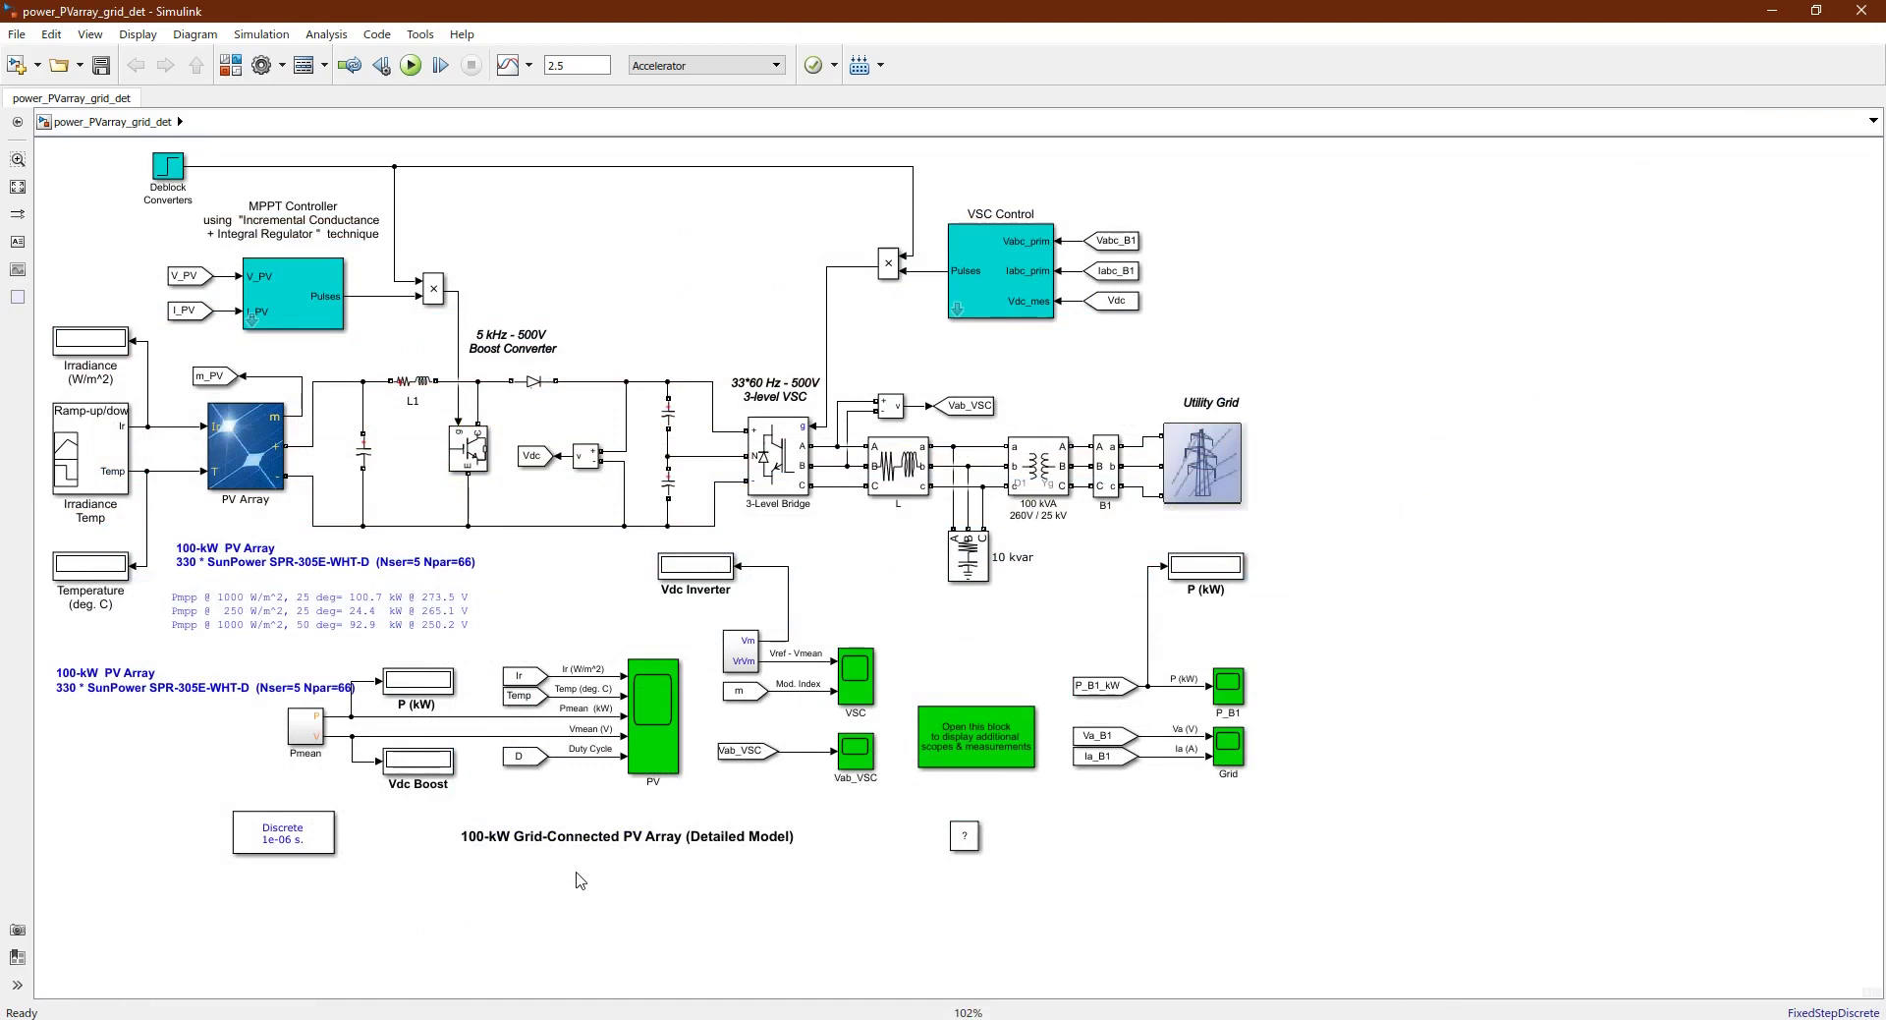
left_click(706, 69)
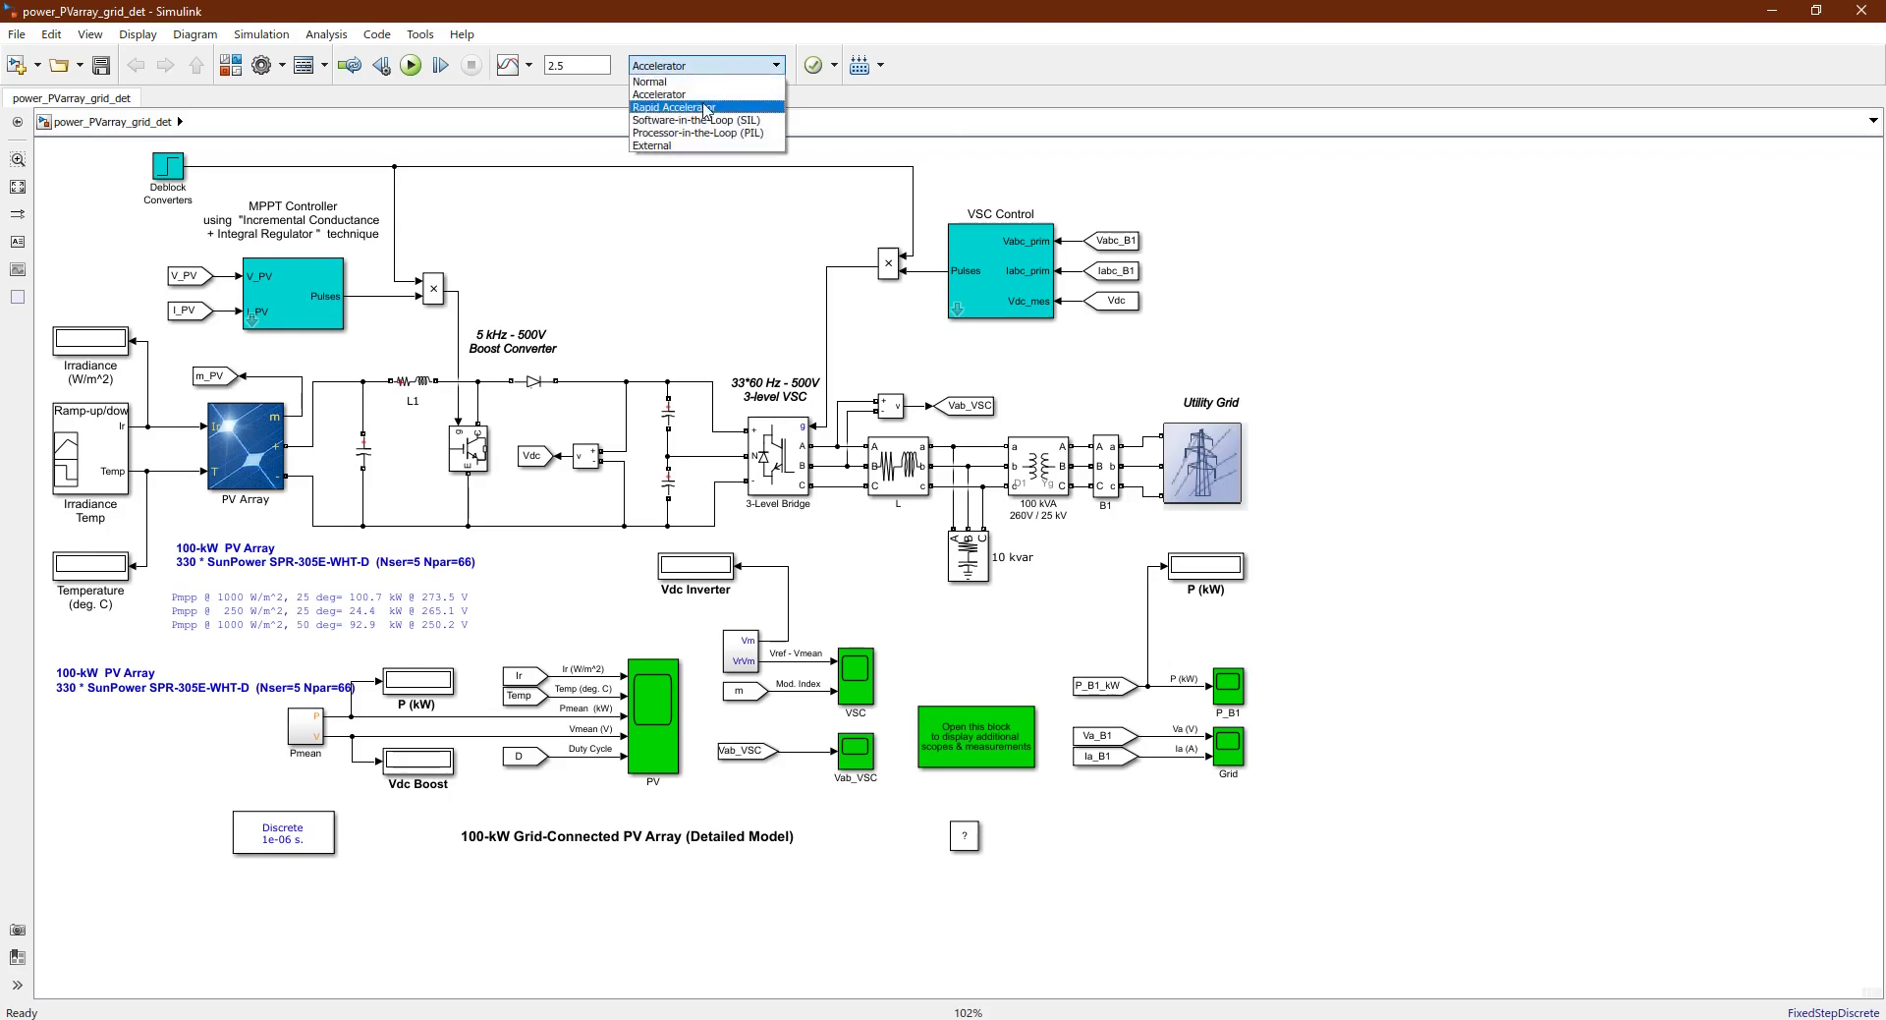
key("Escape")
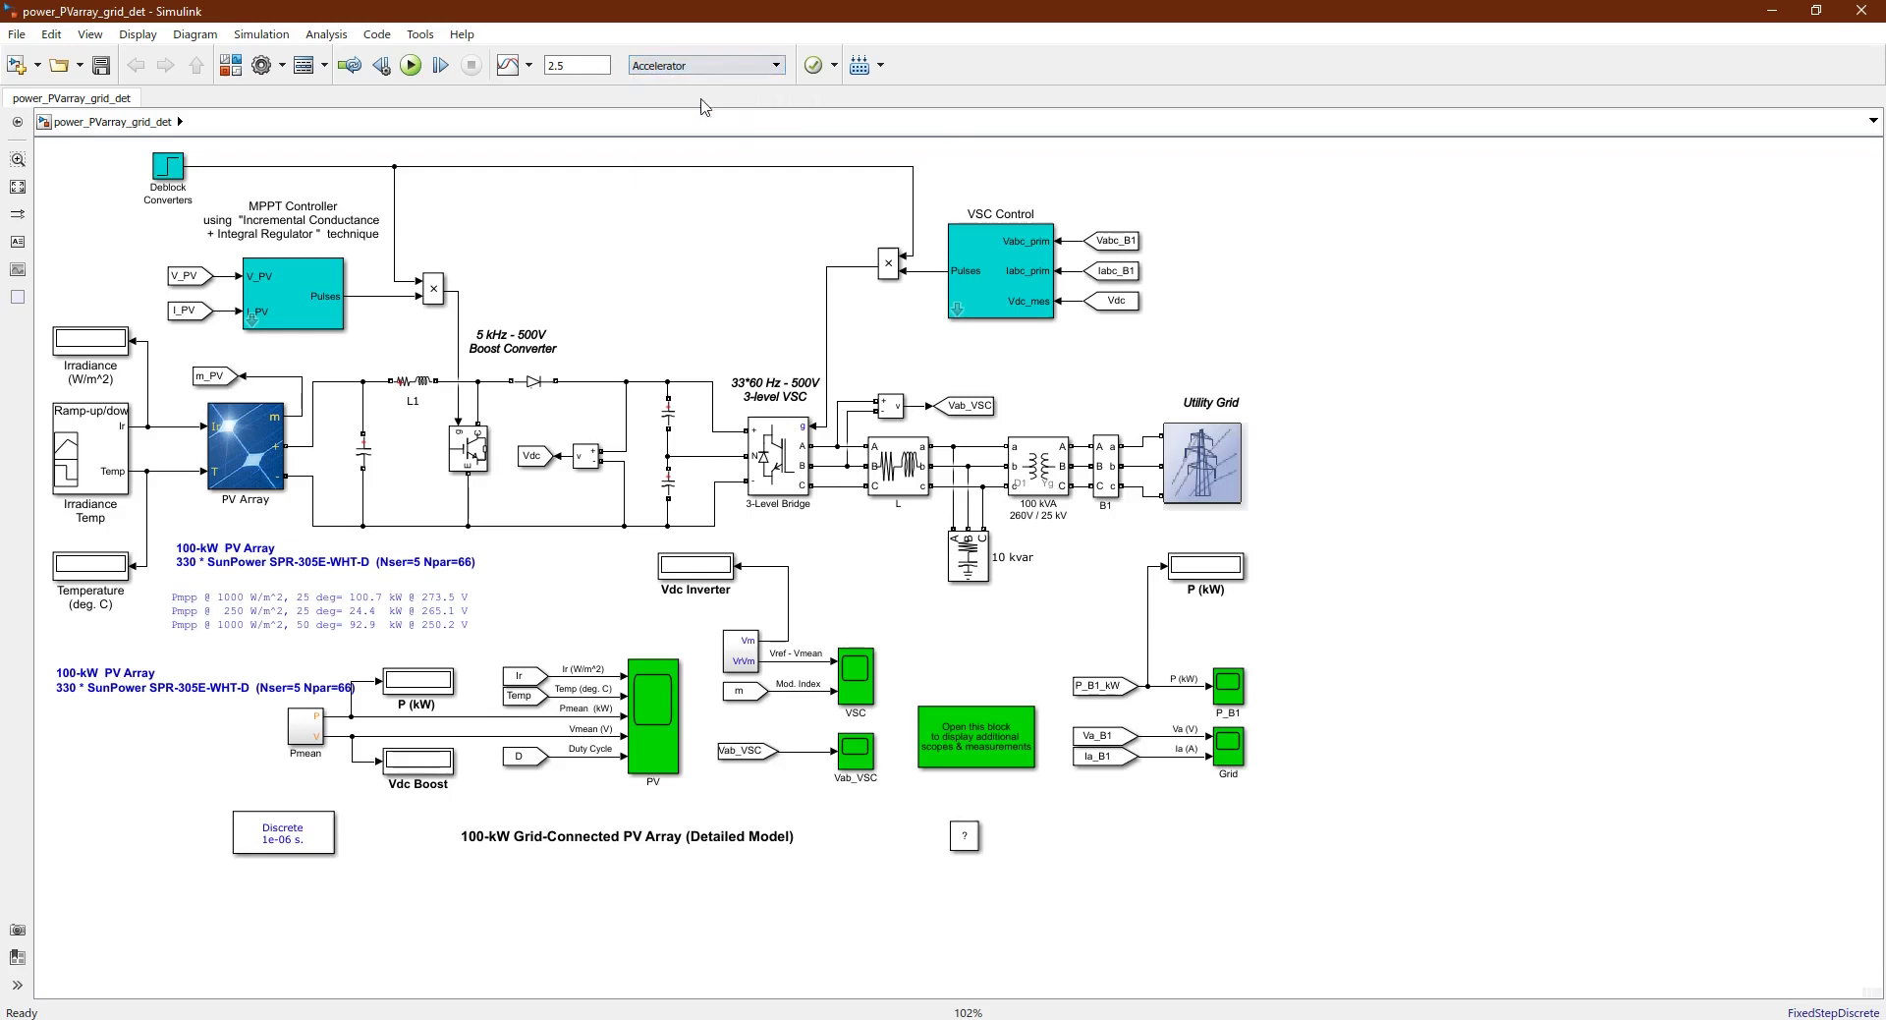
left_click(587, 68)
left_click(588, 70)
left_click(556, 318)
Open the PV Array block's parameters and inspect the parallel strings and series-connected modules per string
left_click(274, 481)
double_click(231, 444)
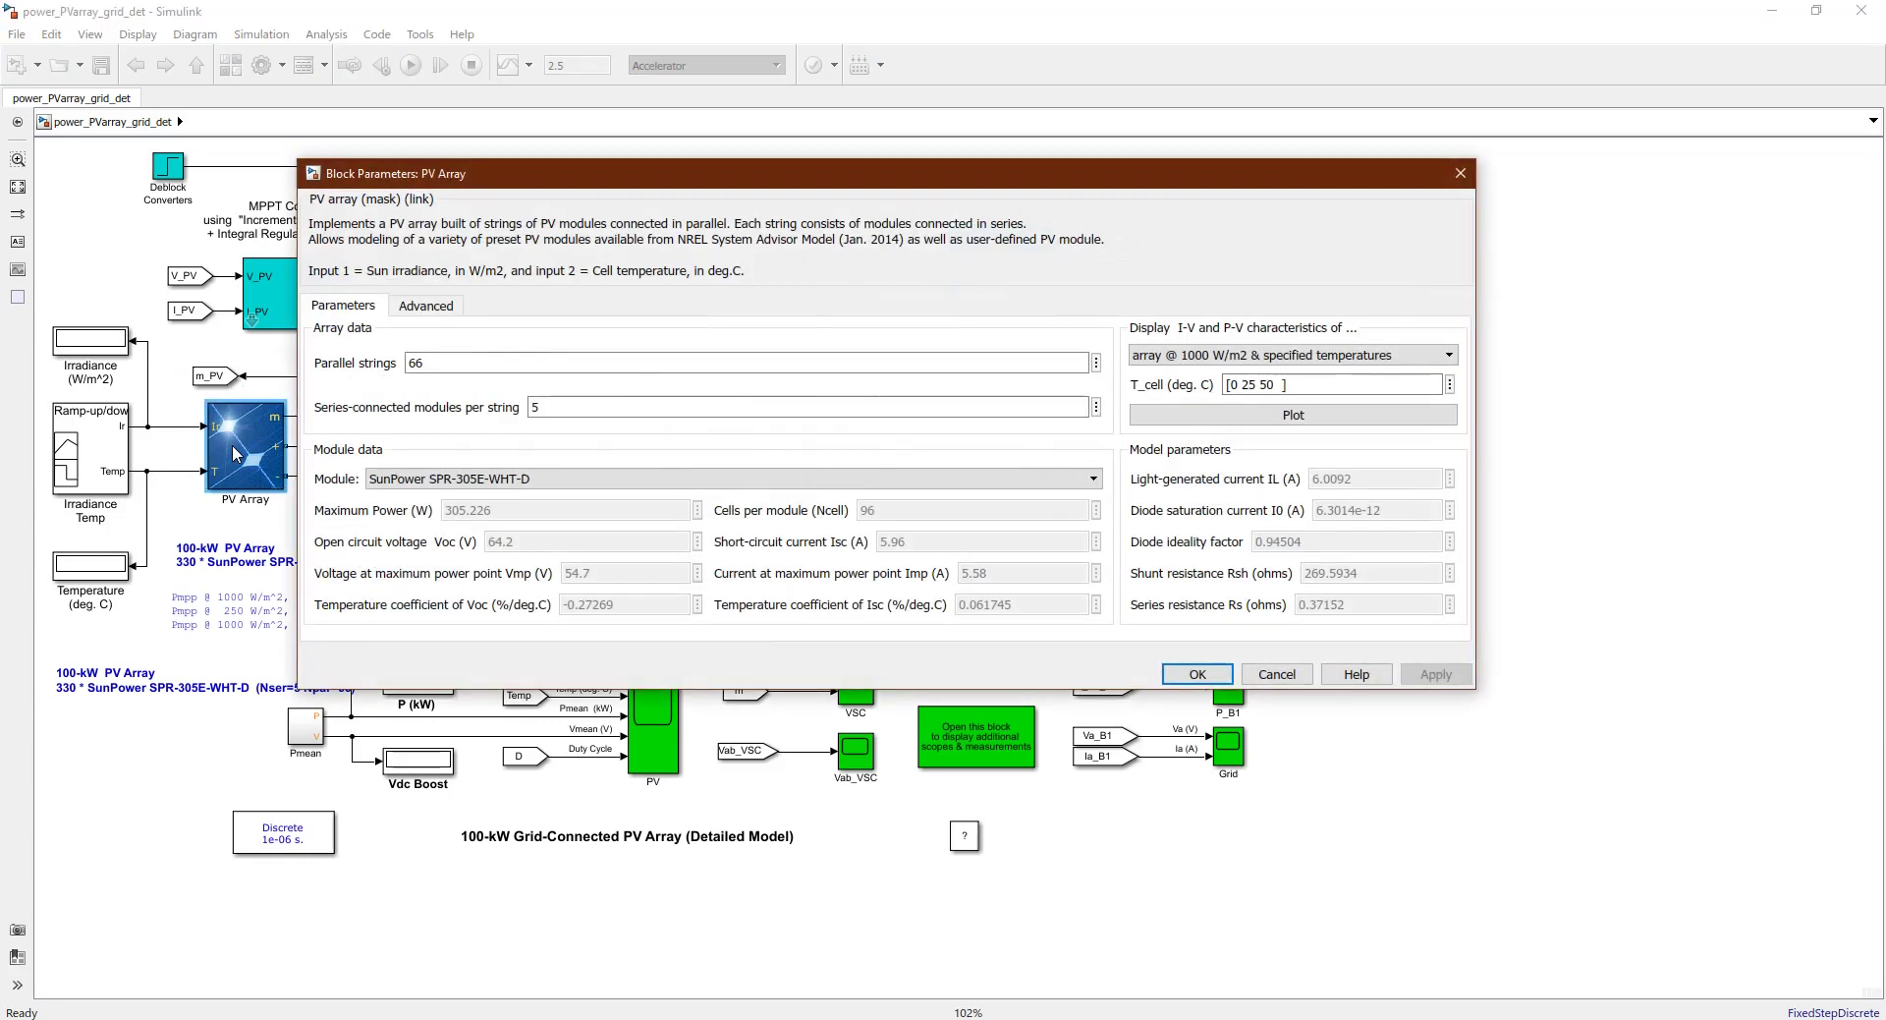
double_click(461, 370)
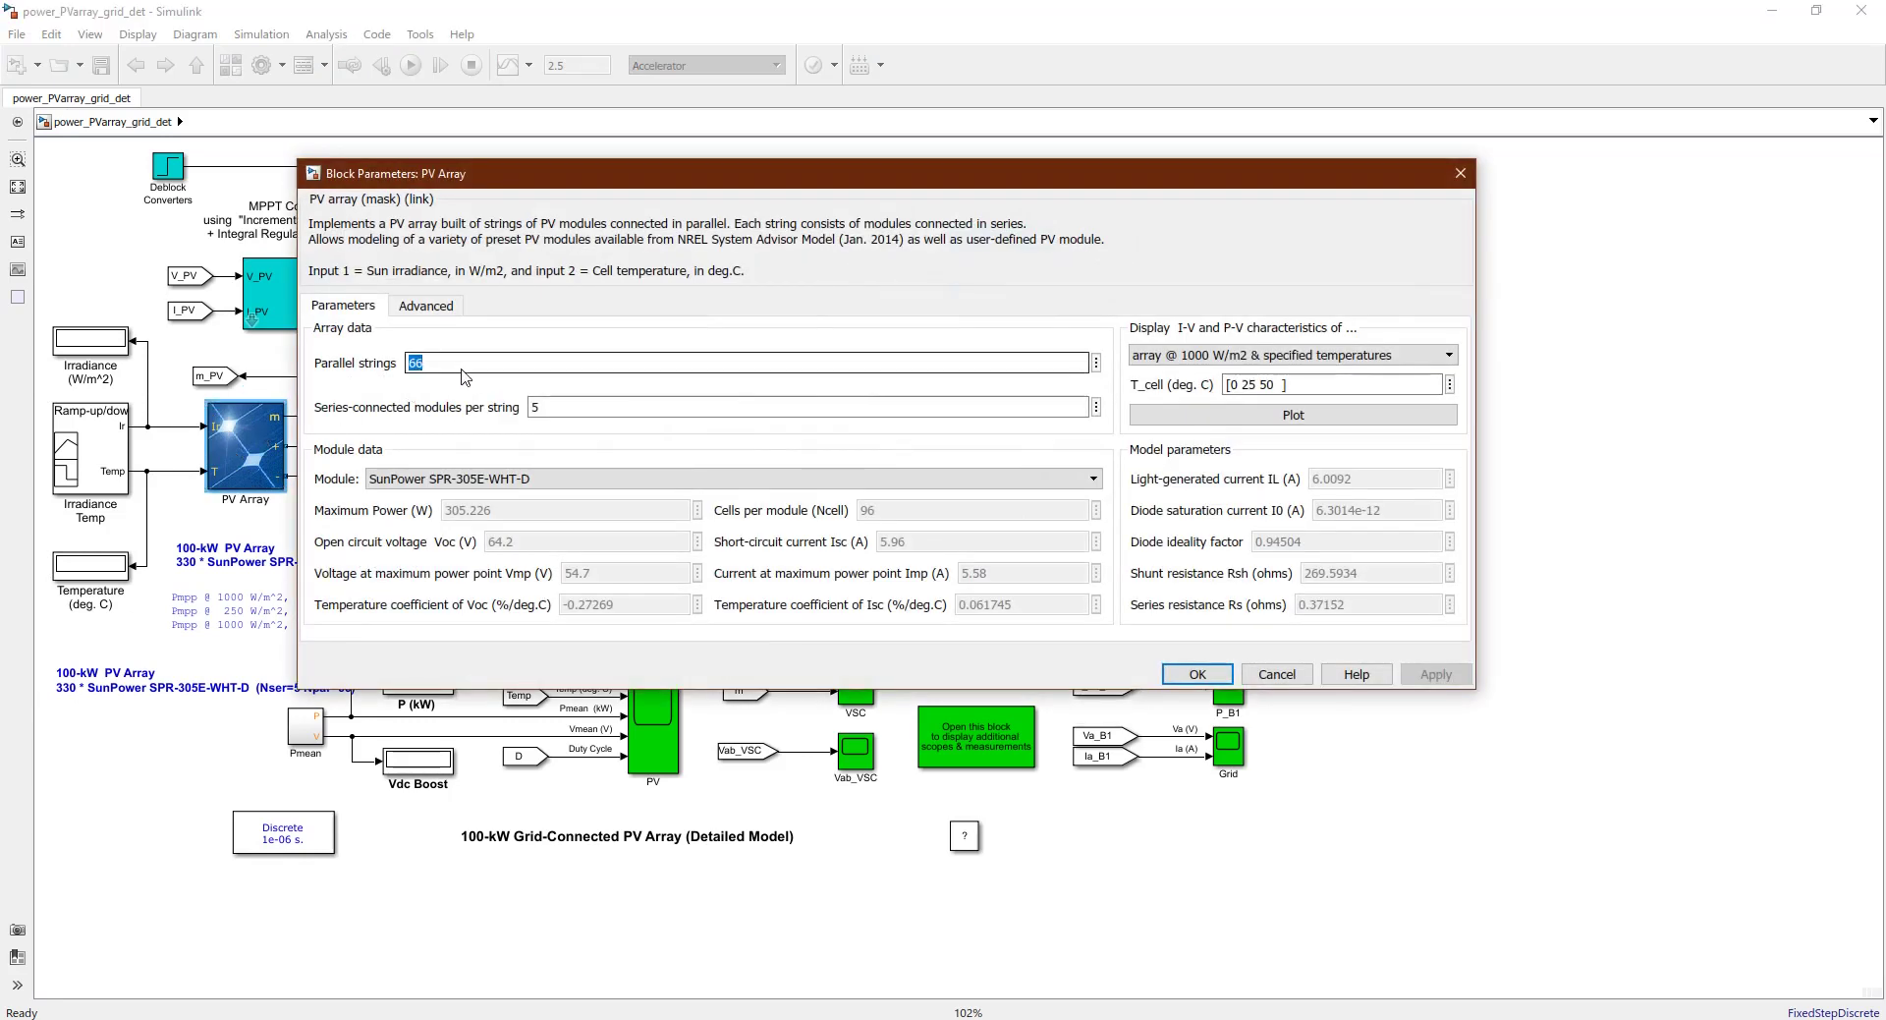
double_click(573, 418)
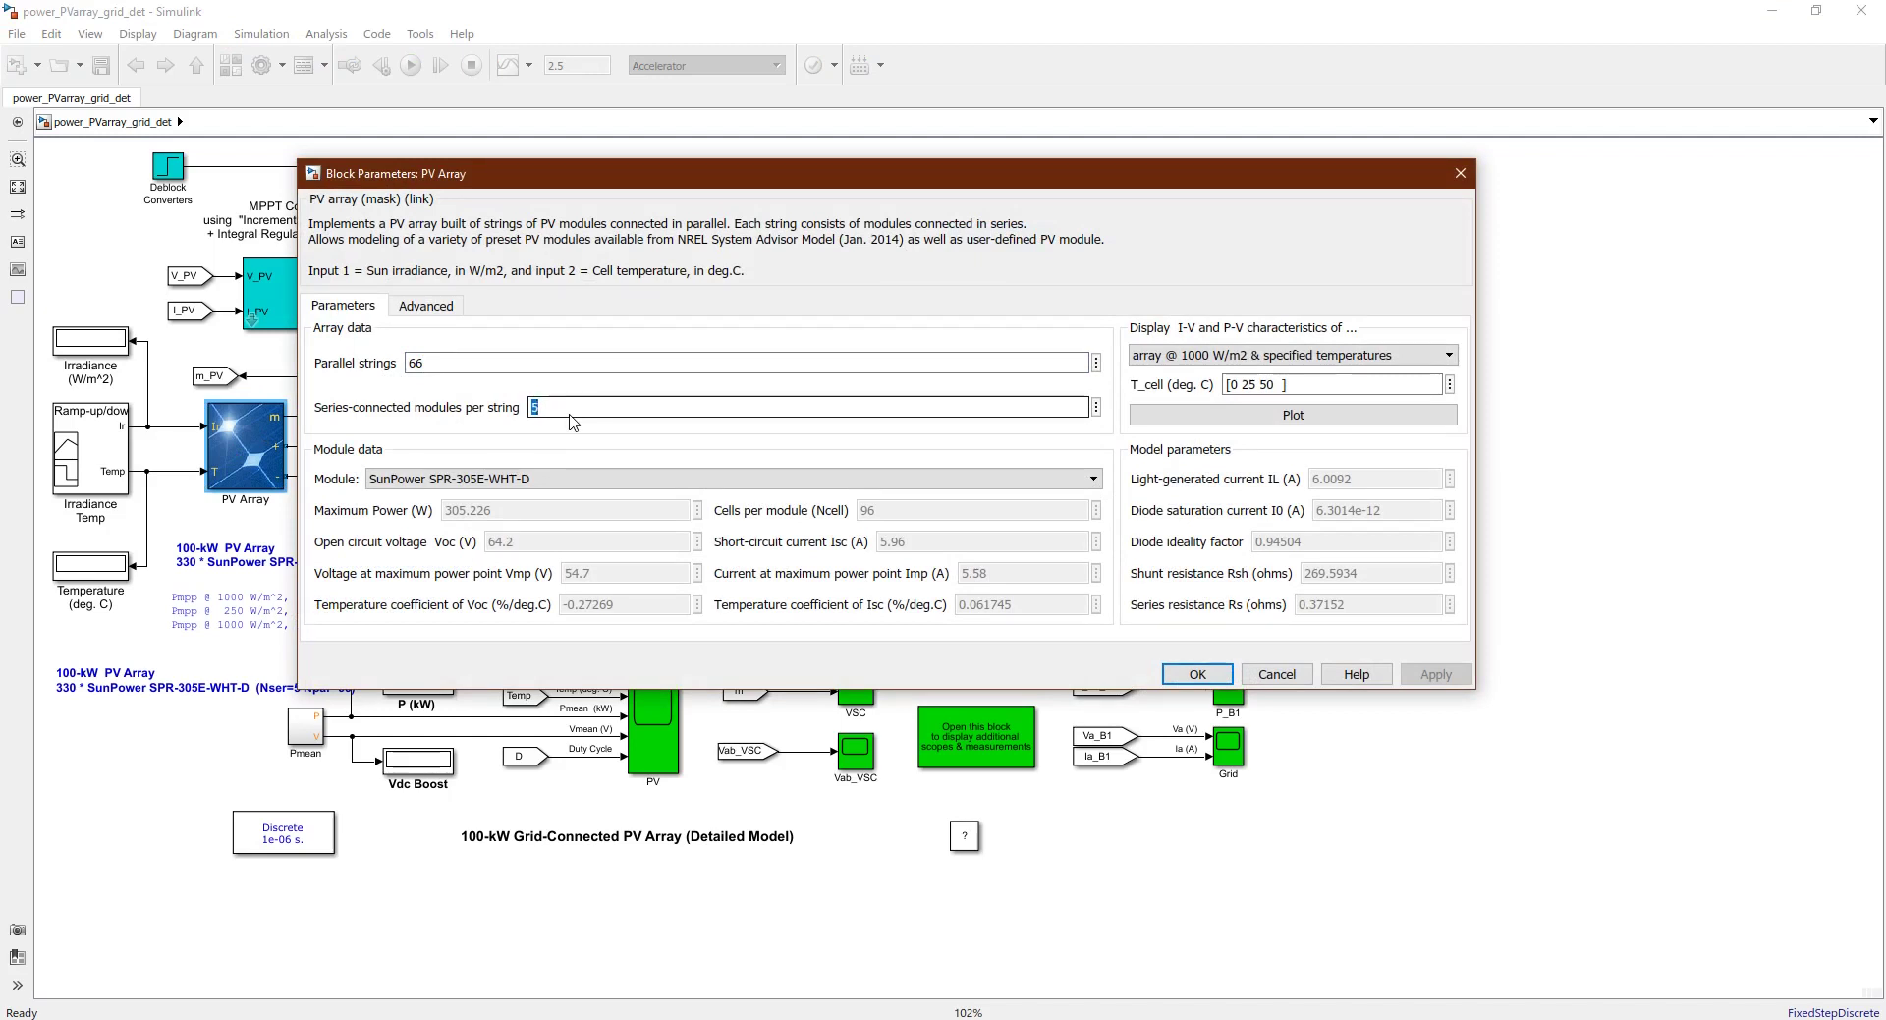
left_click(570, 417)
key("shift+Tab")
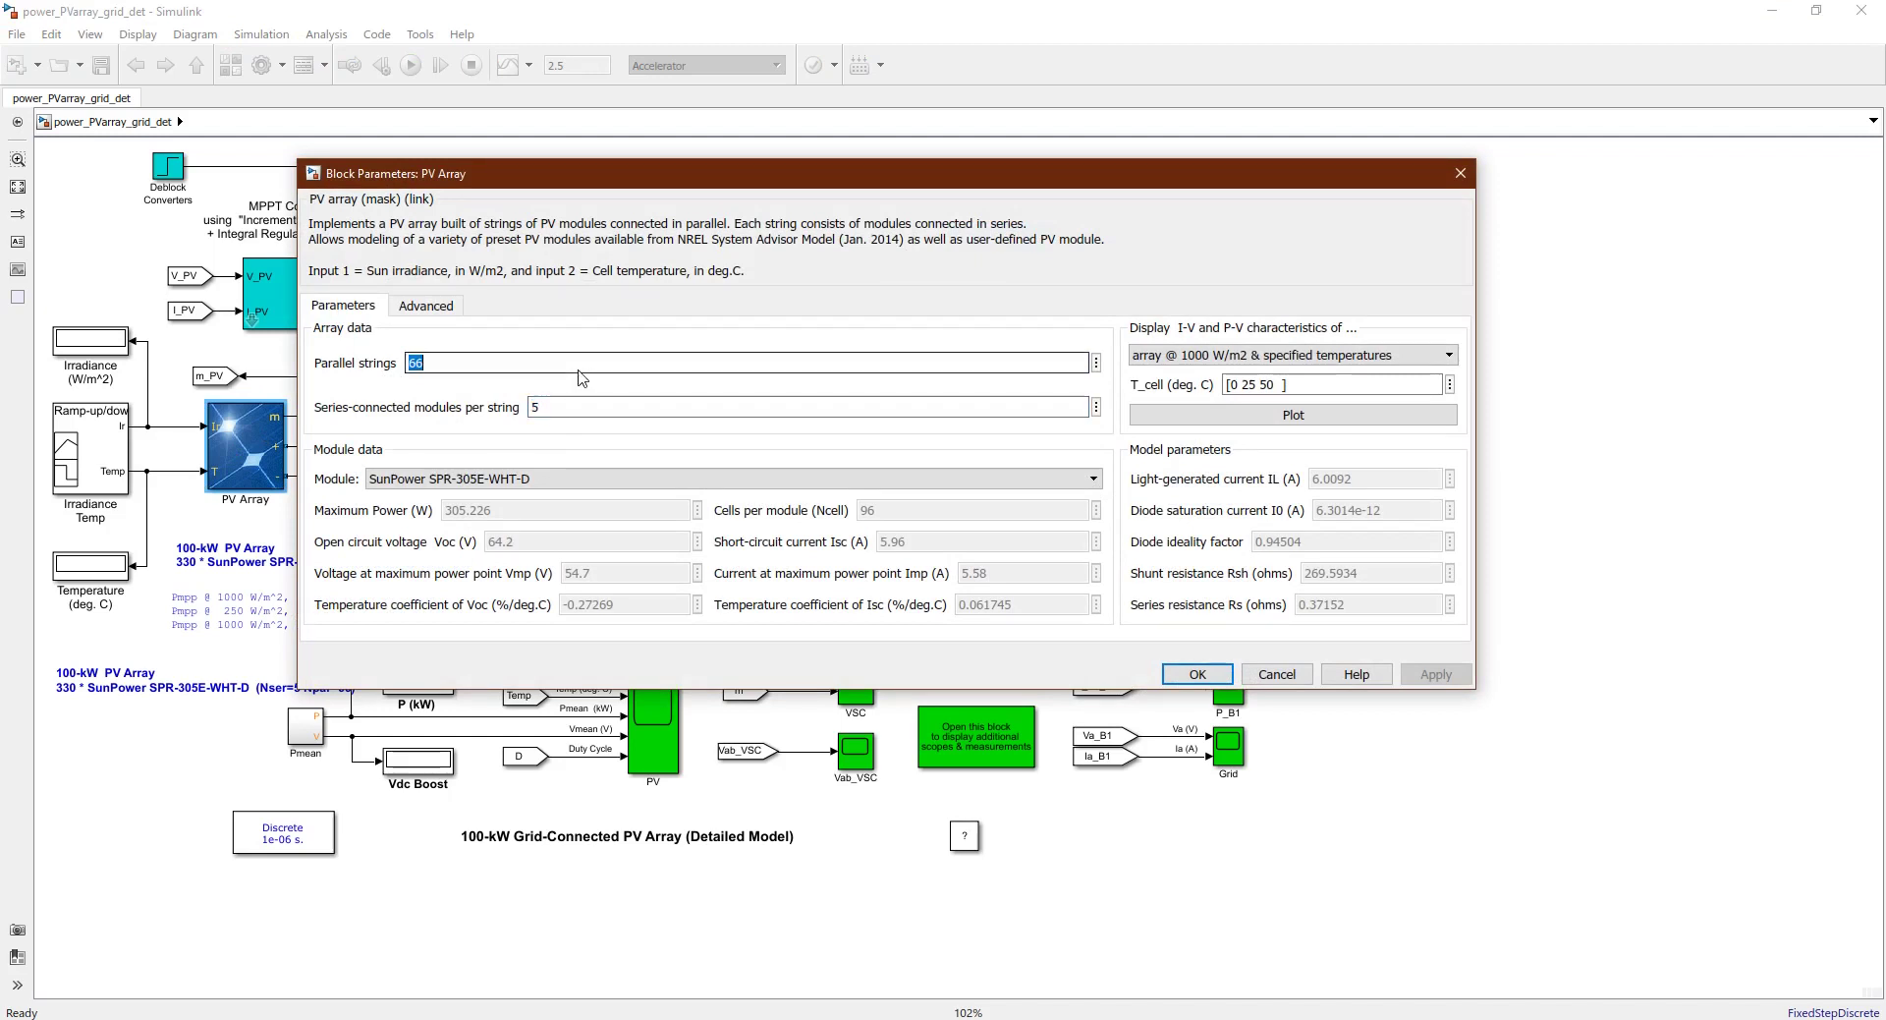
key("Tab")
key("shift+Tab")
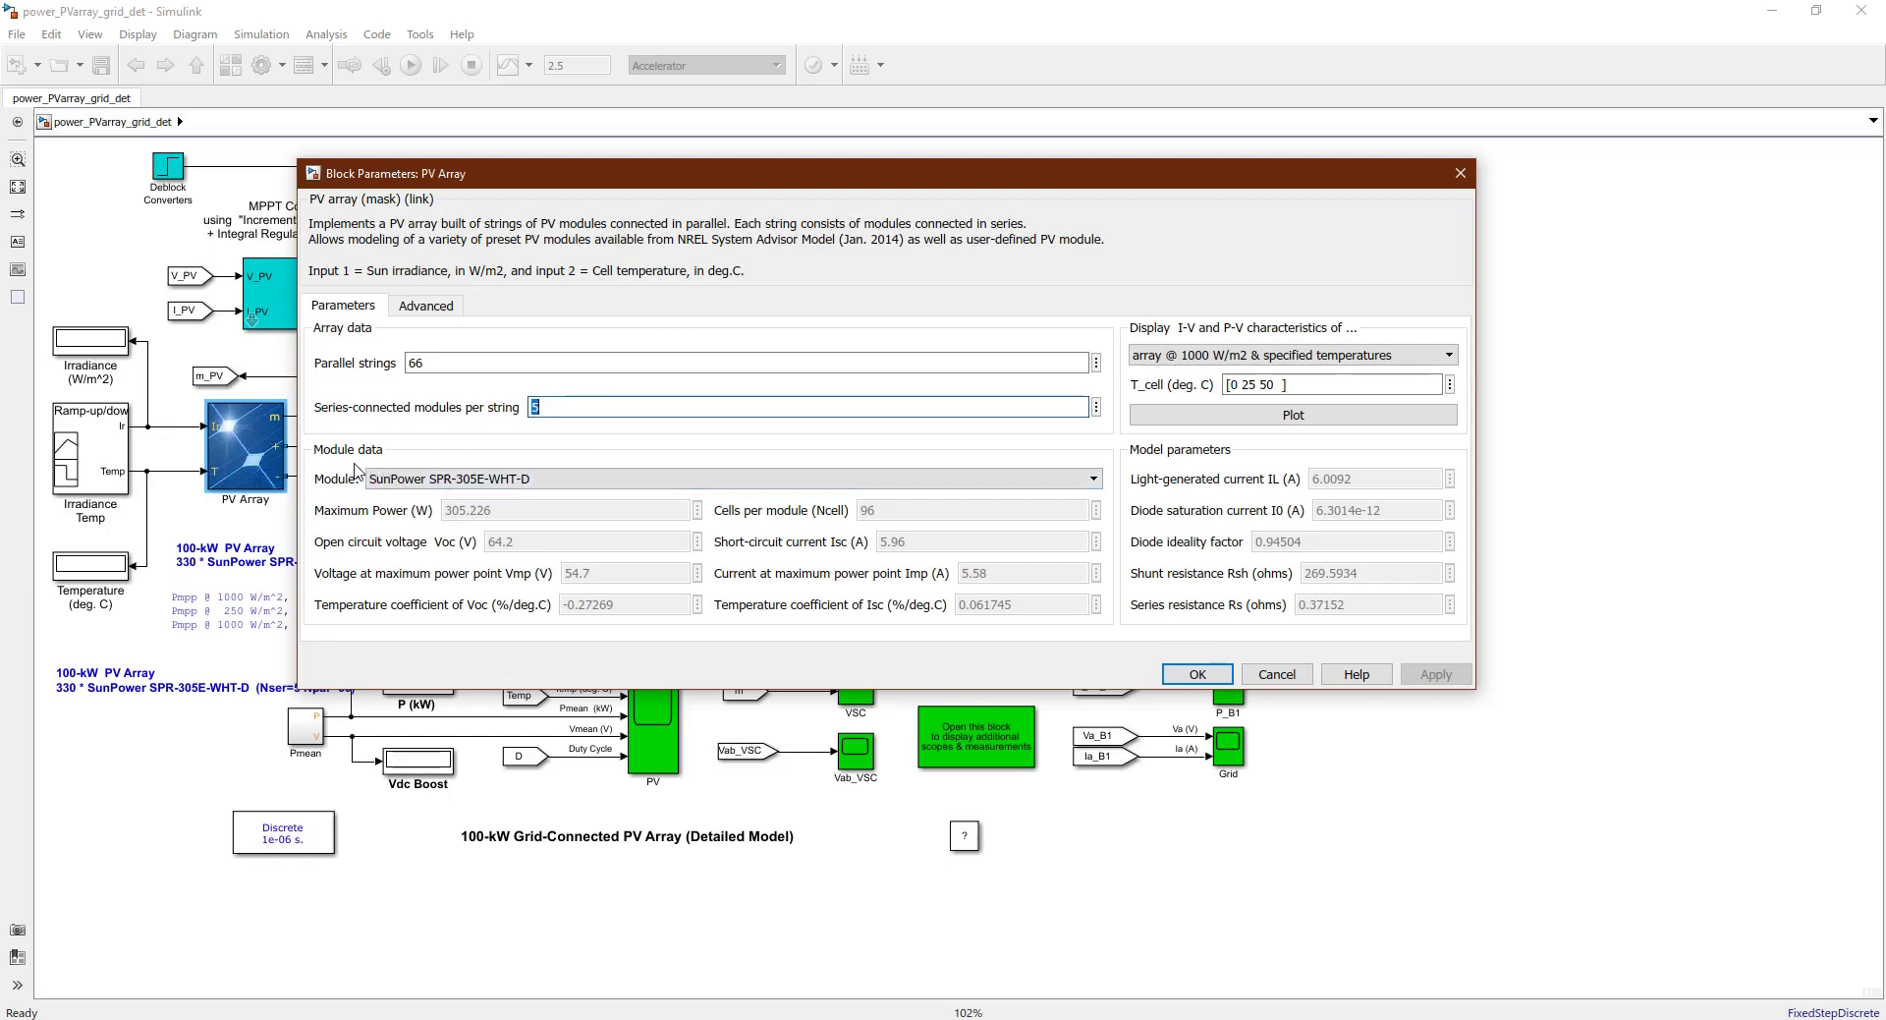
Set the PV array's module type to Inventec Energy IECS-6M6A-215
left_click(435, 481)
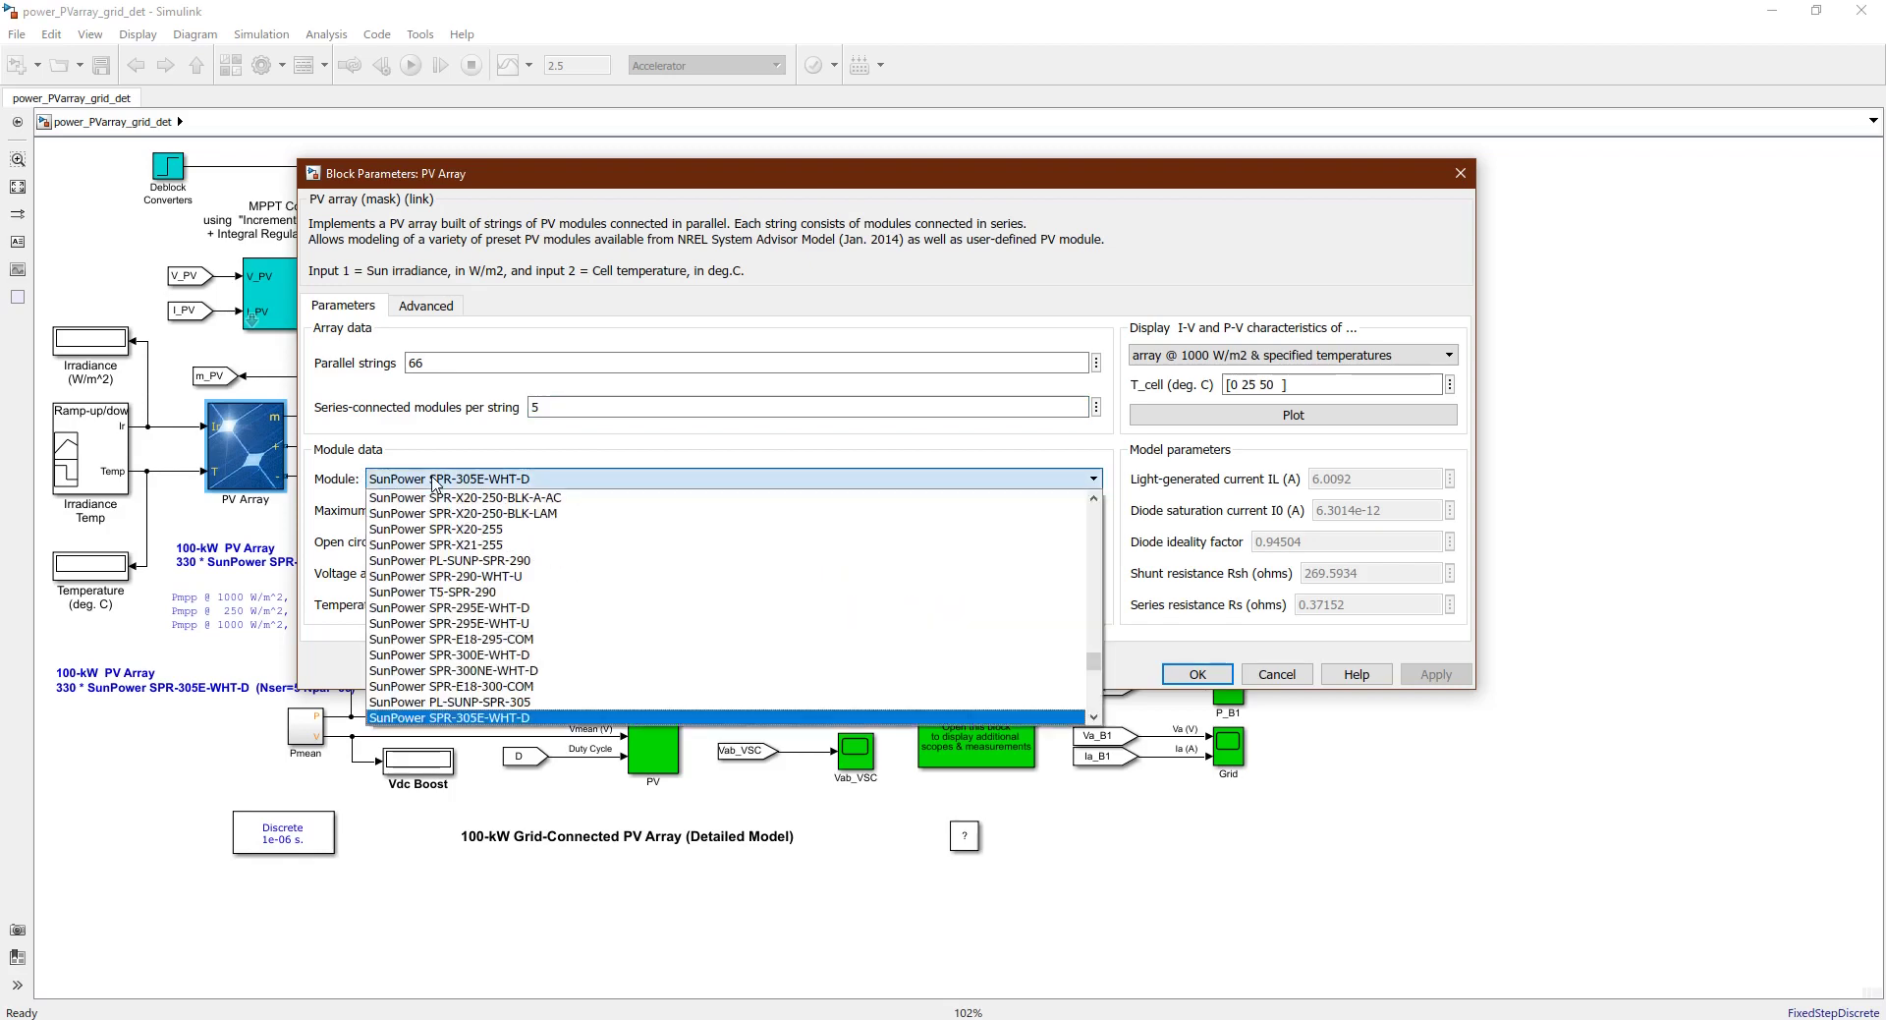
left_click_drag(1093, 671, 1096, 582)
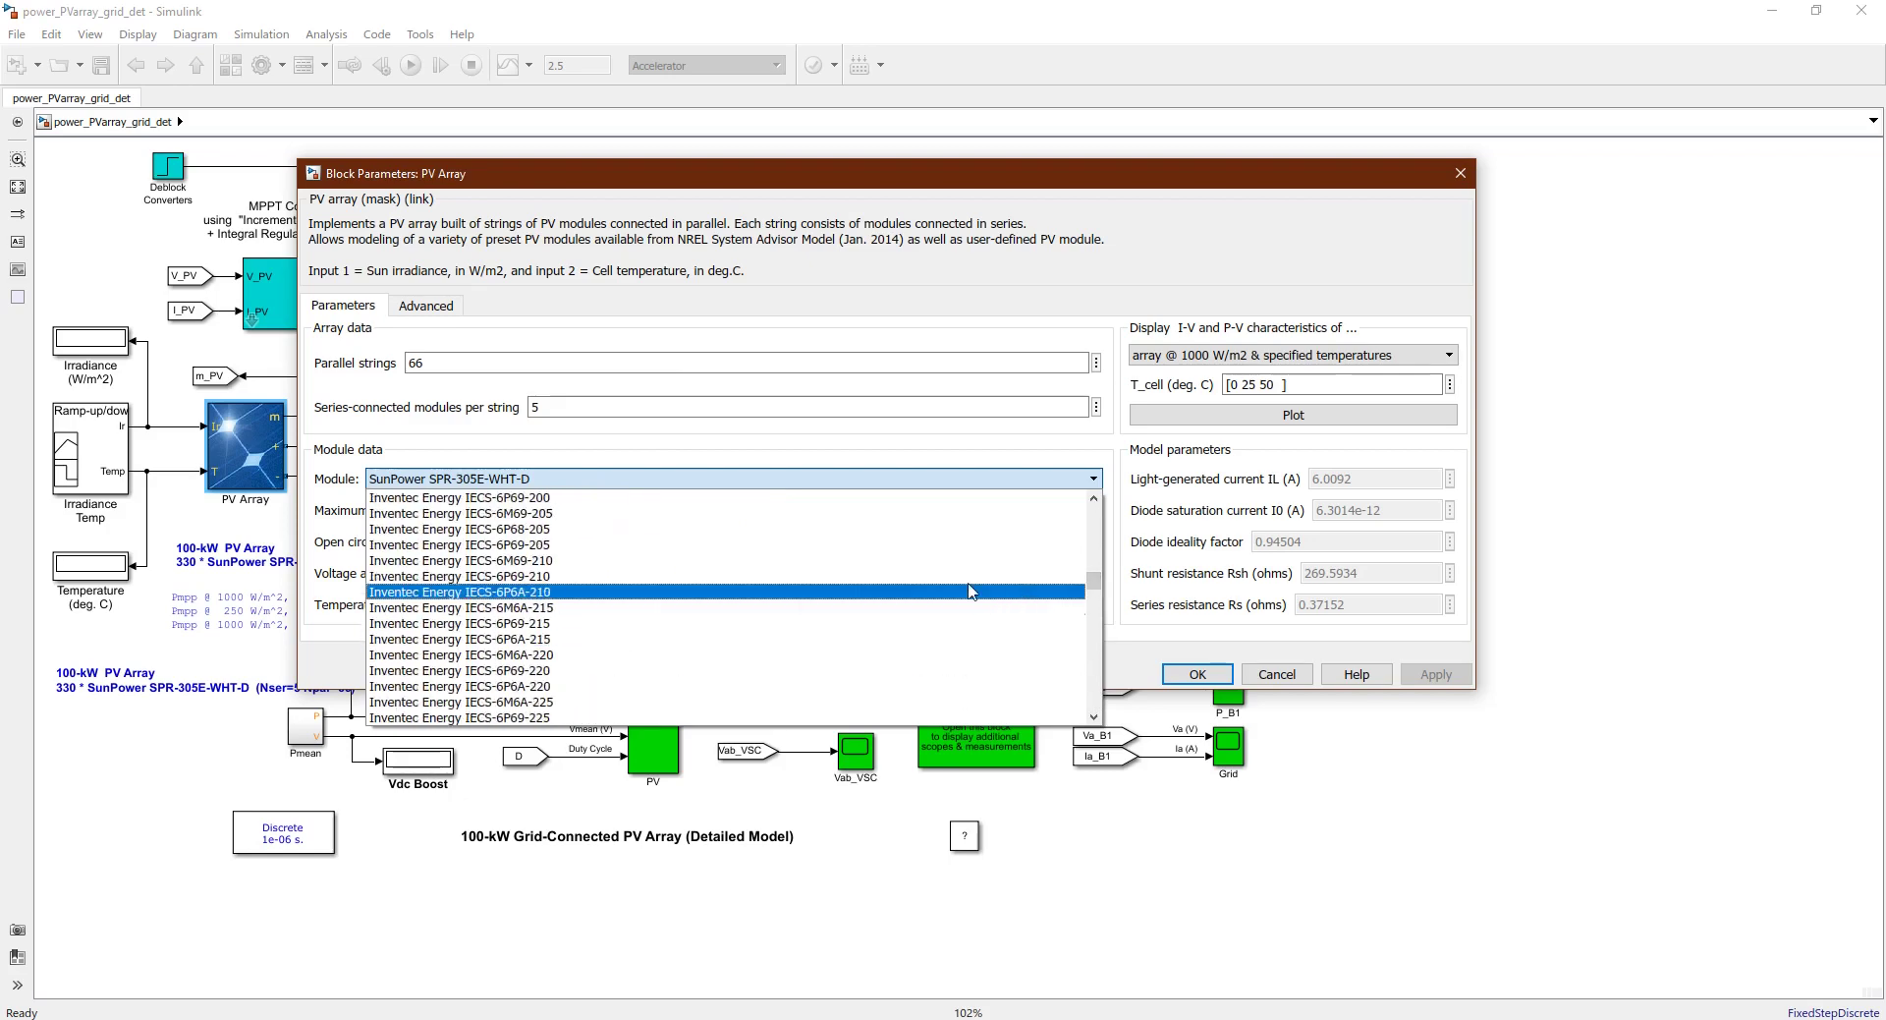
left_click(1032, 607)
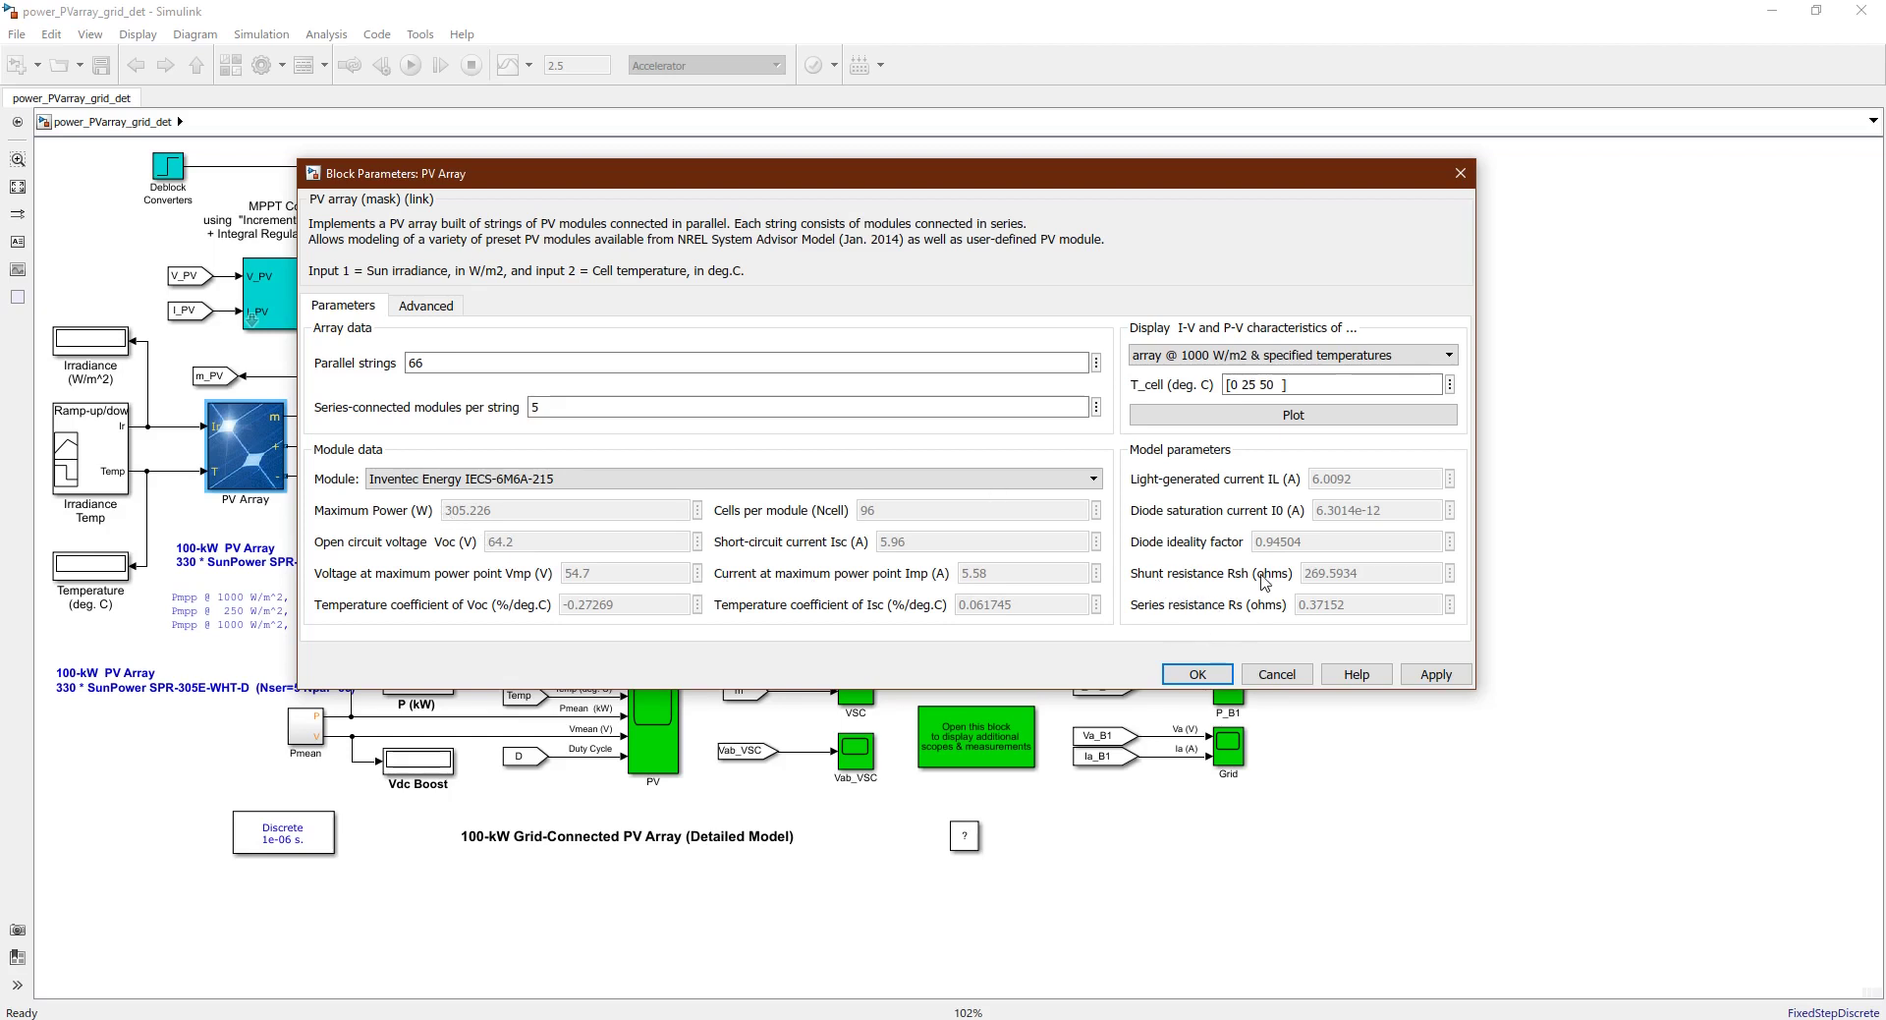
Check the cell temperatures [0 25 50] and plot the array's I-V and P-V characteristics at 1000 W/m2 and specified temperatures
triple_click(1257, 385)
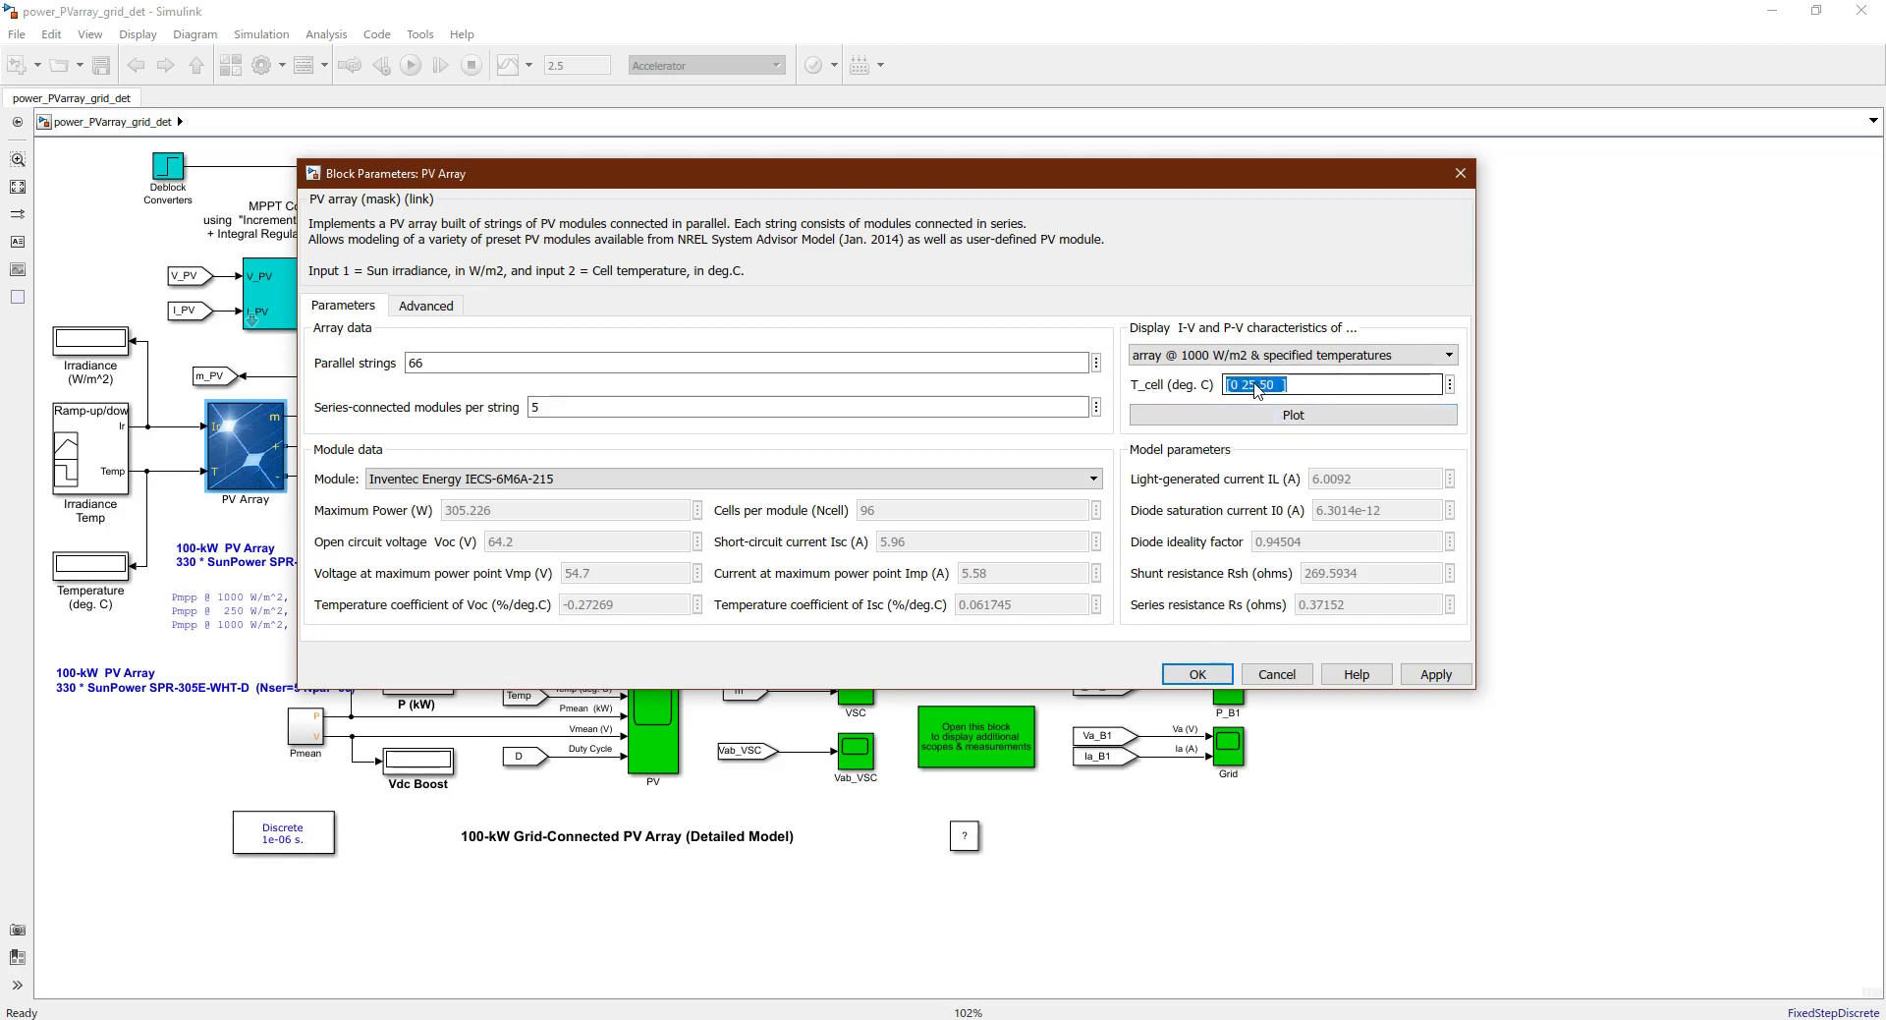
left_click(1257, 385)
mouse_move(1230, 385)
left_mouse_down()
mouse_move(1287, 385)
mouse_move(1232, 391)
left_mouse_up()
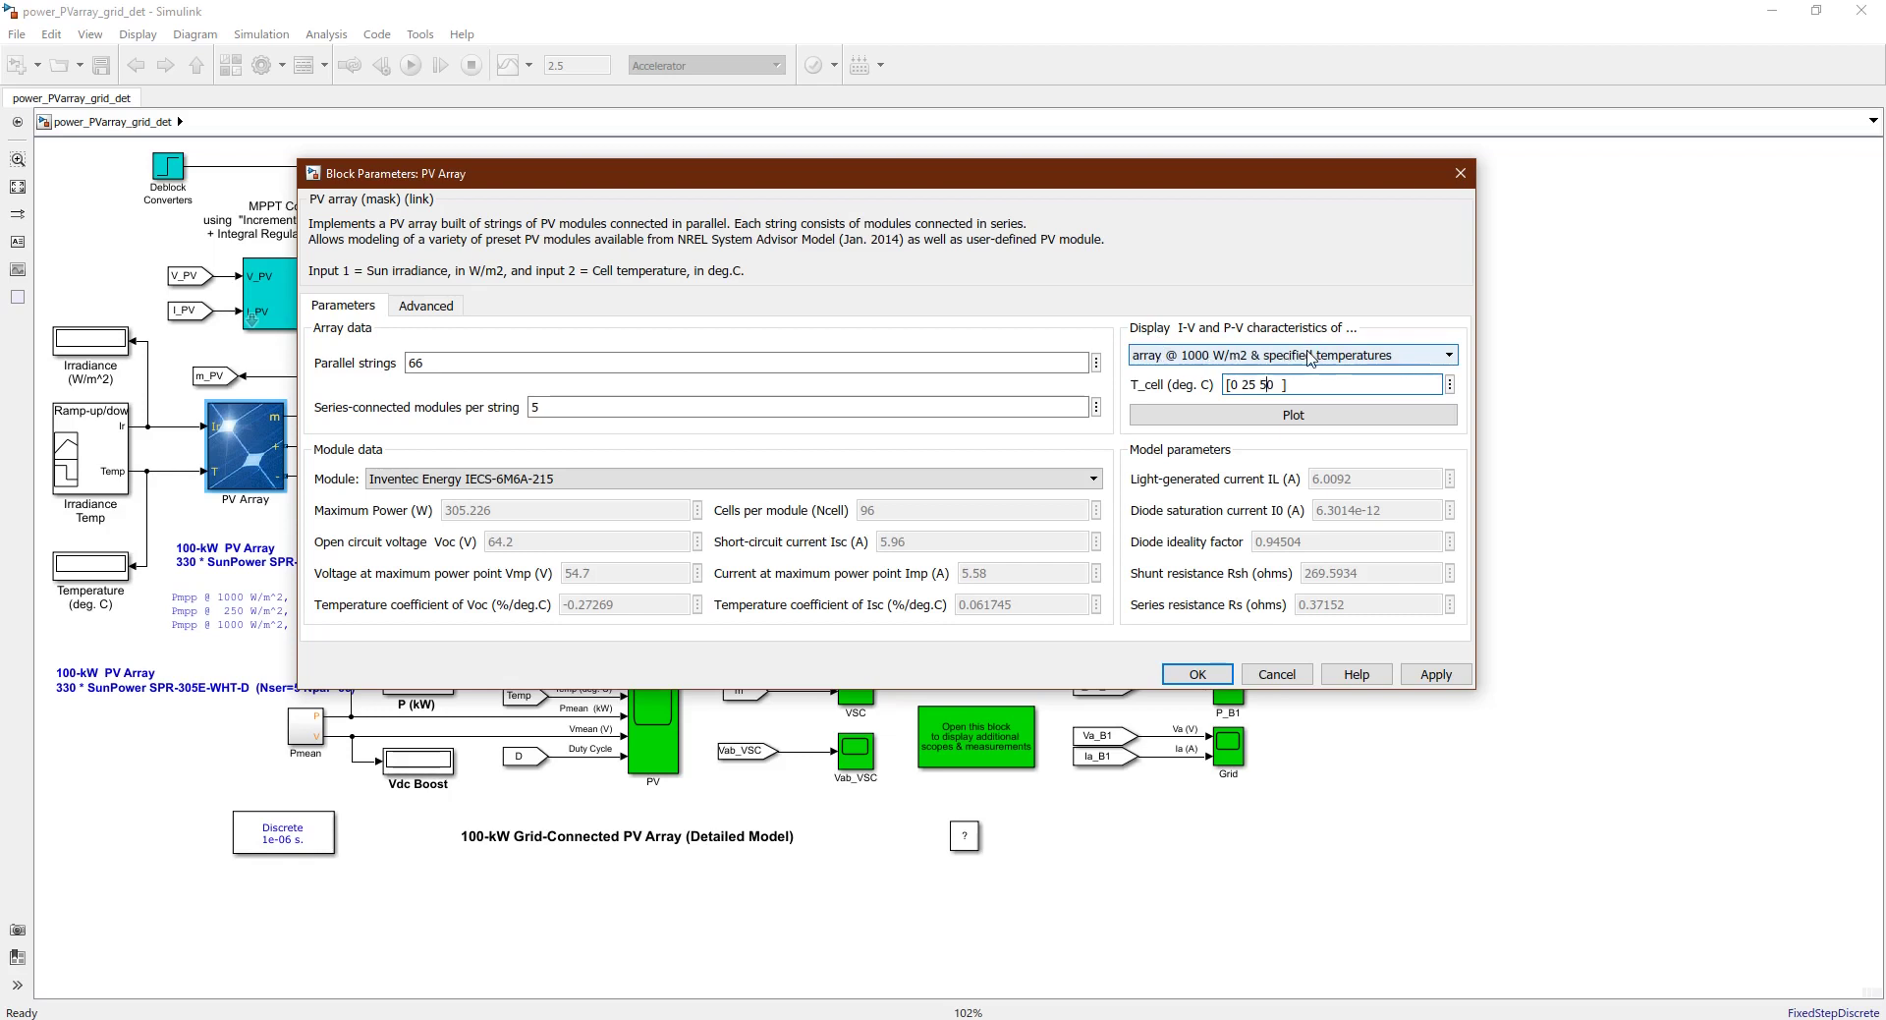
left_click(1270, 417)
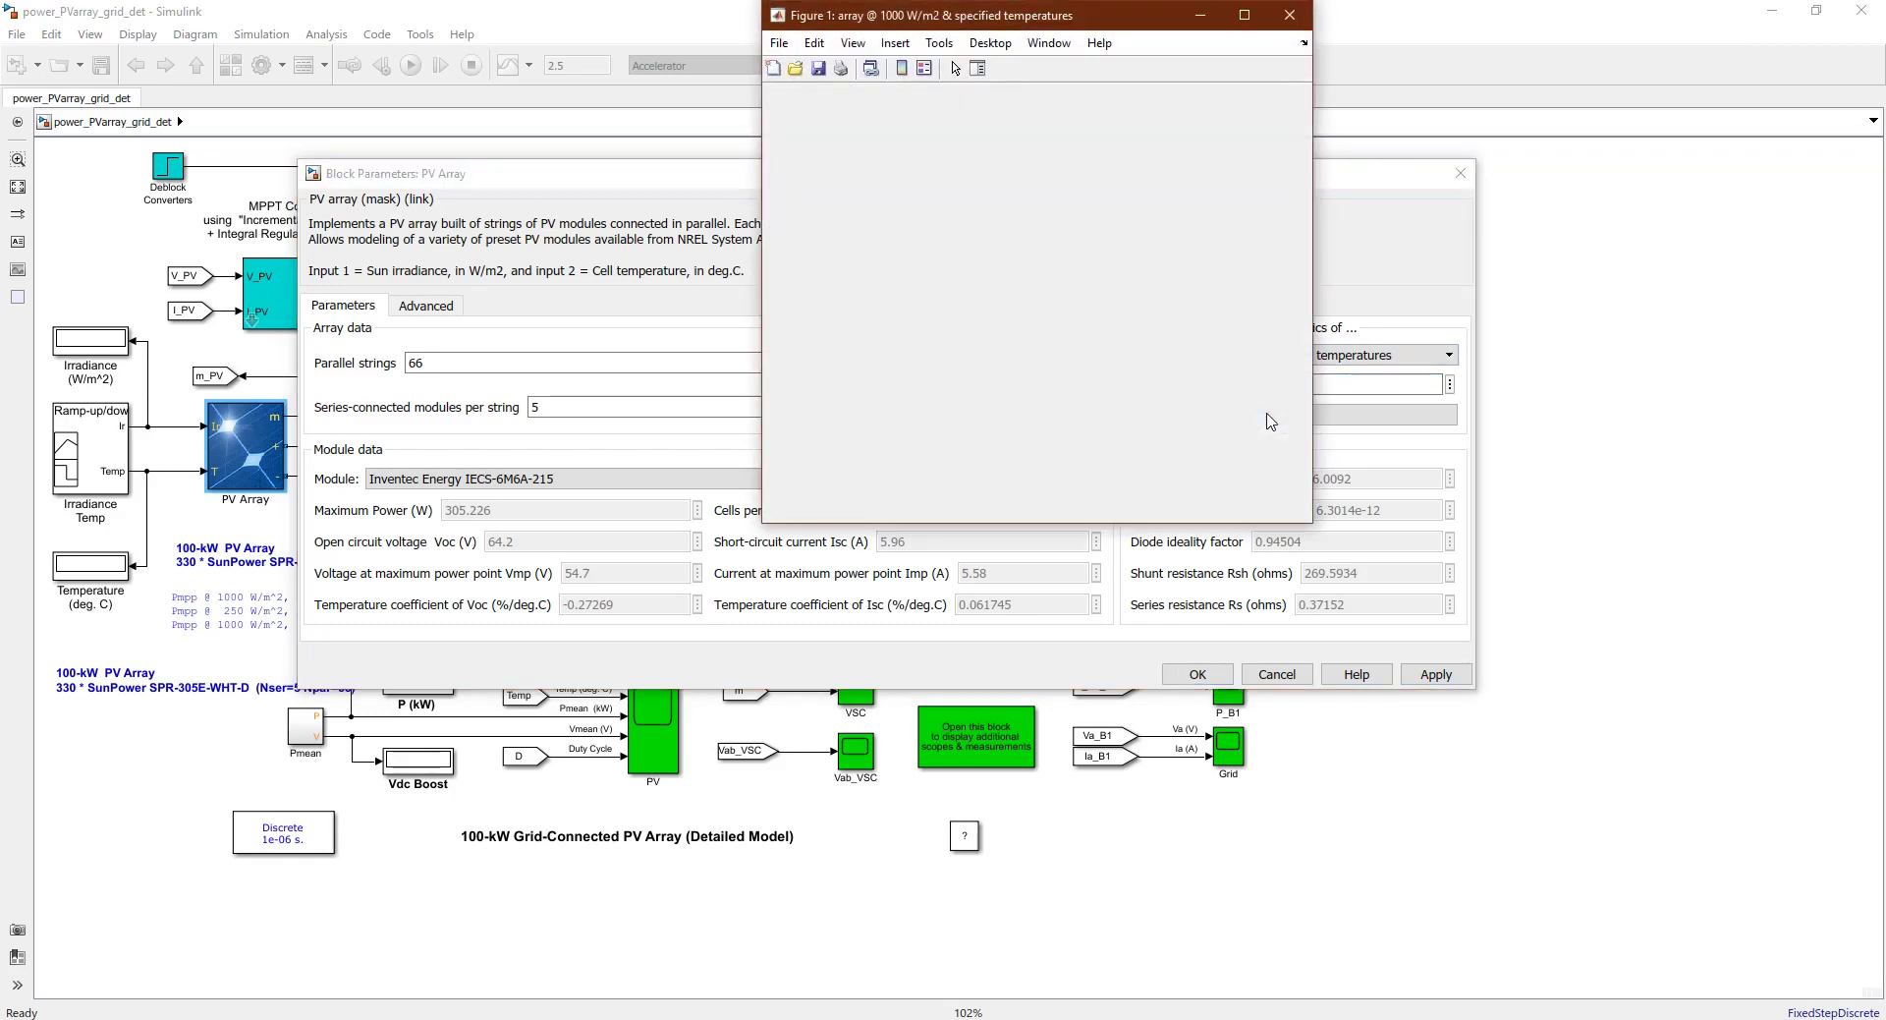
Enlarge the temperature characteristics figure, examine the maximum power points on the 0, 25 and 50 °C curves, and close it
left_click(1257, 19)
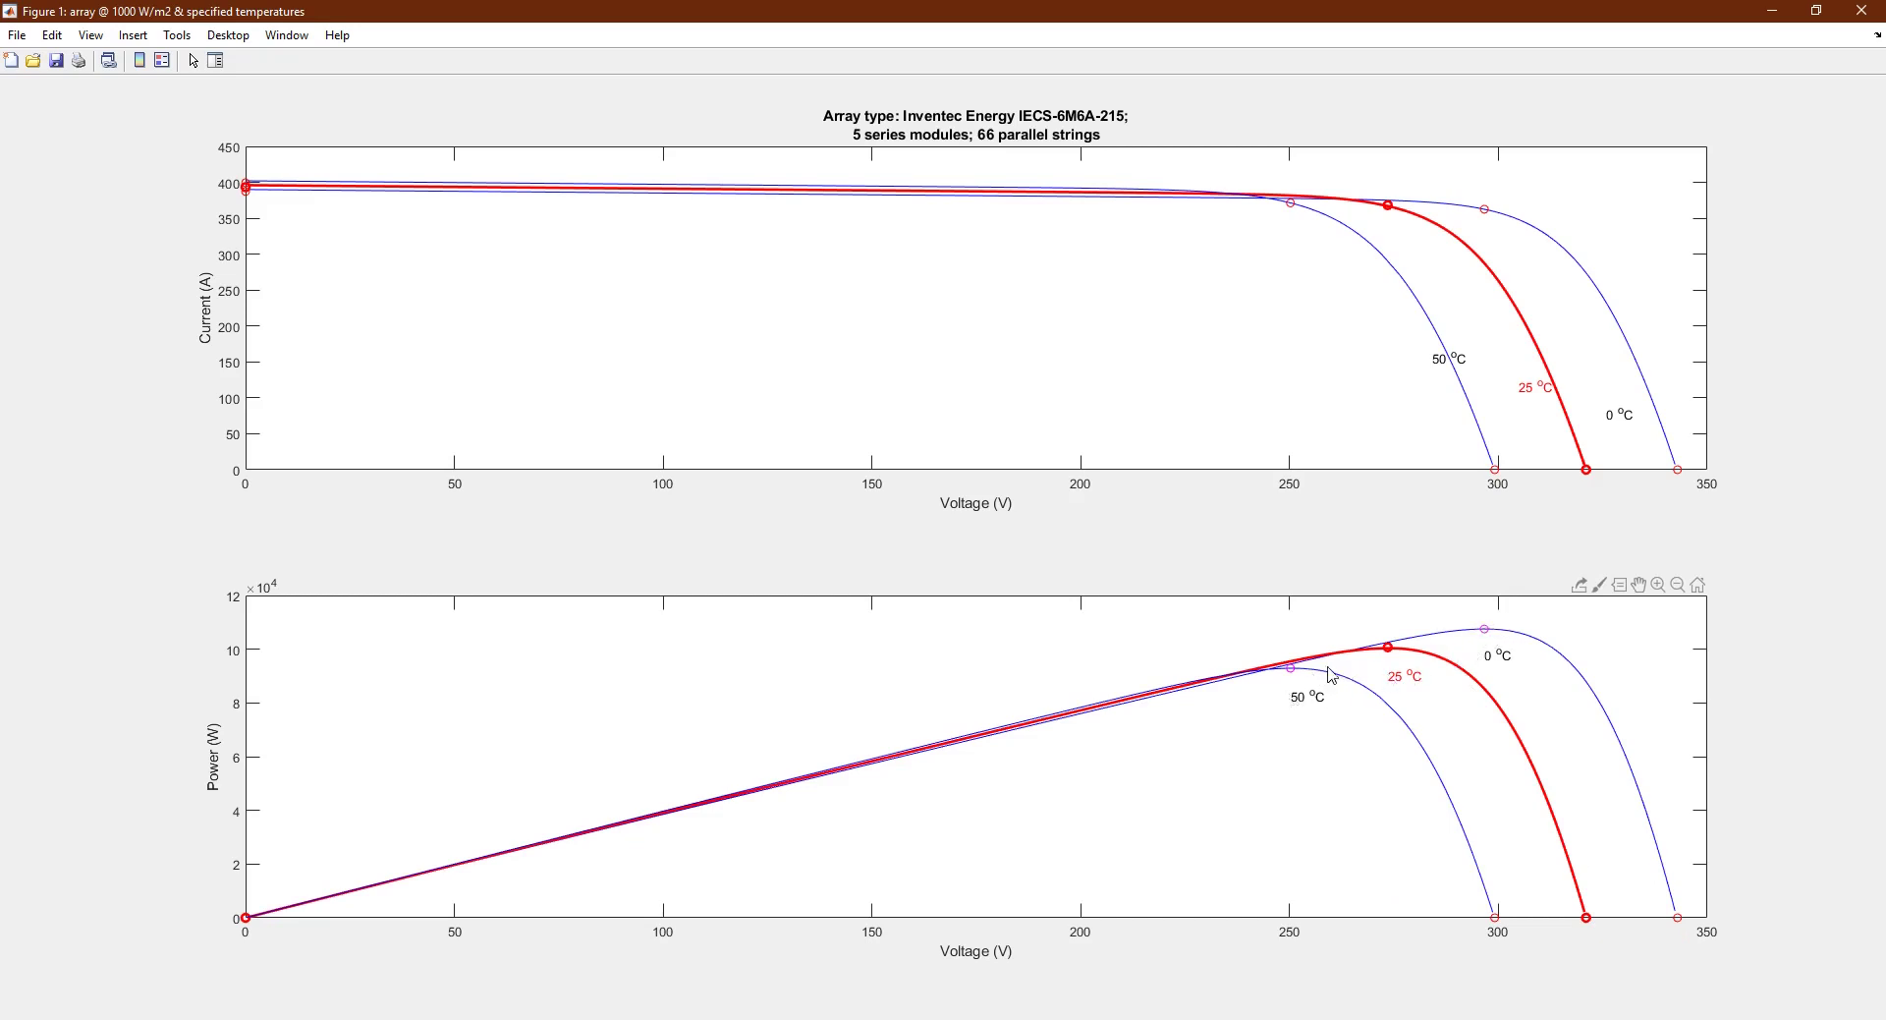
left_click(1487, 631)
mouse_move(1291, 670)
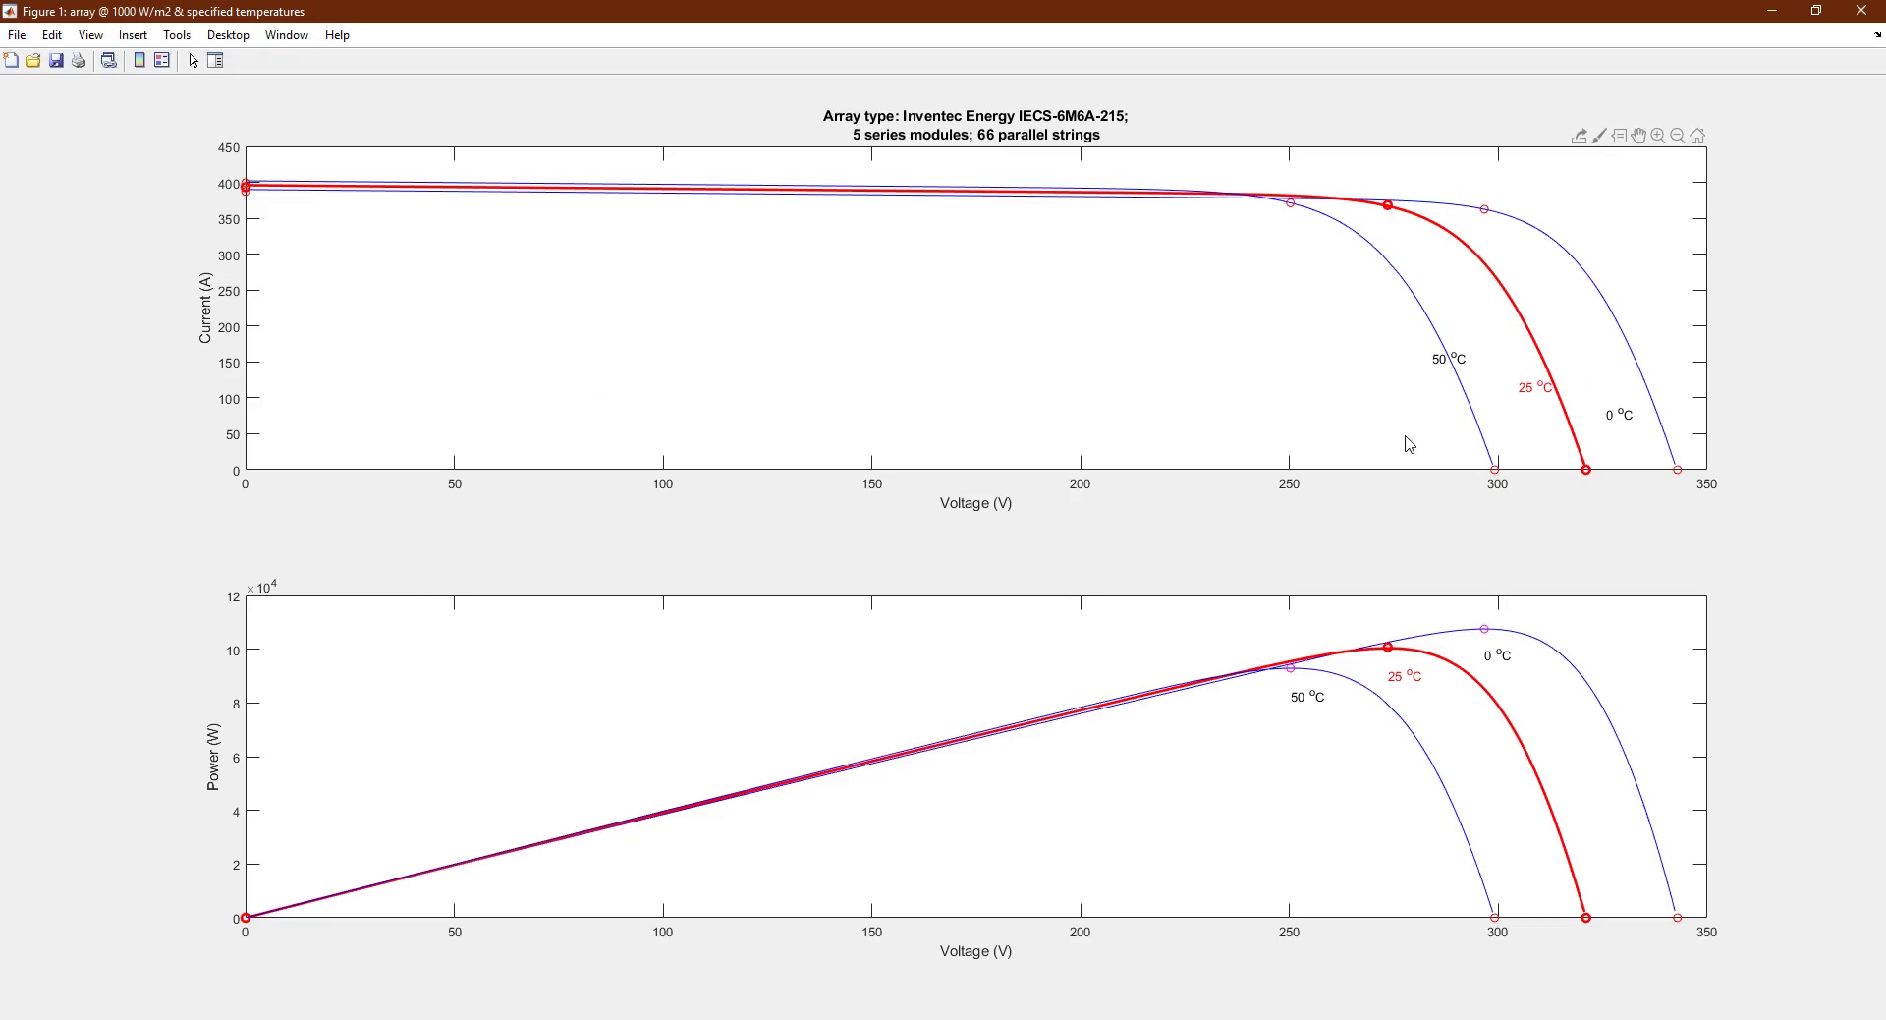
left_click(1862, 11)
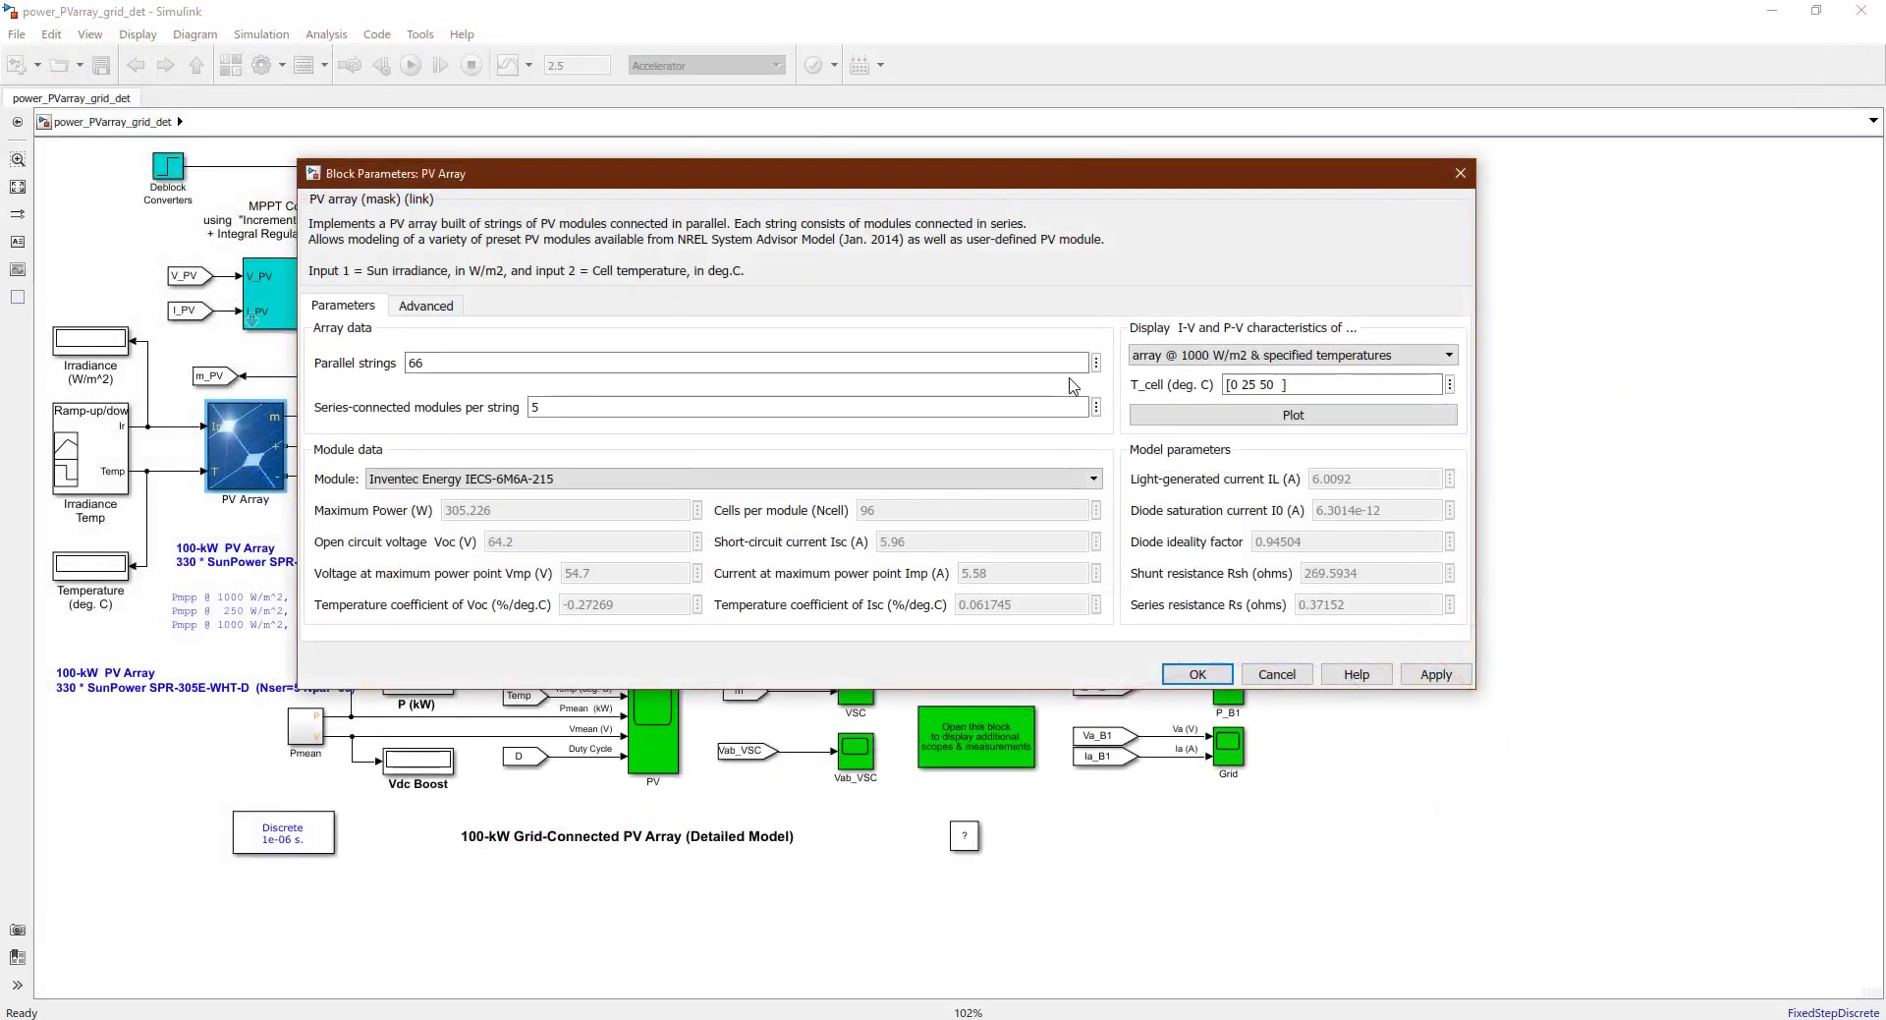
Plot and examine the array's characteristics at 25 deg.C for irradiances [1000 250], and cancel the PV Array parameters dialog
left_click(1253, 353)
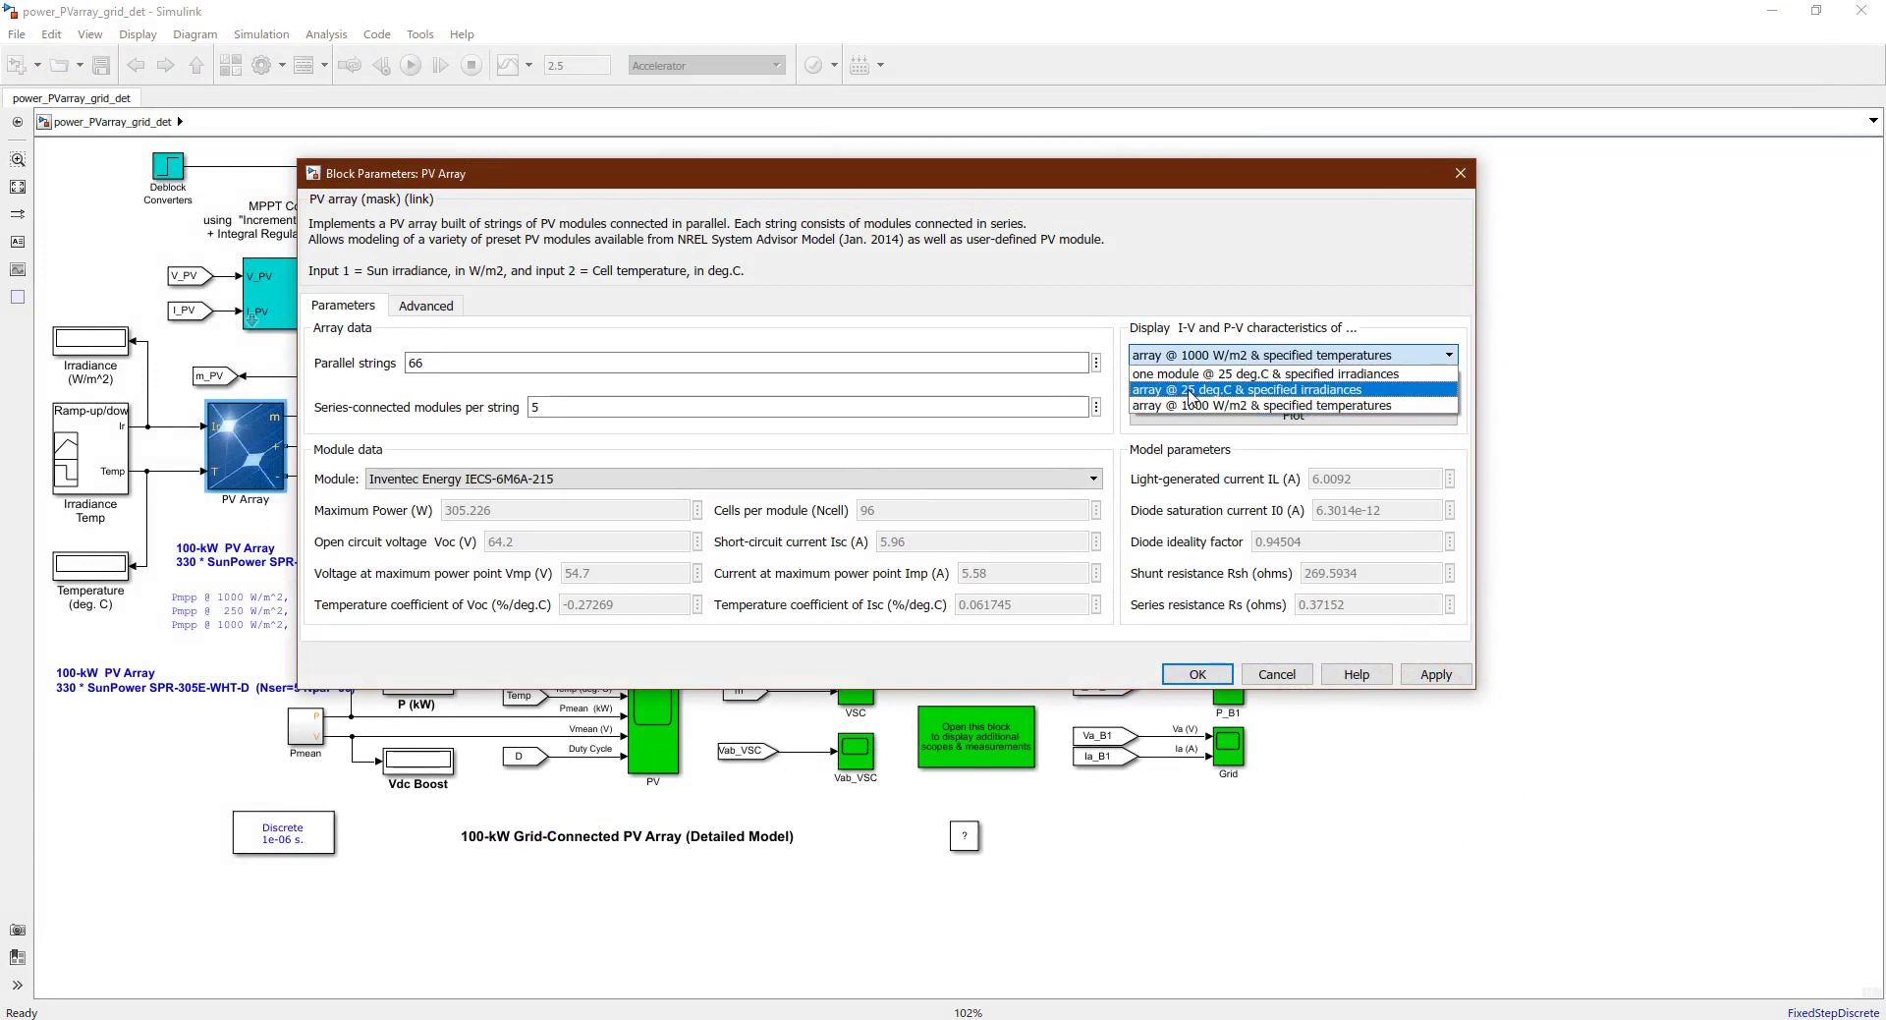
left_click(1291, 398)
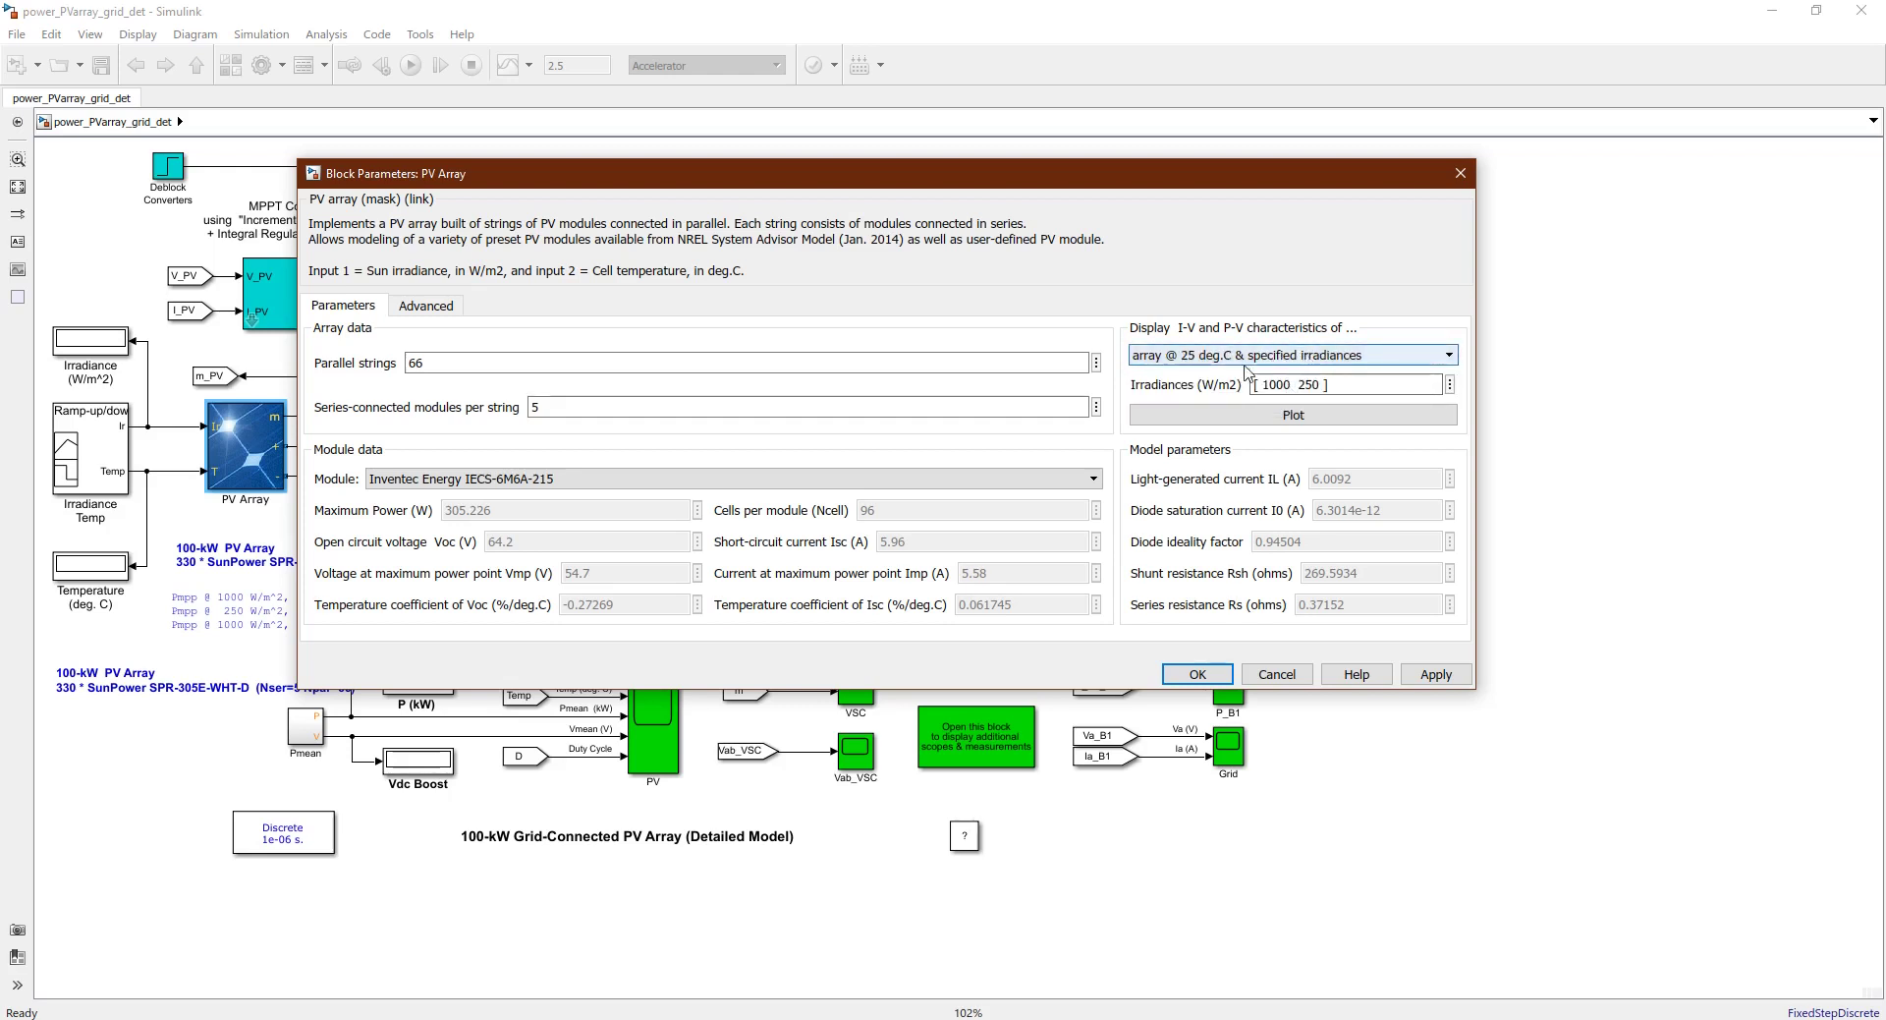
double_click(1273, 384)
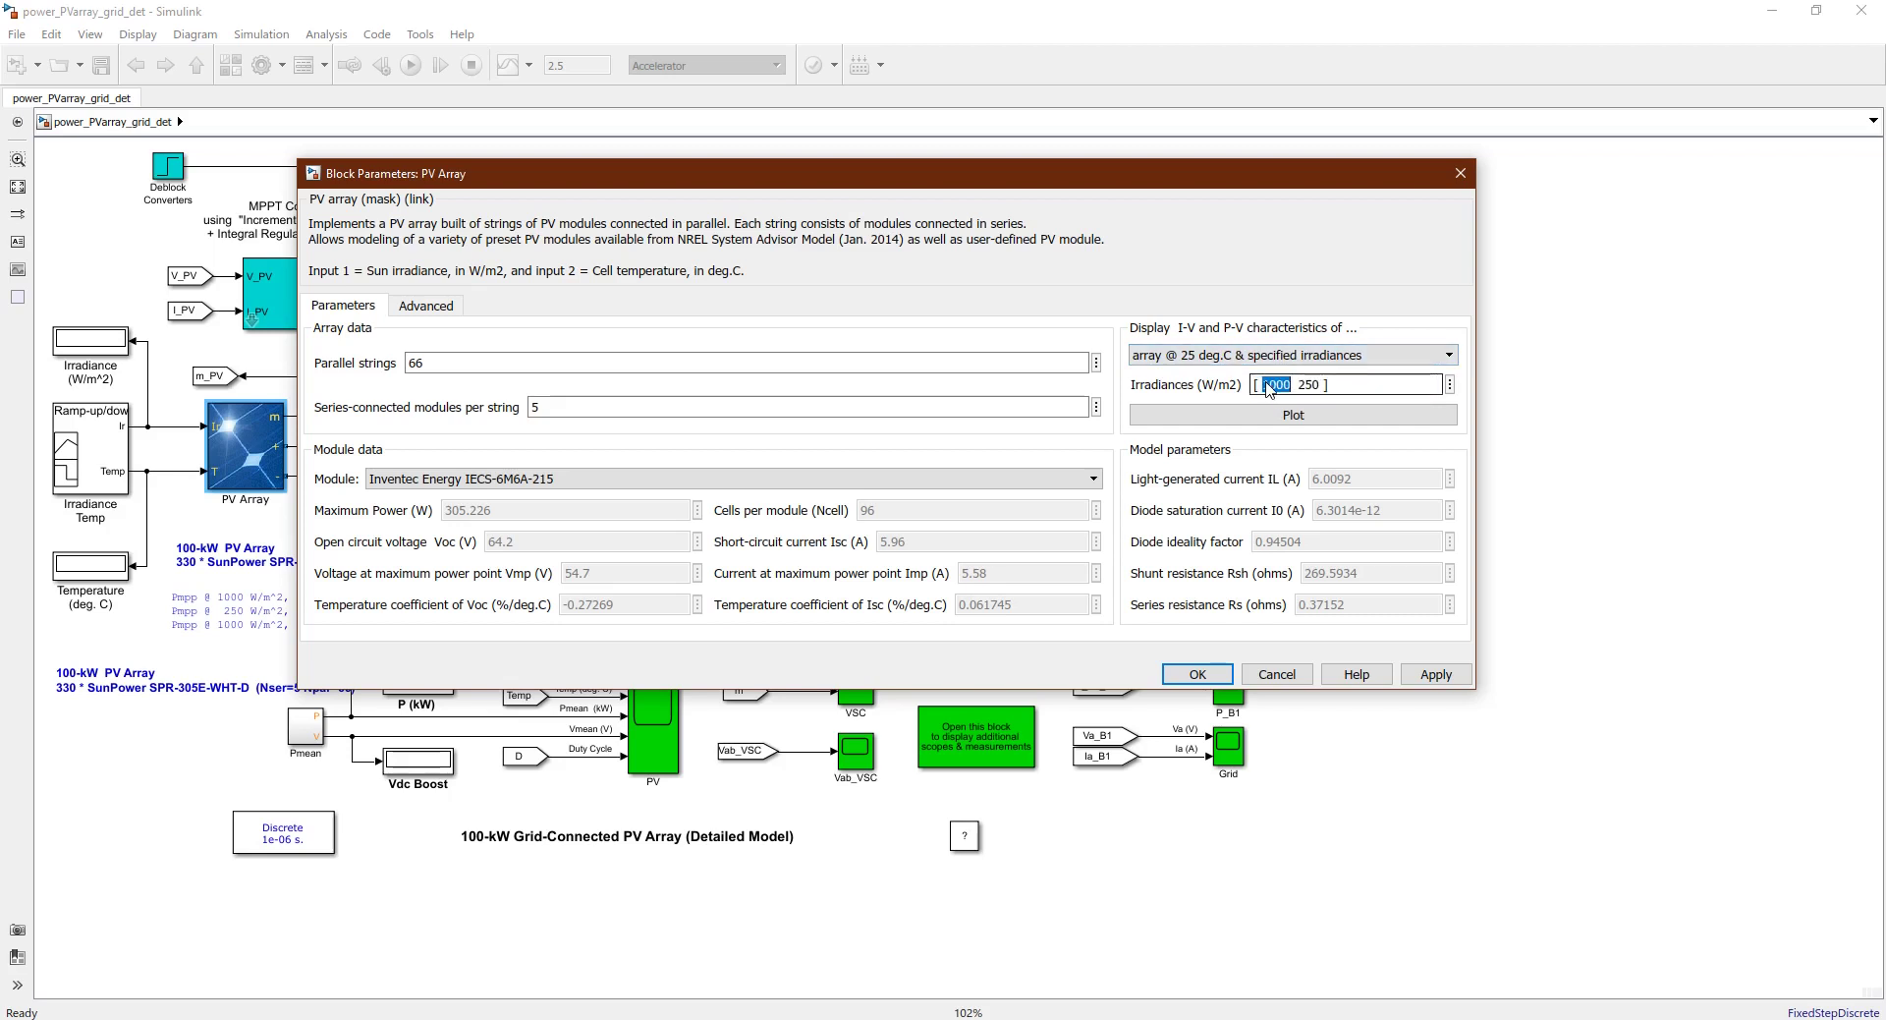
double_click(1307, 384)
left_click(1309, 384)
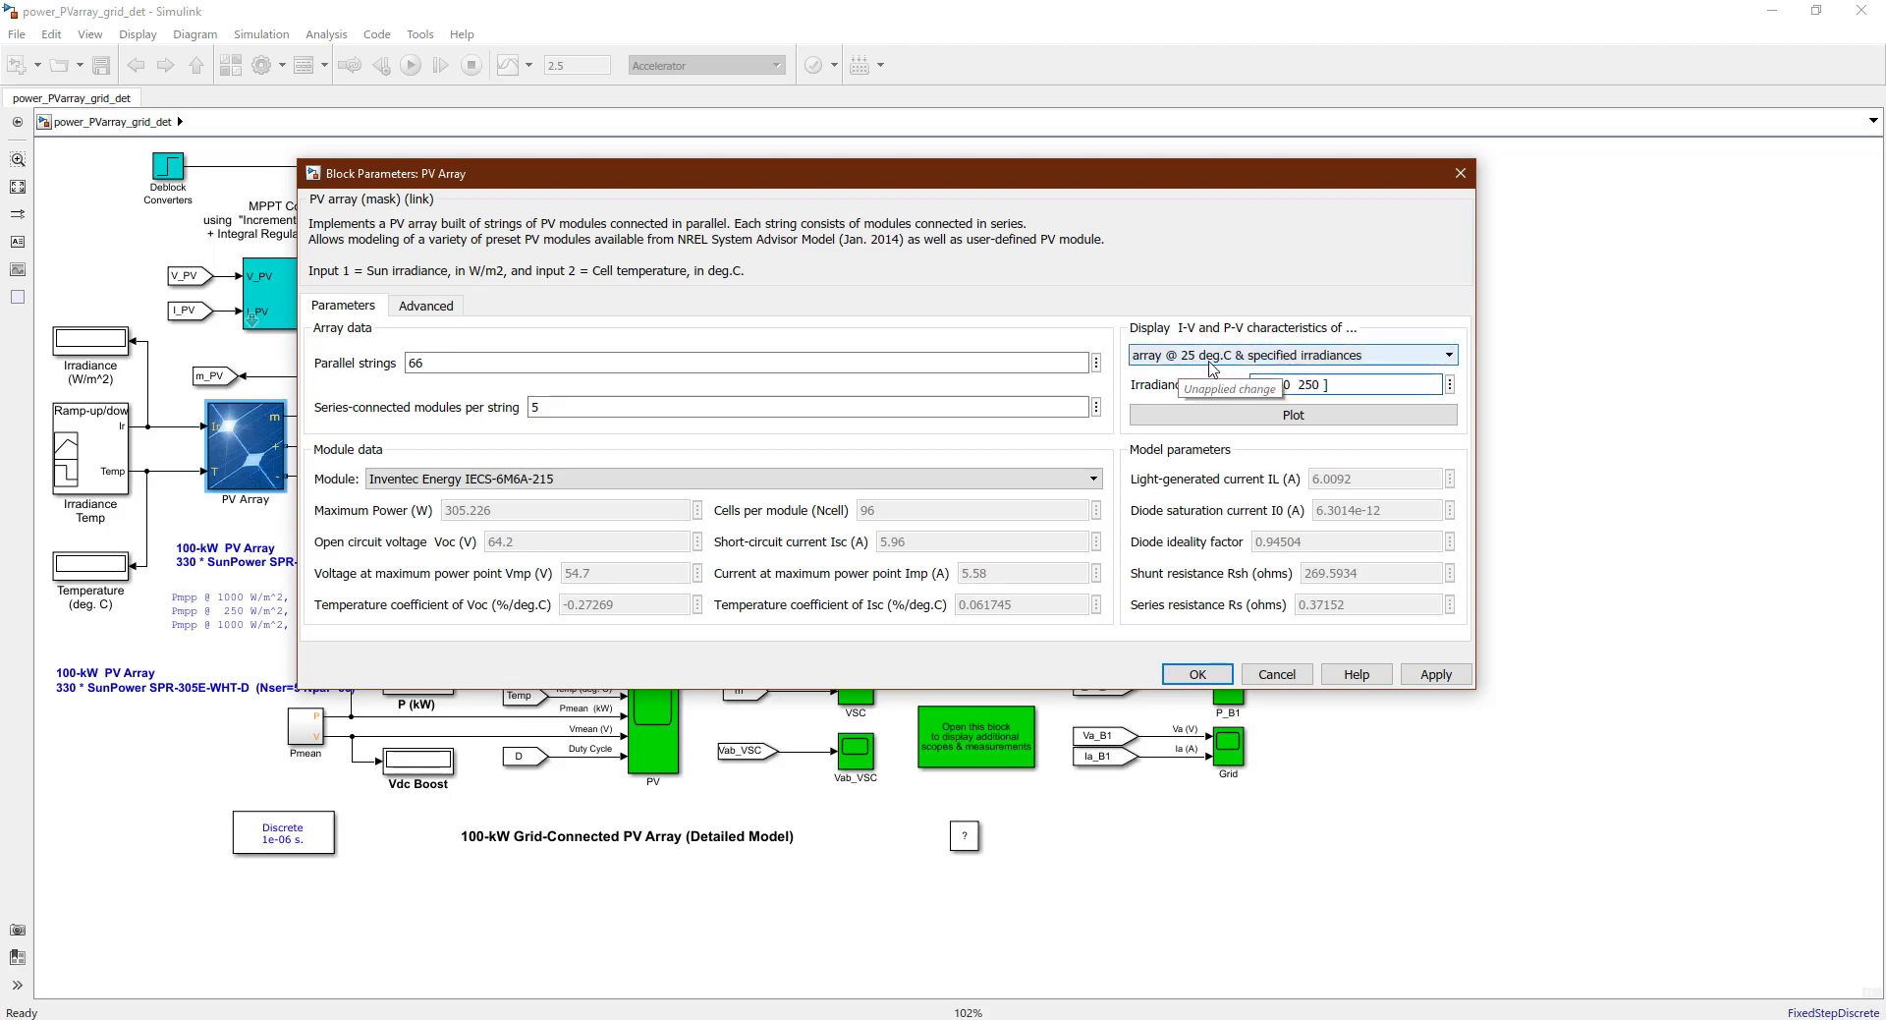
left_click(1206, 417)
double_click(1253, 17)
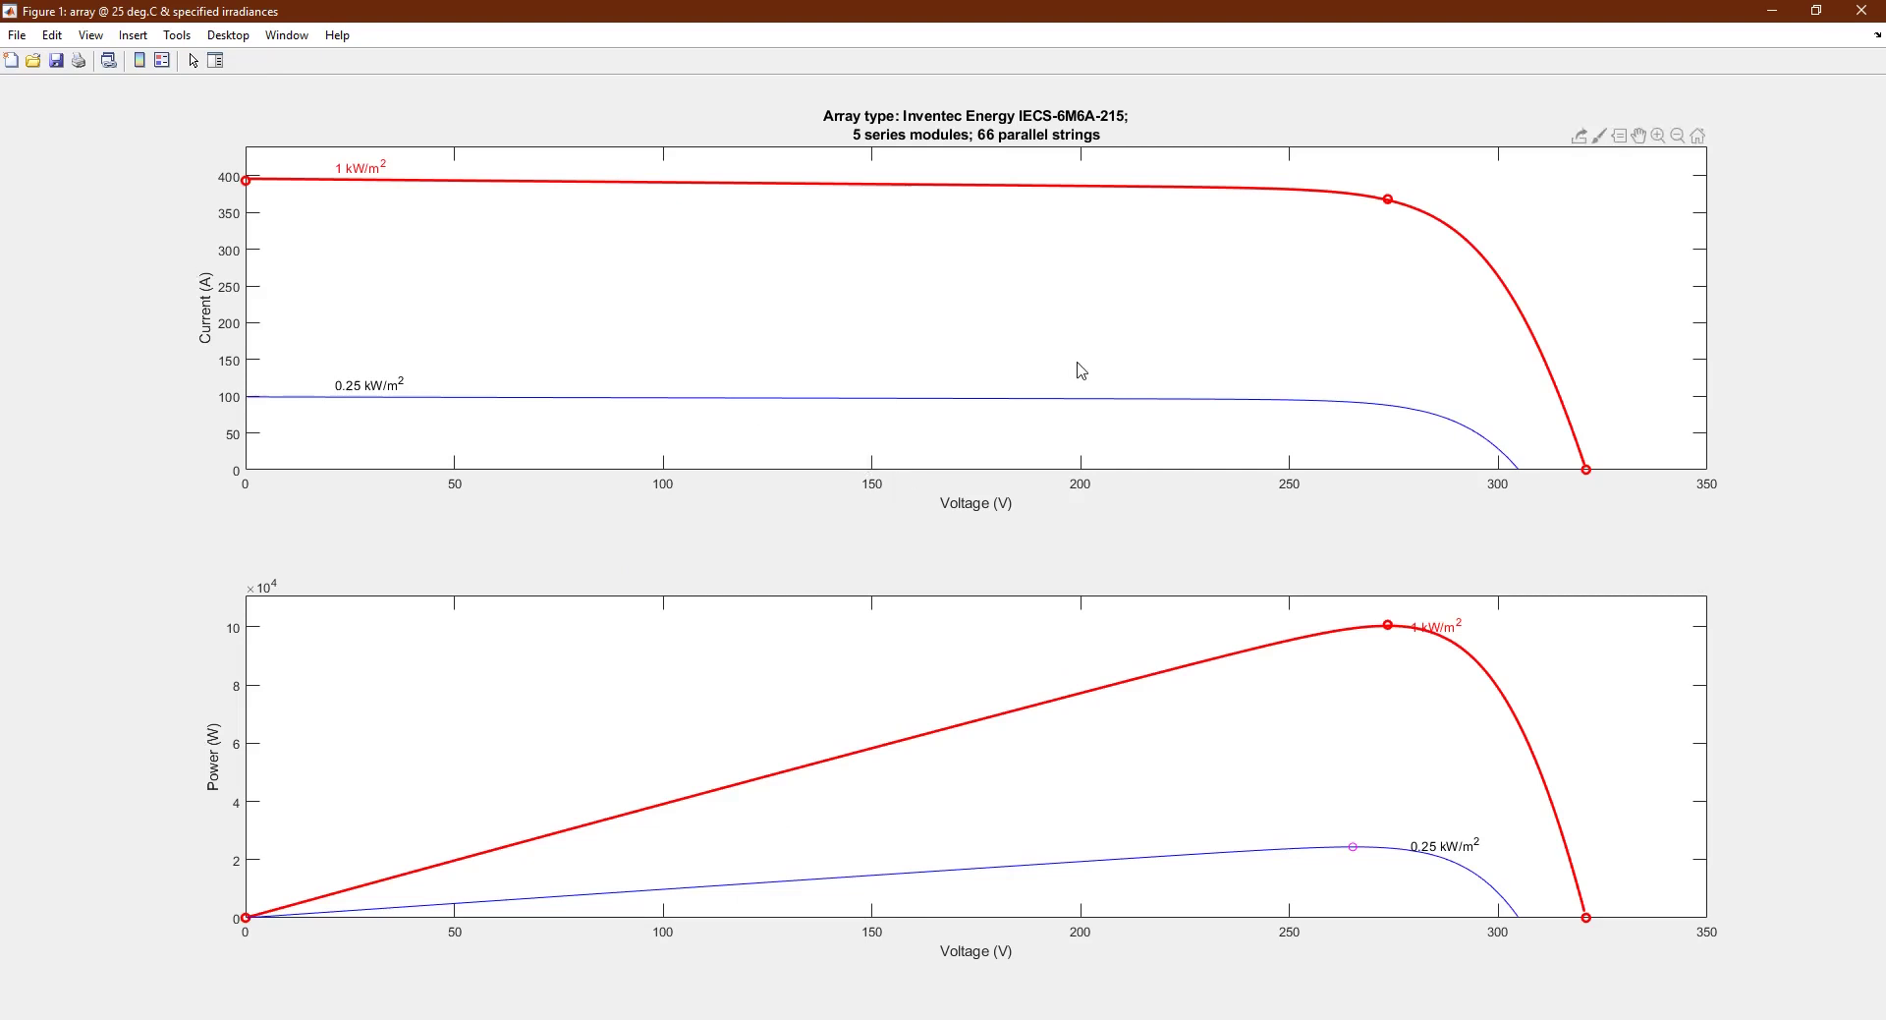
left_click(1864, 10)
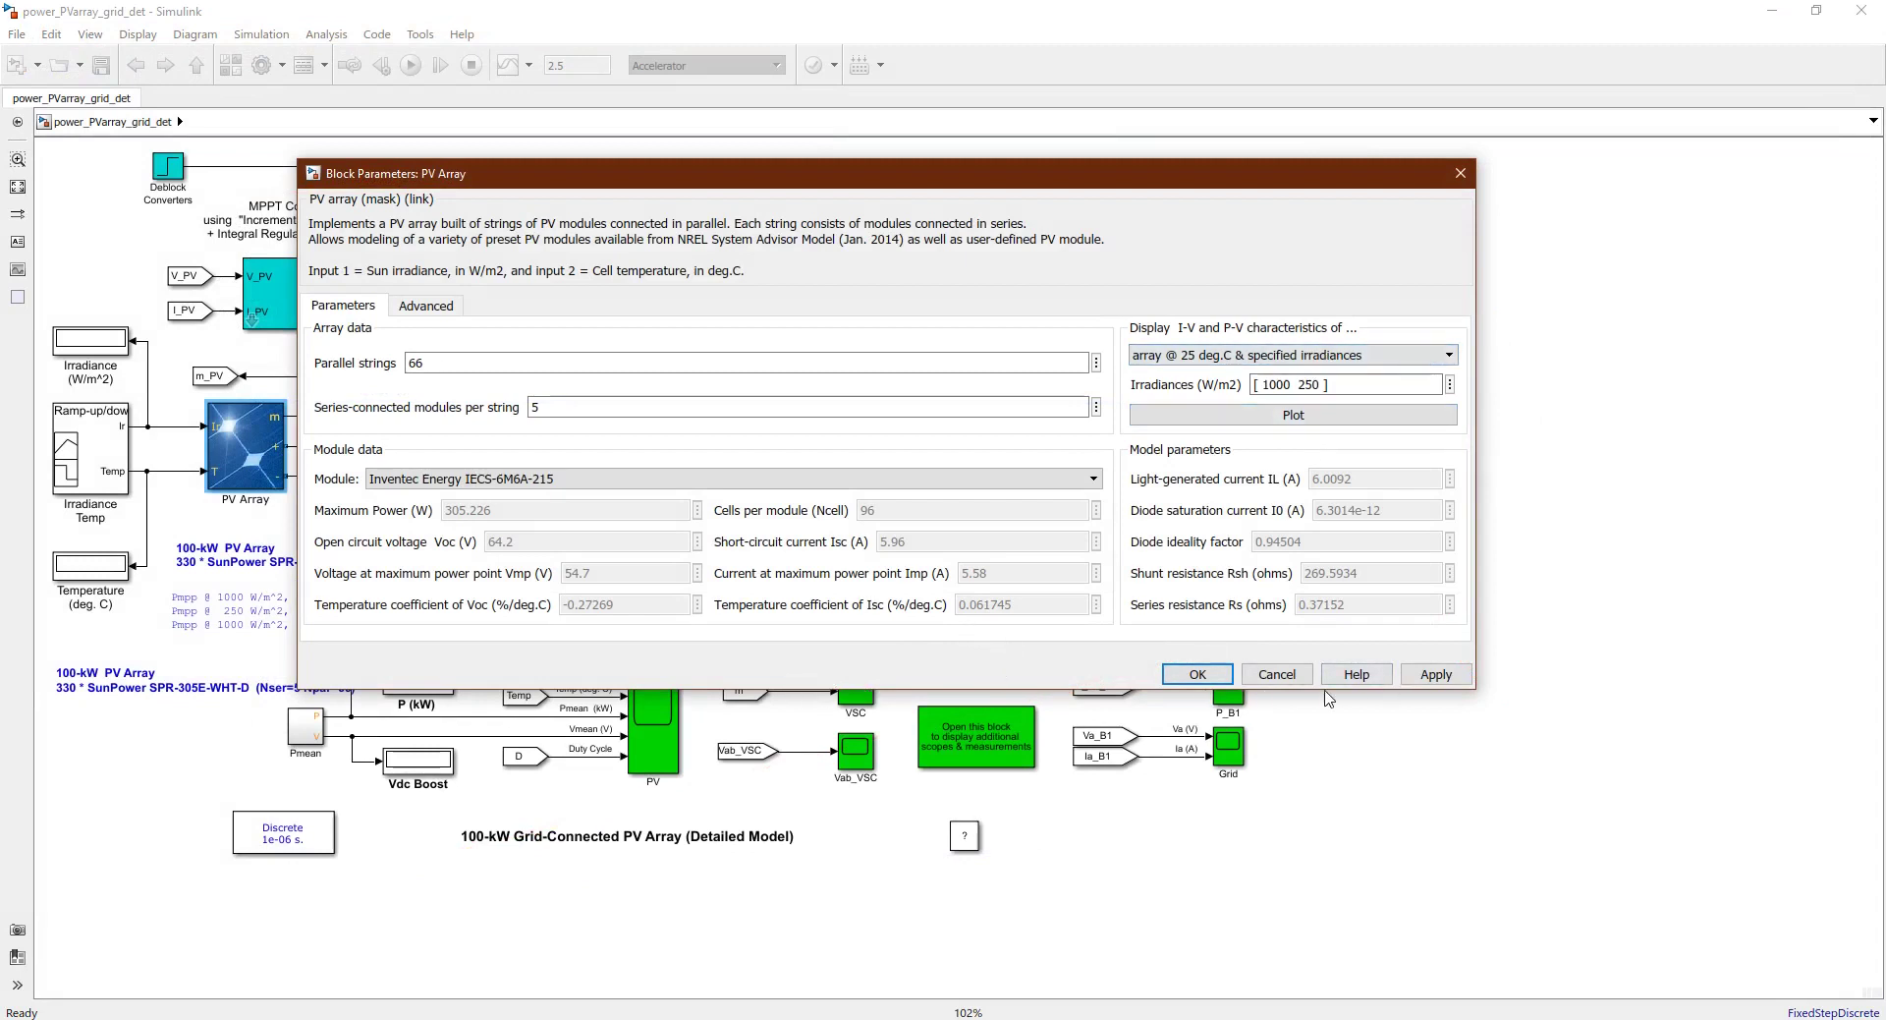
left_click(1276, 673)
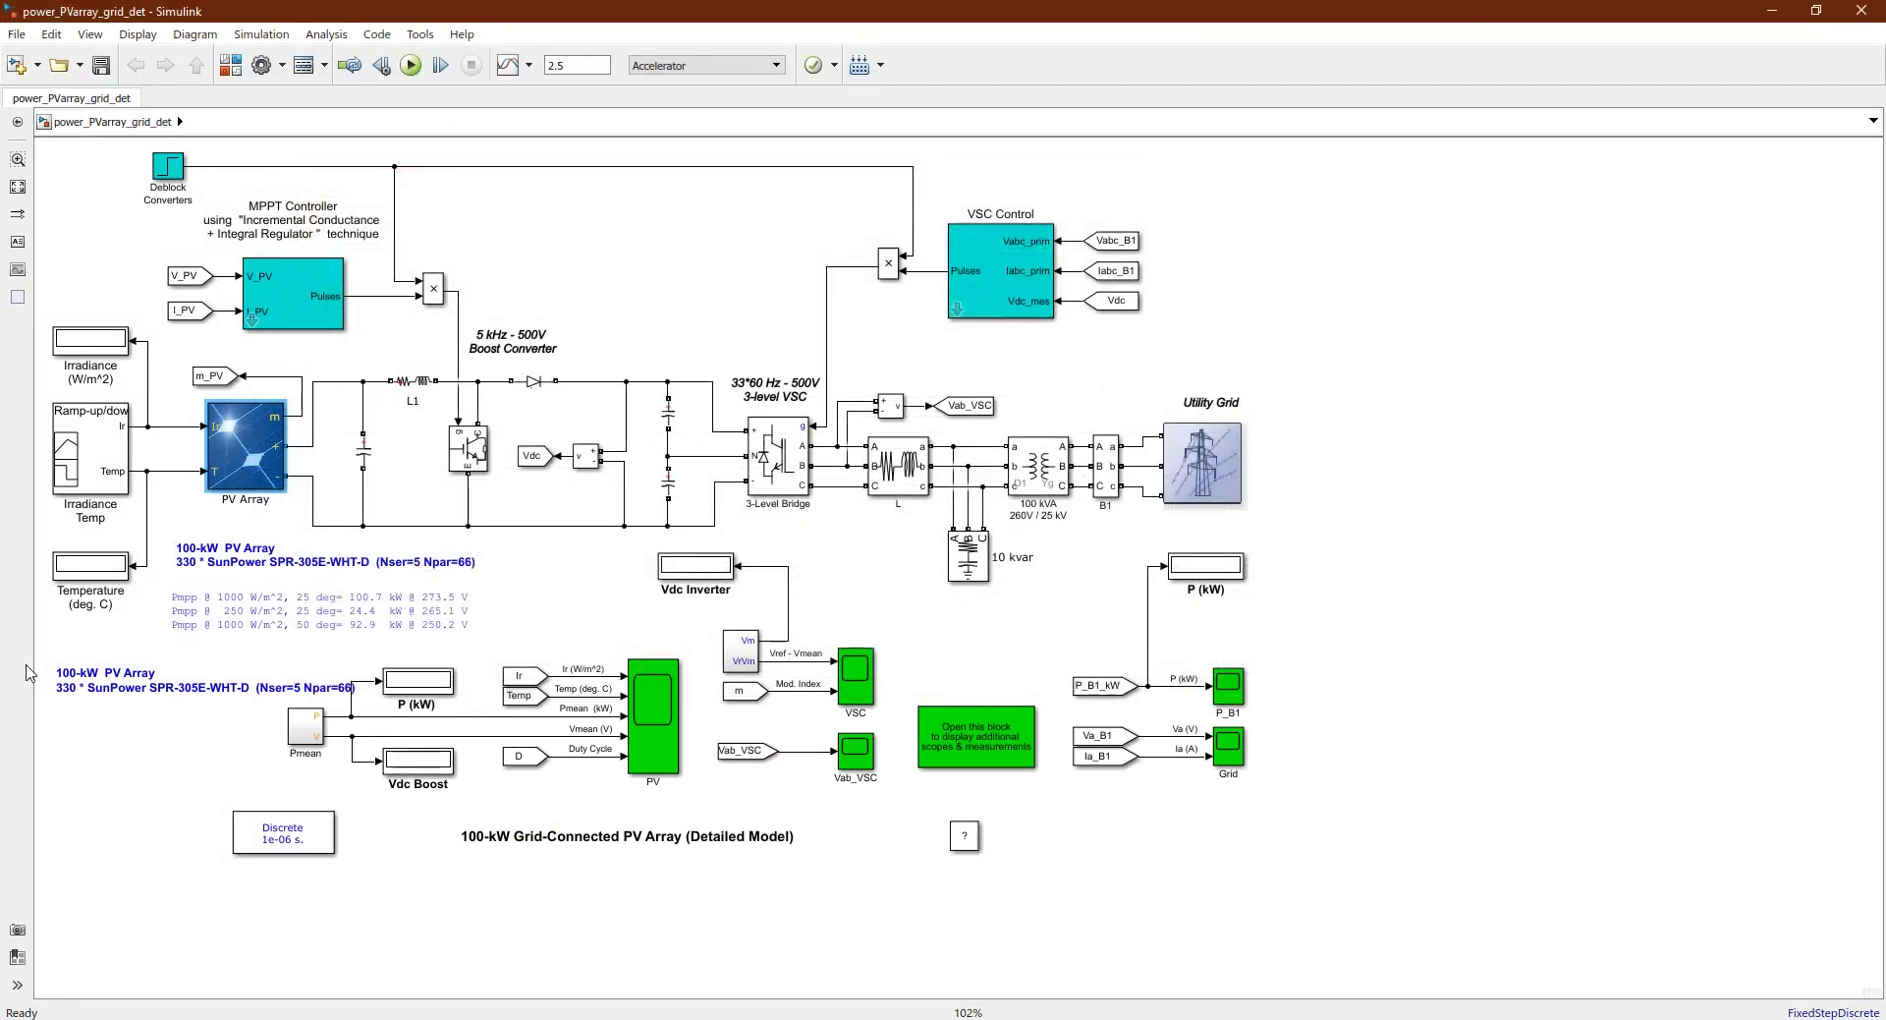
Examine the Irradiance and Temperature displays, the Irradiance Temp source block and the PV array's m_PV measurement tag
left_click(110, 344)
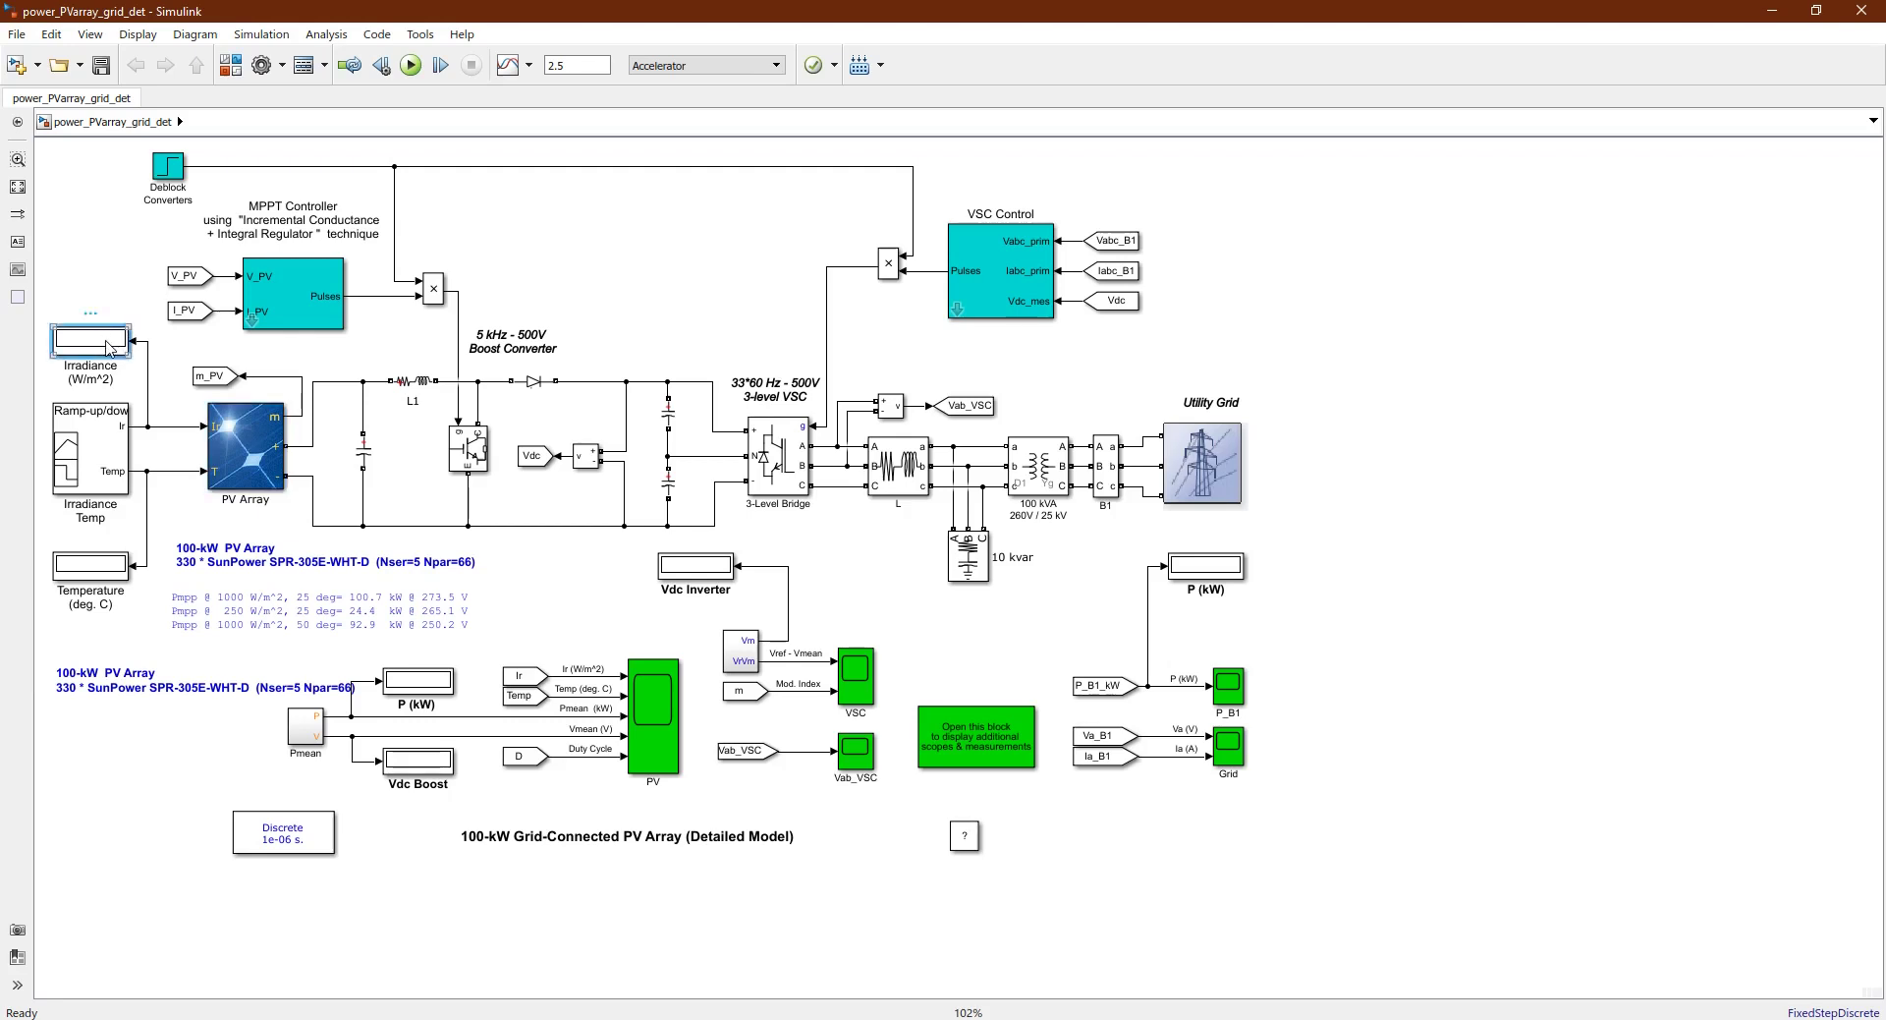
left_click(103, 569)
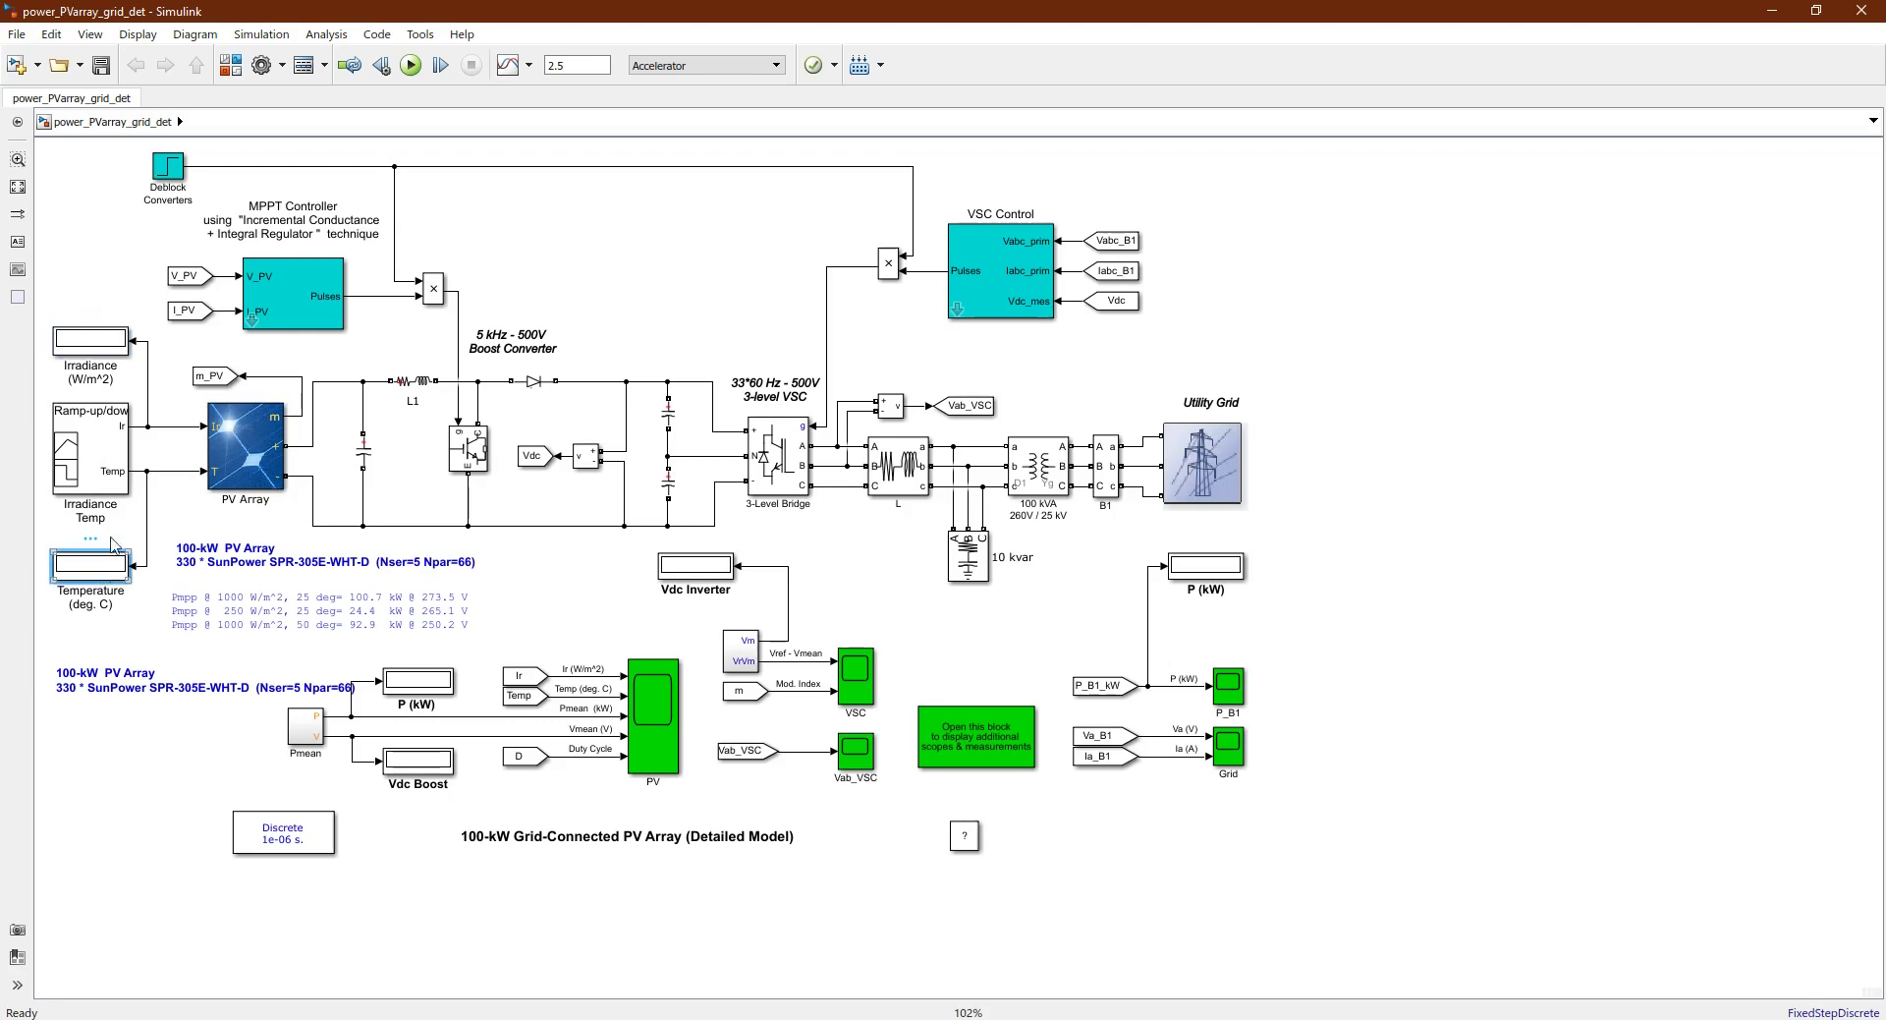
left_click(120, 444)
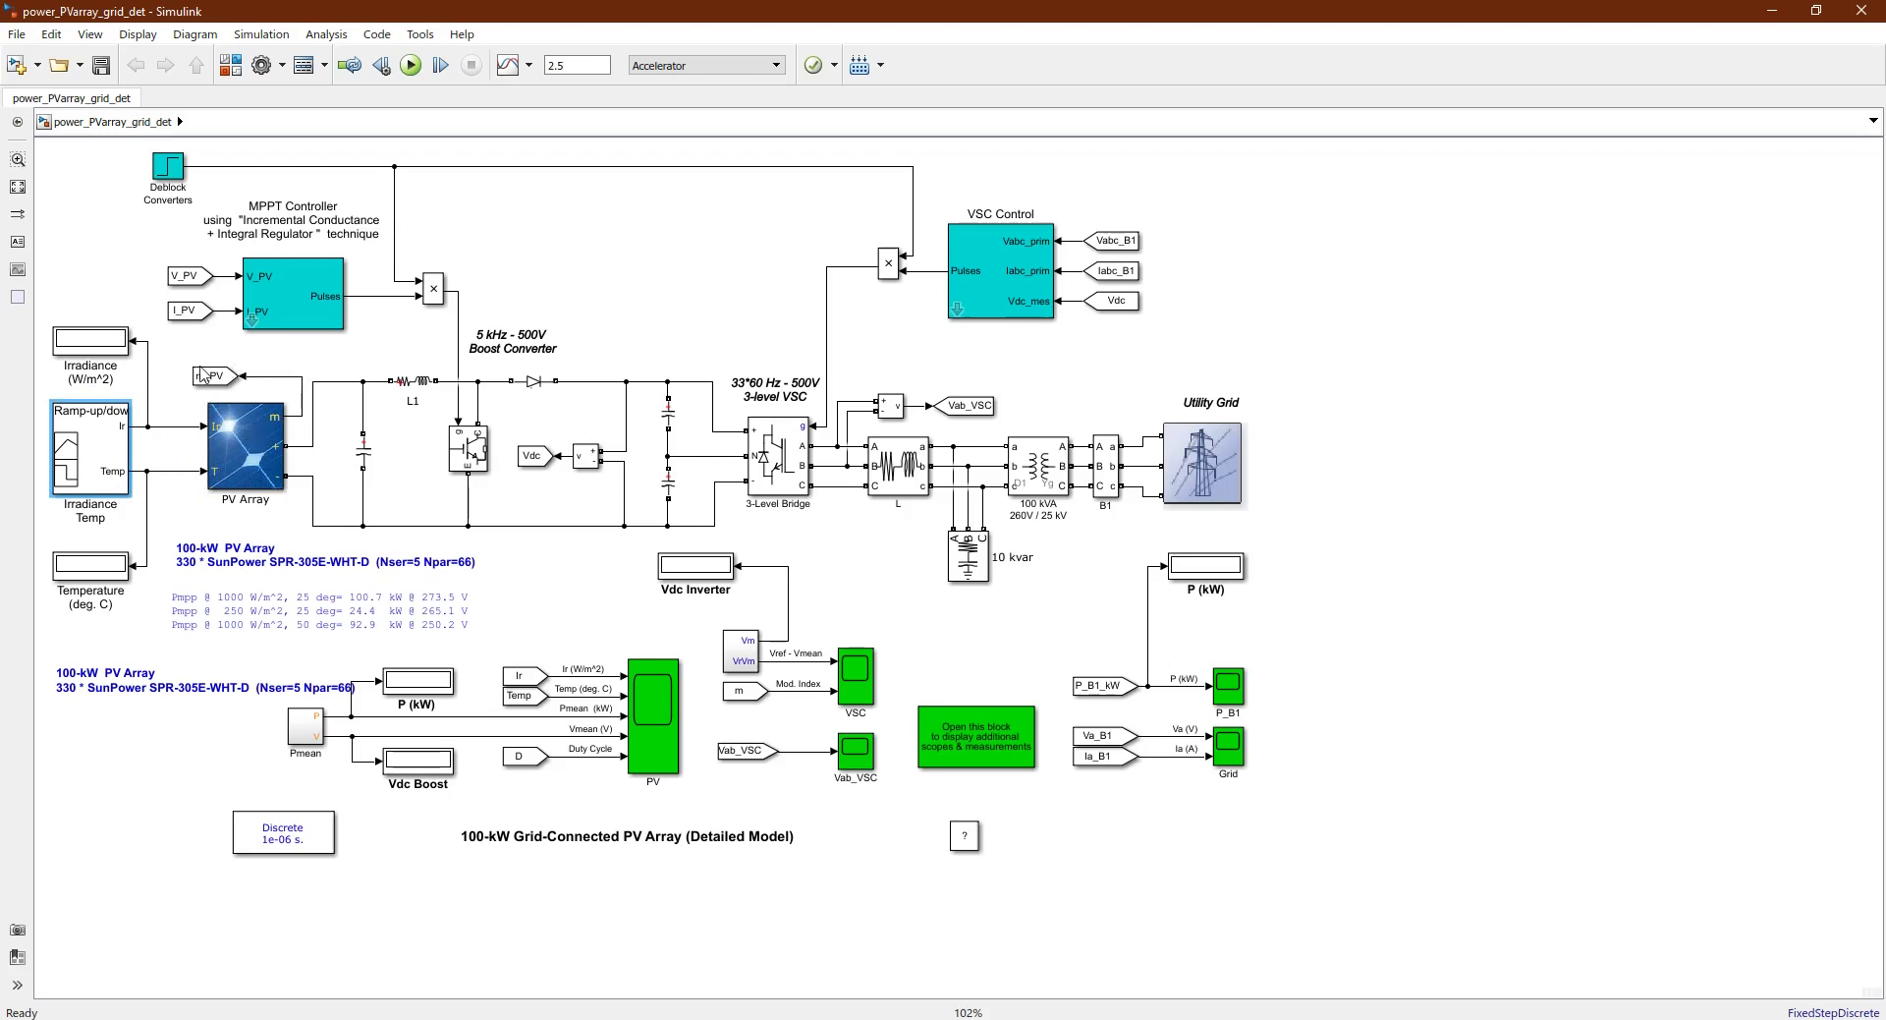
left_click(205, 379)
Open the Irradiance Temp block in a maximized Signal Builder and inspect the ramps of the Ir and Temp signals
double_click(105, 462)
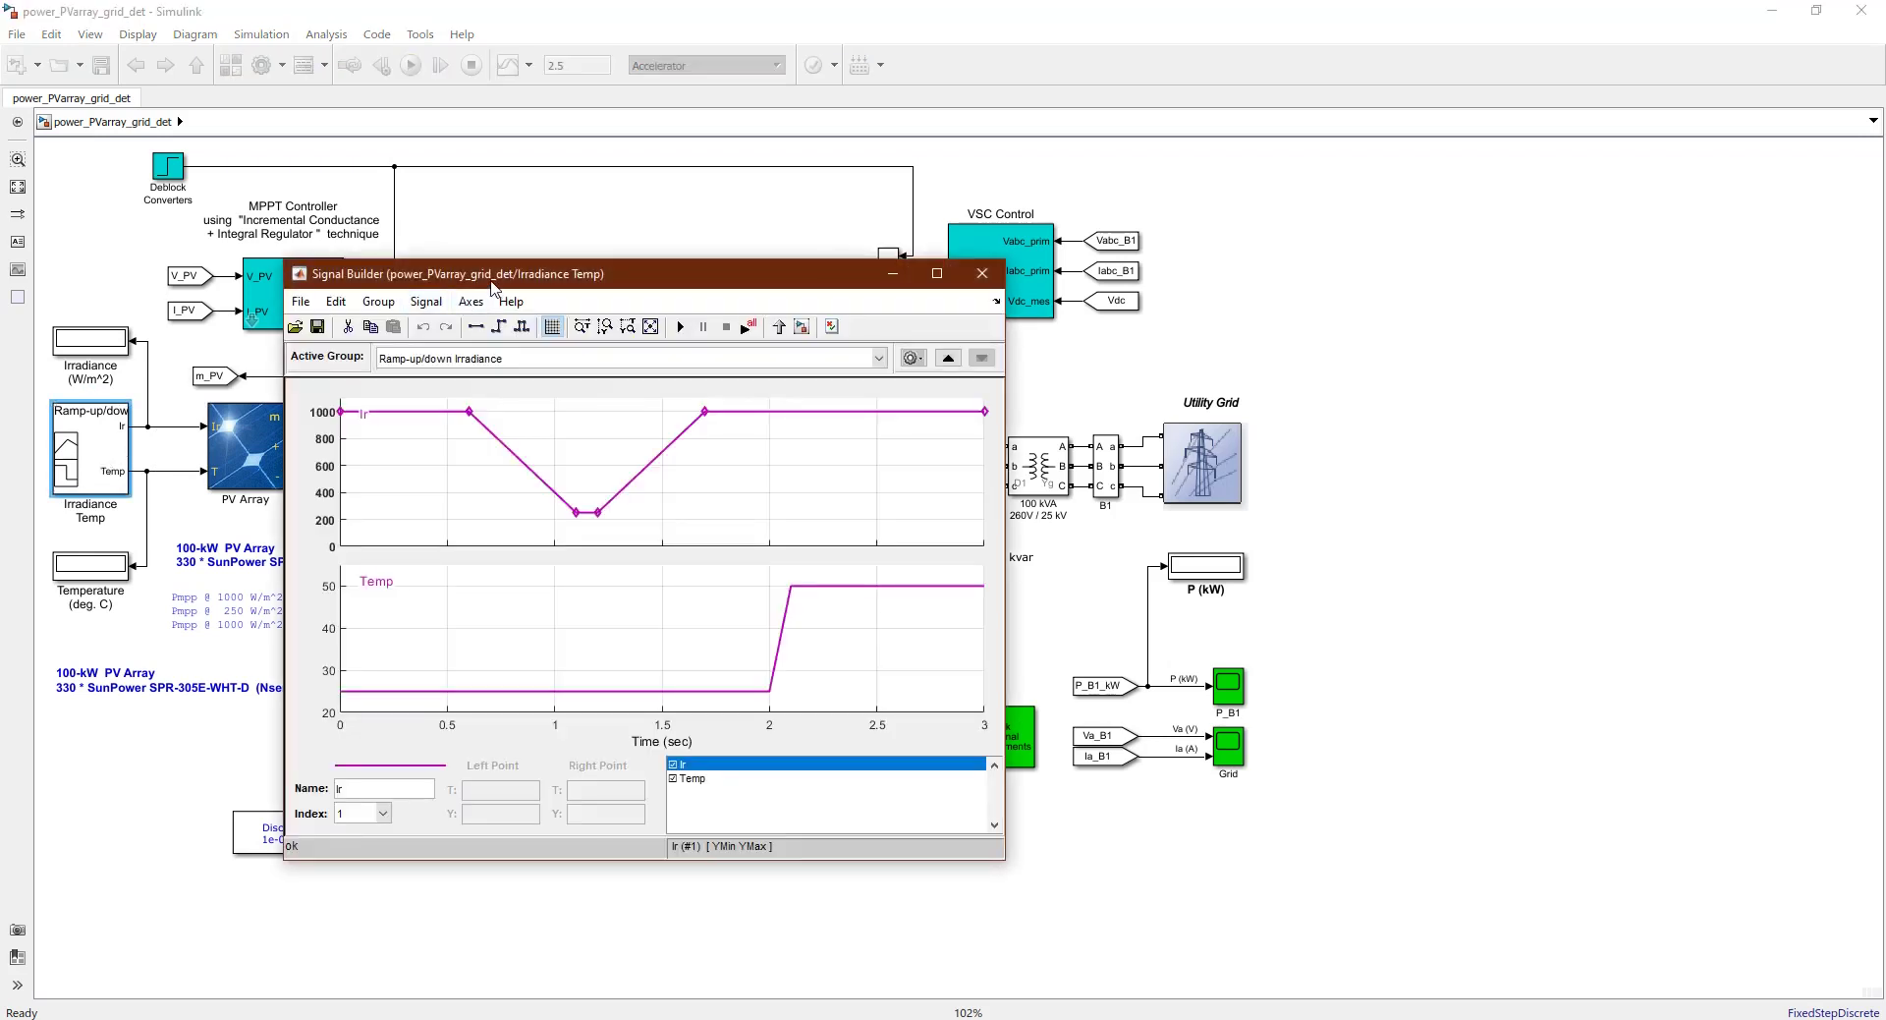
left_click_drag(491, 291, 849, 234)
double_click(848, 233)
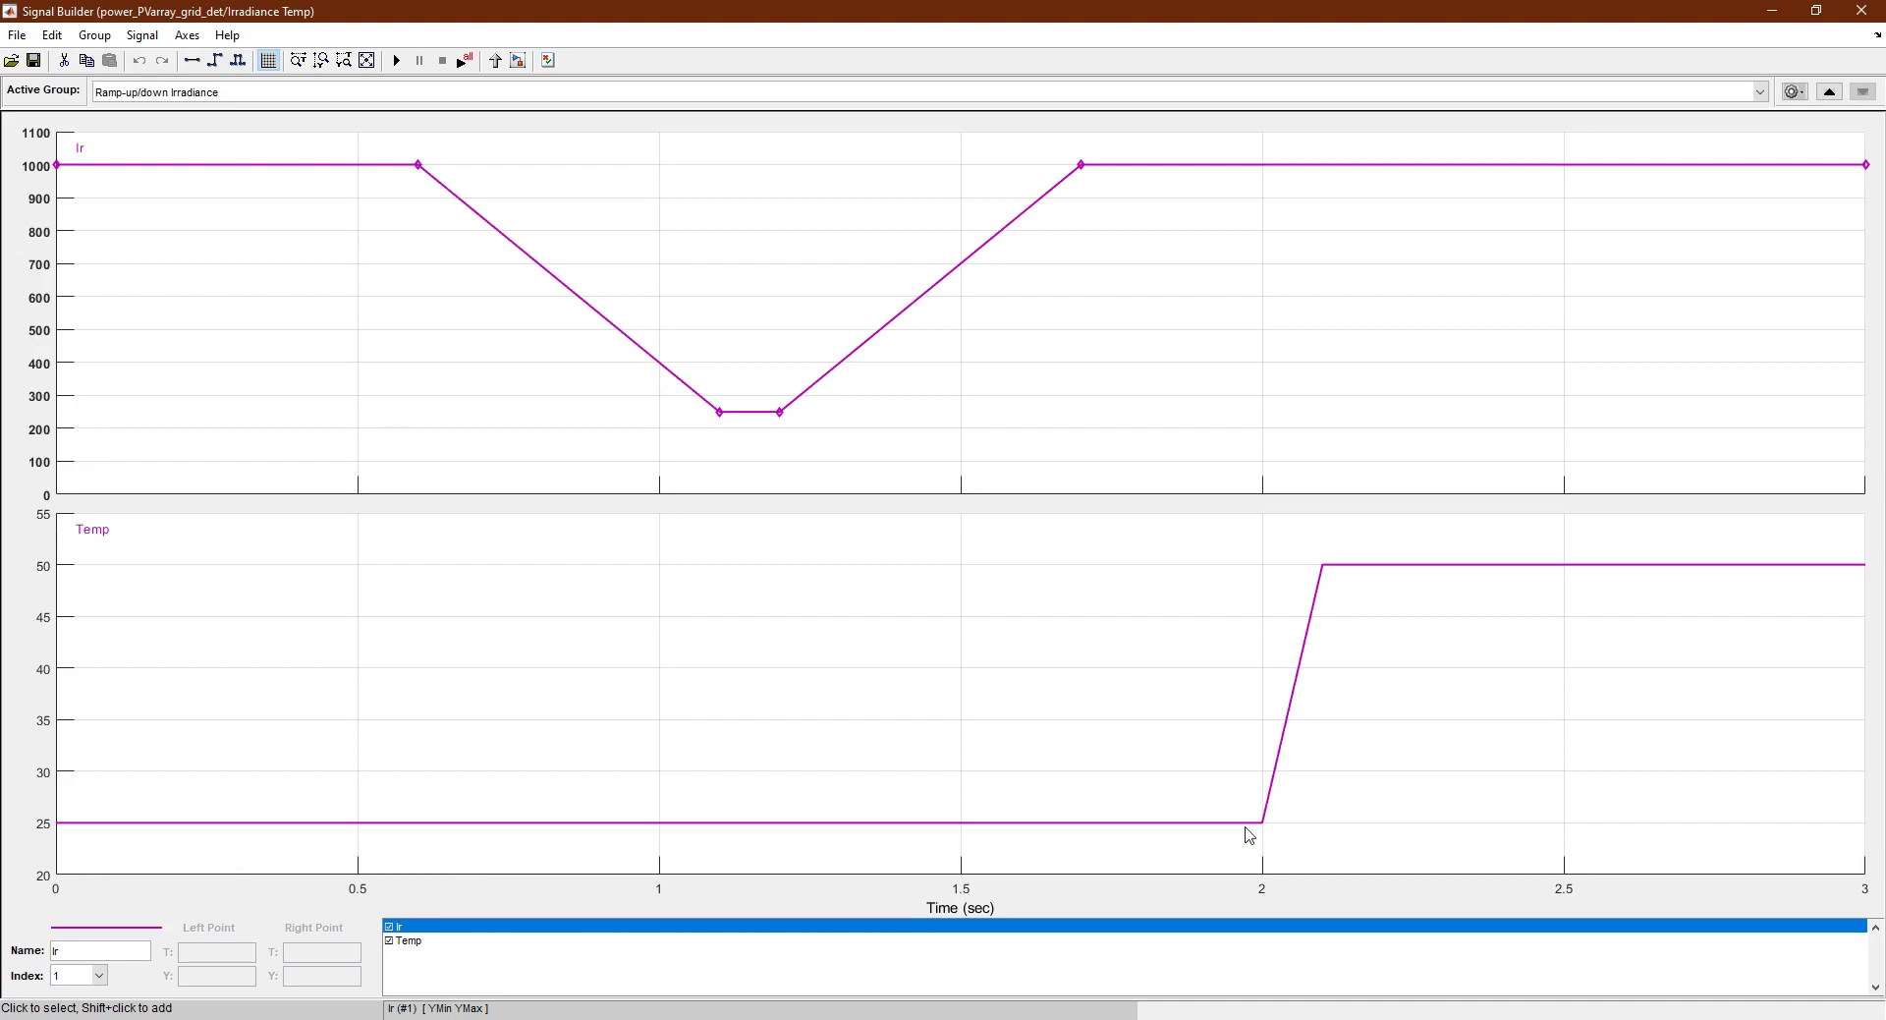
left_click(1323, 565)
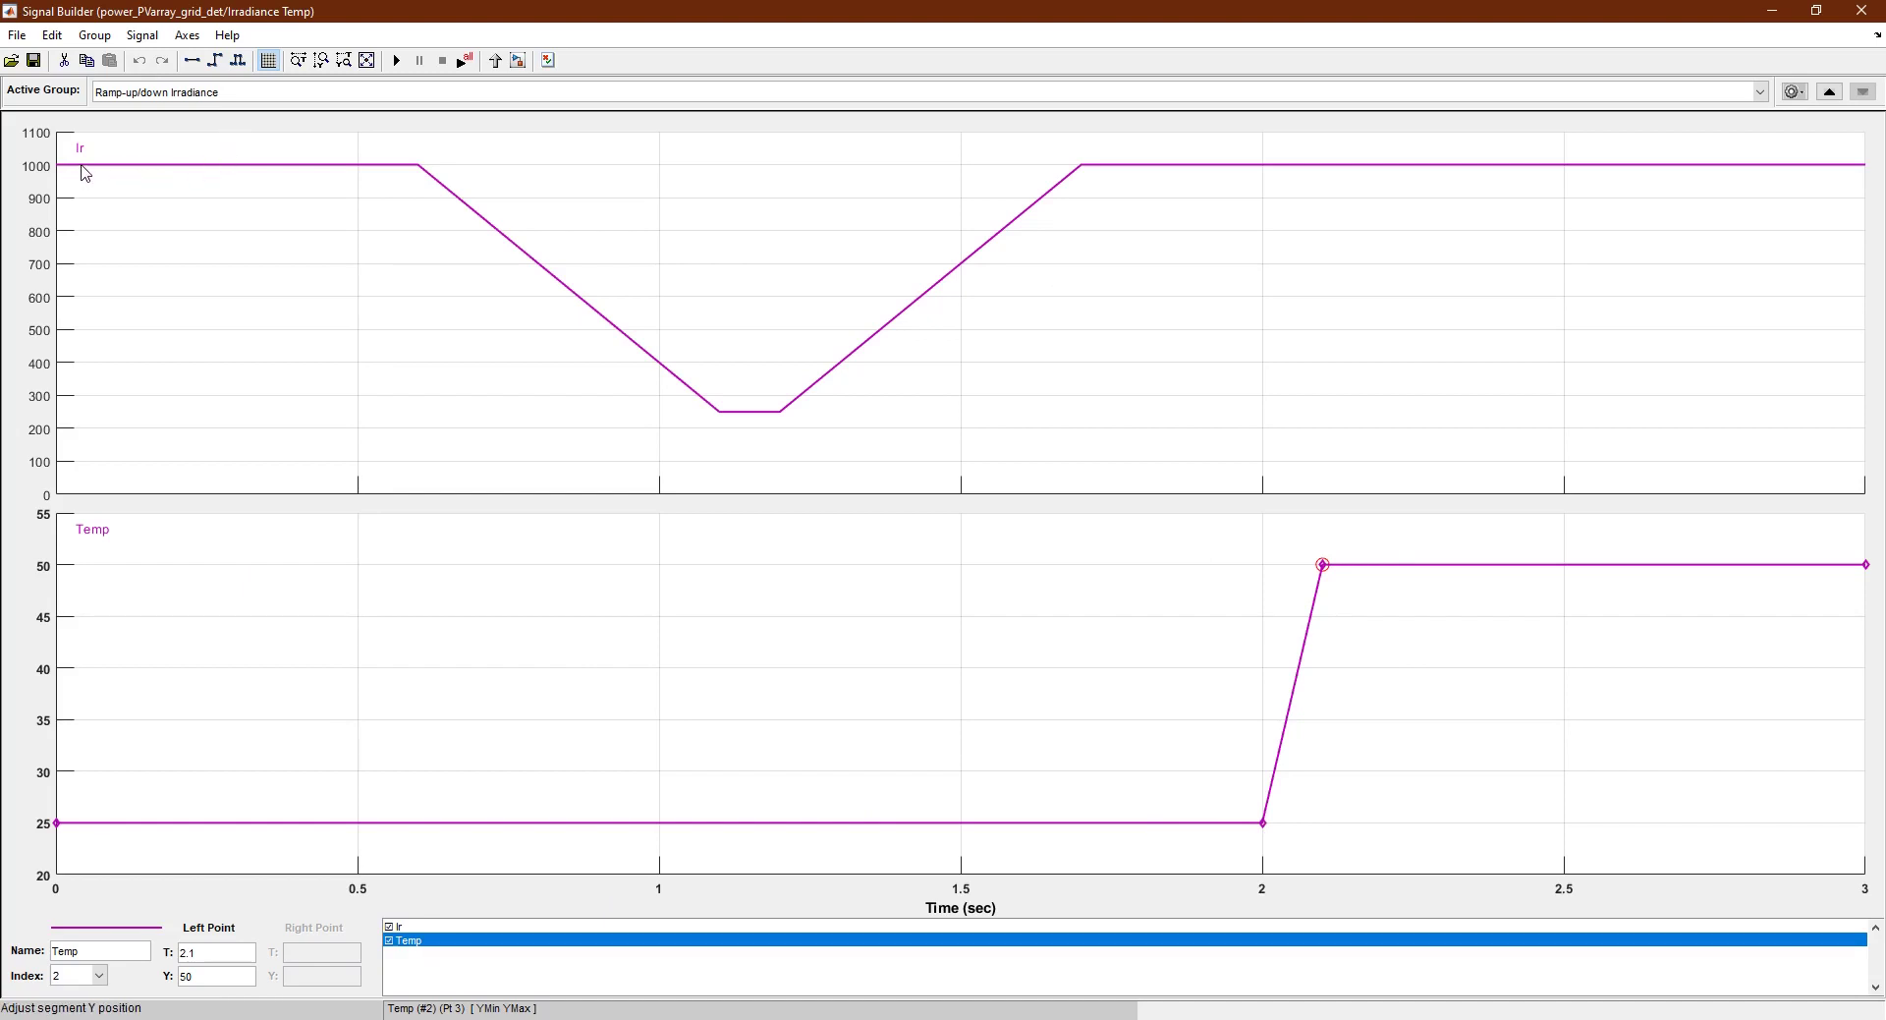
left_click_drag(83, 167, 157, 173)
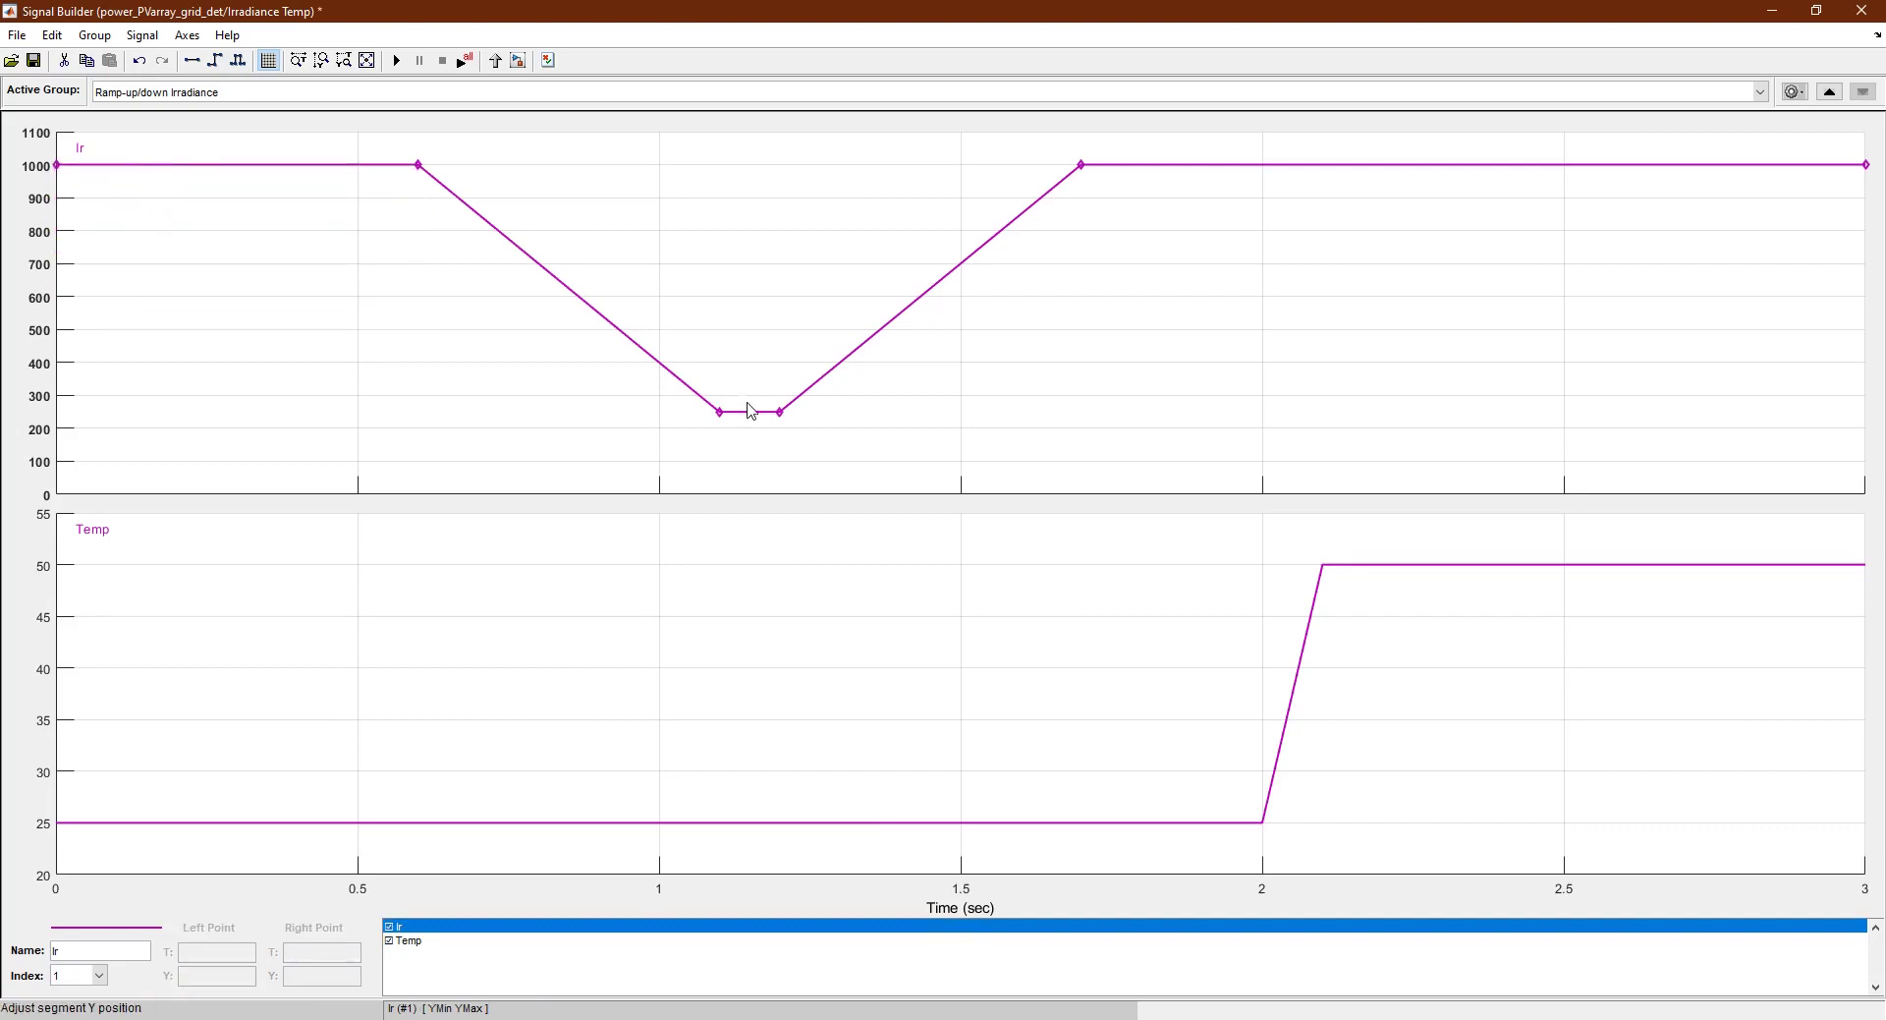
left_click(1149, 425)
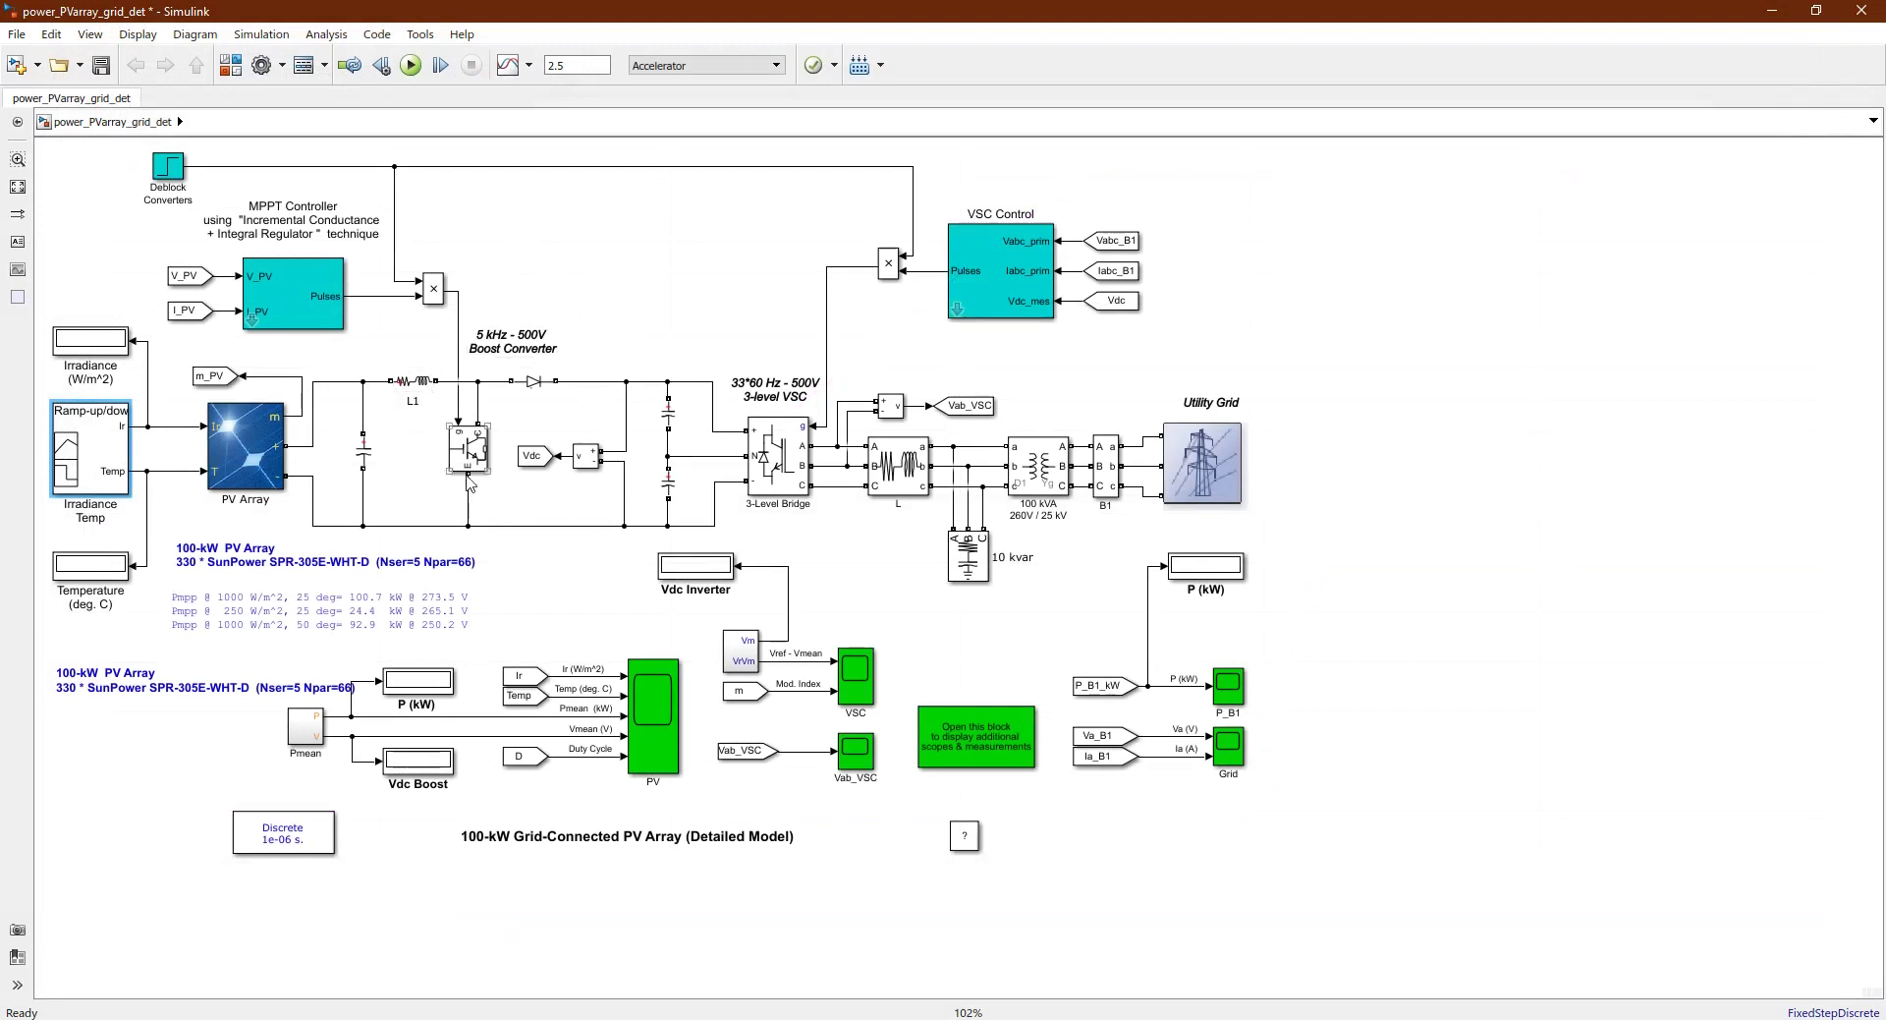
Check the boost converter annotation and inspect the step time in the Deblock Converters block's parameters, cancelling the dialog
left_click(510, 360)
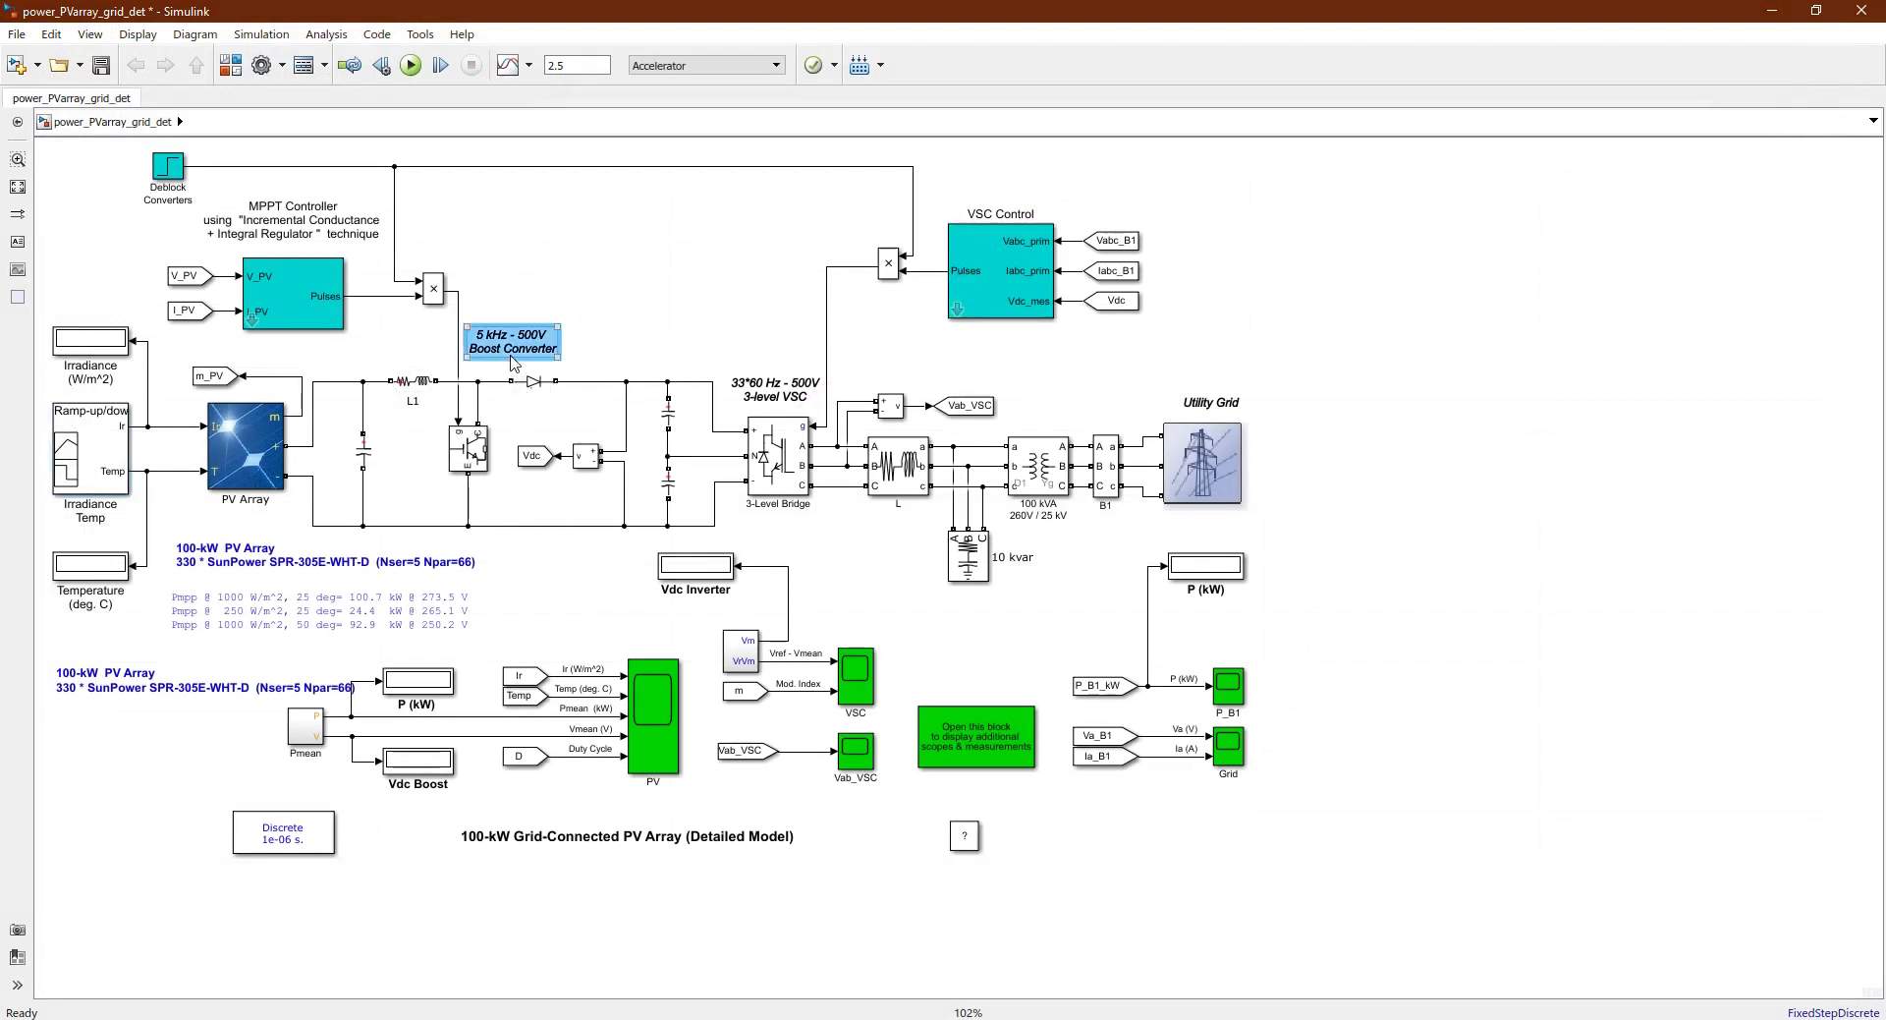
left_click(617, 307)
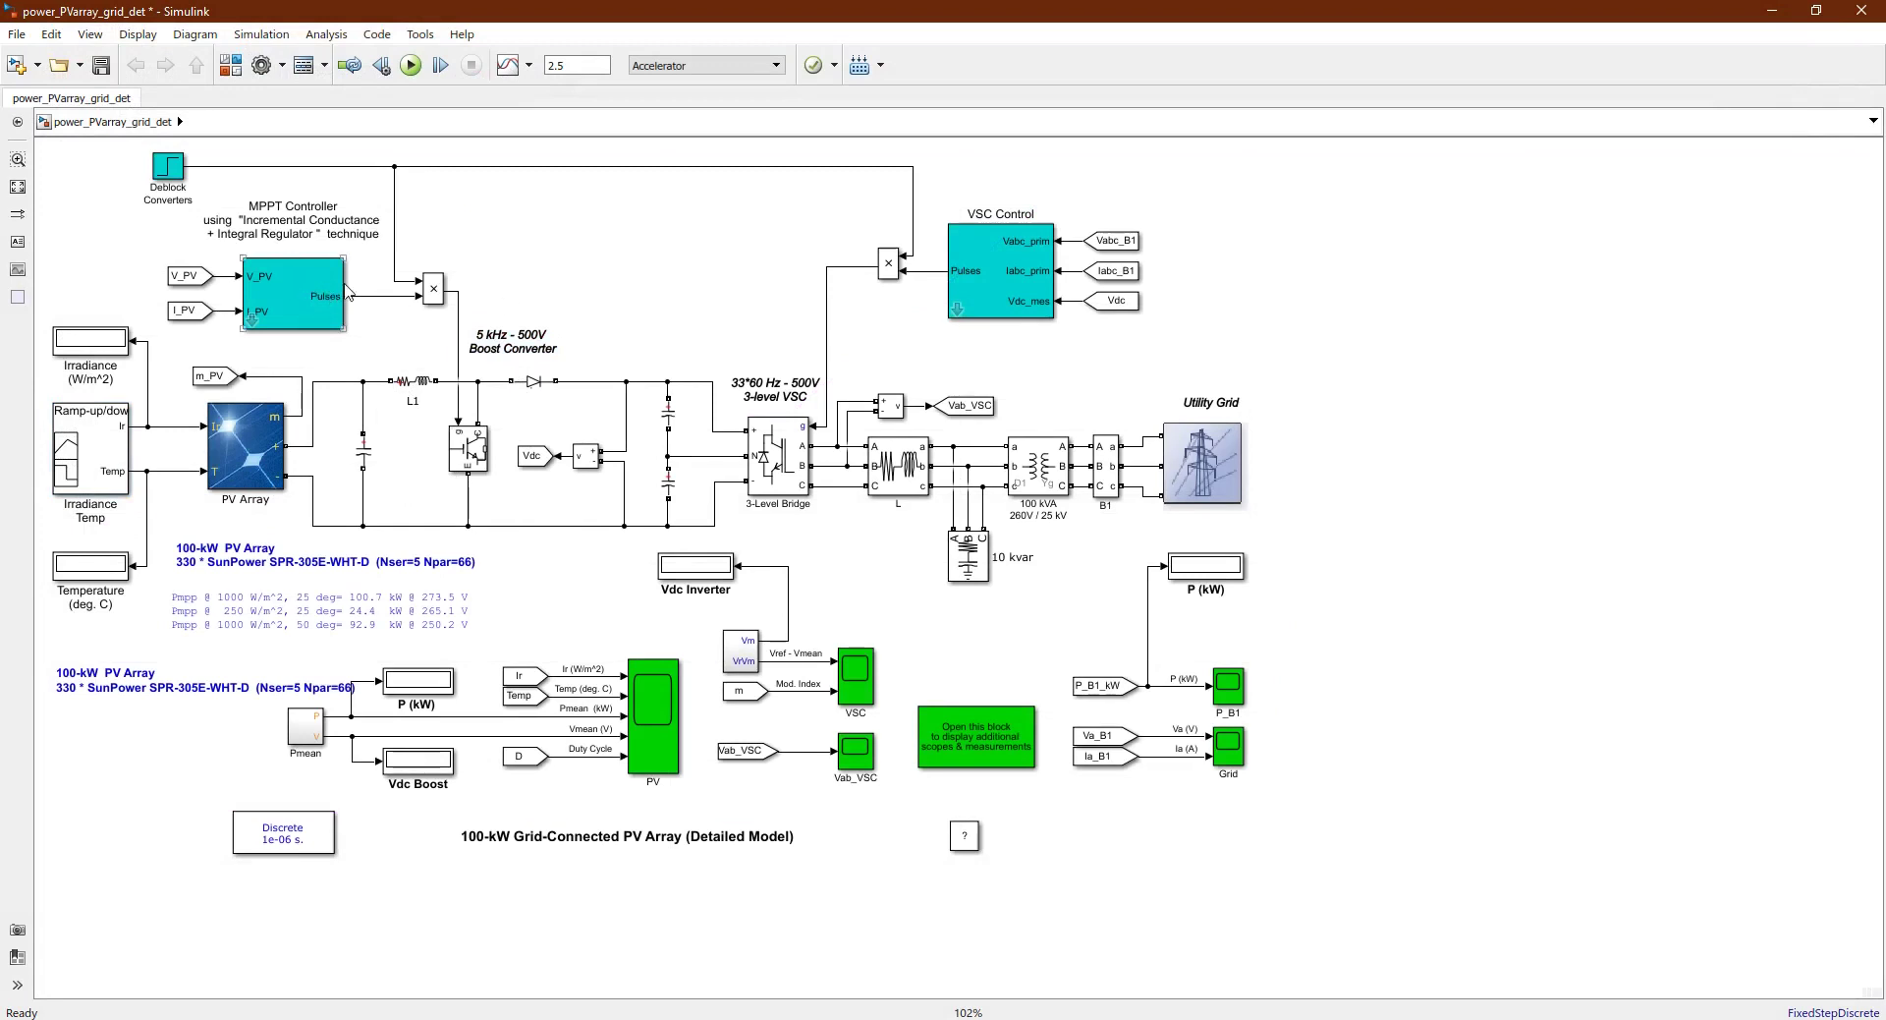
left_click(157, 185)
double_click(174, 190)
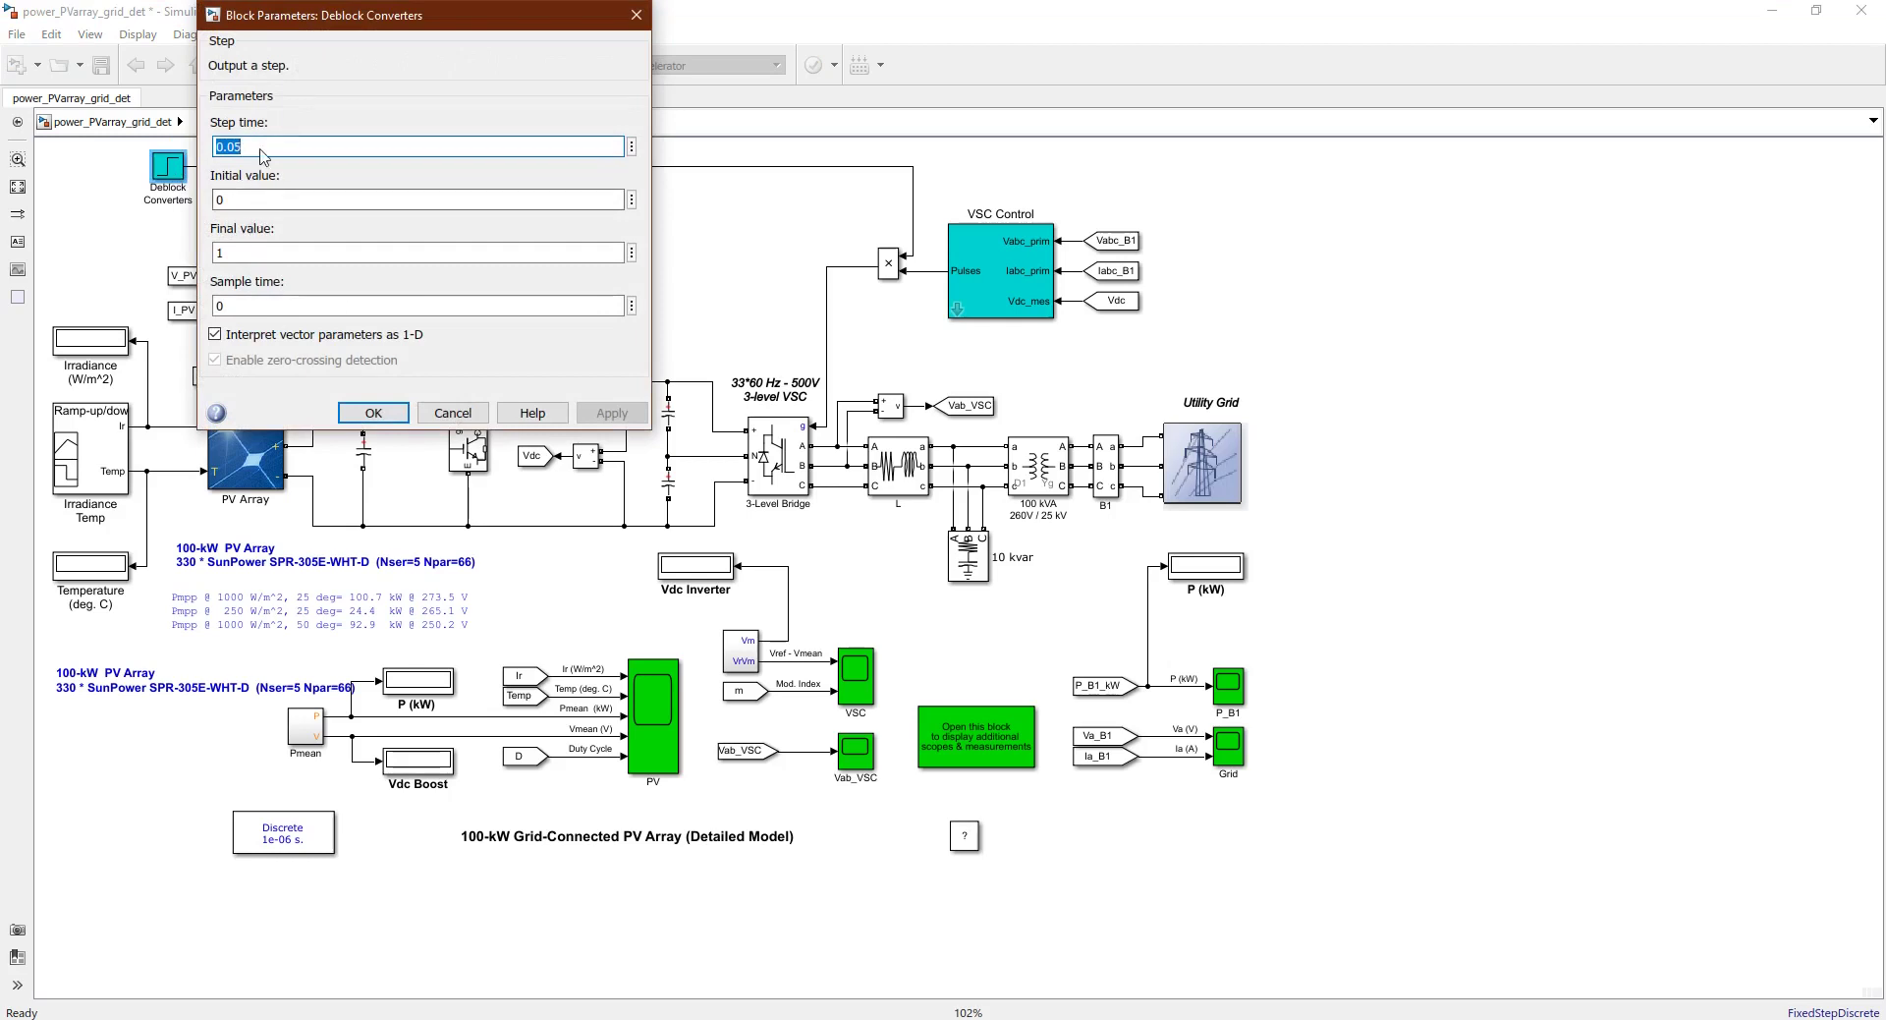
left_click_drag(246, 147, 232, 158)
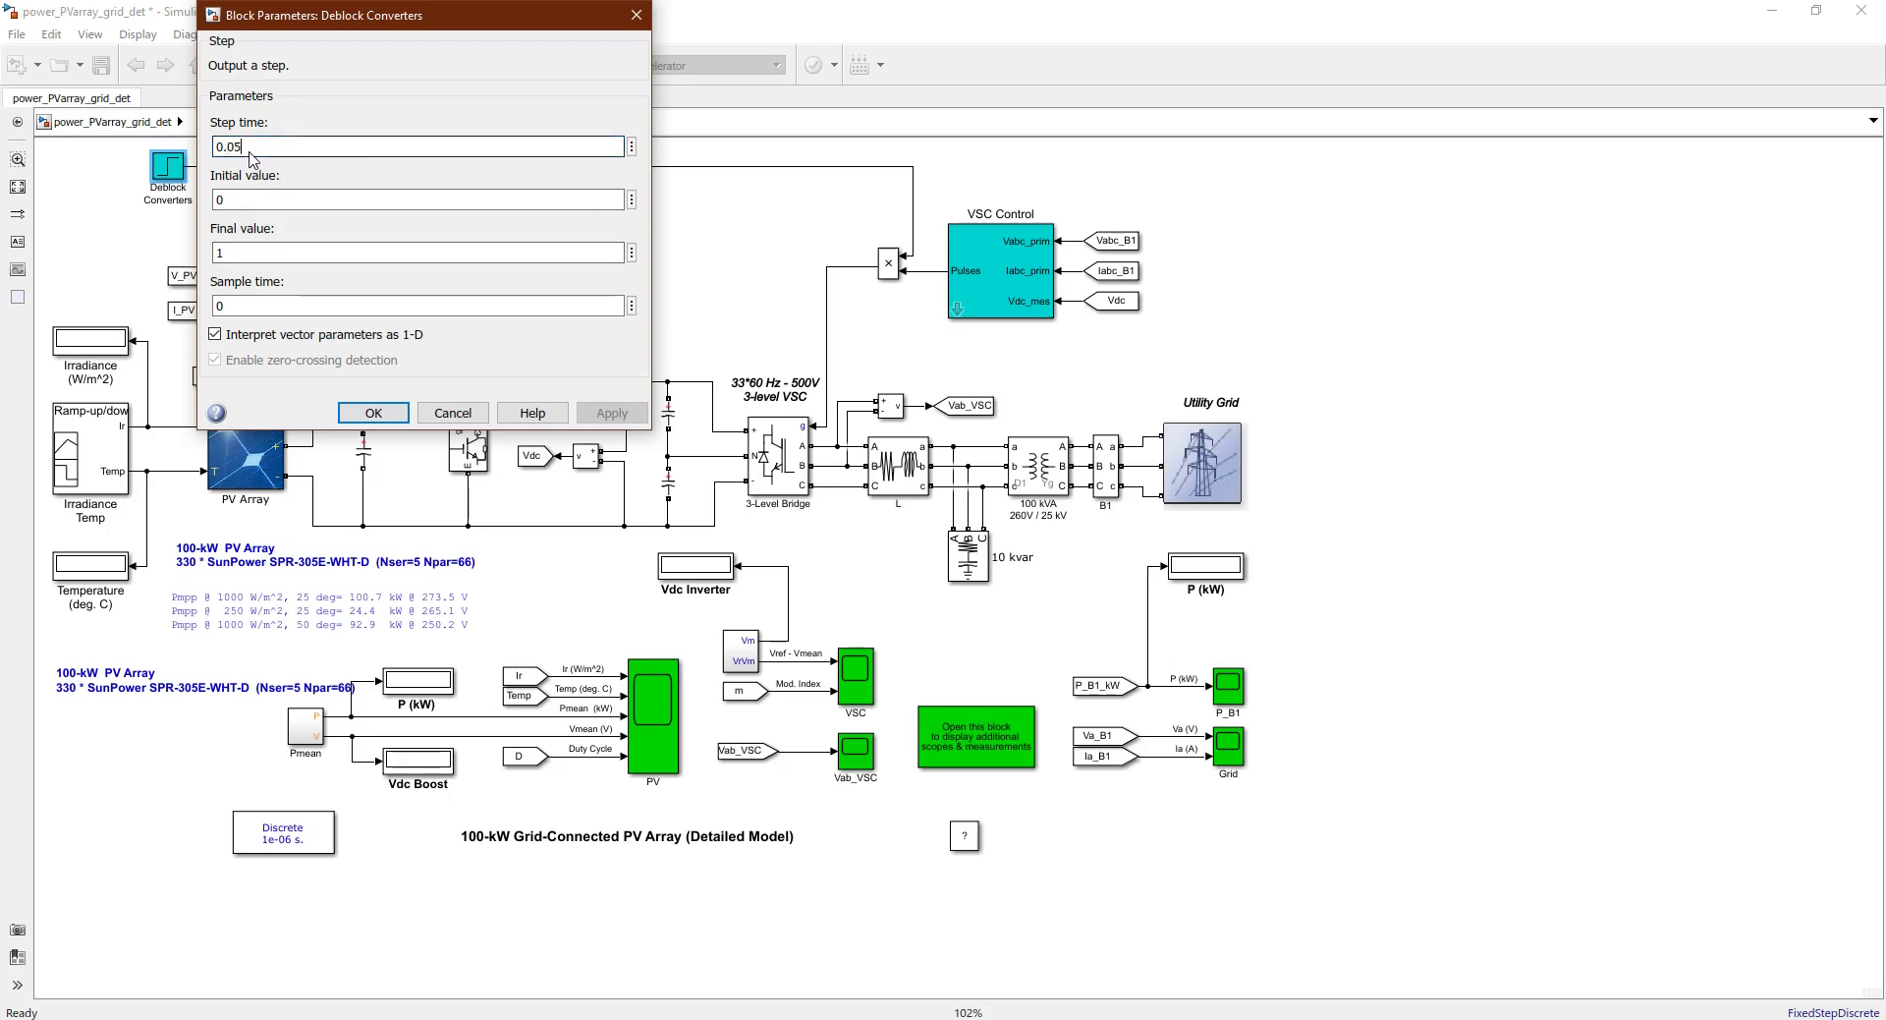
left_click(468, 416)
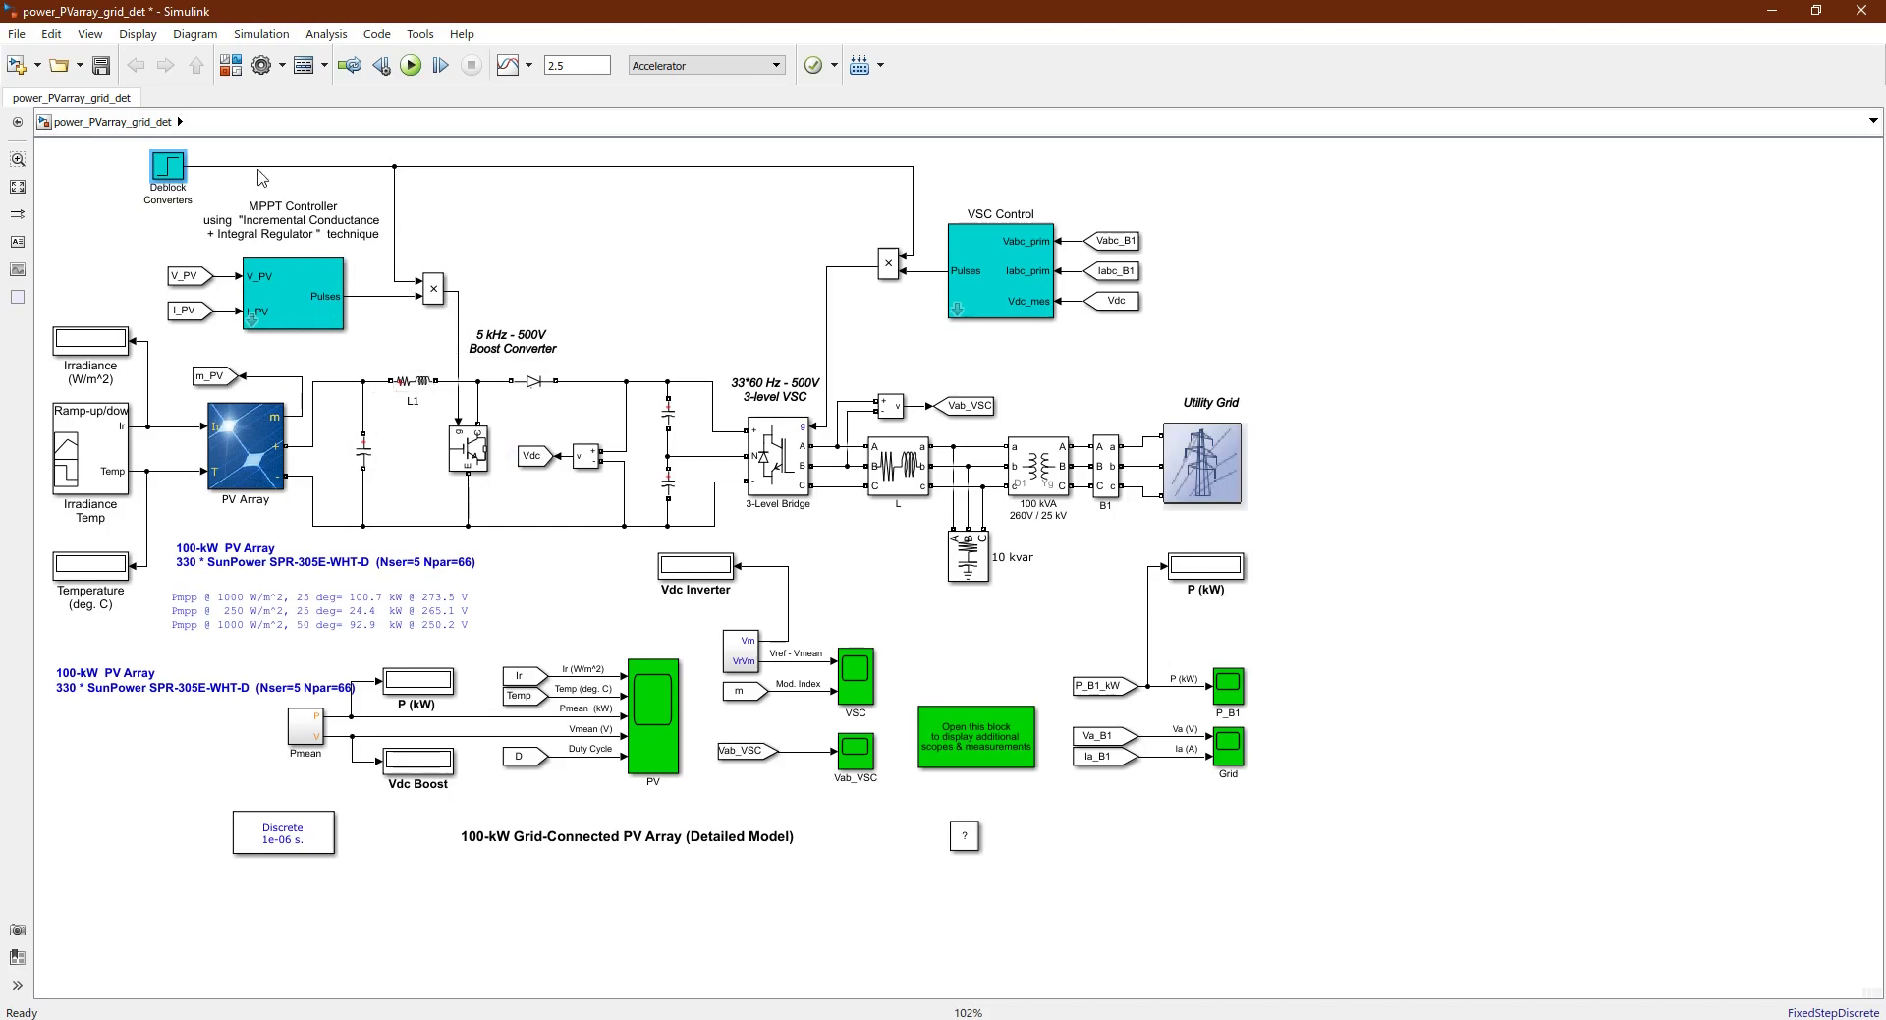
Trace the V_PV and I_PV signals from the PV Array through the MPPT controller to the boost converter switch
mouse_move(255, 206)
left_mouse_down()
mouse_move(307, 210)
mouse_move(250, 208)
left_mouse_up()
left_click(180, 278)
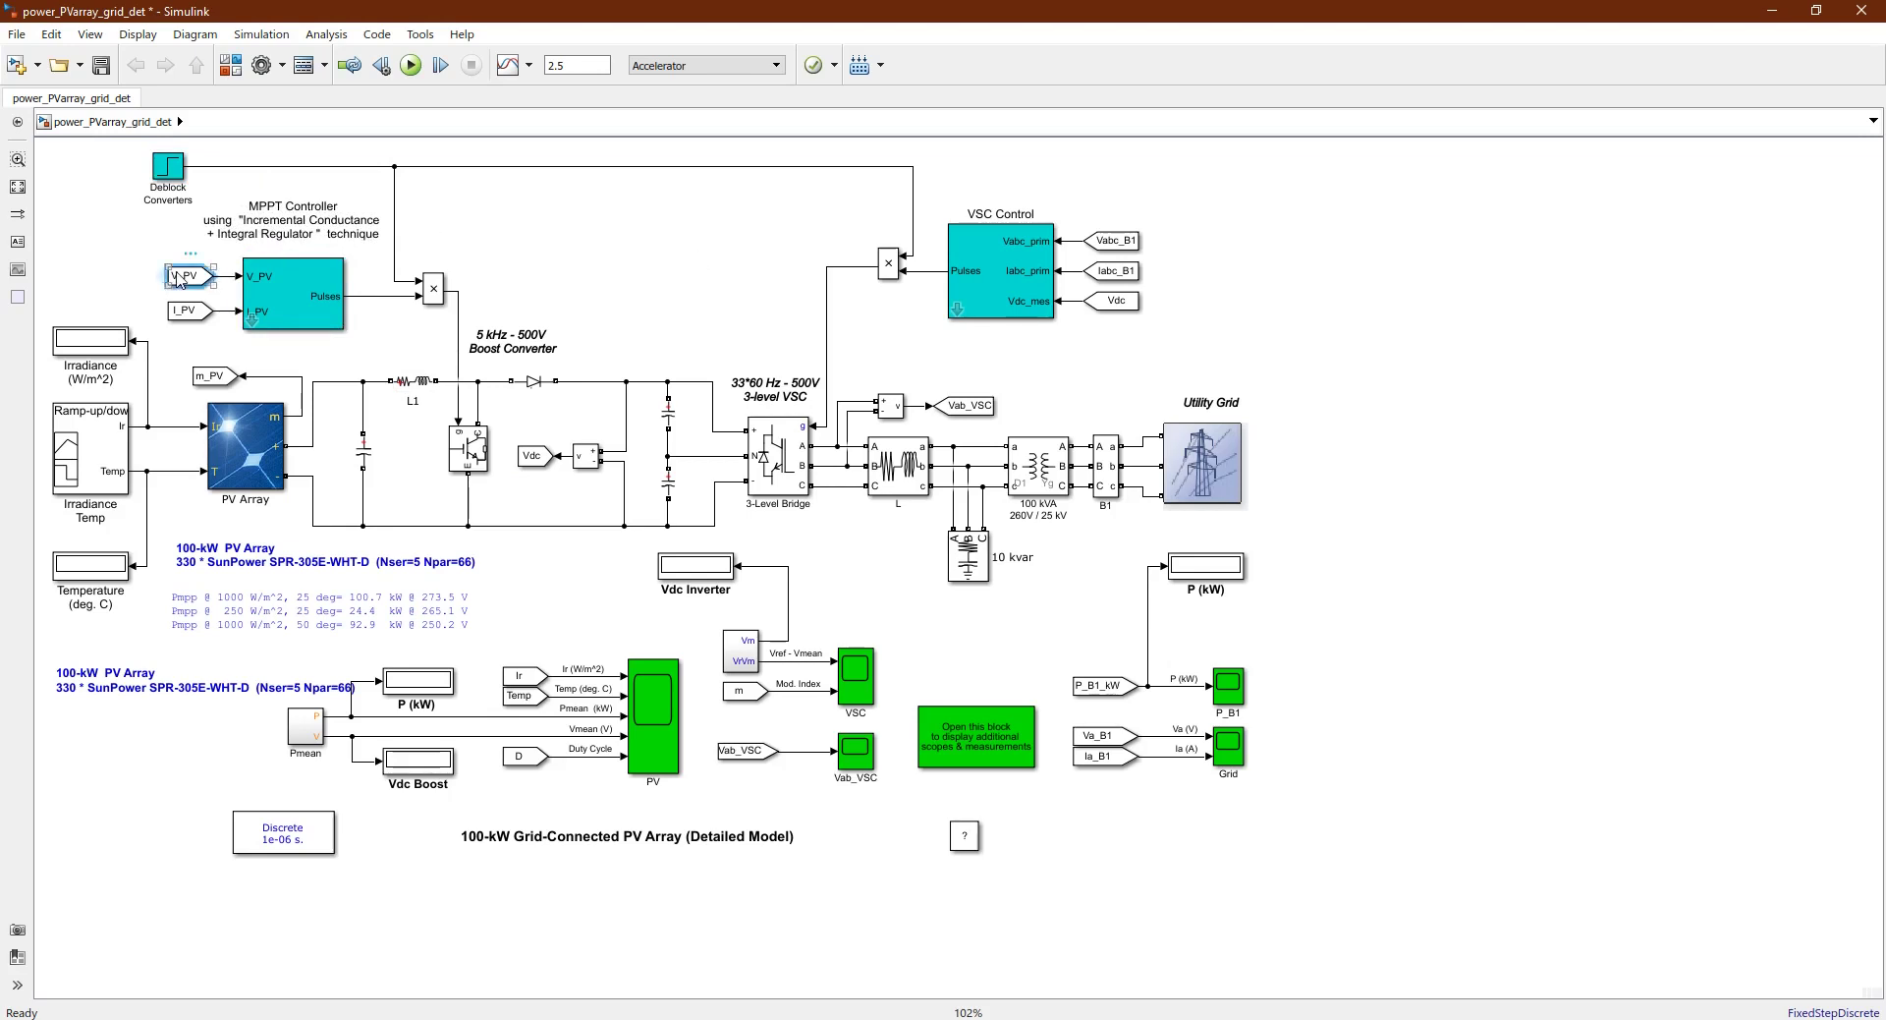
left_click(179, 311)
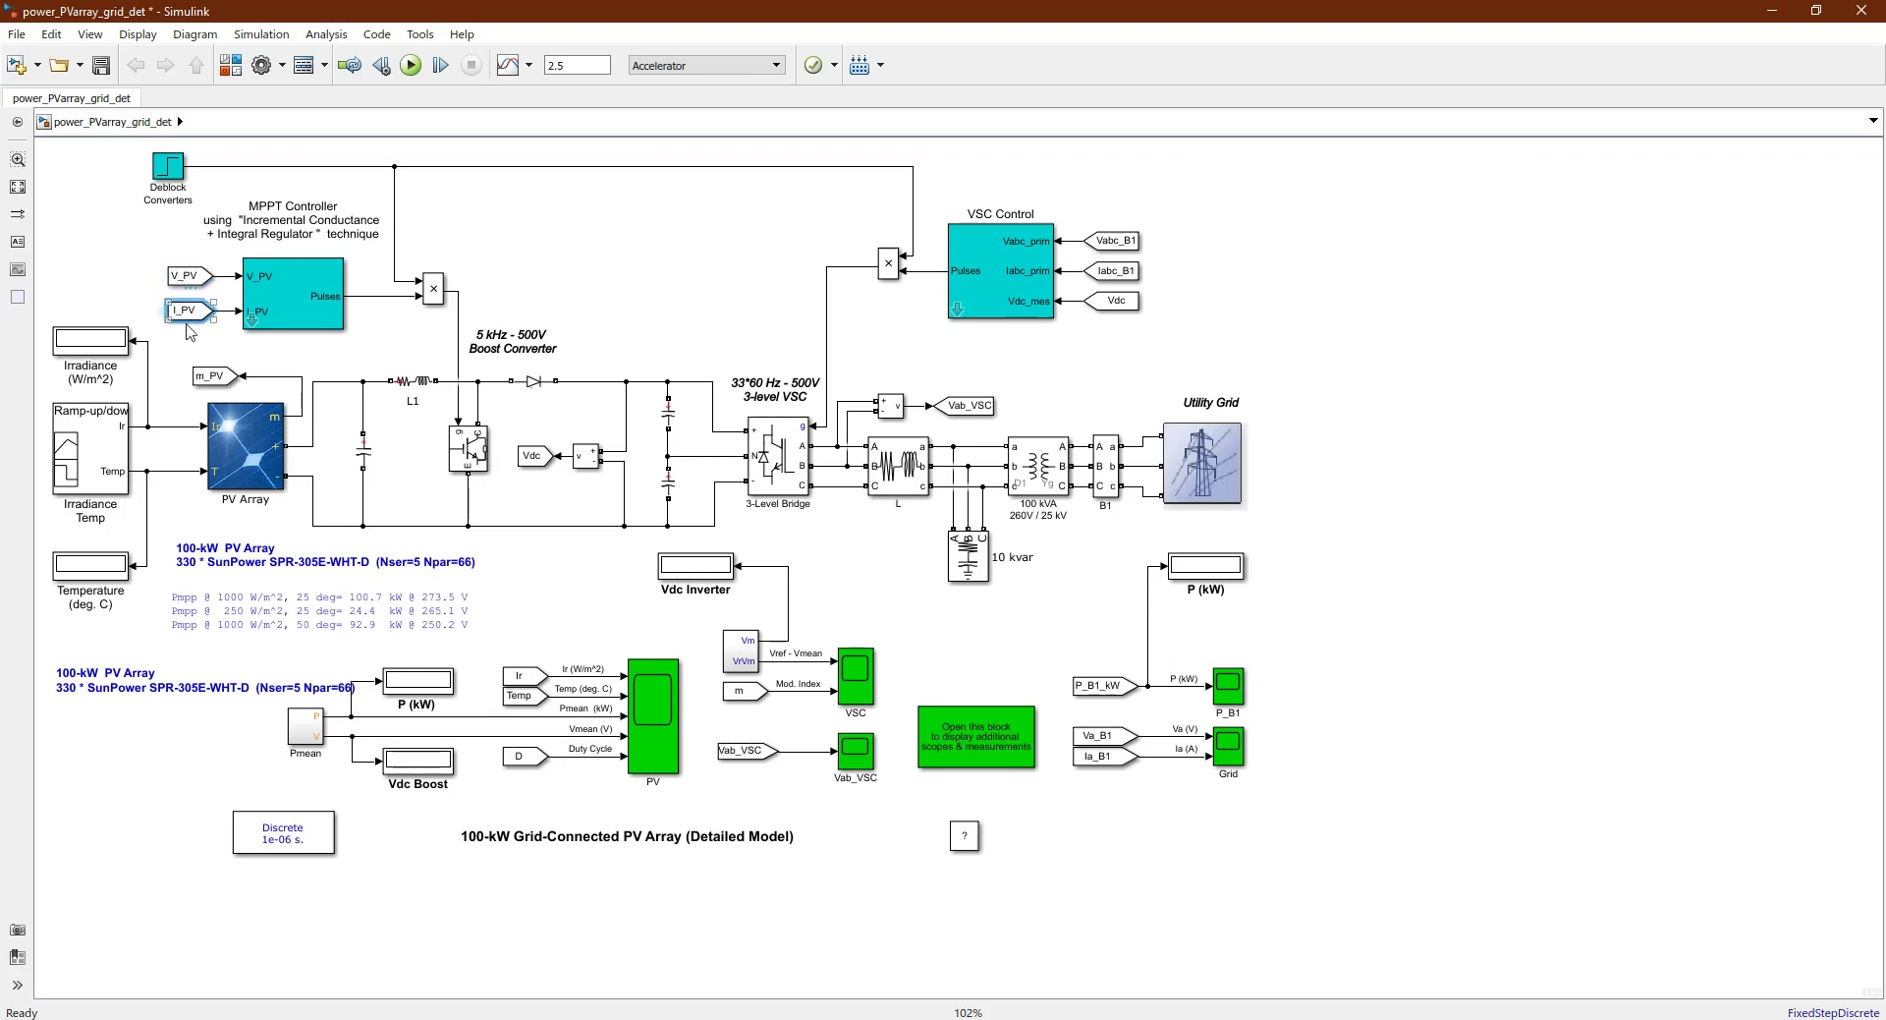
left_click(228, 437)
left_click(295, 310)
left_click(470, 439)
left_click(237, 523)
left_click(224, 488)
left_click(426, 302)
Open the MPPT Controller's parameters, inspect the PWM switching frequency and initial duty cycle, and cancel the dialog
double_click(313, 278)
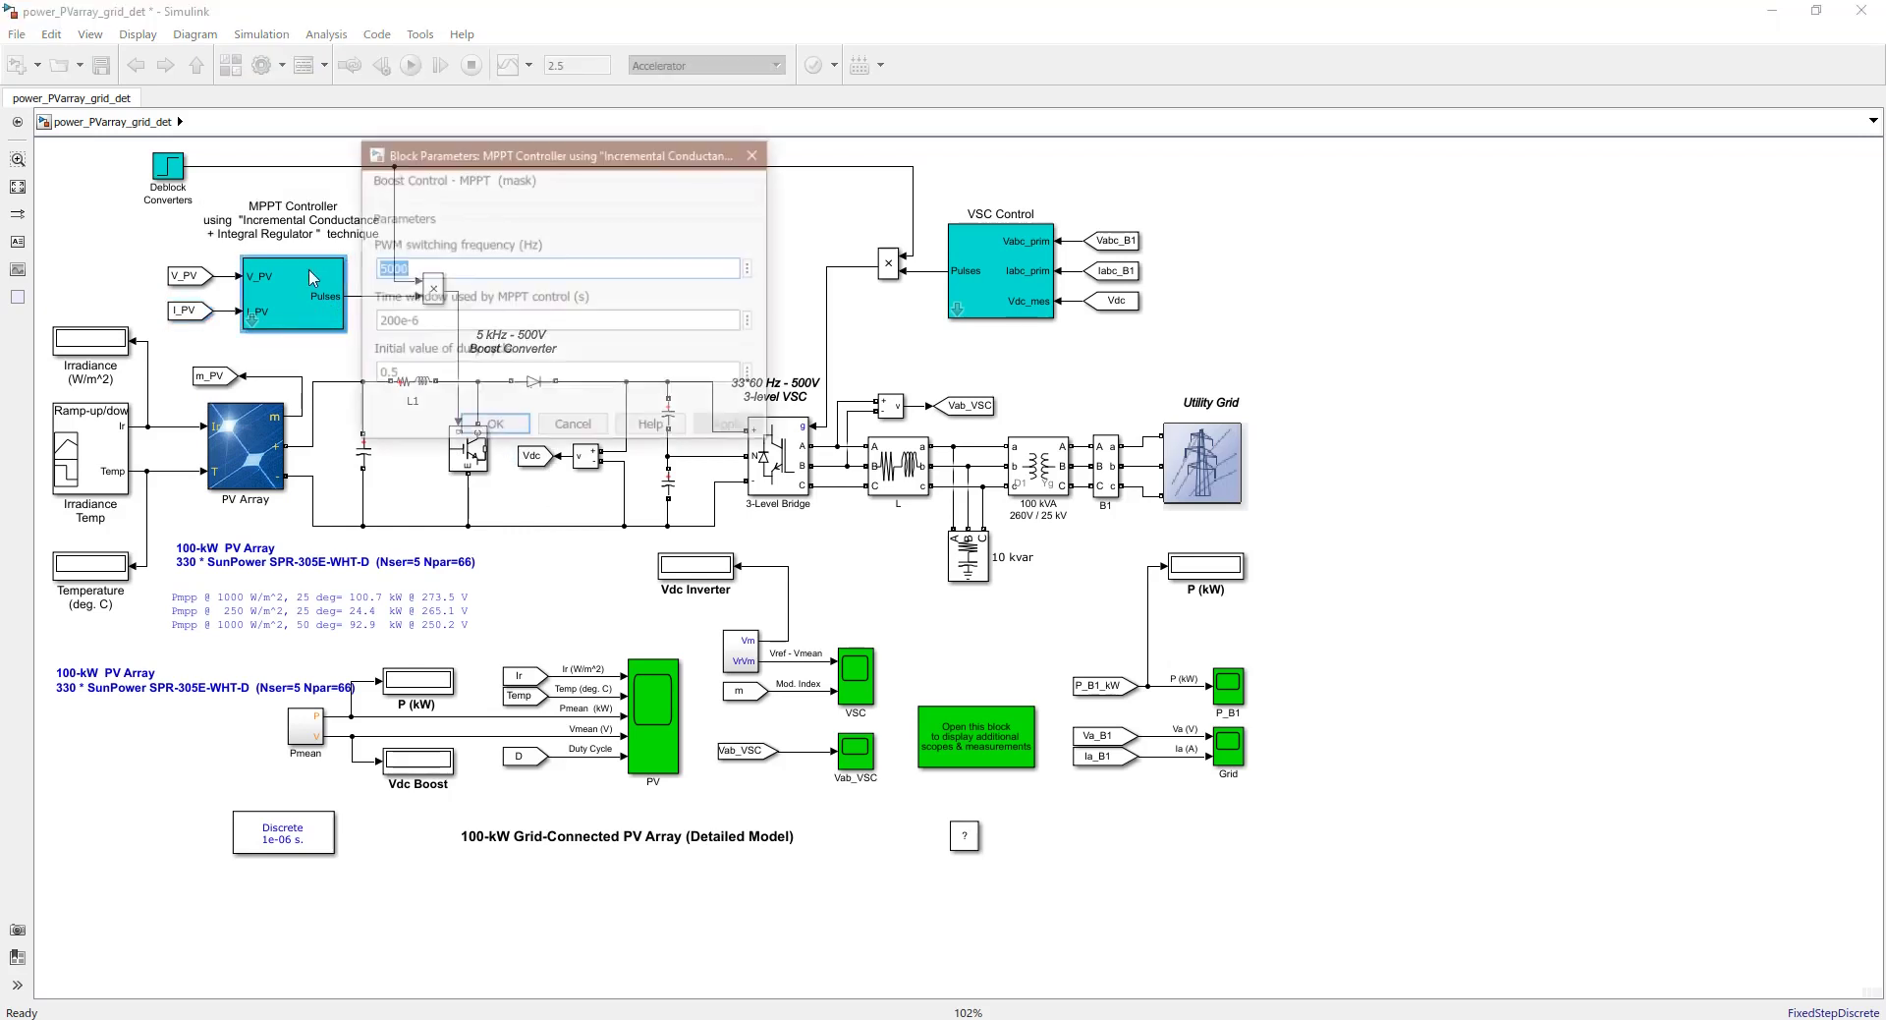
left_click(413, 275)
left_click_drag(413, 275, 371, 272)
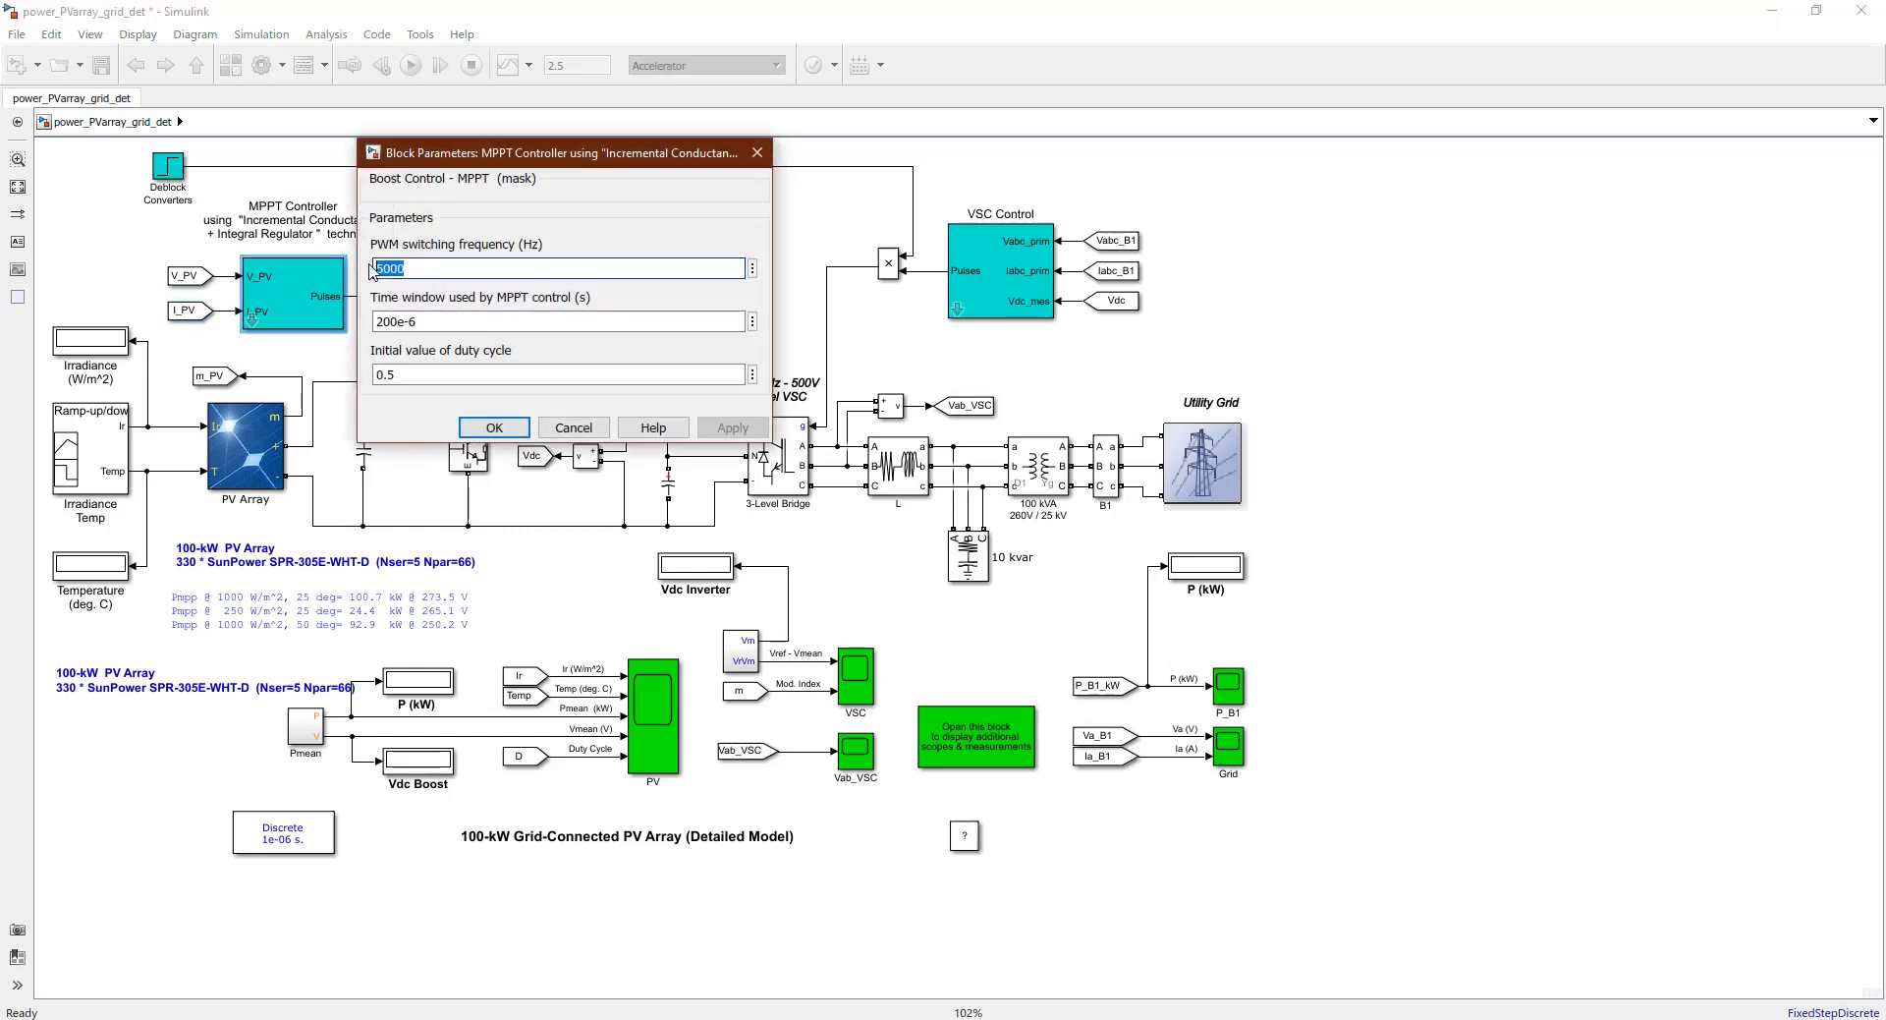
left_click_drag(375, 374, 400, 374)
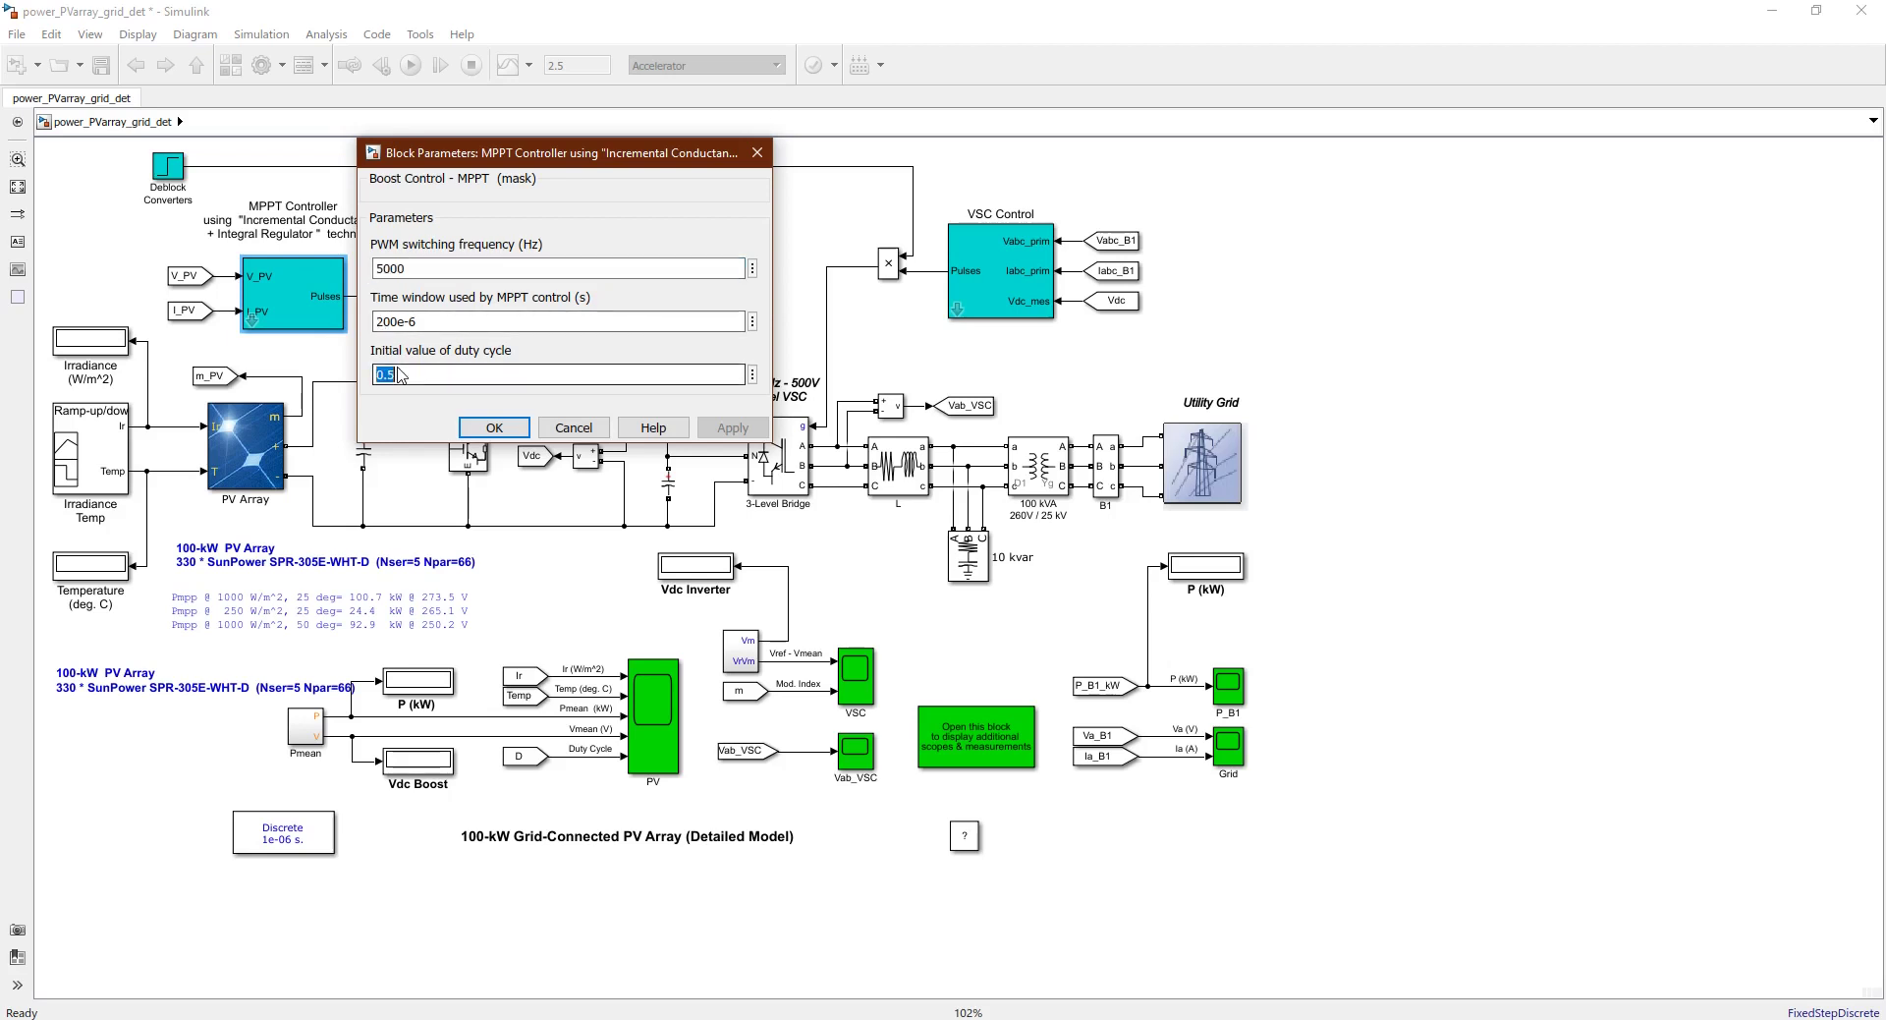
left_click(400, 374)
double_click(399, 374)
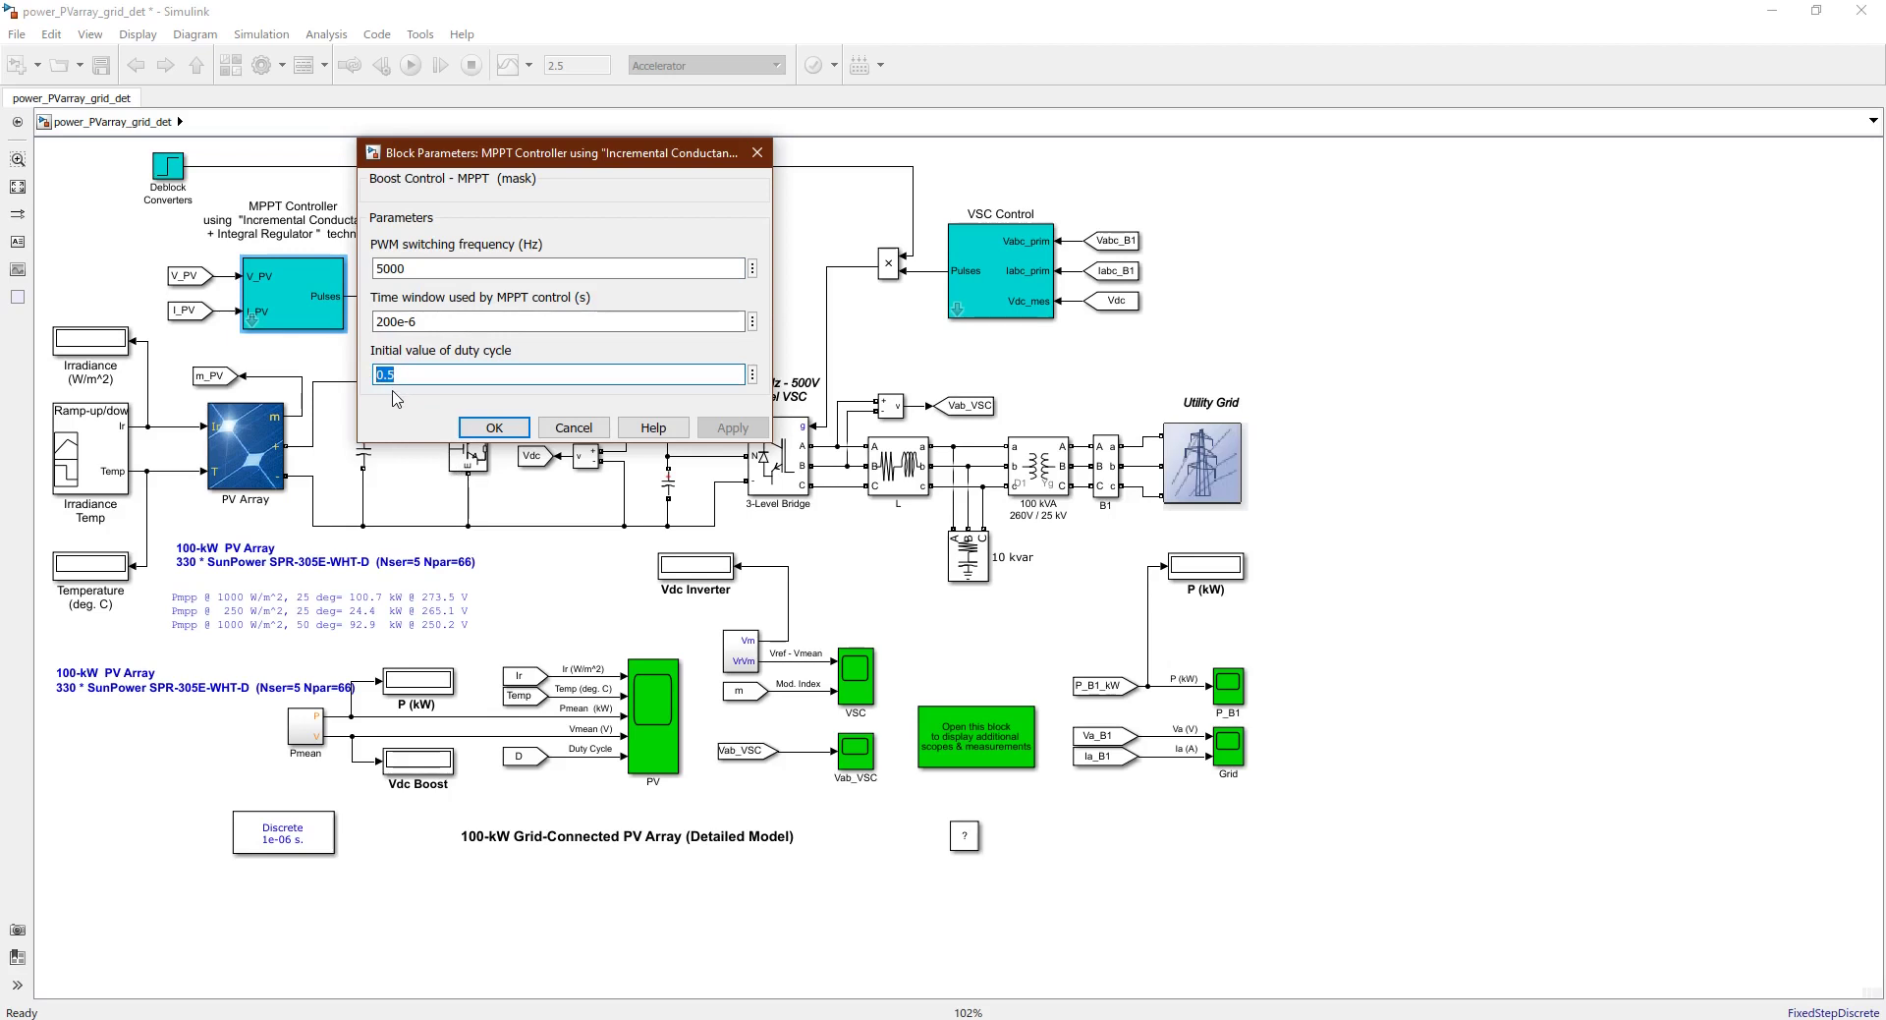
left_click(574, 427)
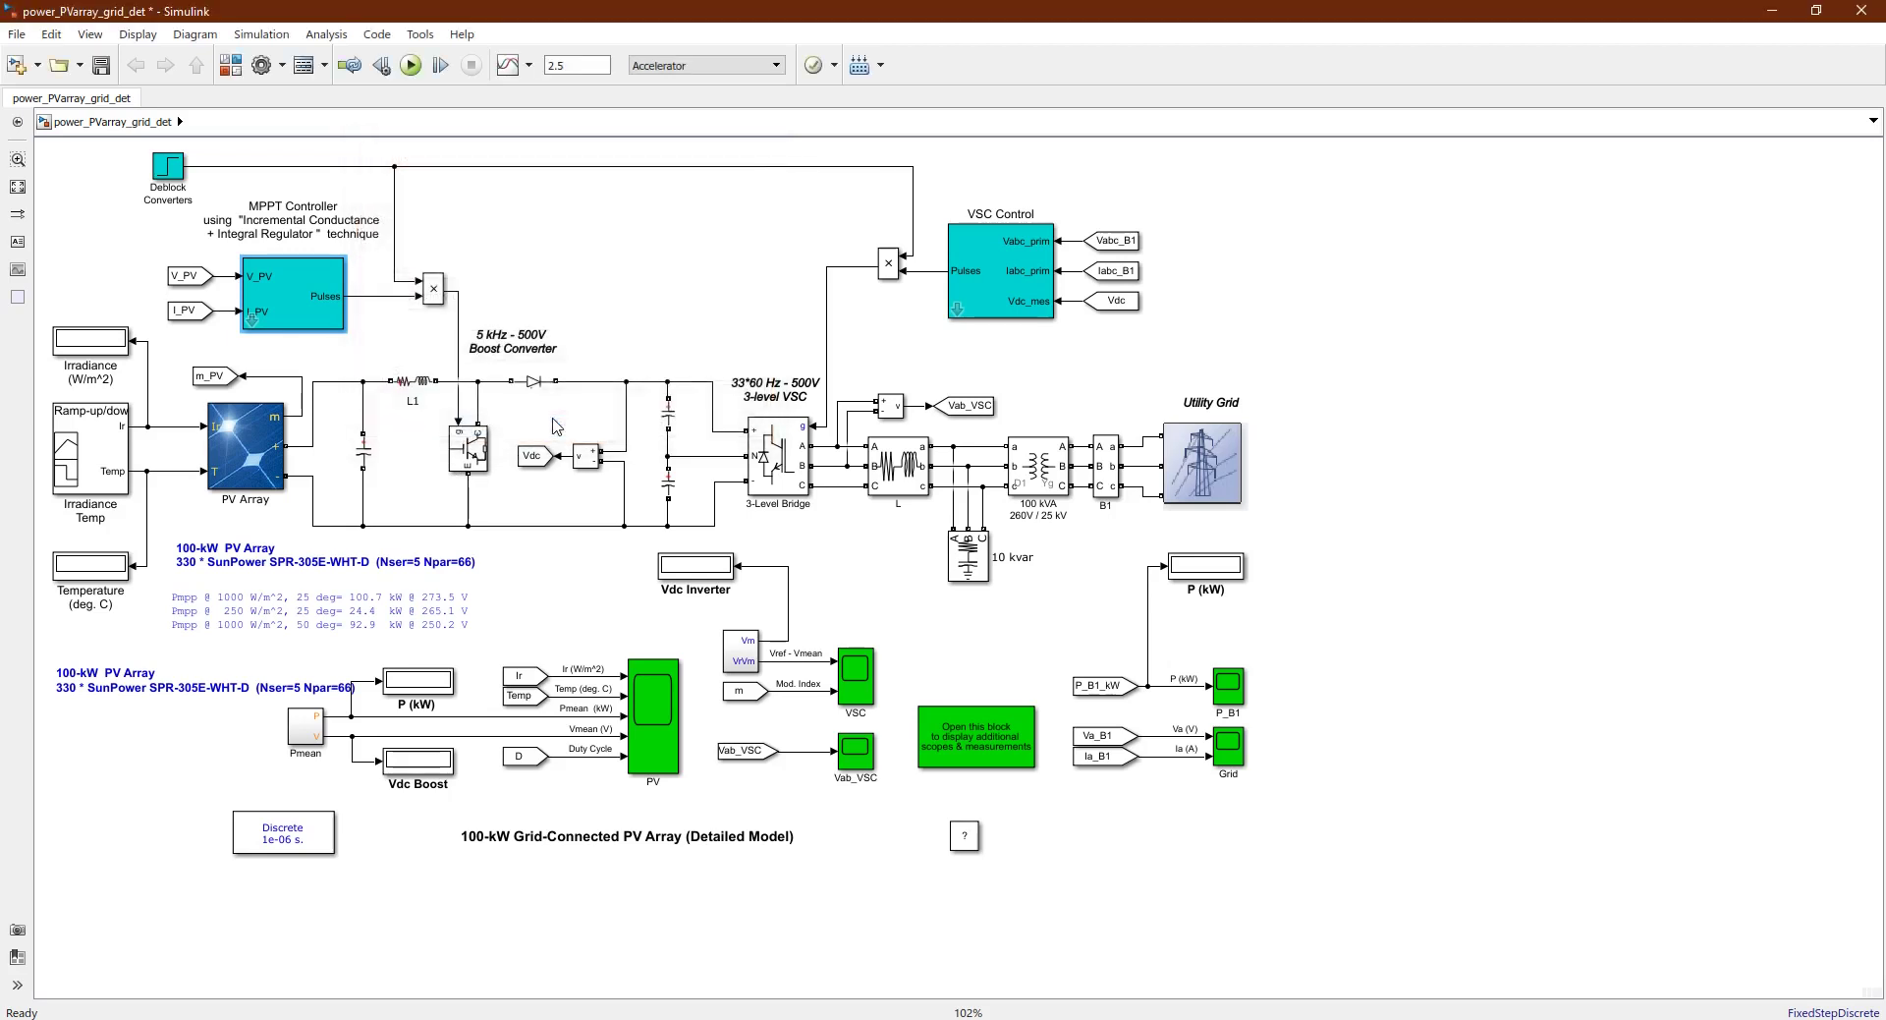
Examine the VSC Control inputs Vabc_B1 and Iabc_B1 and trace them to the B1 measurement block beside the utility grid
left_click(397, 520)
left_click(1095, 244)
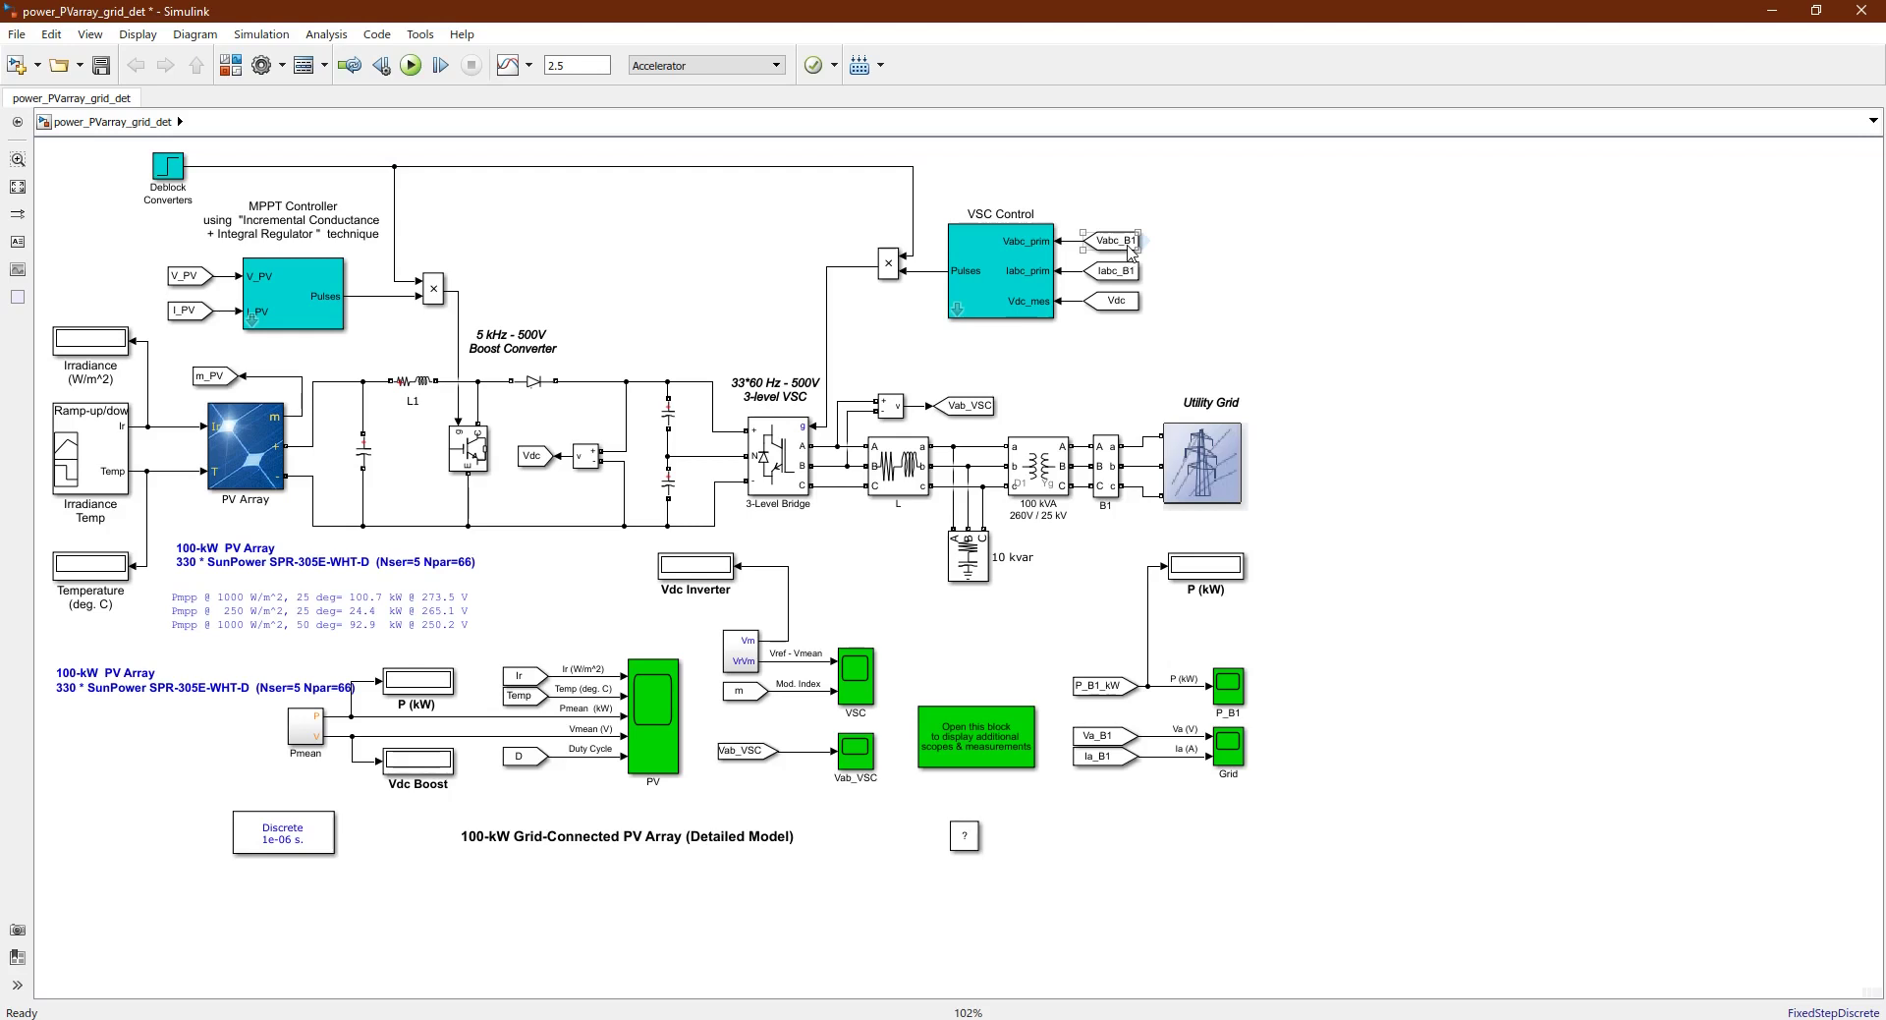
left_click(1133, 274)
left_click(1049, 422)
left_click(1101, 245)
left_click(1142, 404)
left_click(1103, 450)
Open the B1 three-phase measurement block's parameters, inspect its voltage and current signal labels, and cancel the dialog
double_click(1113, 470)
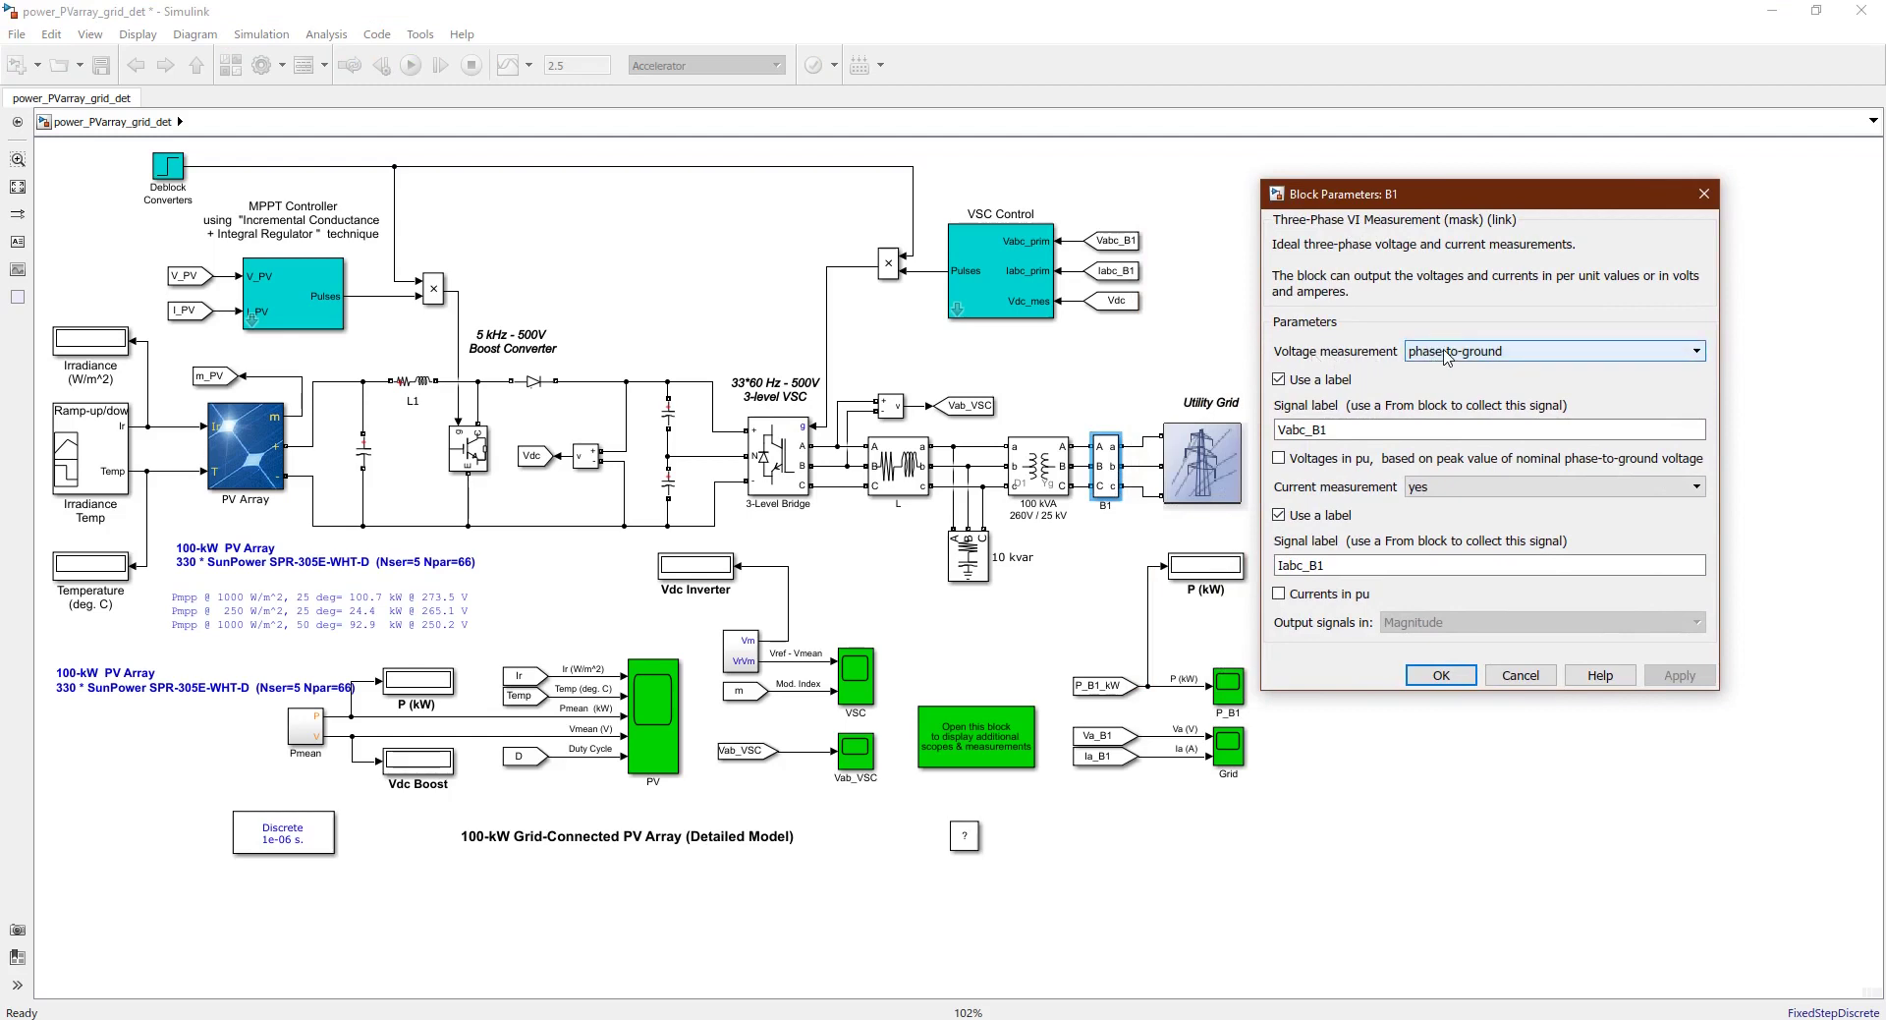
left_click_drag(1277, 432, 1350, 440)
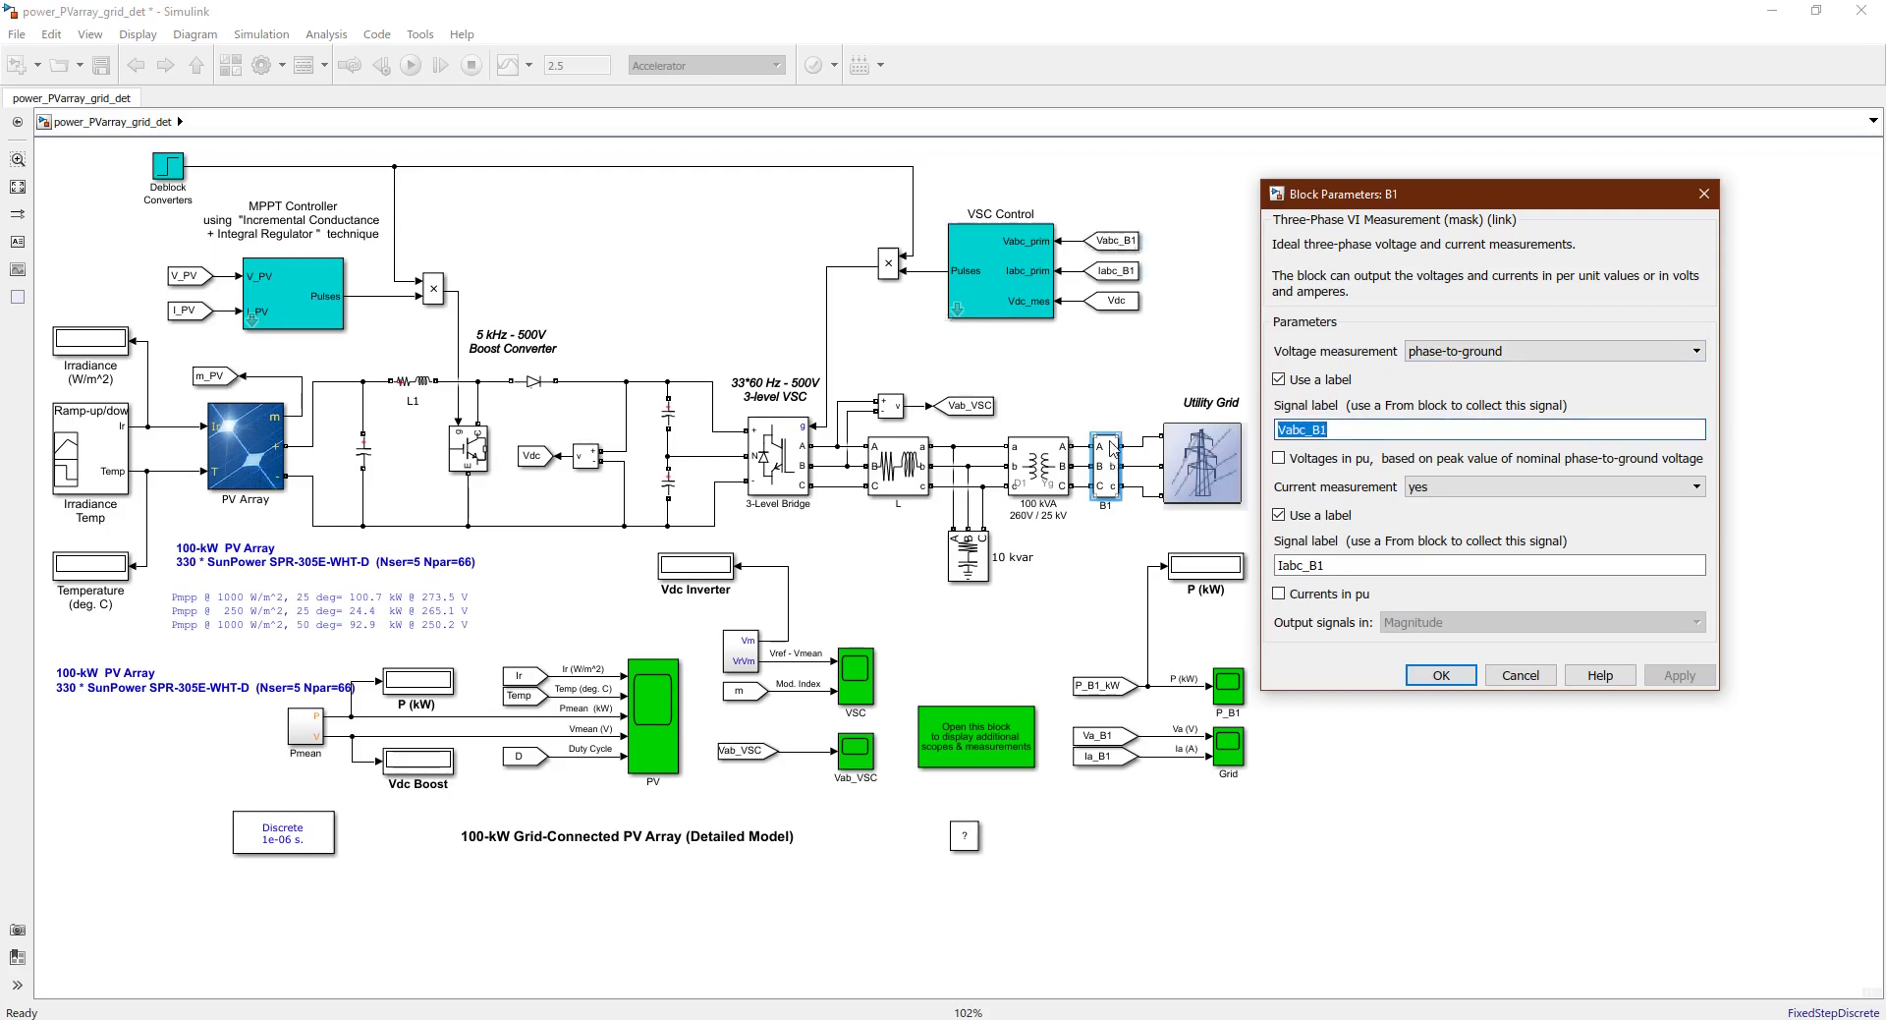
left_click(1338, 567)
double_click(1339, 568)
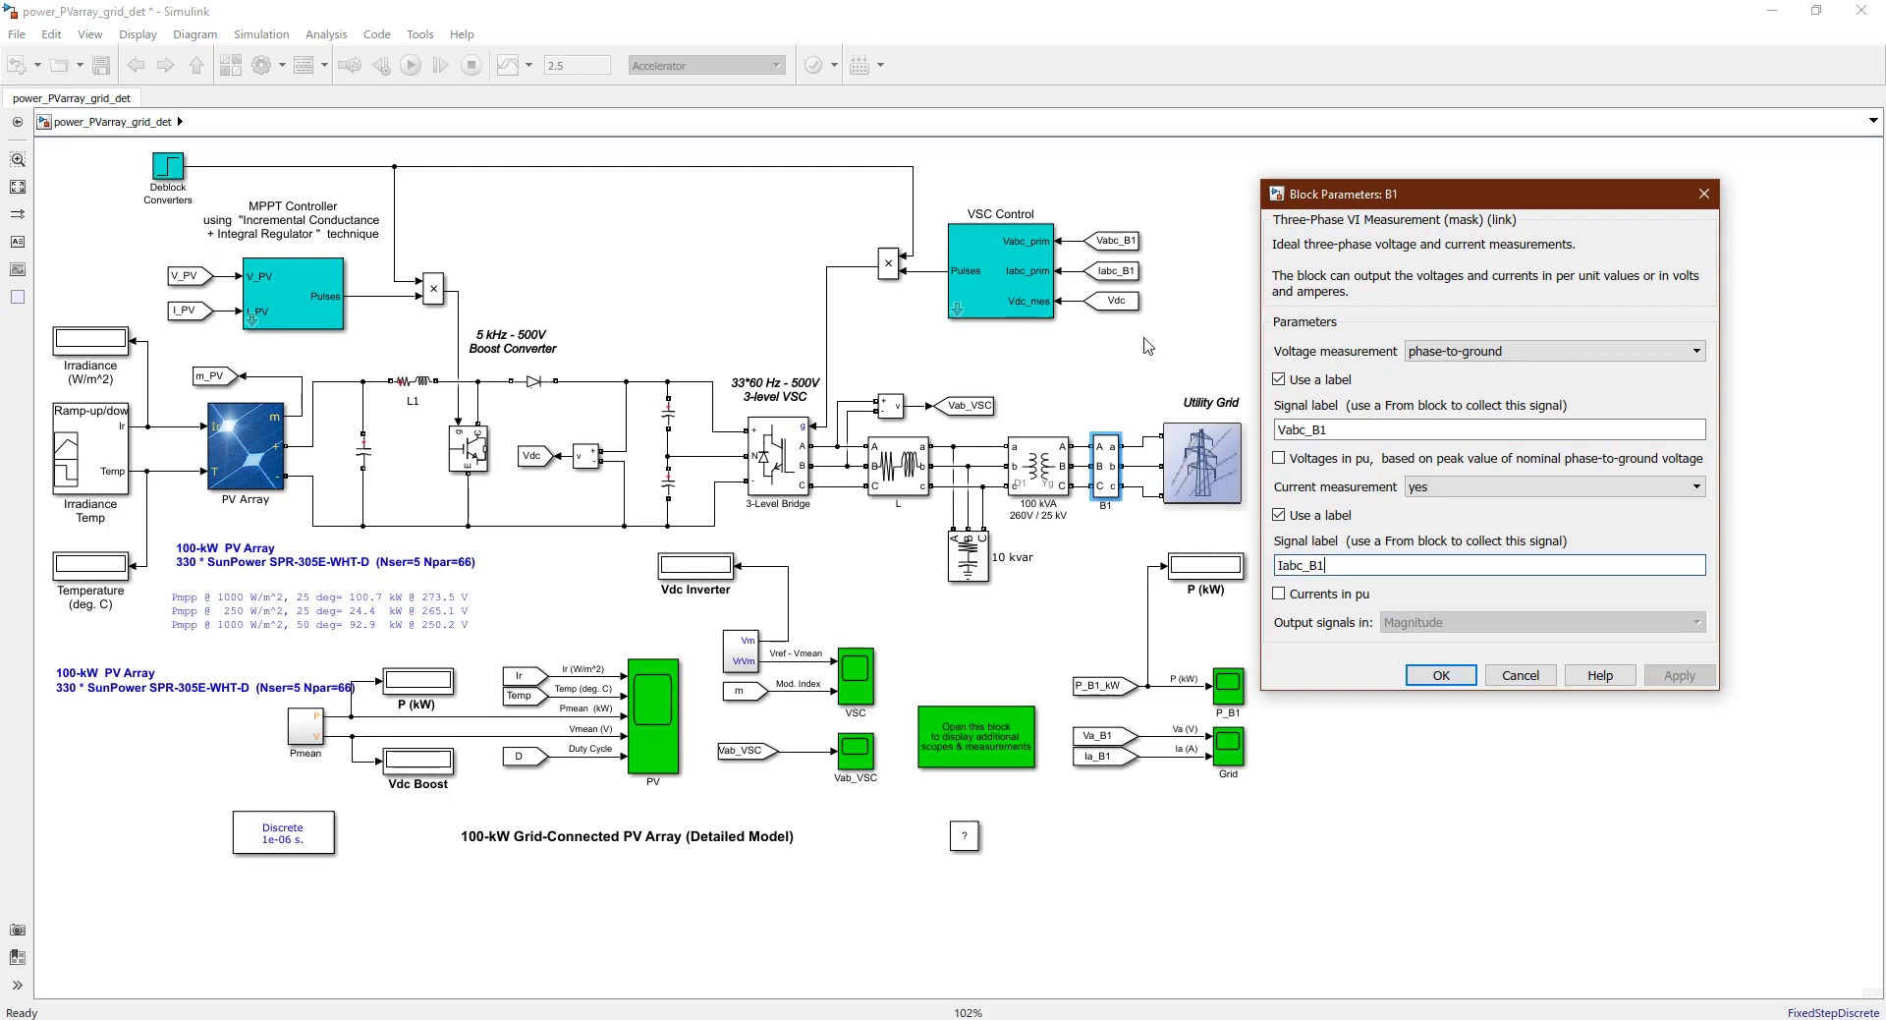
left_click(1122, 283)
left_click(1547, 682)
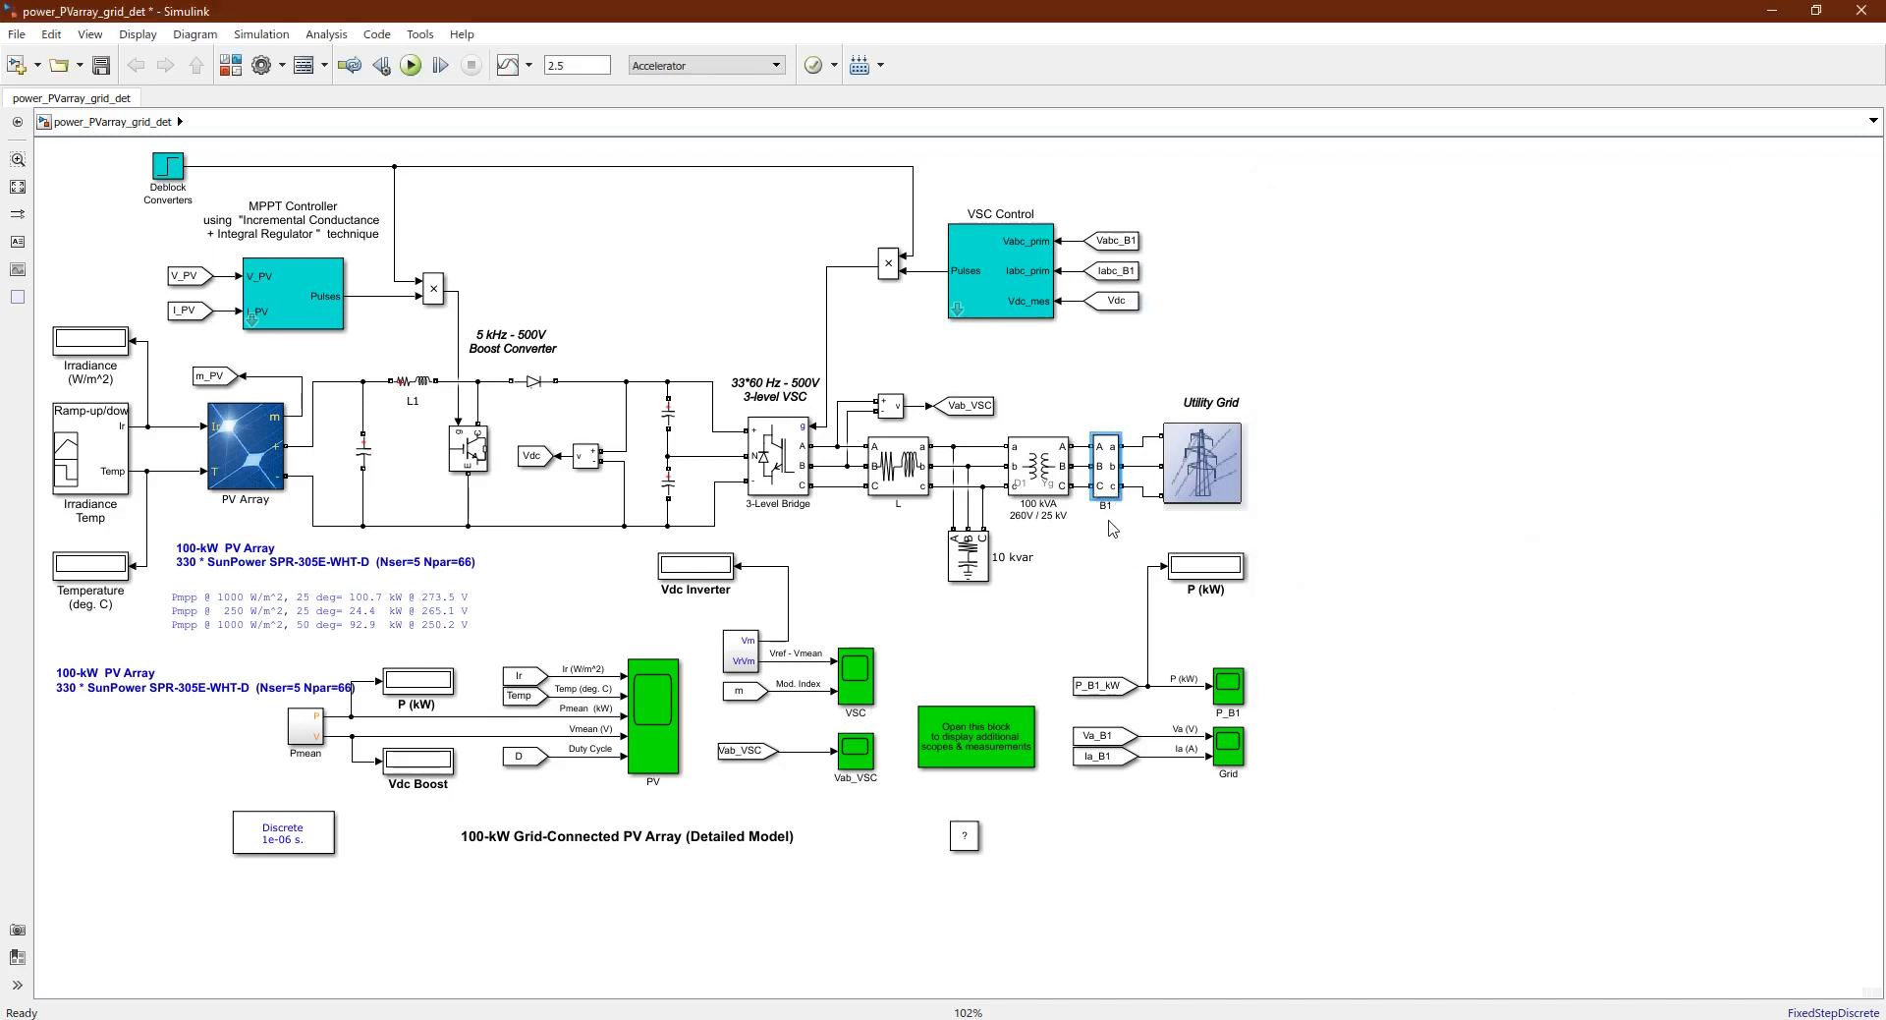
Examine the 100 kVA transformer, the 10 kvar filter, the 3-Level Bridge and the VSC Control block that drives it
left_click(1029, 480)
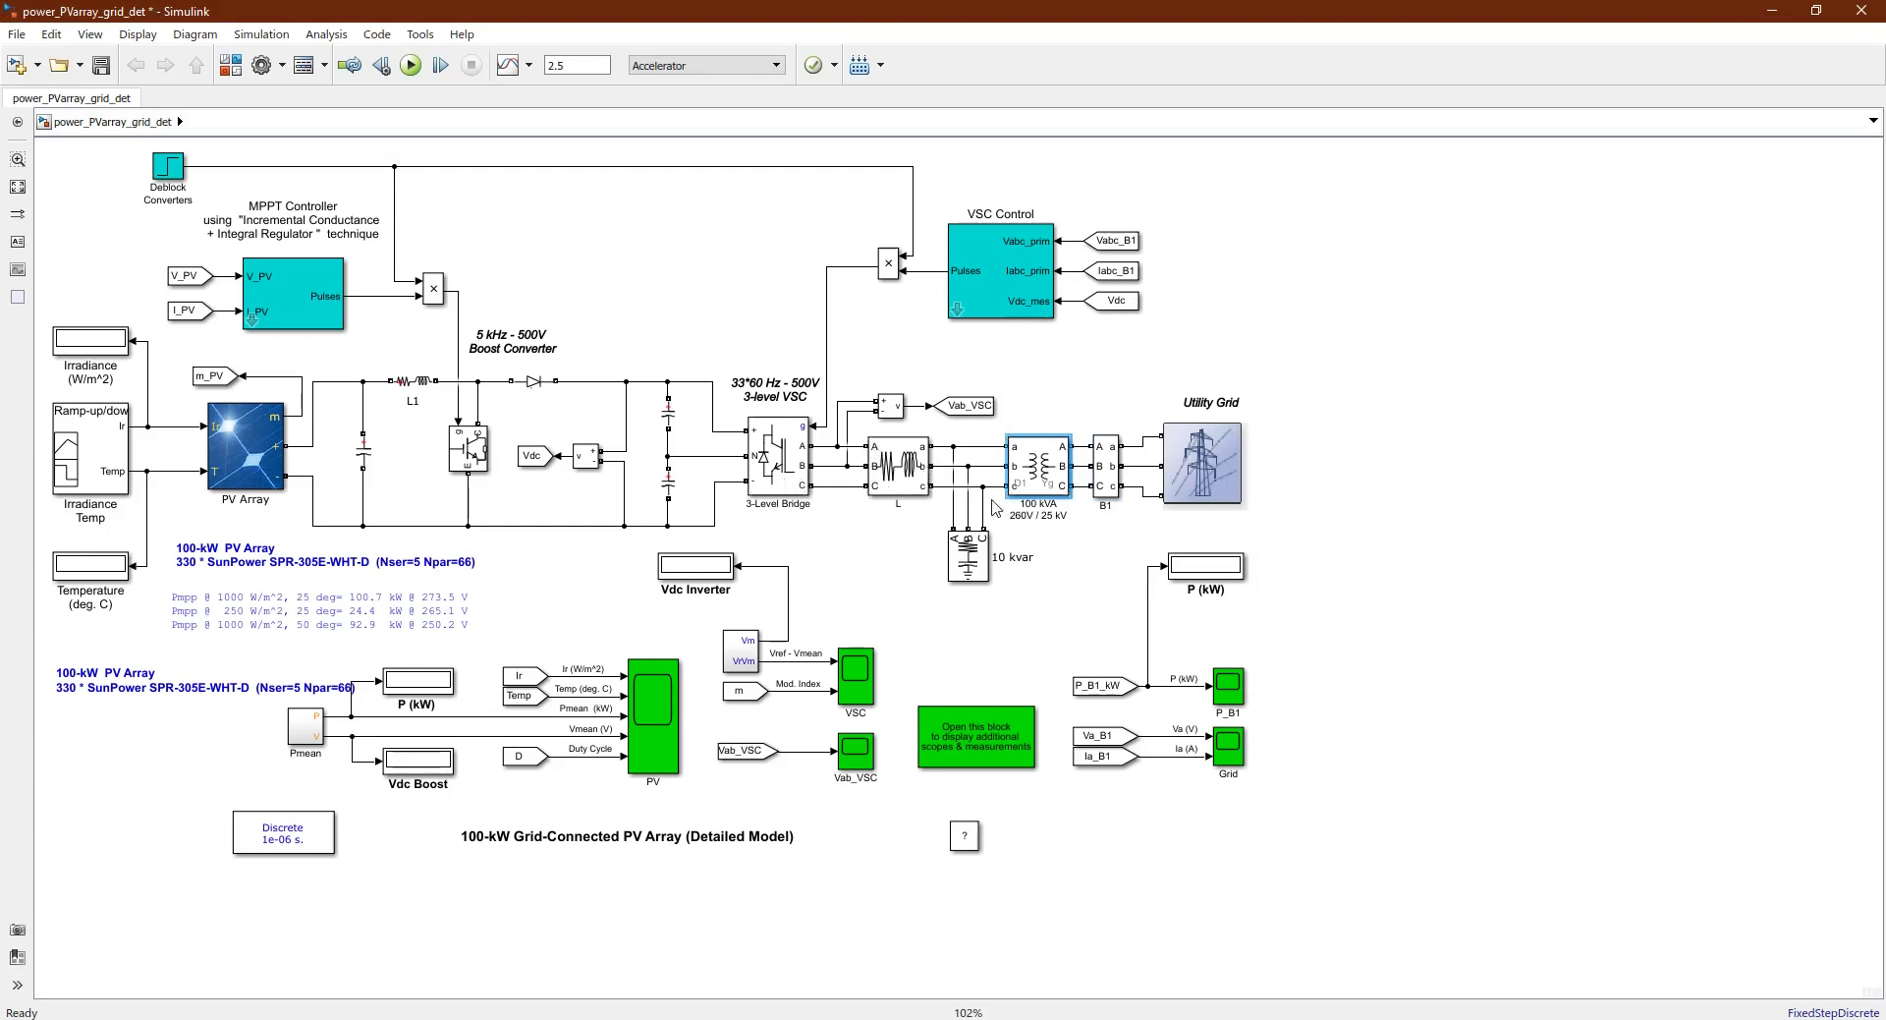
left_click(1049, 535)
left_click(972, 565)
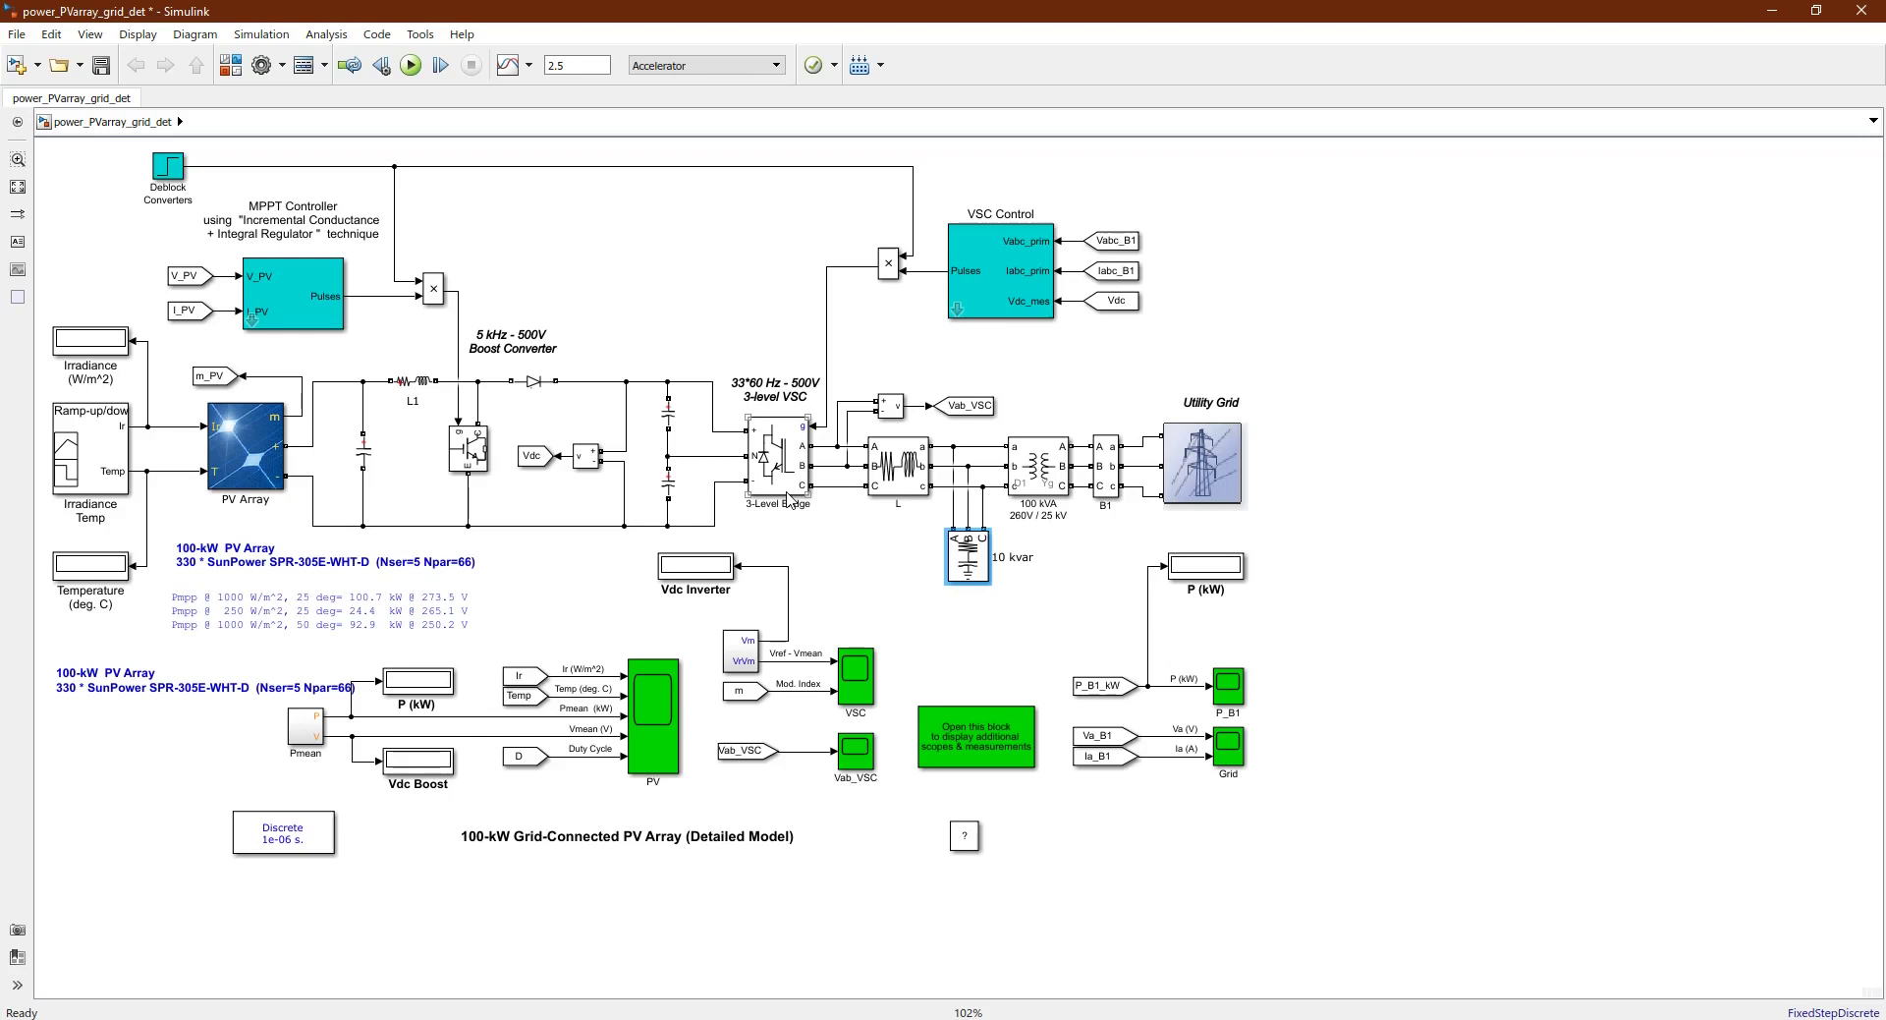
left_click(789, 499)
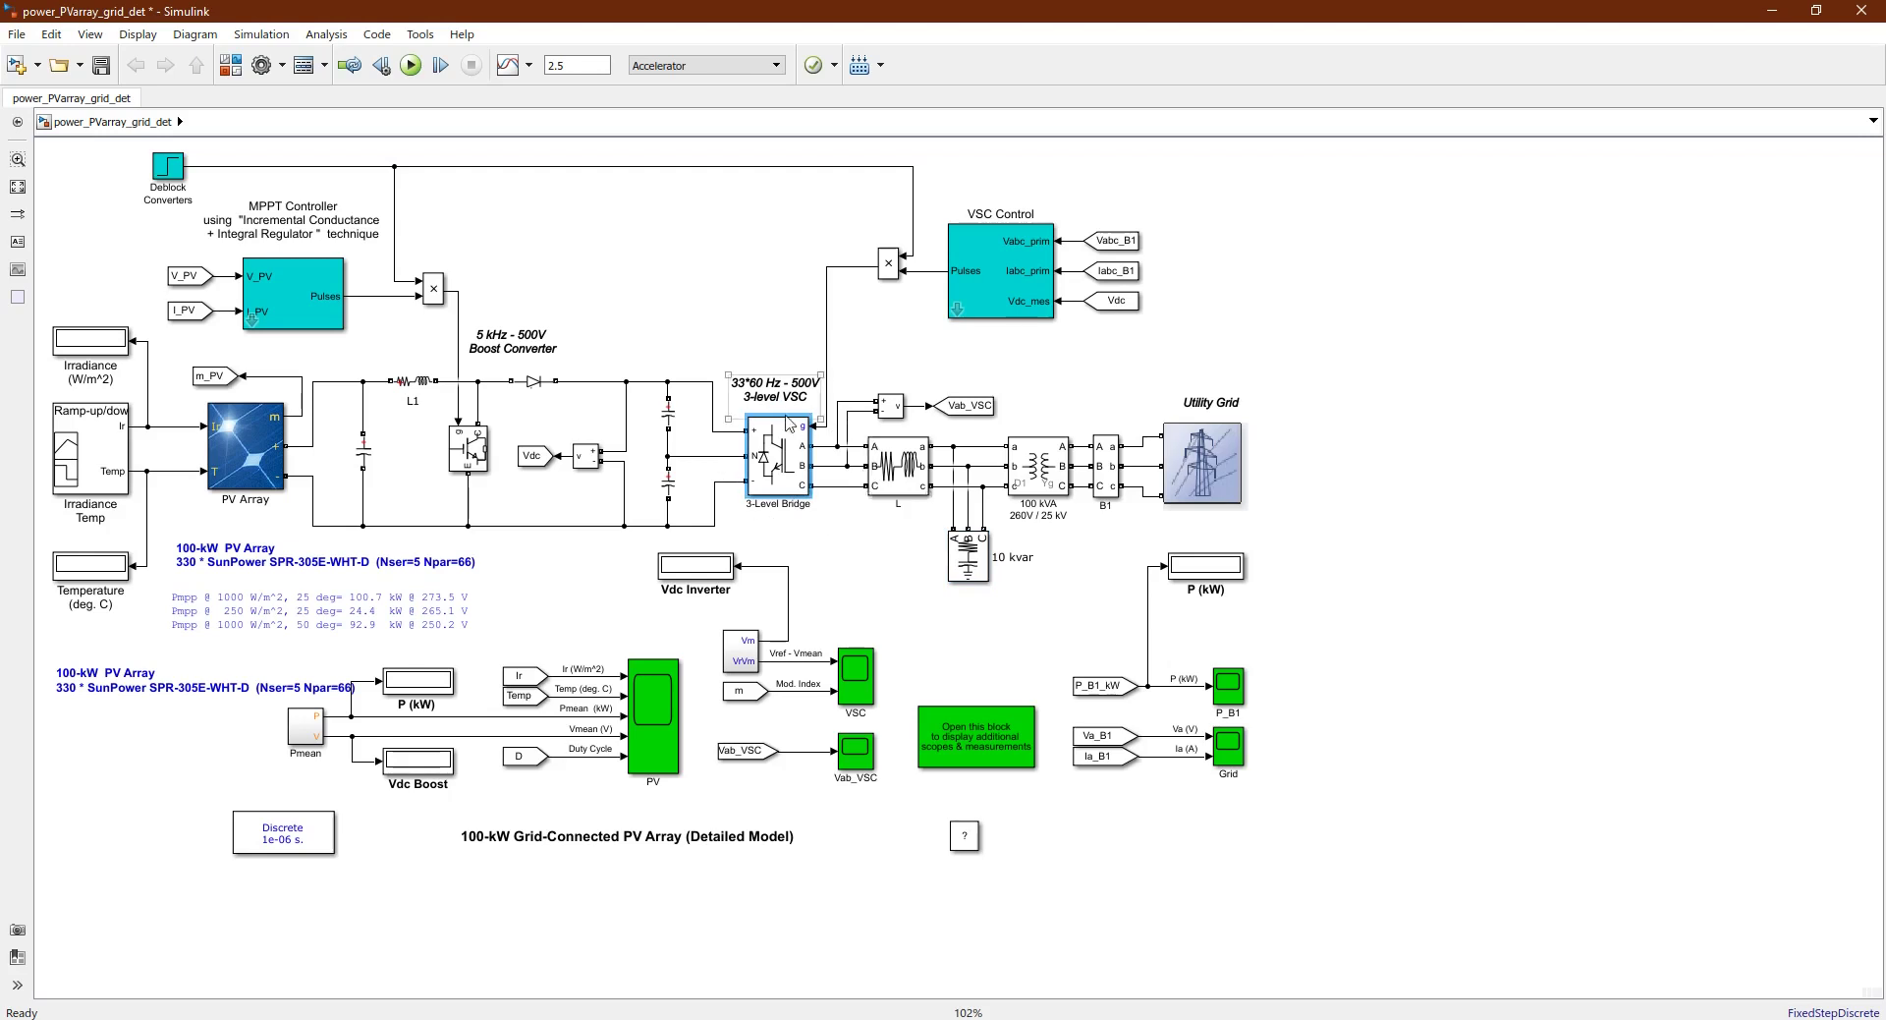
left_click(1021, 262)
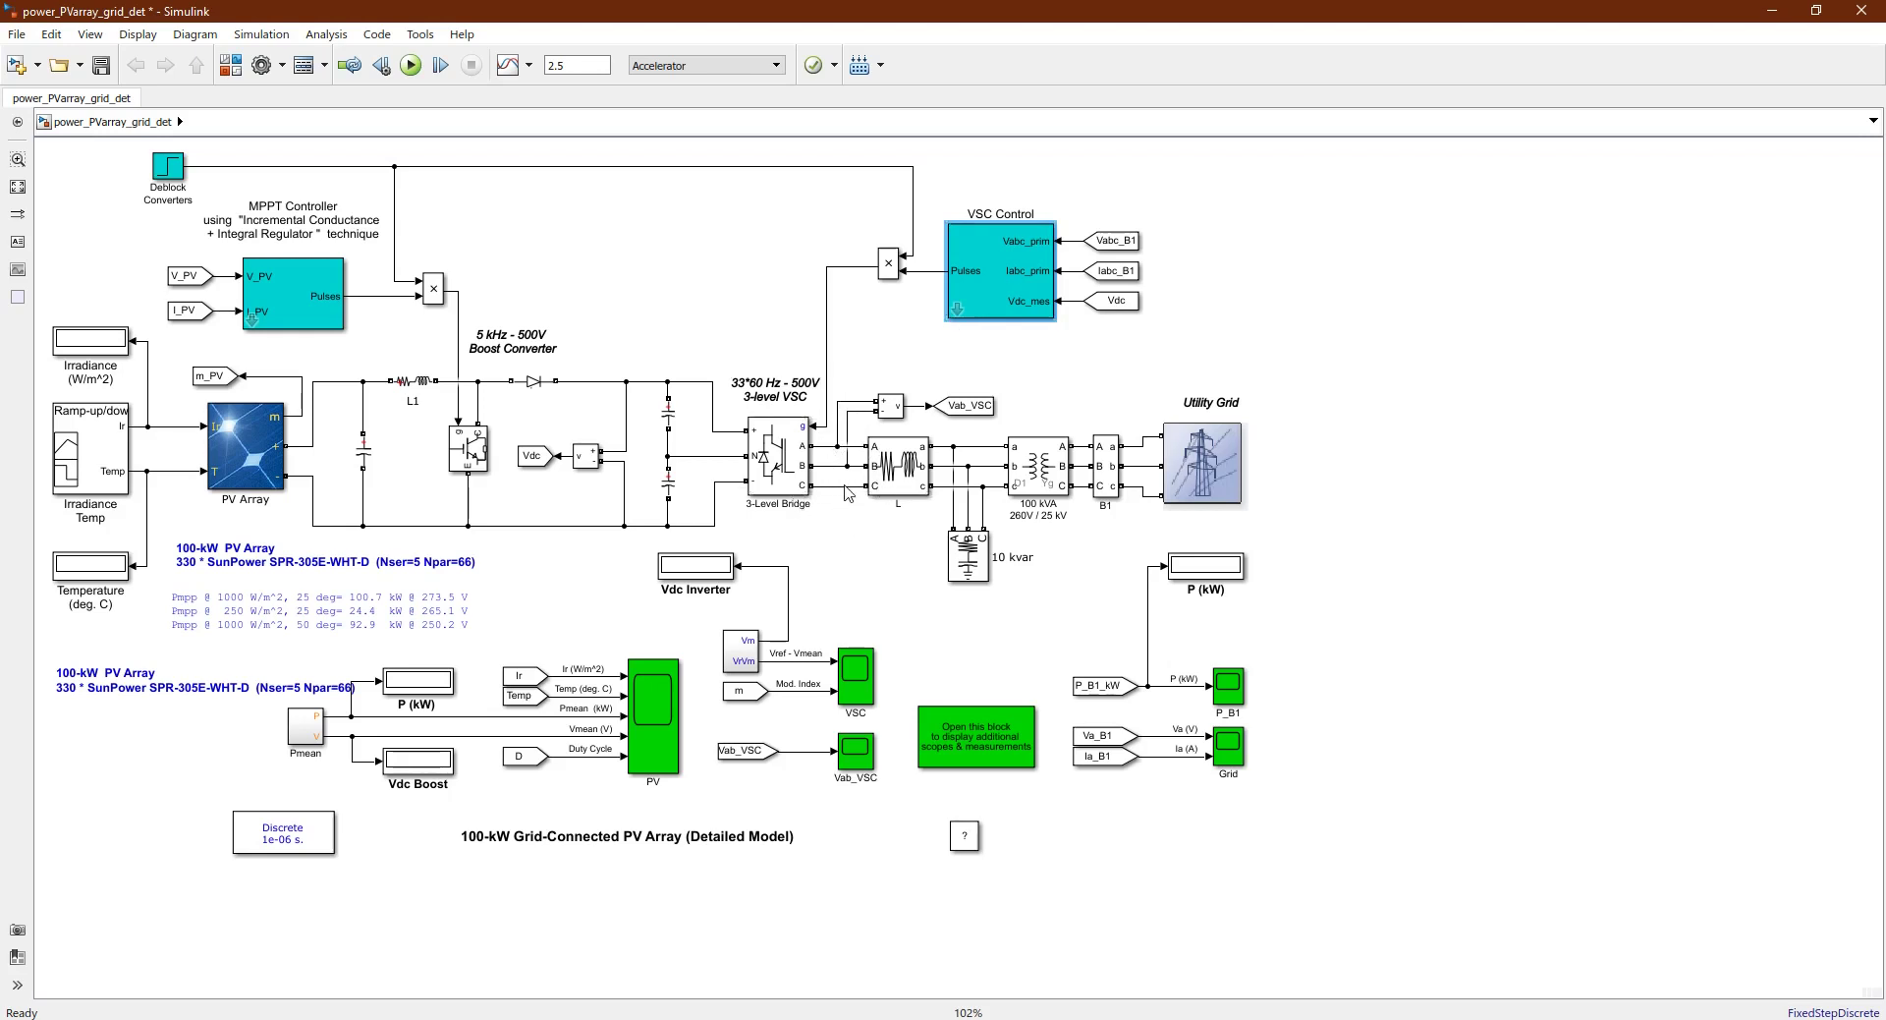
left_click(836, 539)
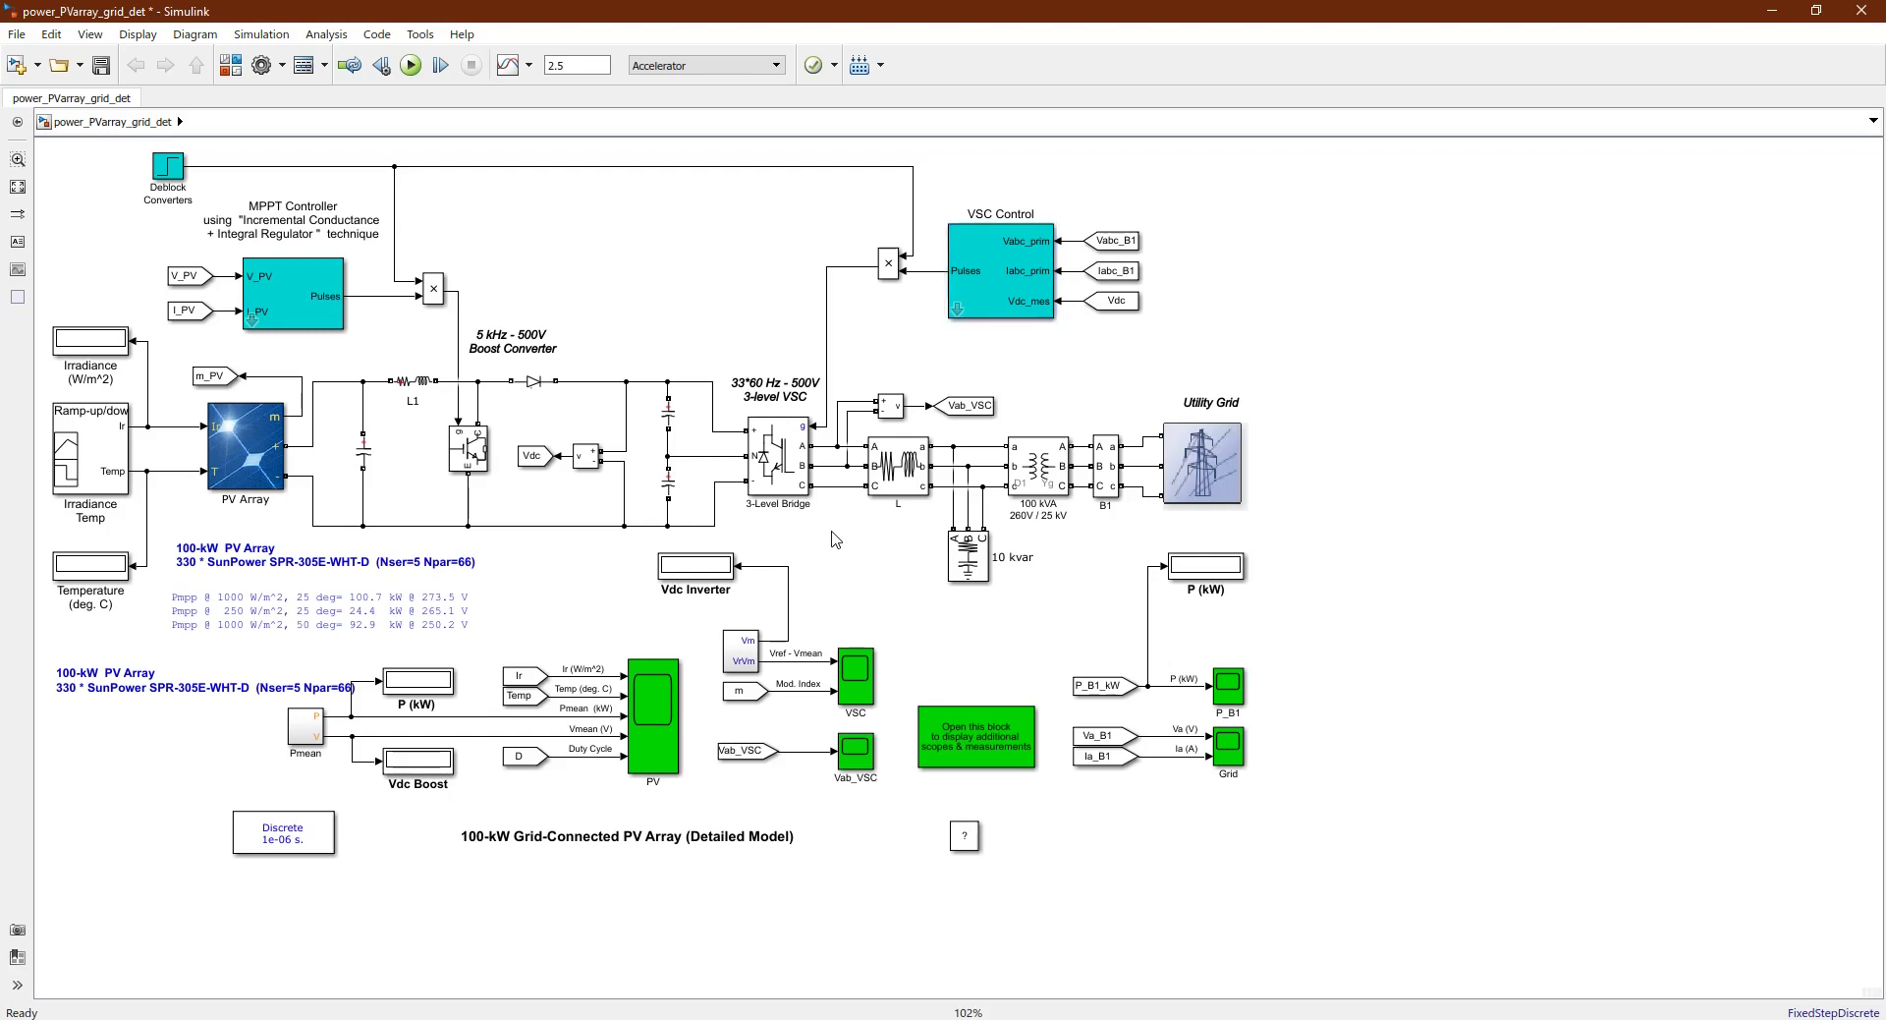
Open the subsystem for additional scopes and measurements, inspect its signal routing, and return to the top-level model
left_click(627, 716)
left_click(664, 724)
double_click(1005, 738)
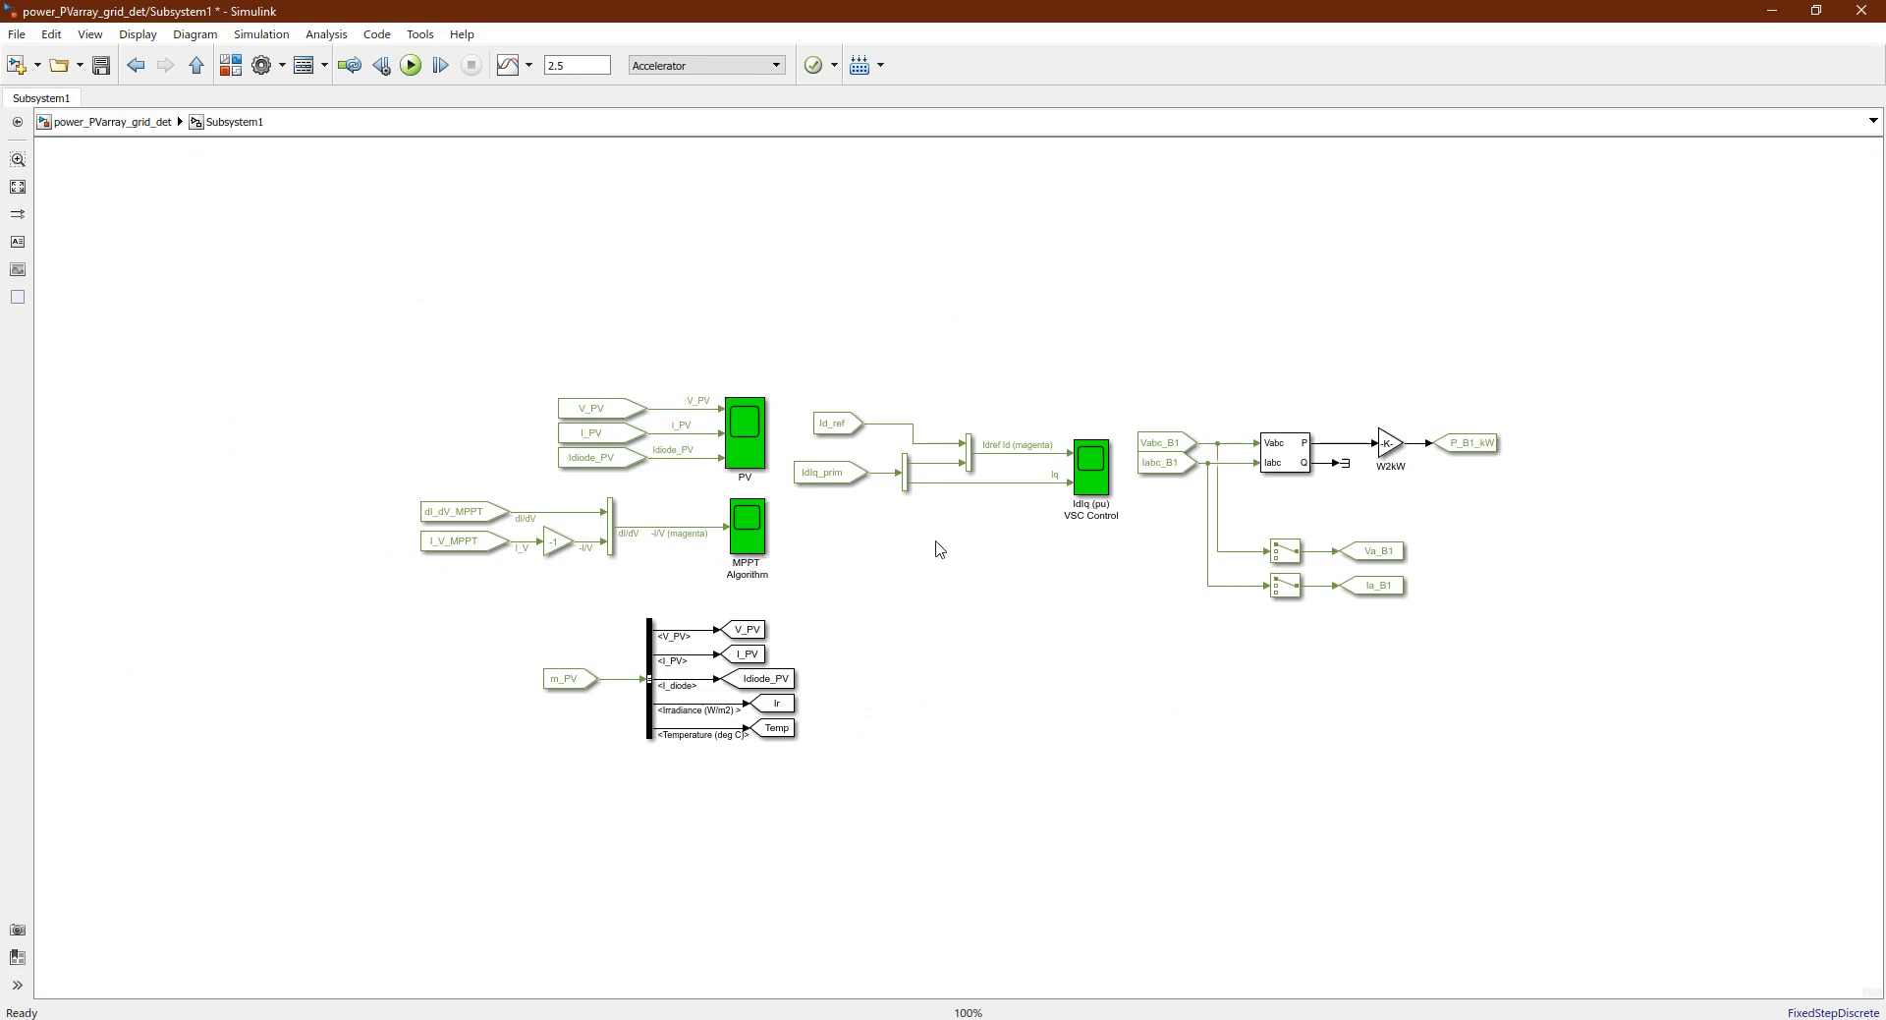
left_click(742, 552)
left_click(127, 122)
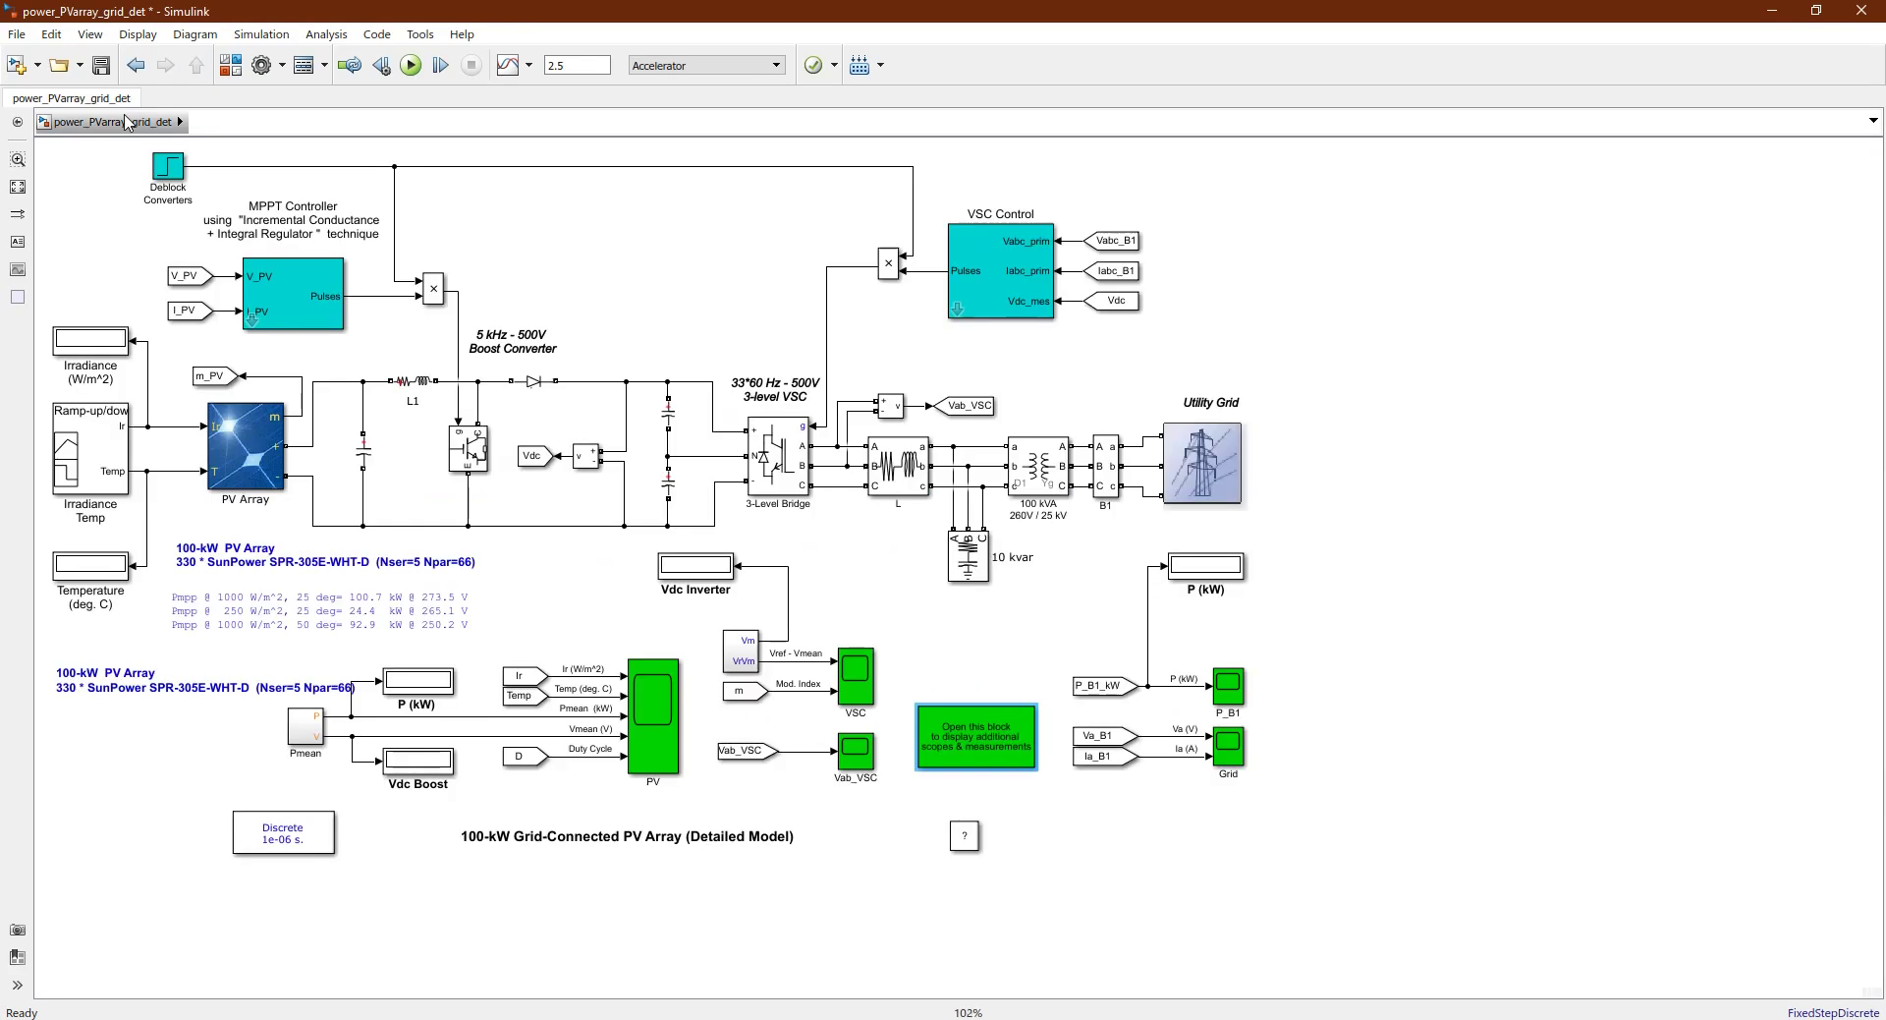
Open the Utility Grid subsystem and match its A, B and C ports to the grid block's connections in the top-level model
left_click(767, 464)
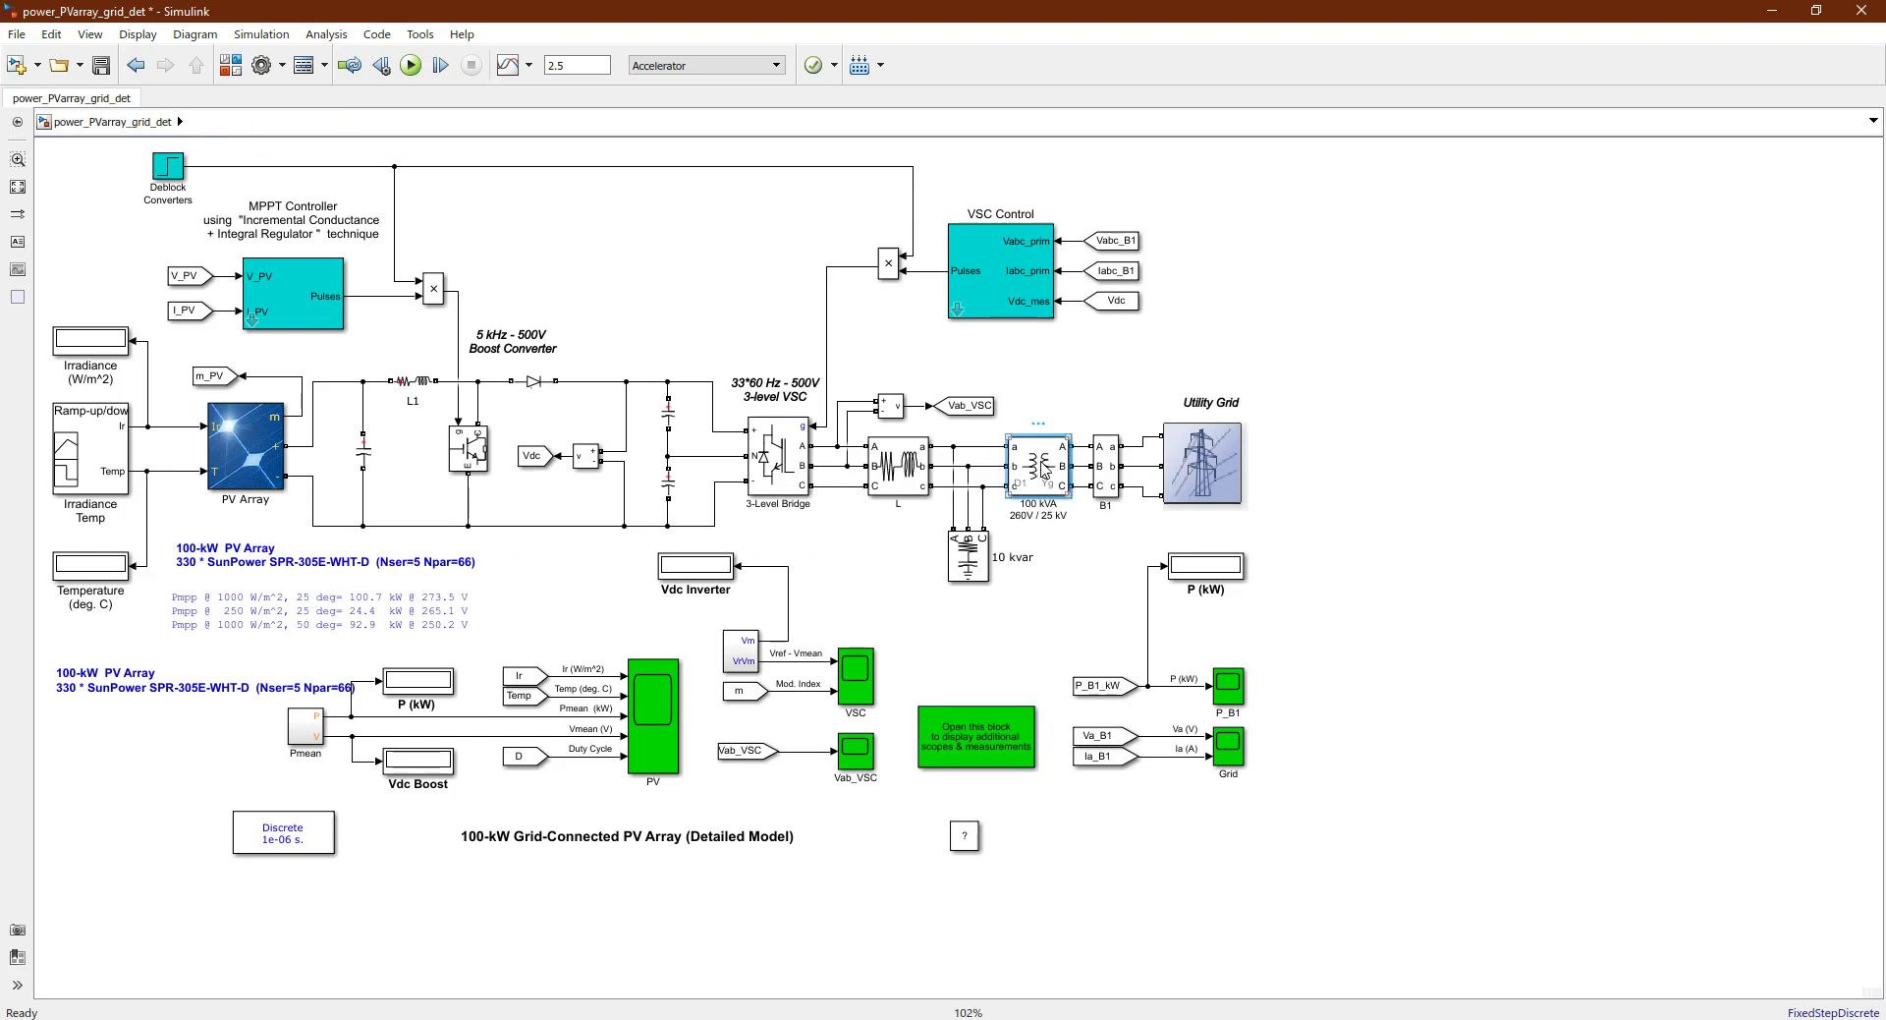
left_click(1182, 454)
left_click(1199, 458)
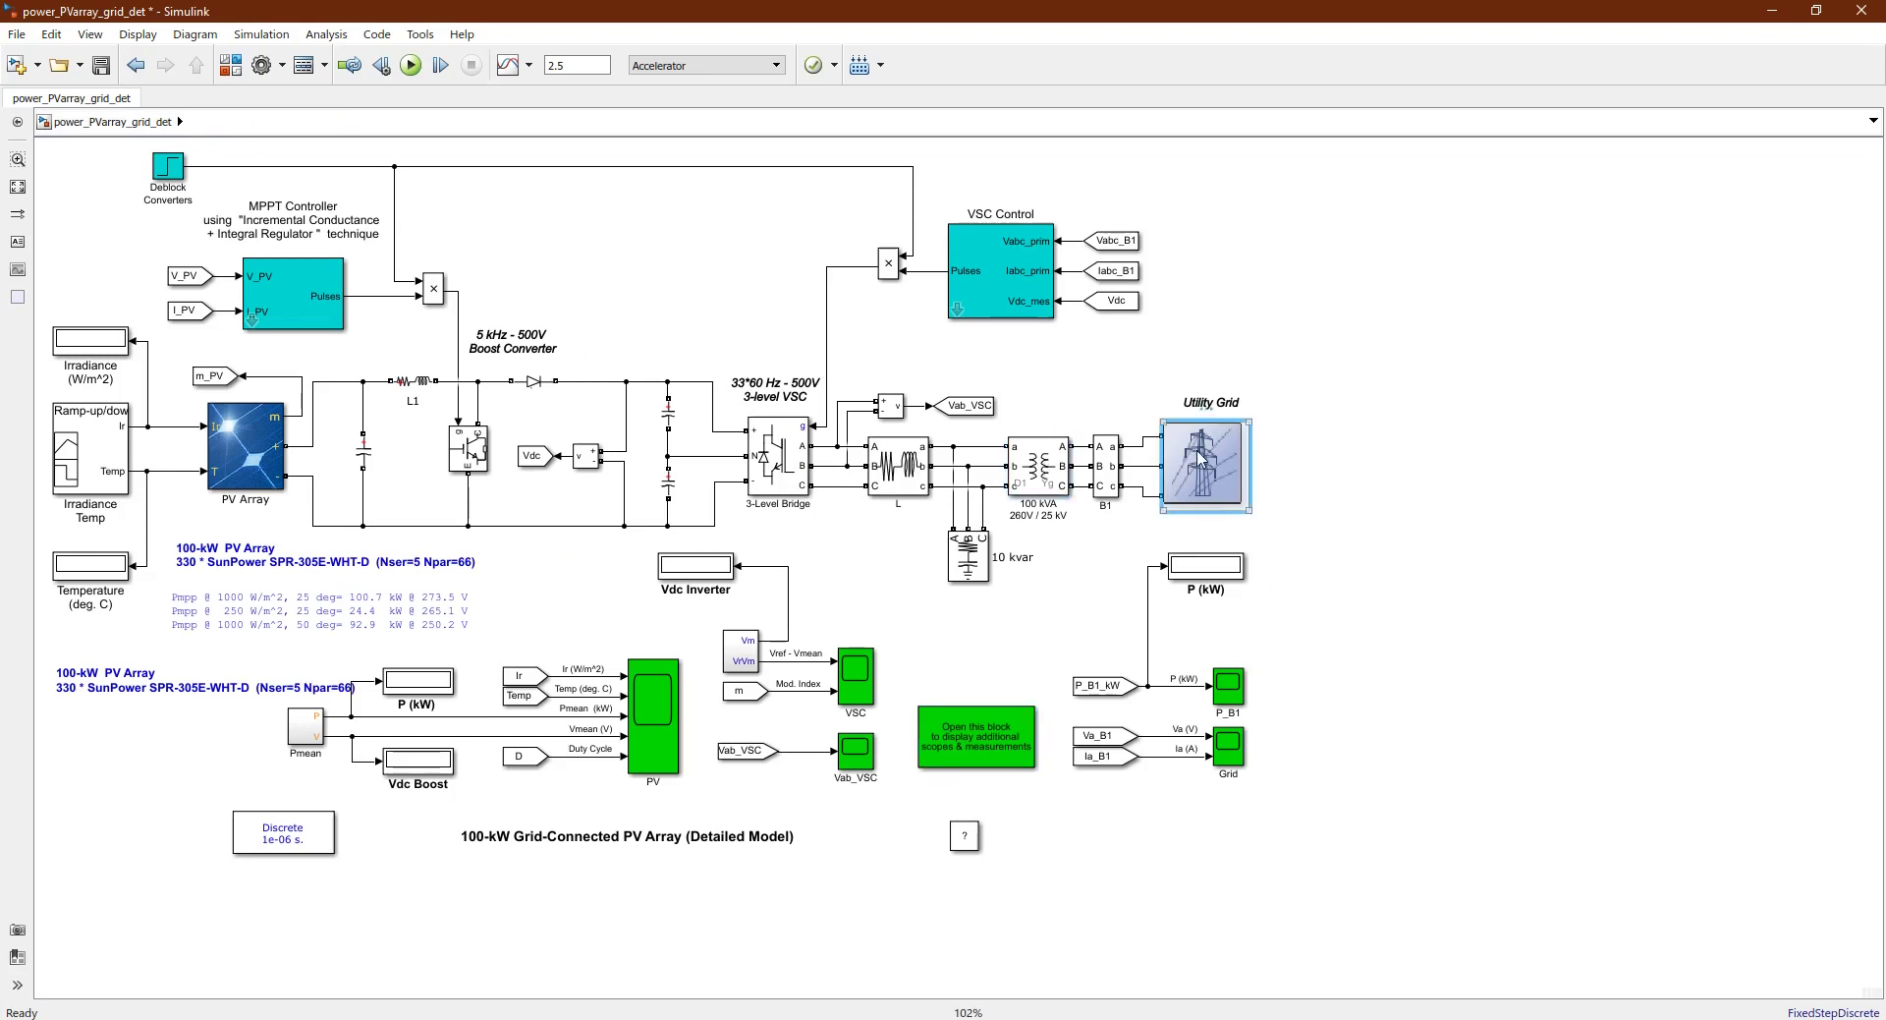
double_click(1198, 458)
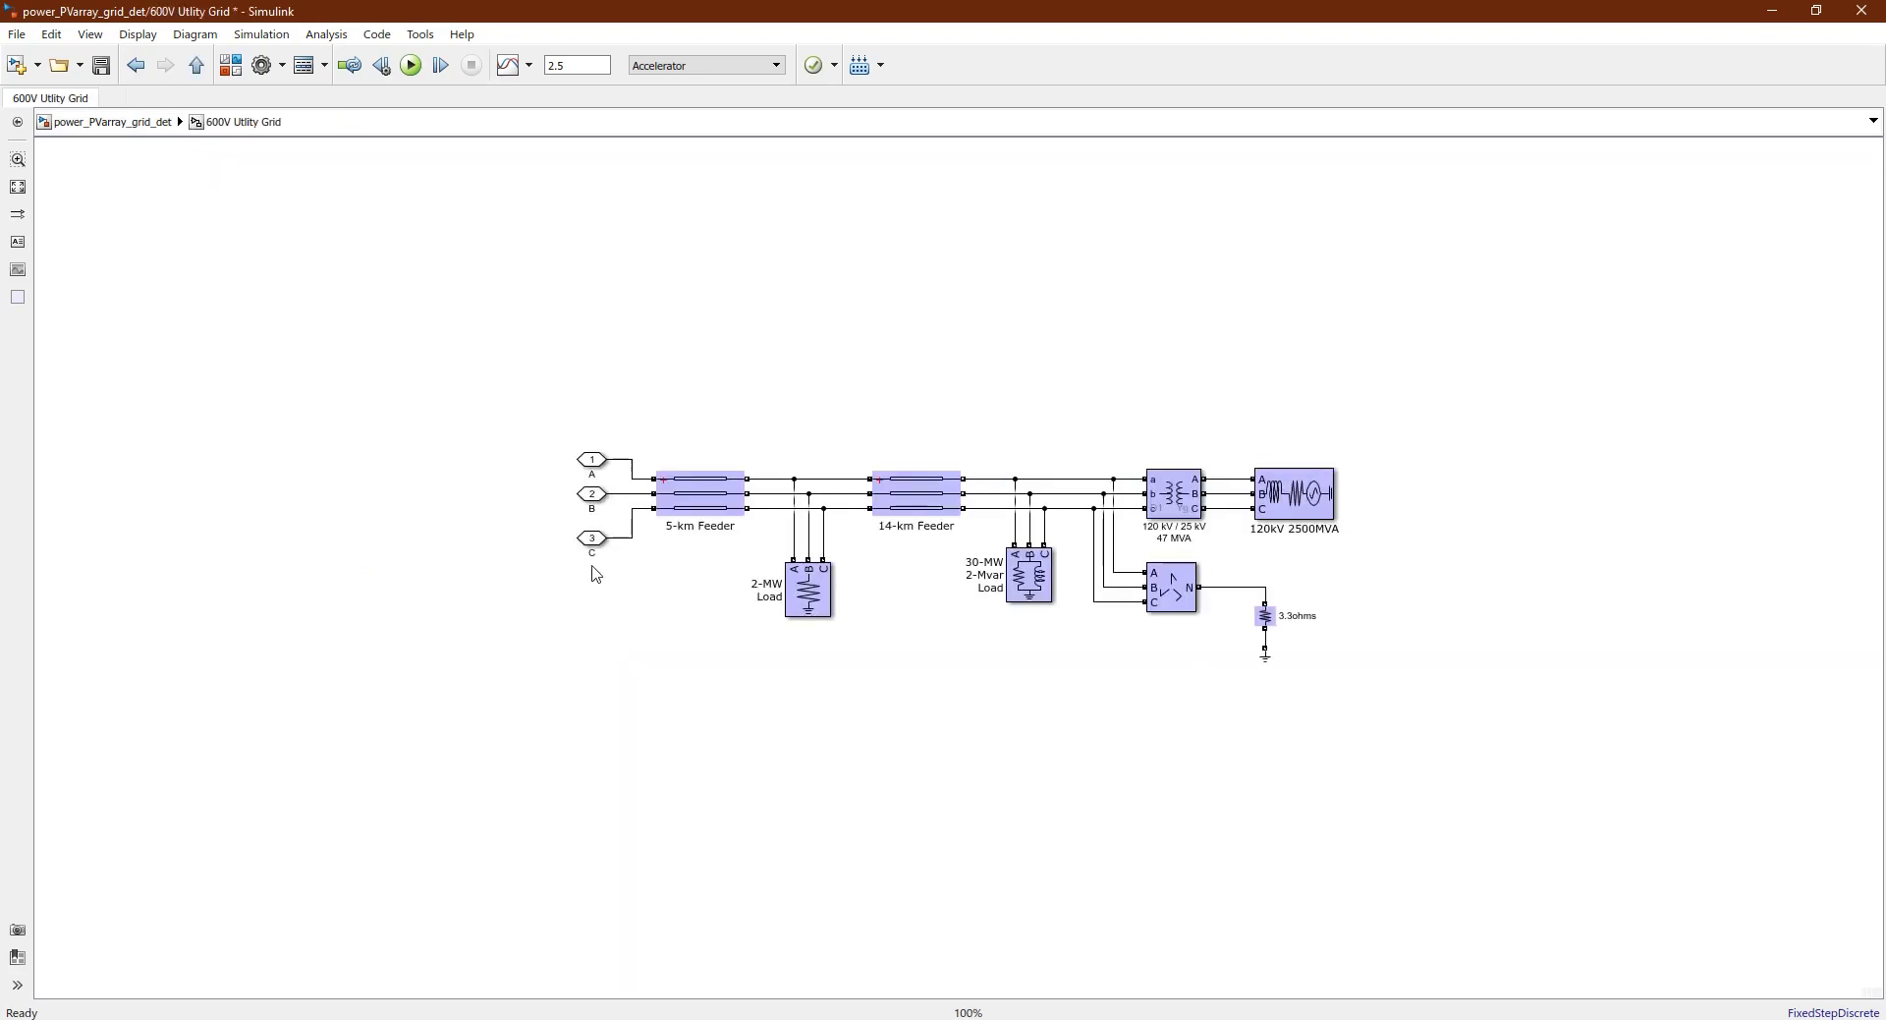
left_click(598, 494)
left_click(601, 519)
left_click(101, 118)
double_click(1200, 472)
Examine the utility grid's 5-km and 14-km feeders, 2-MW and 30-MW loads and 120 kV / 25 kV transformer, and return to the top-level model
left_click(691, 526)
left_click(921, 509)
left_click(806, 587)
left_click(1026, 579)
left_click(1162, 507)
double_click(1200, 527)
double_click(1150, 528)
left_click(93, 129)
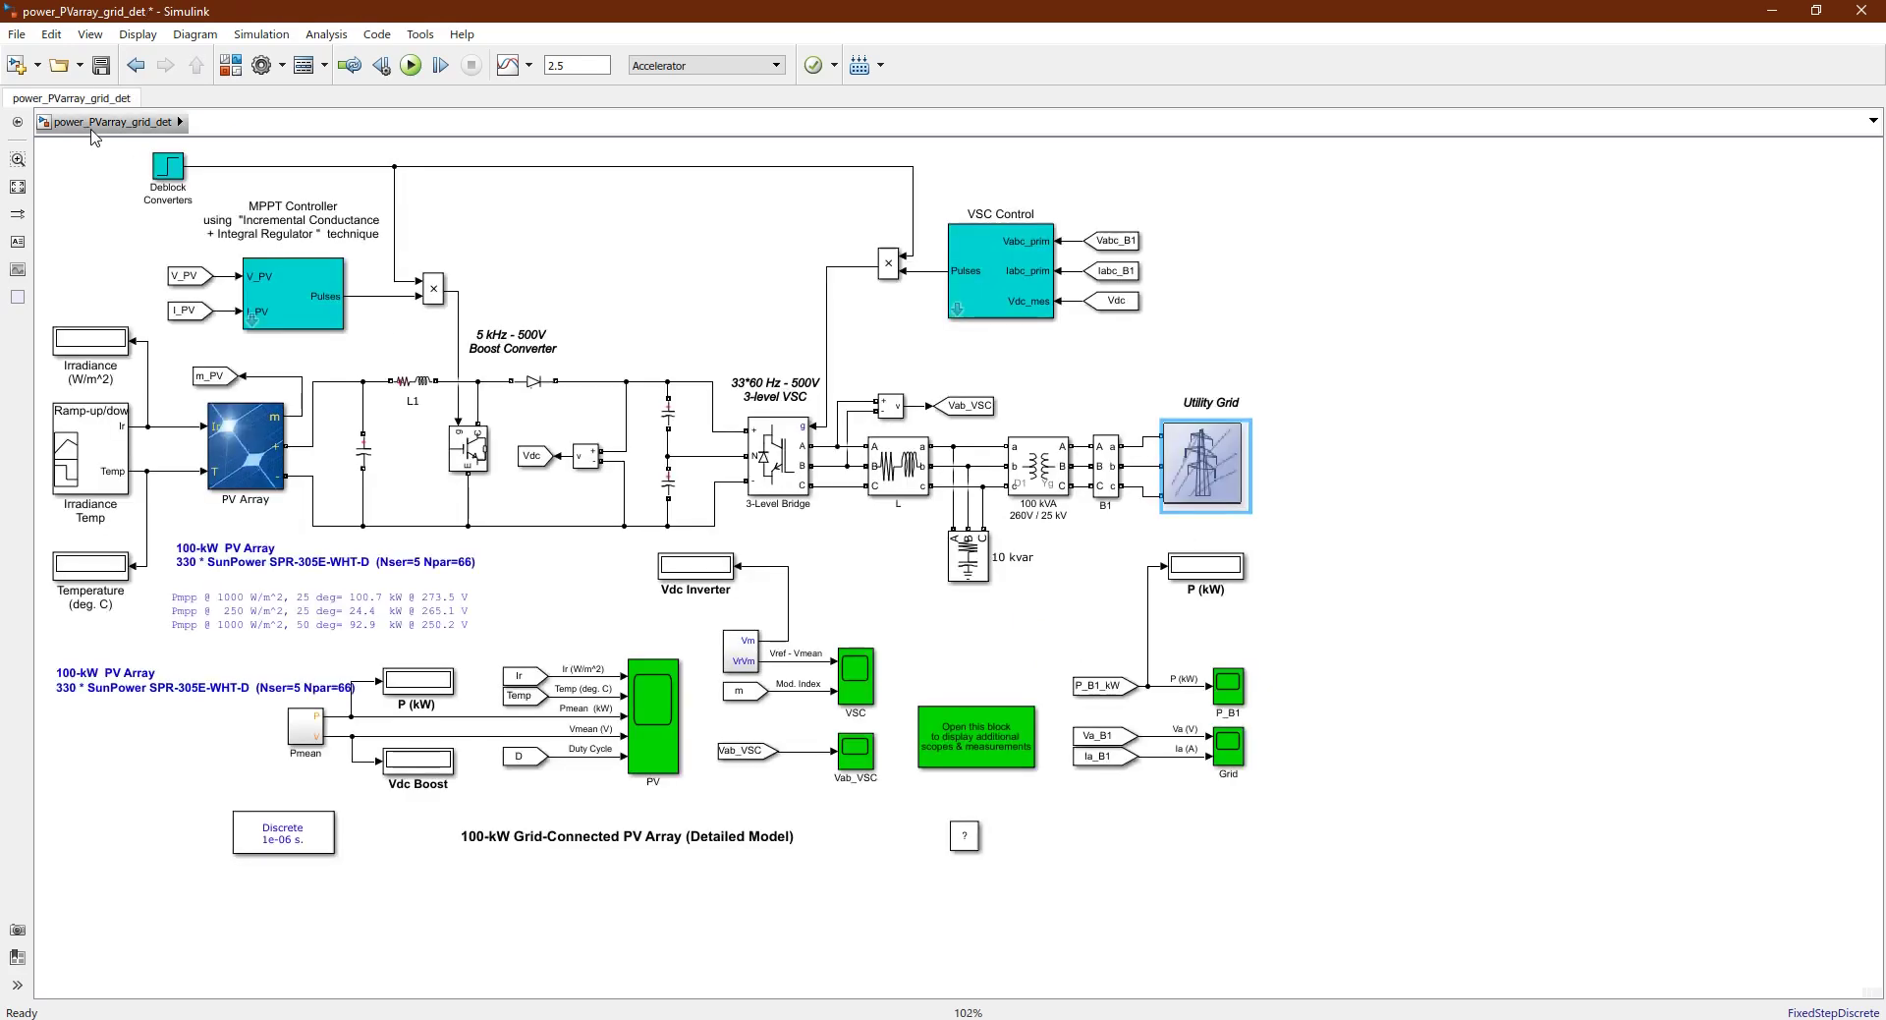
Review the 100-kW PV Array rating note and run the model's simulation with the 2.5 stop time
left_click(236, 479)
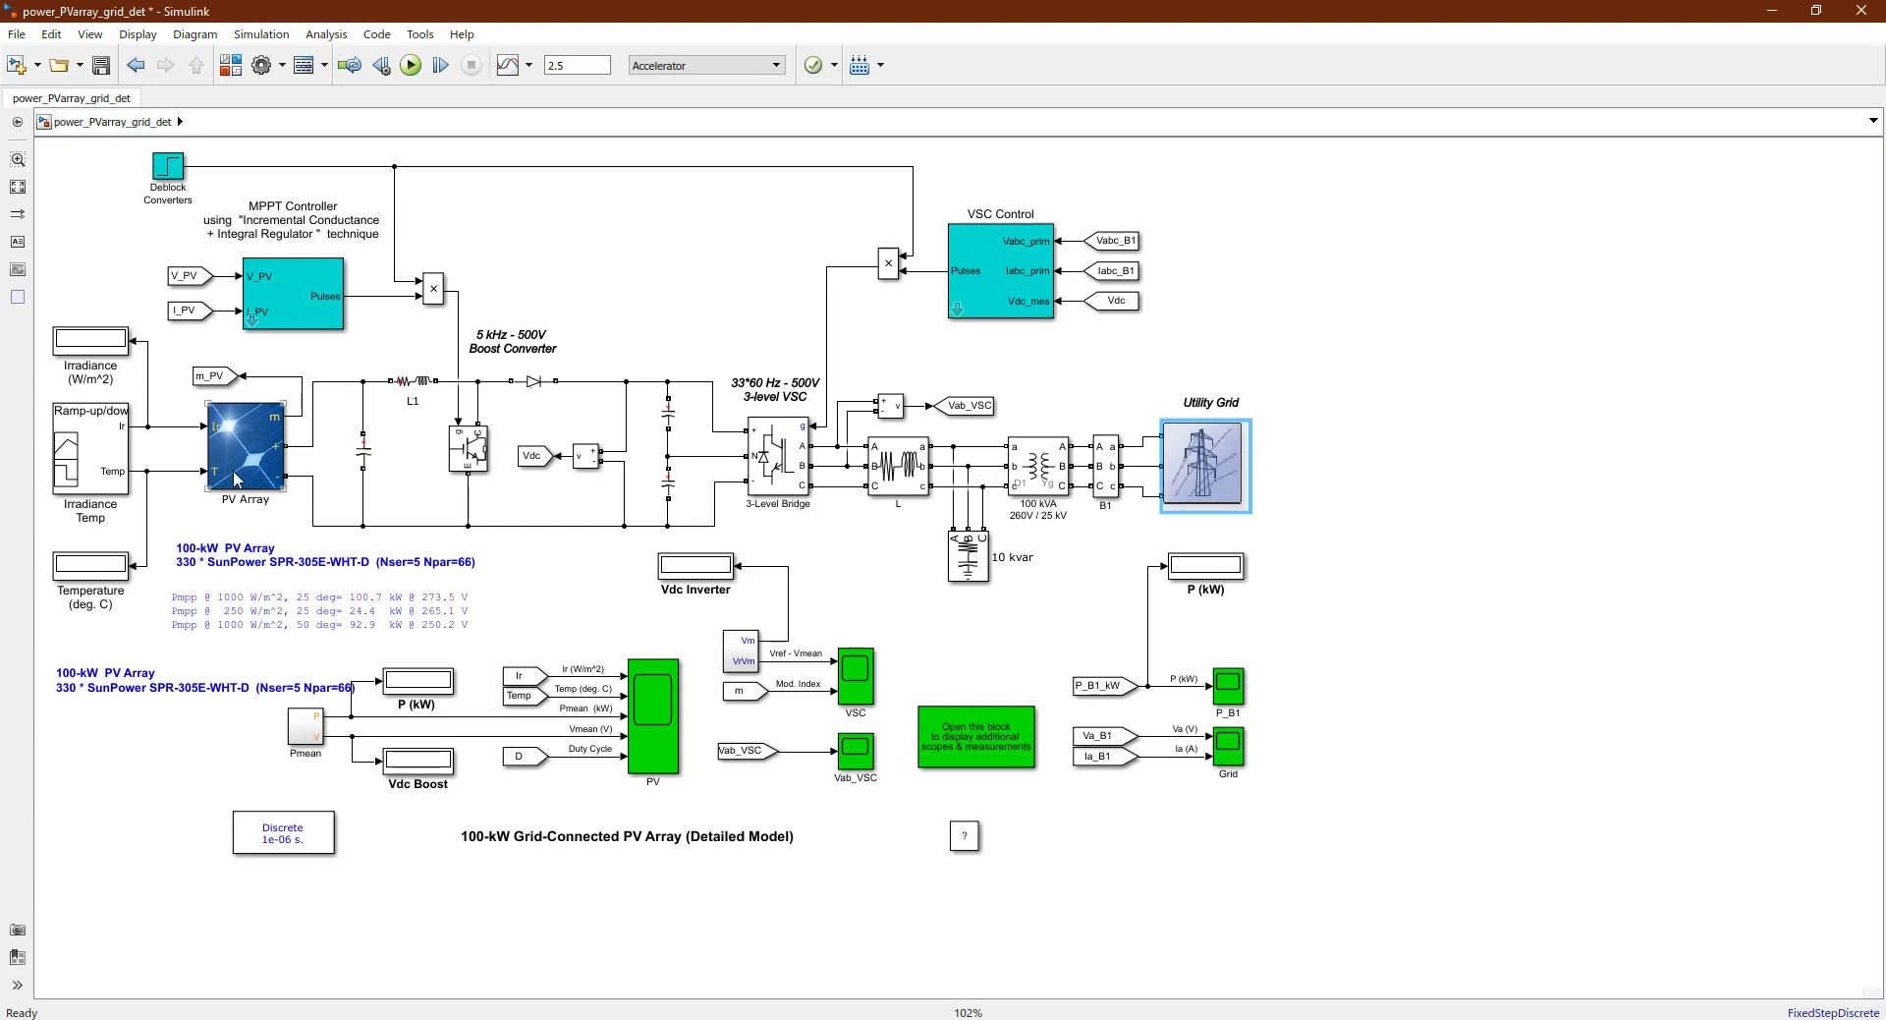
left_click(422, 566)
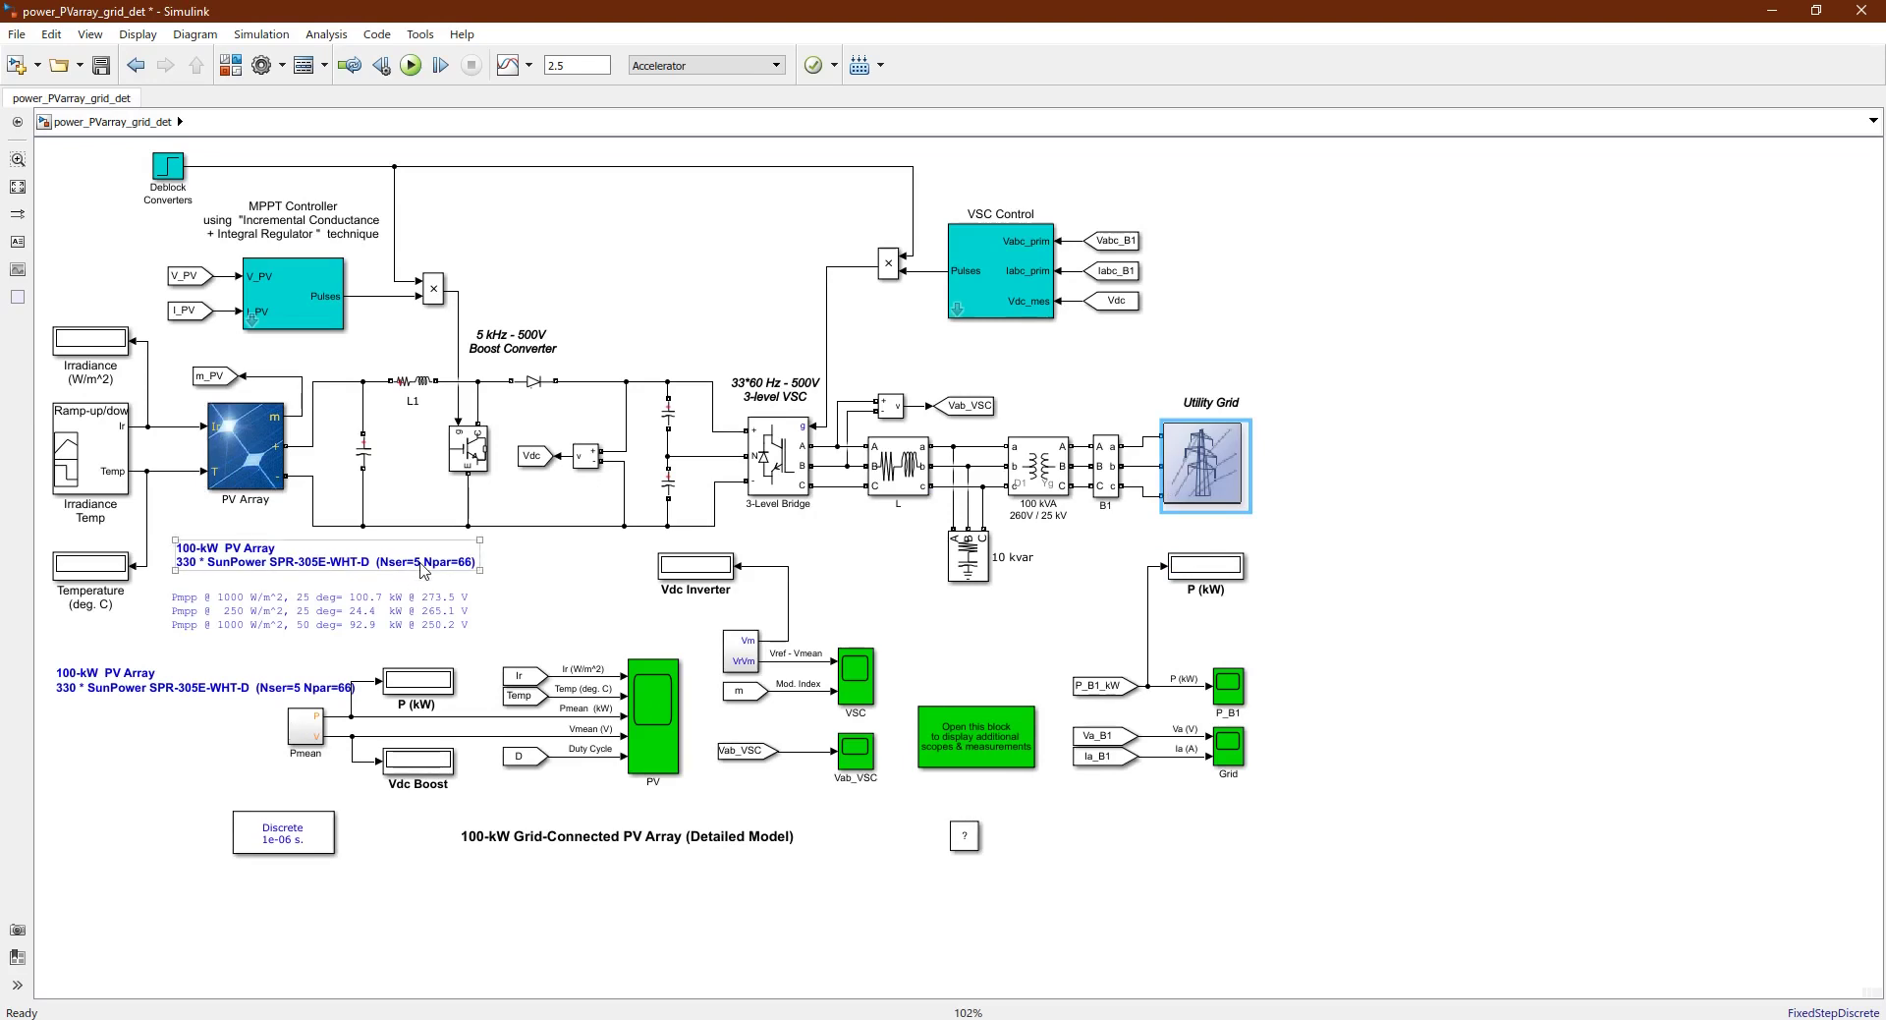
left_click(423, 579)
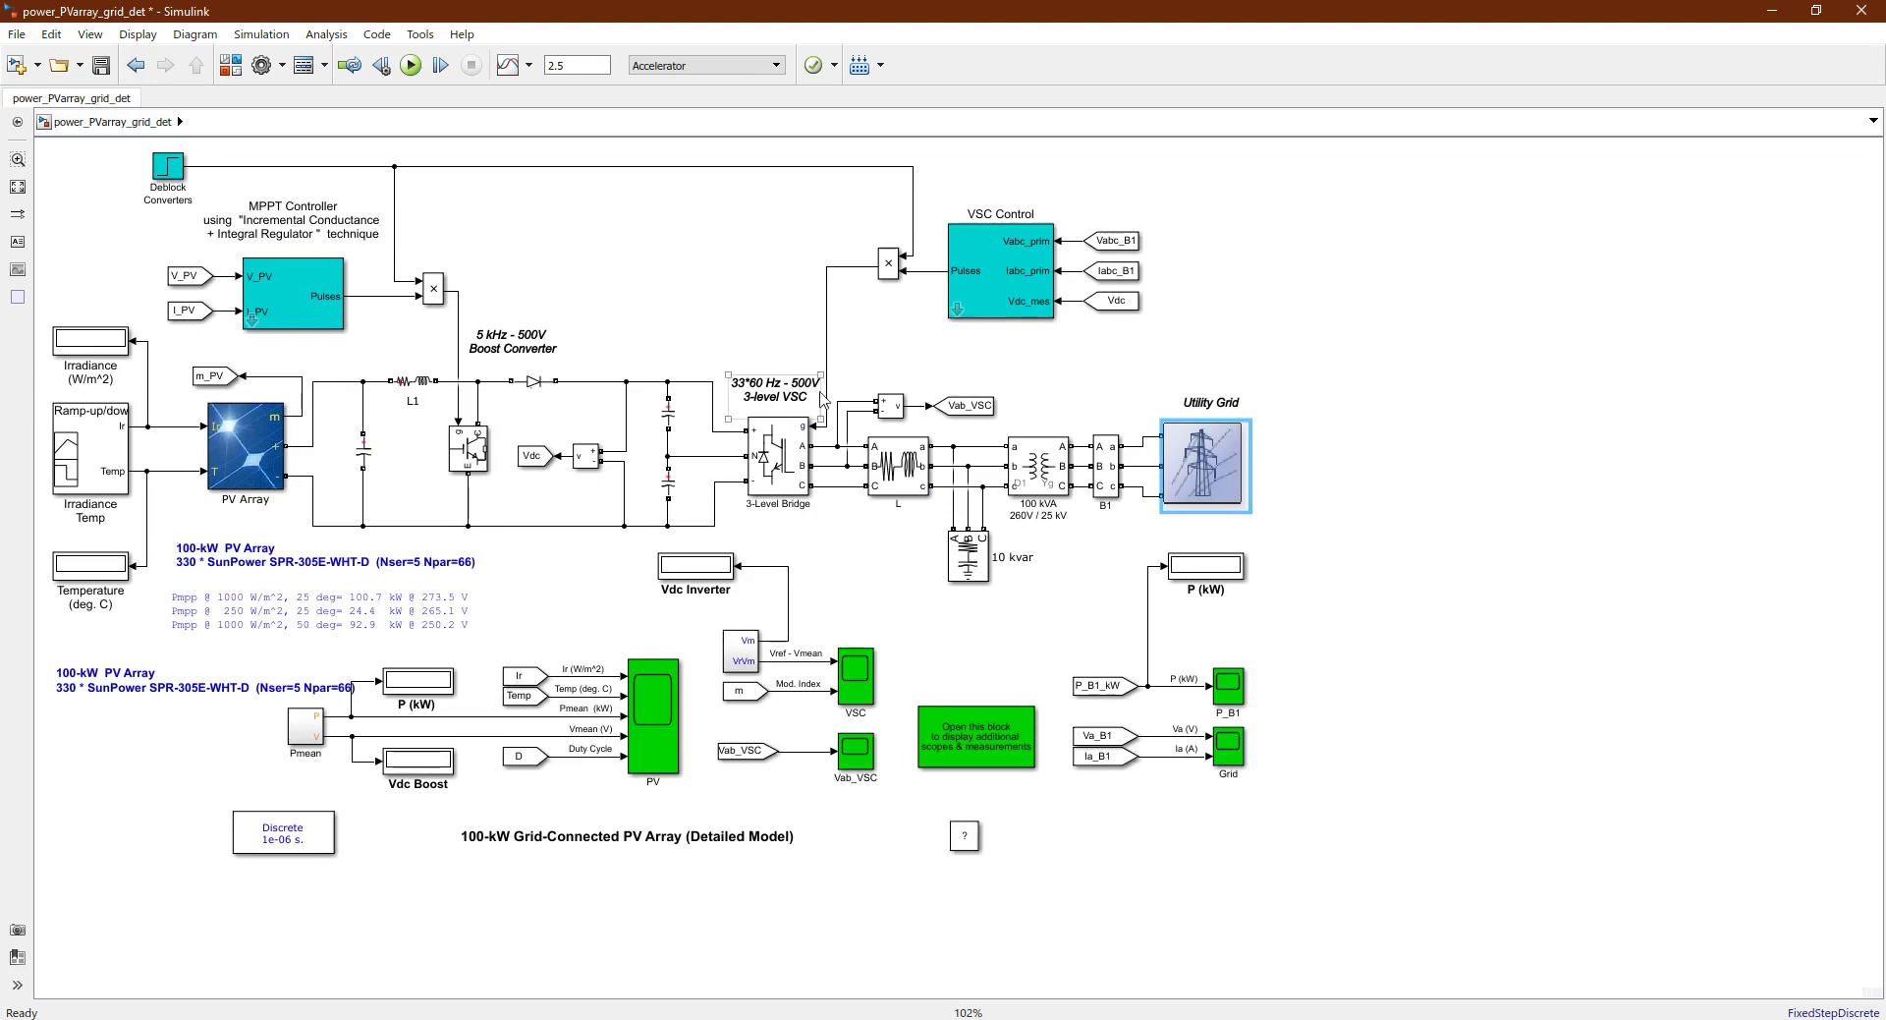
left_click(418, 76)
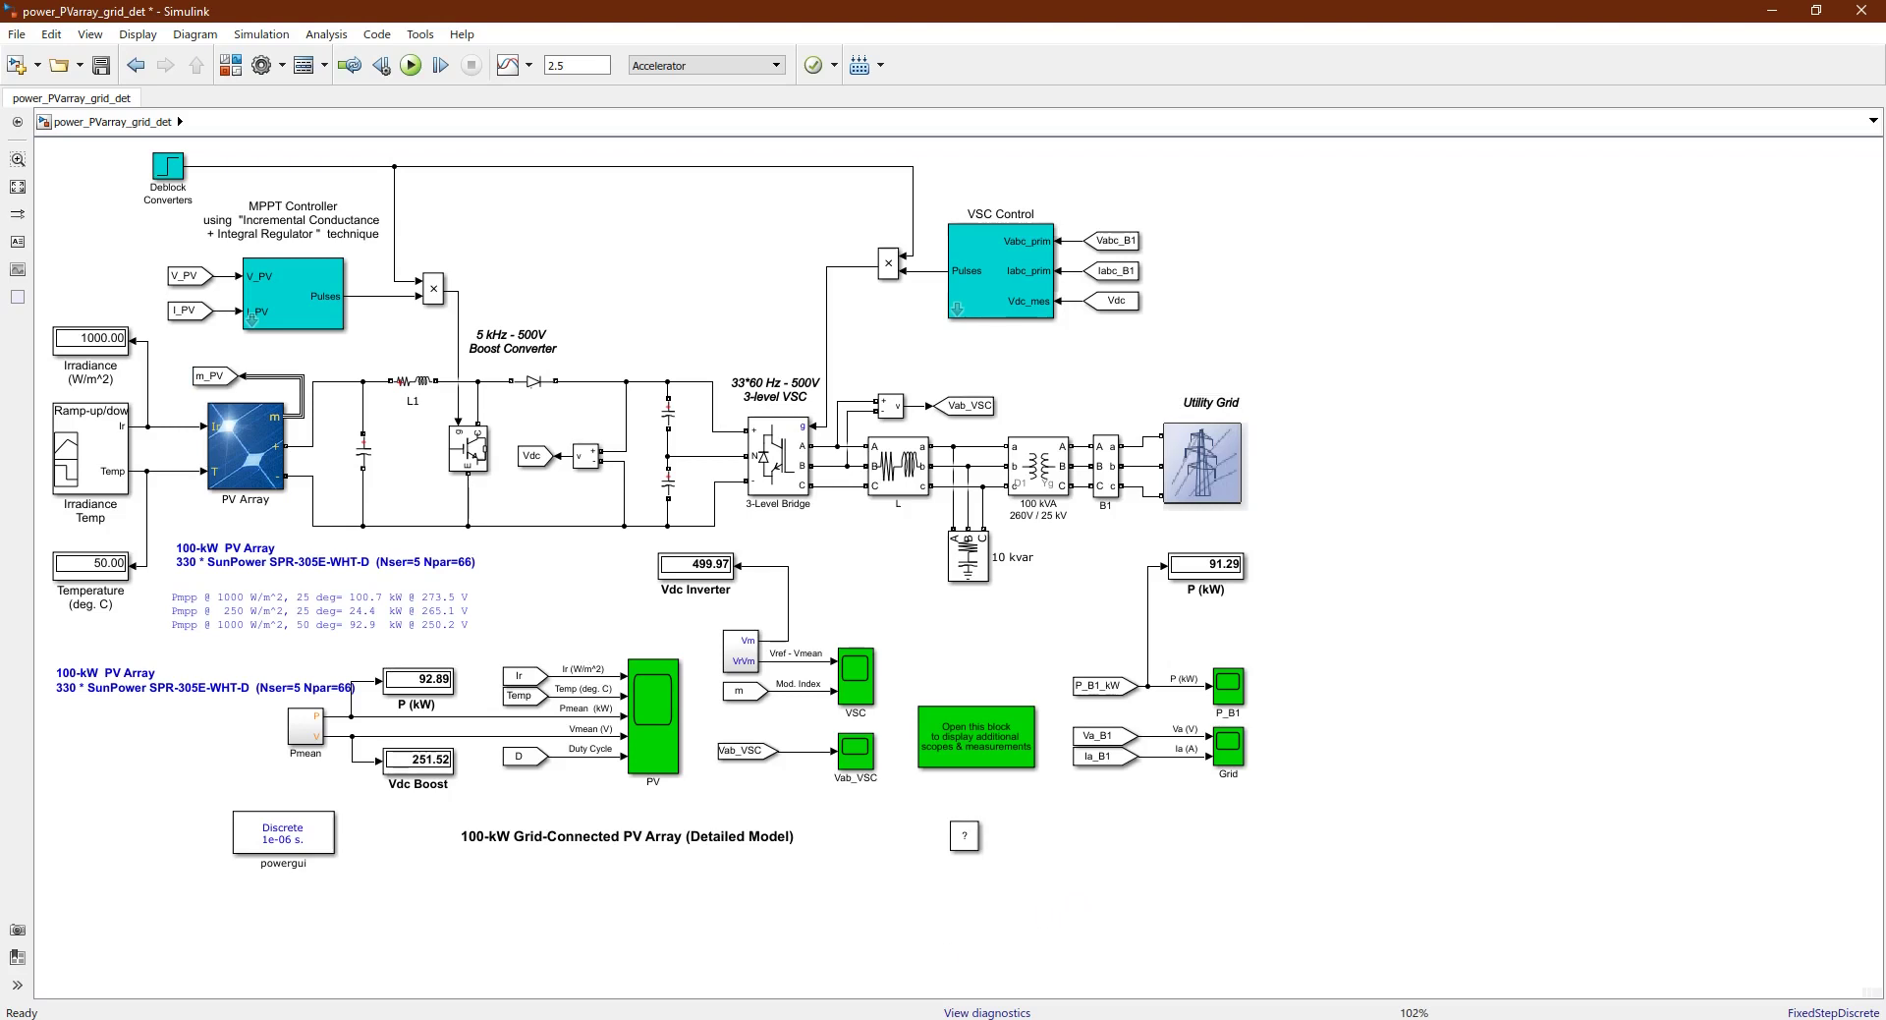
Switch to MATLAB, browse to the Desktop as the new current folder, and cancel the folder selection
key("alt+Tab")
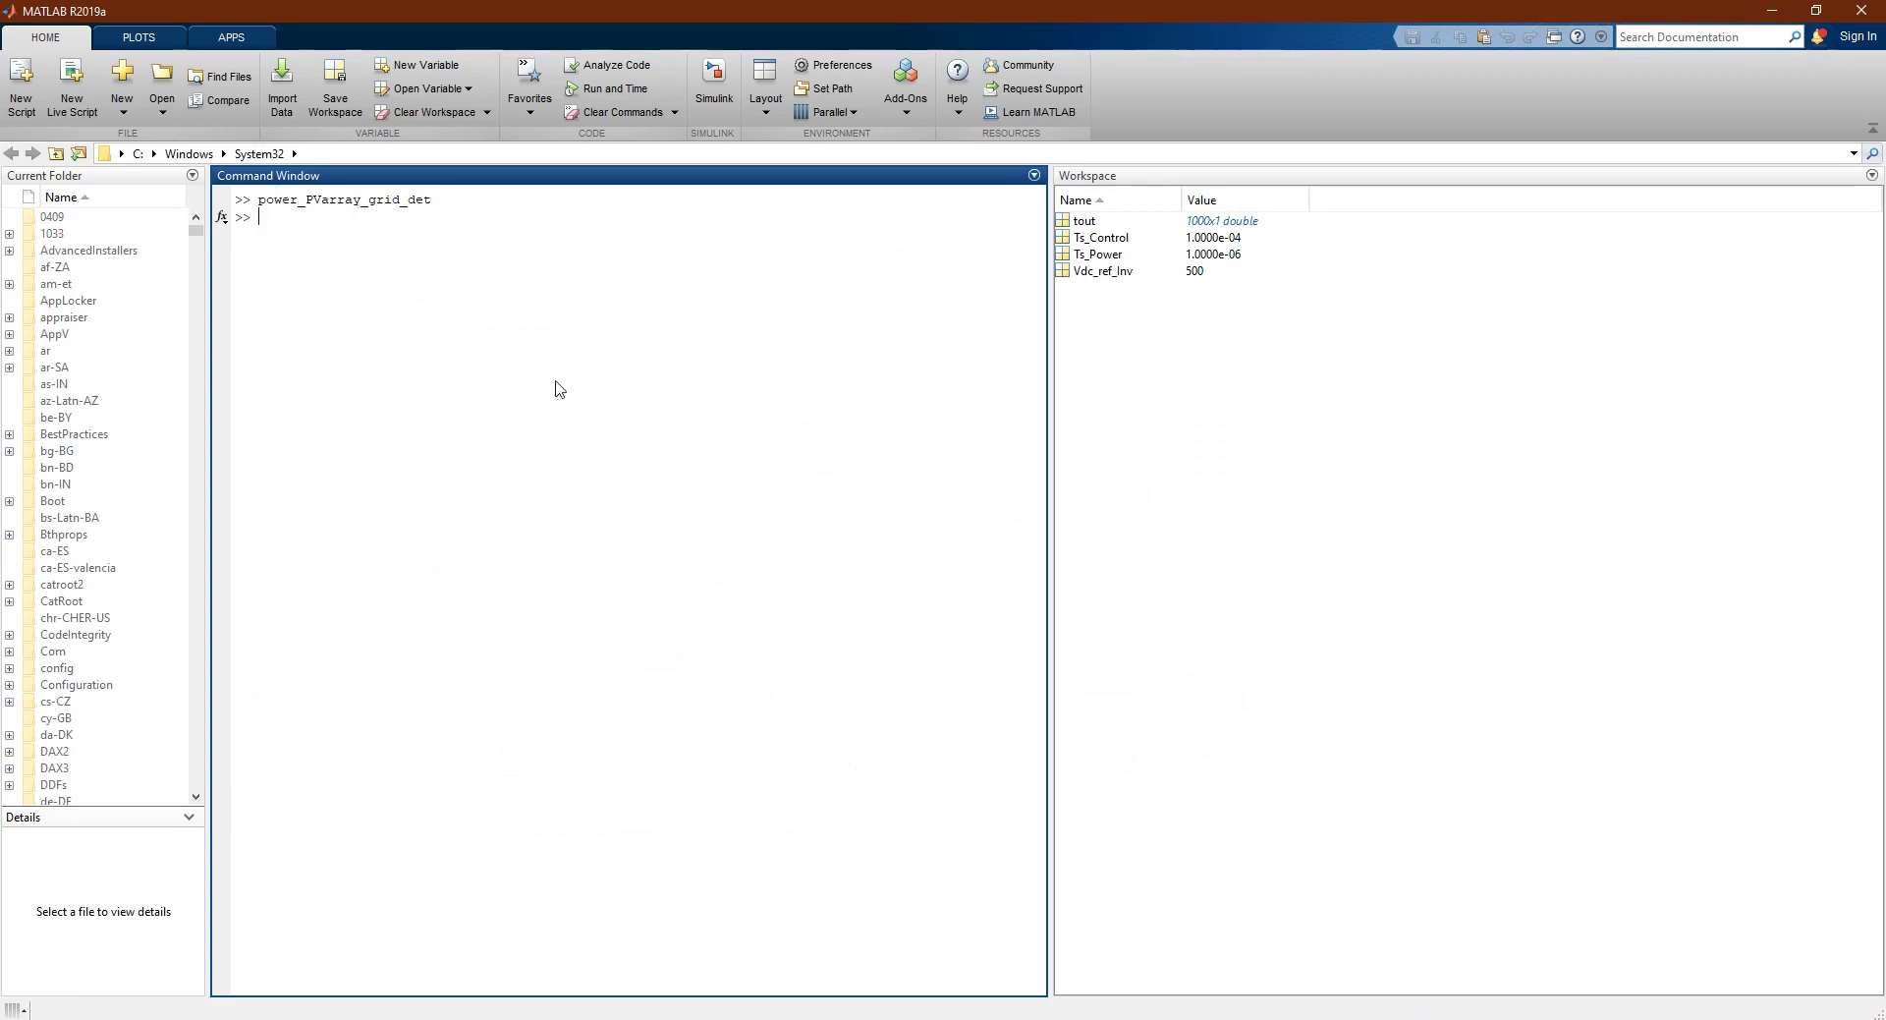
key("alt+Tab")
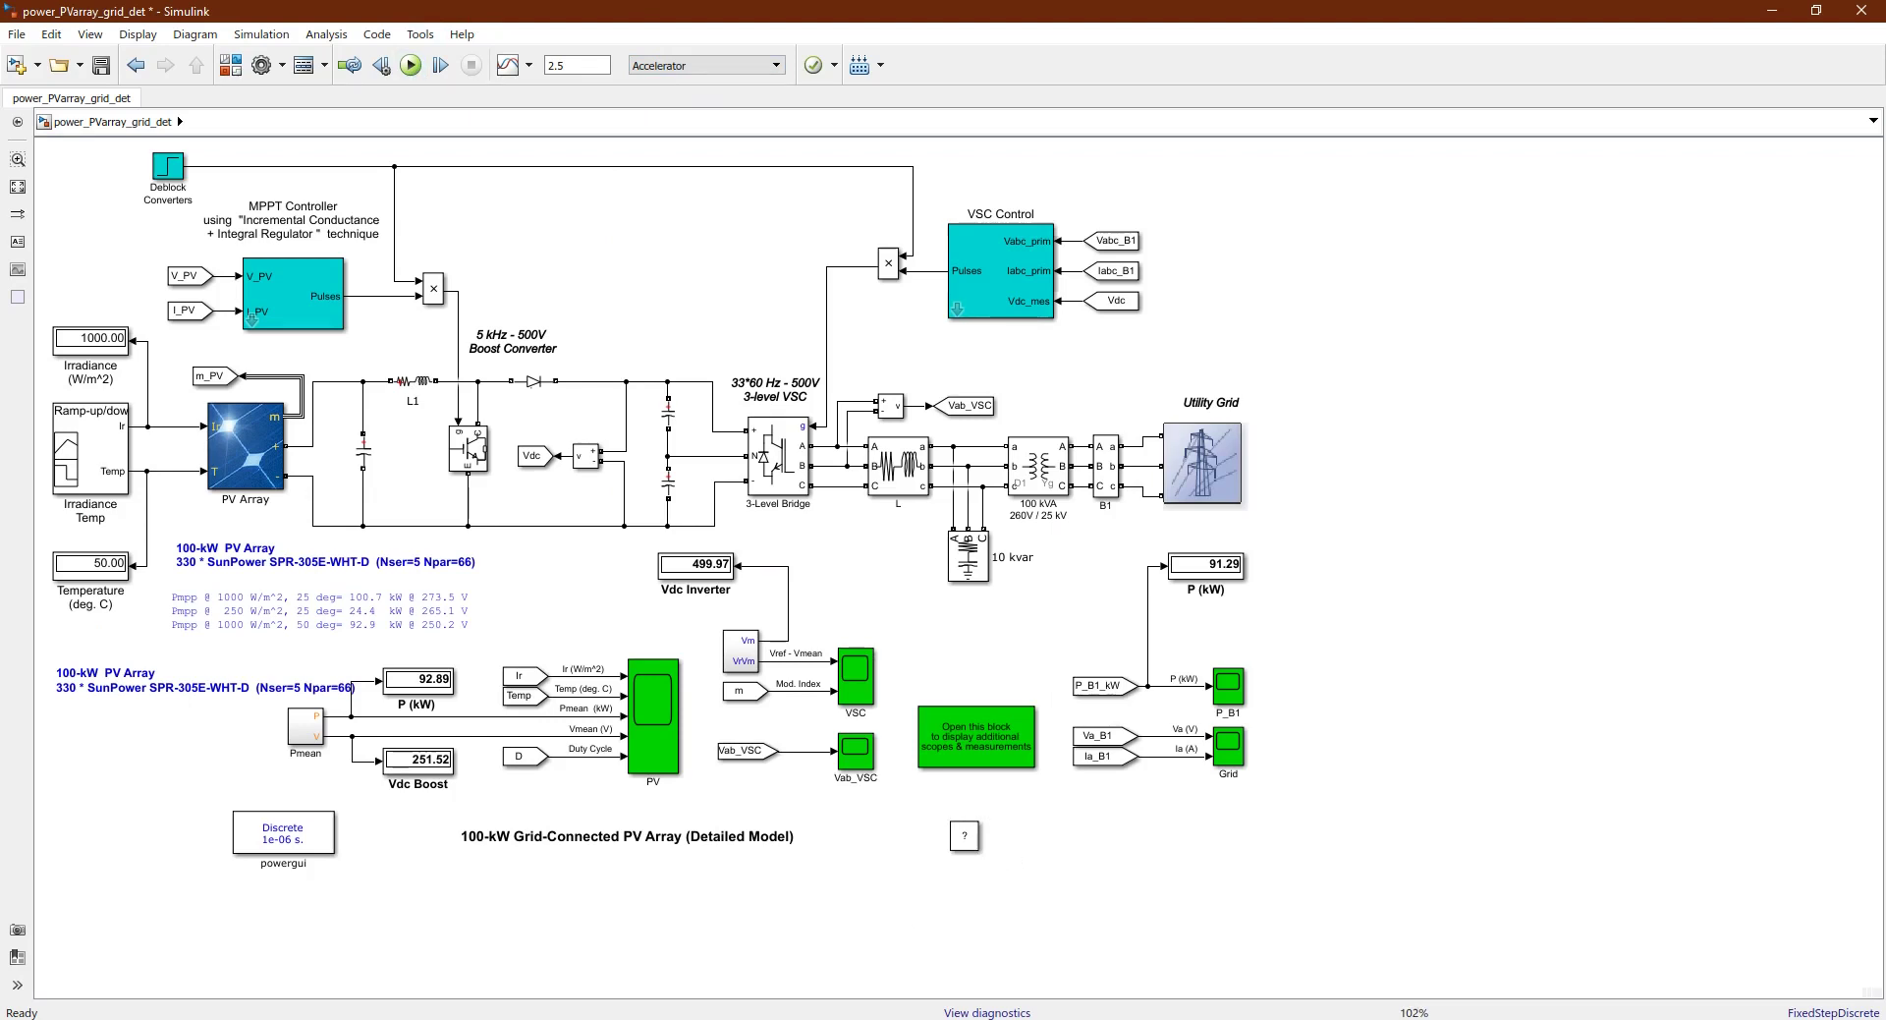
left_click(815, 1018)
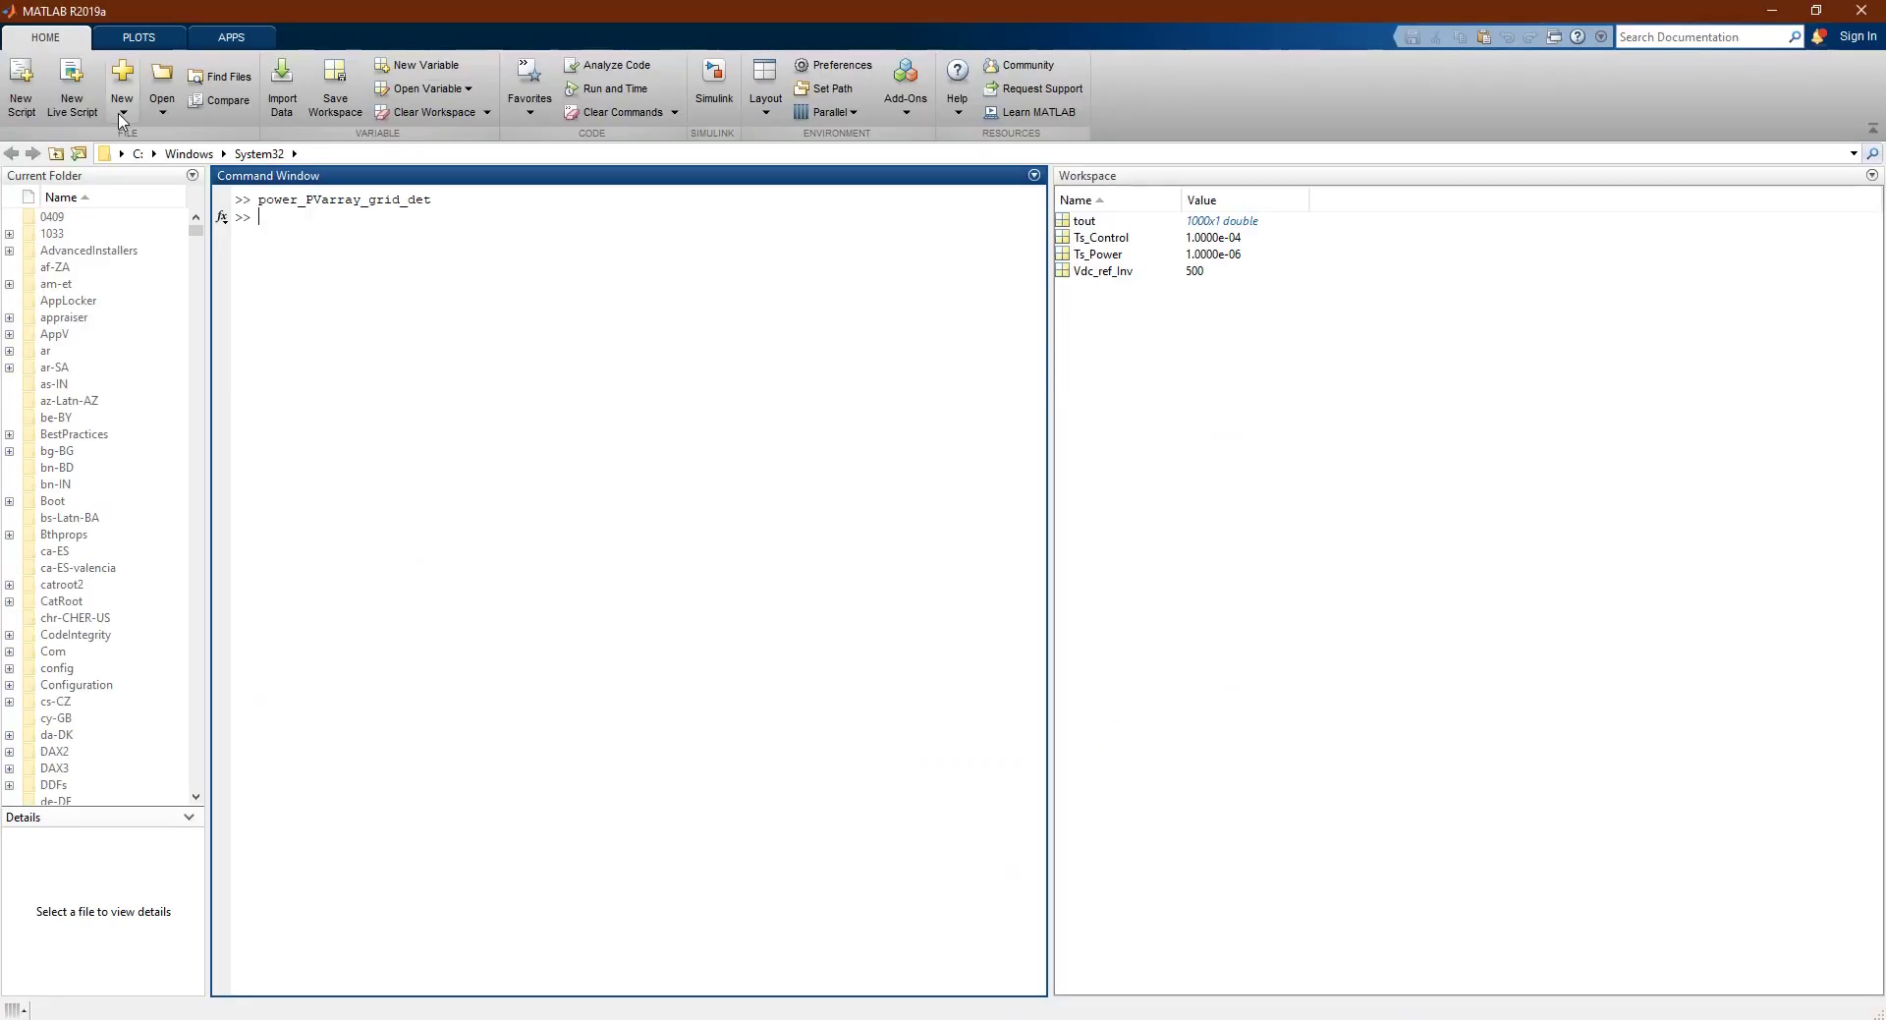
left_click(78, 155)
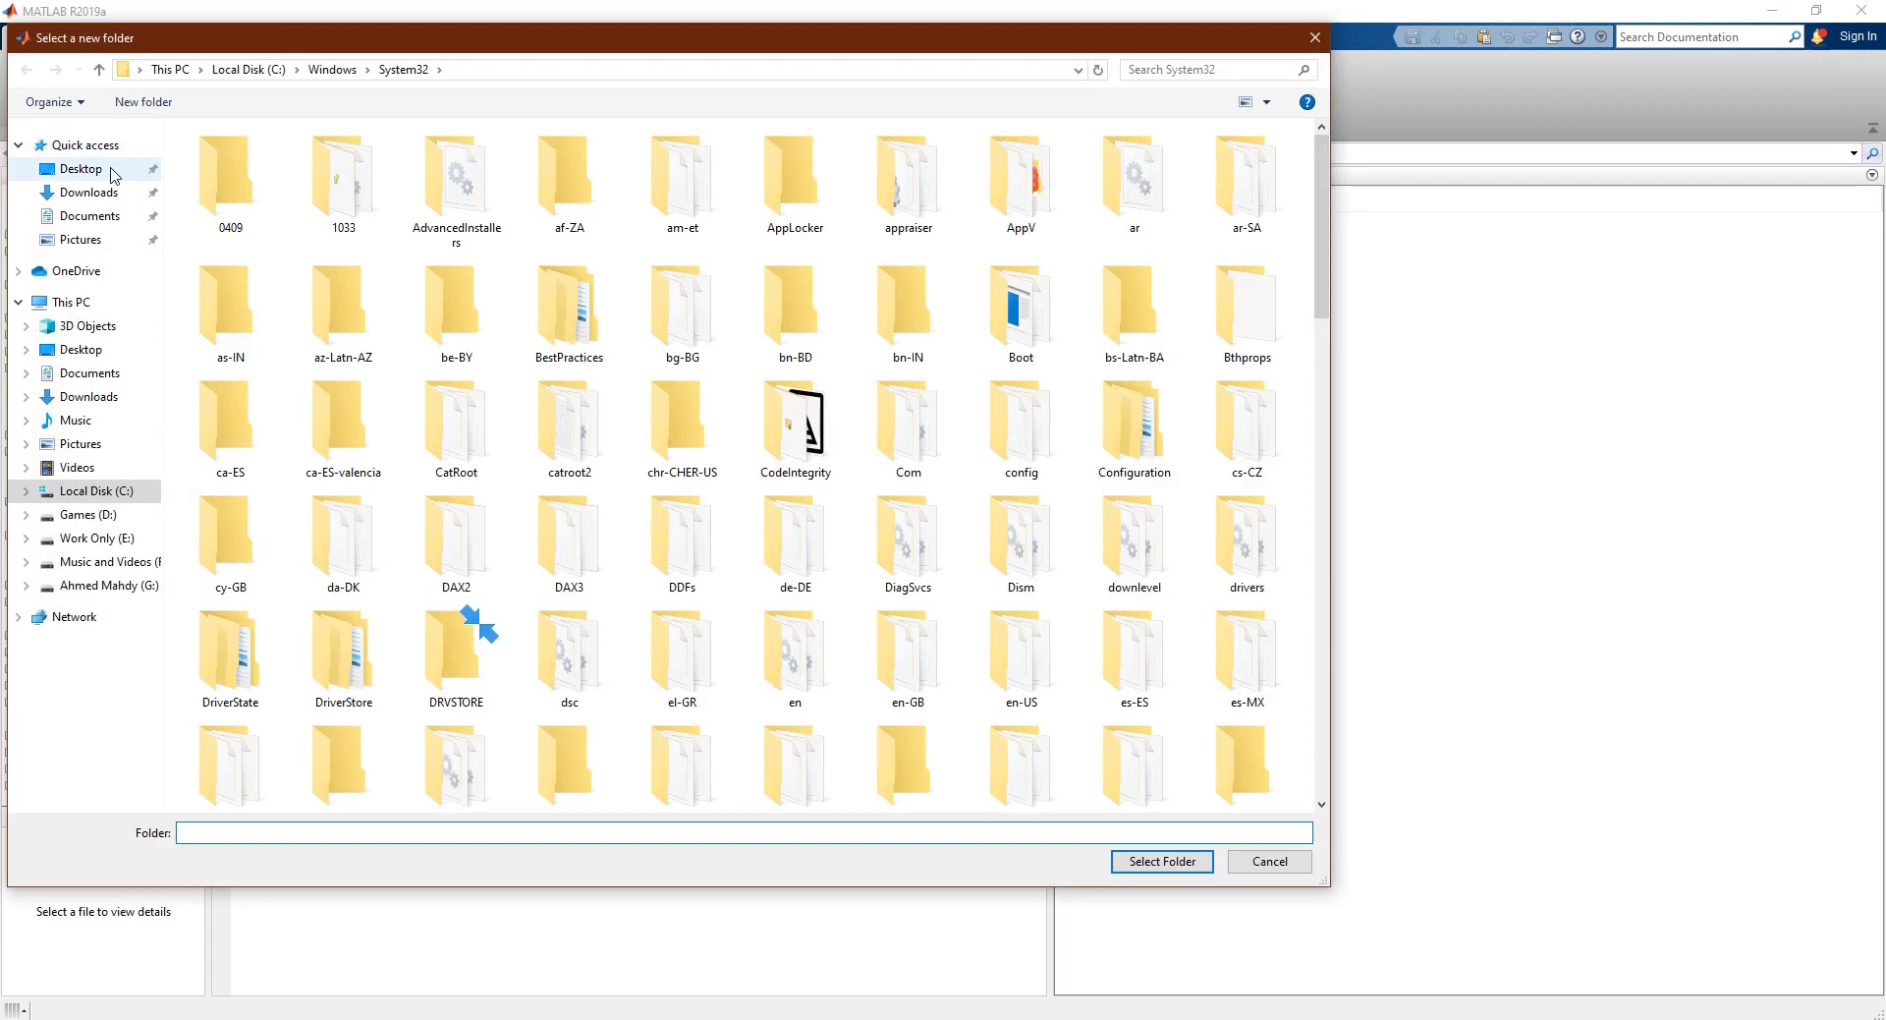
left_click(114, 176)
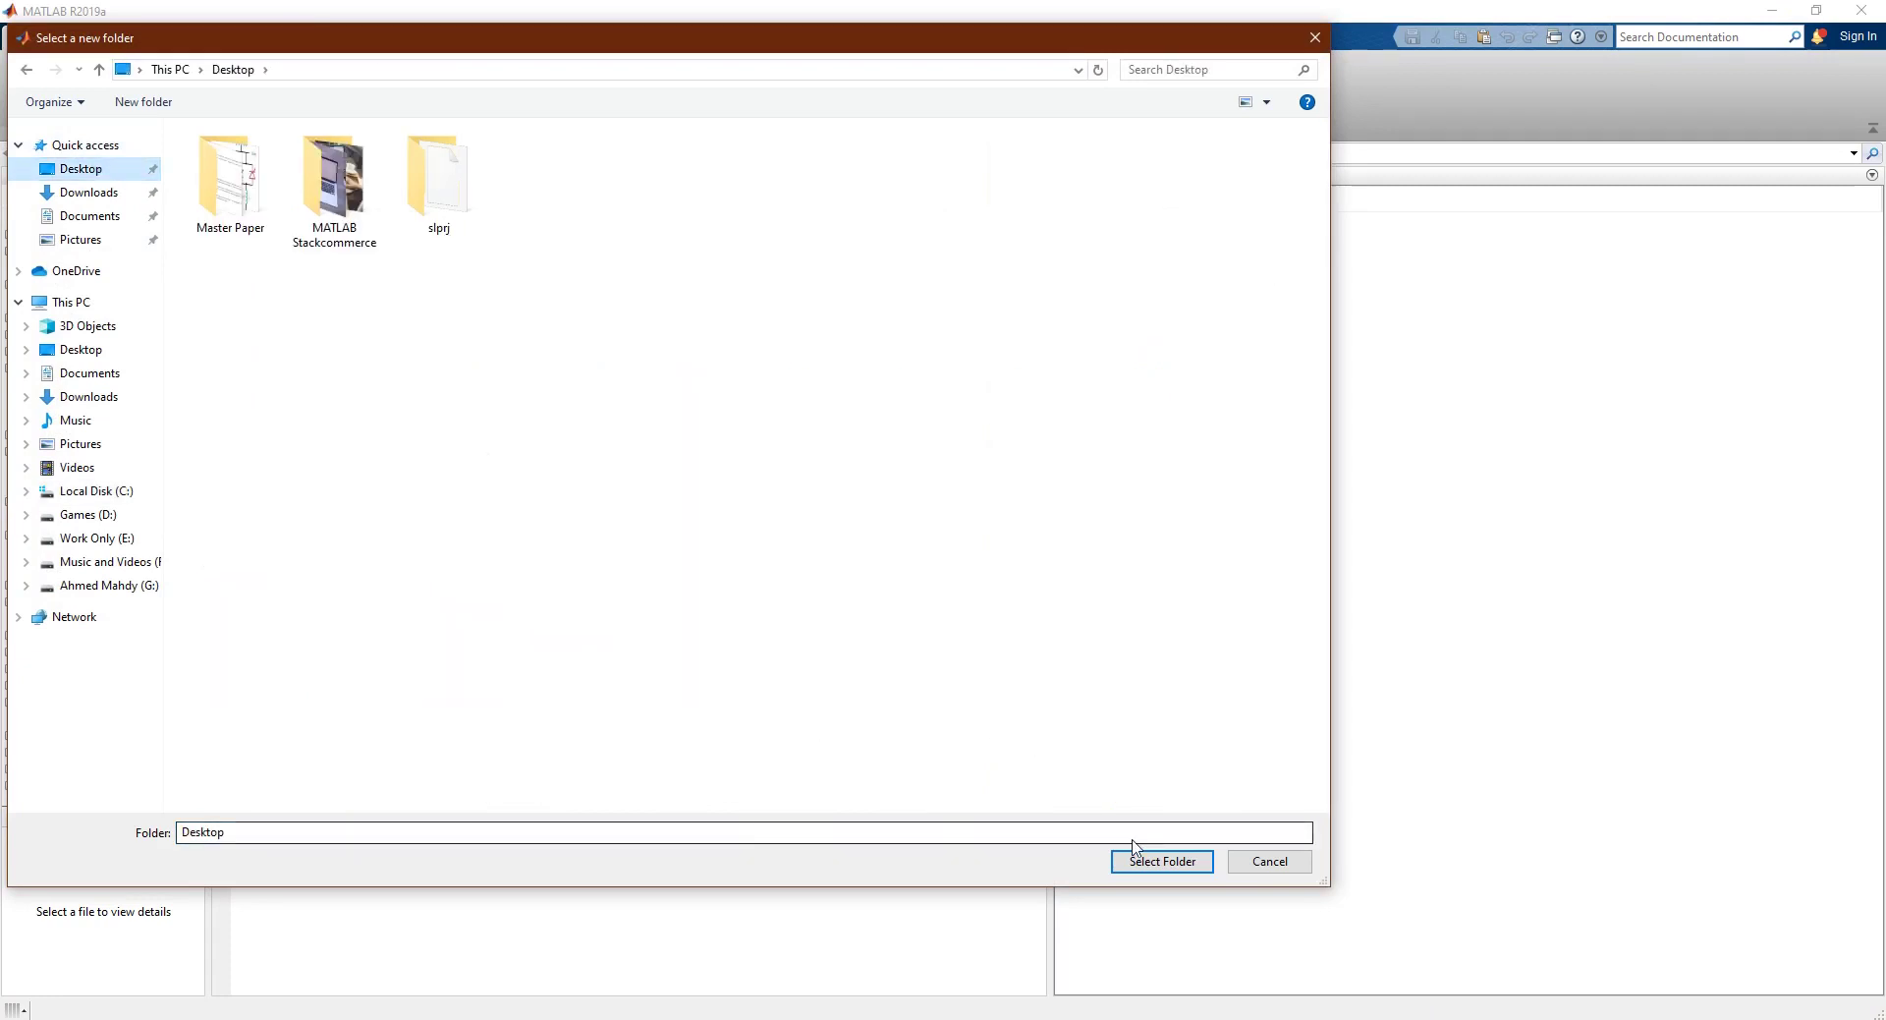
left_click(1262, 868)
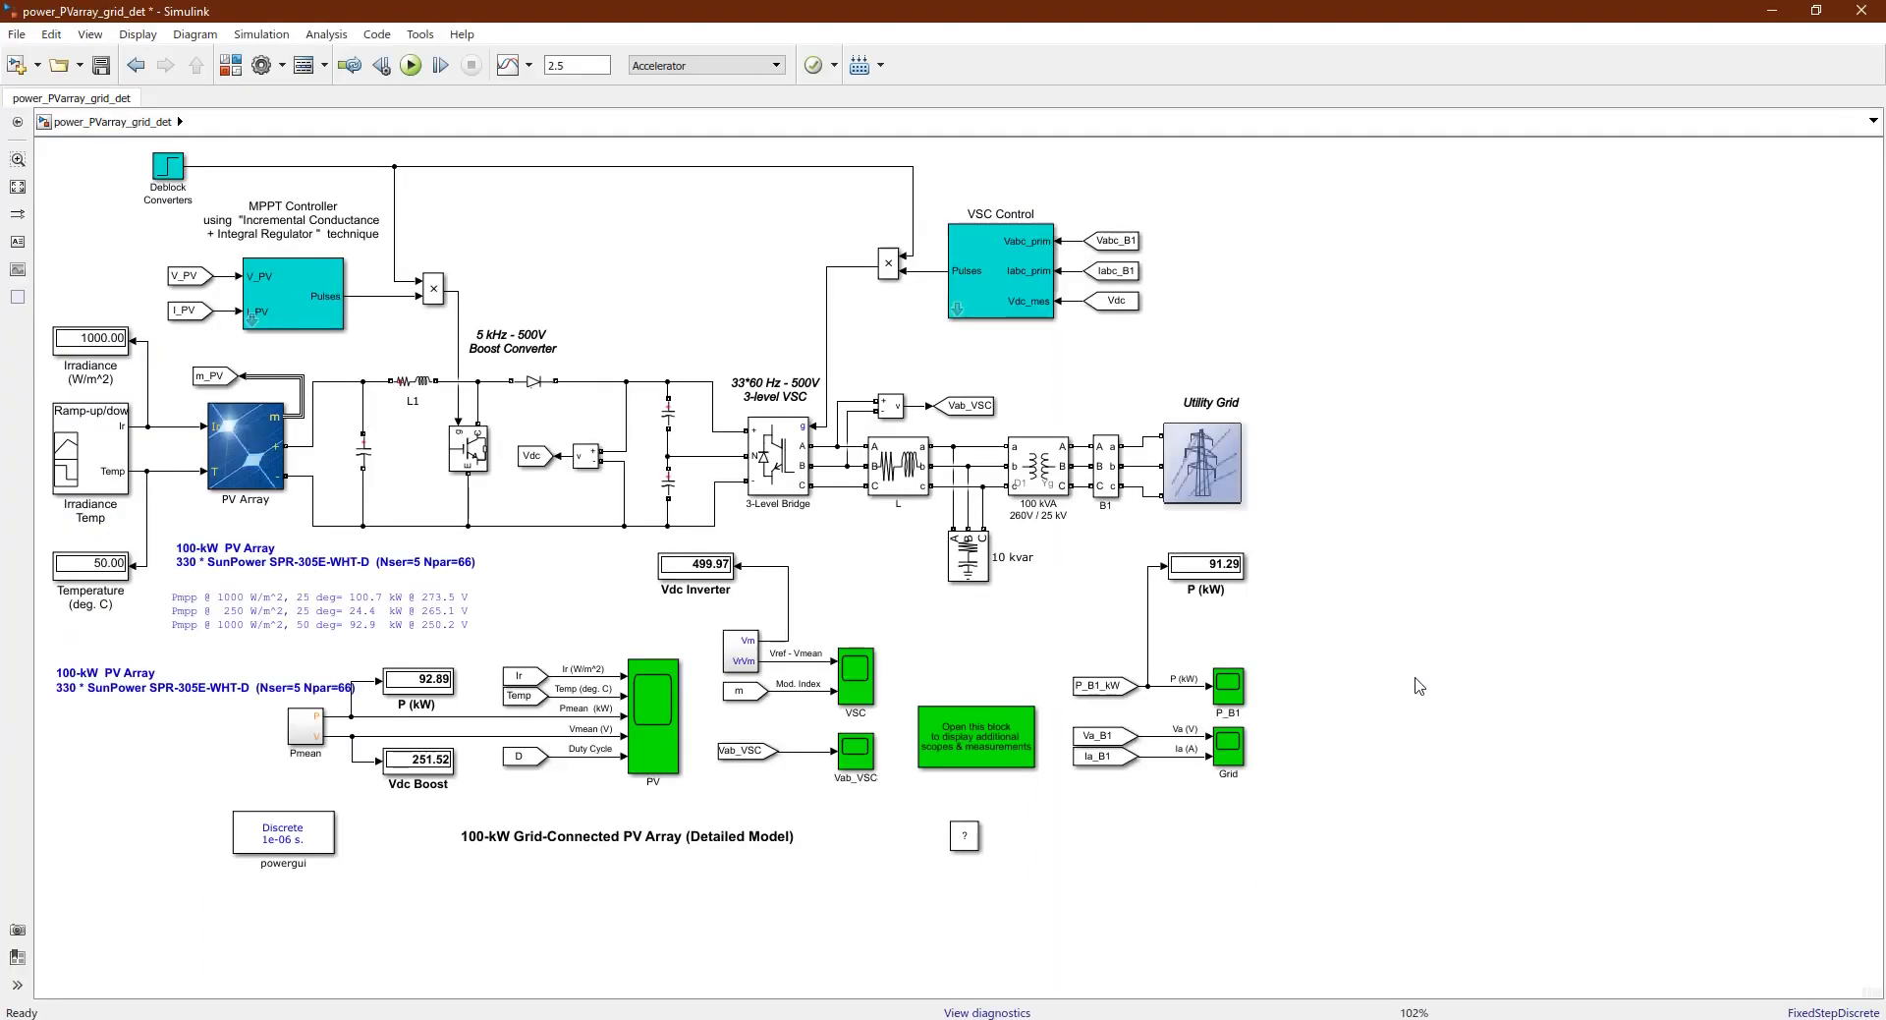
Compare the PV array's Pmpp annotation with the simulated irradiance, temperature, power and boost voltage displays
left_click(369, 634)
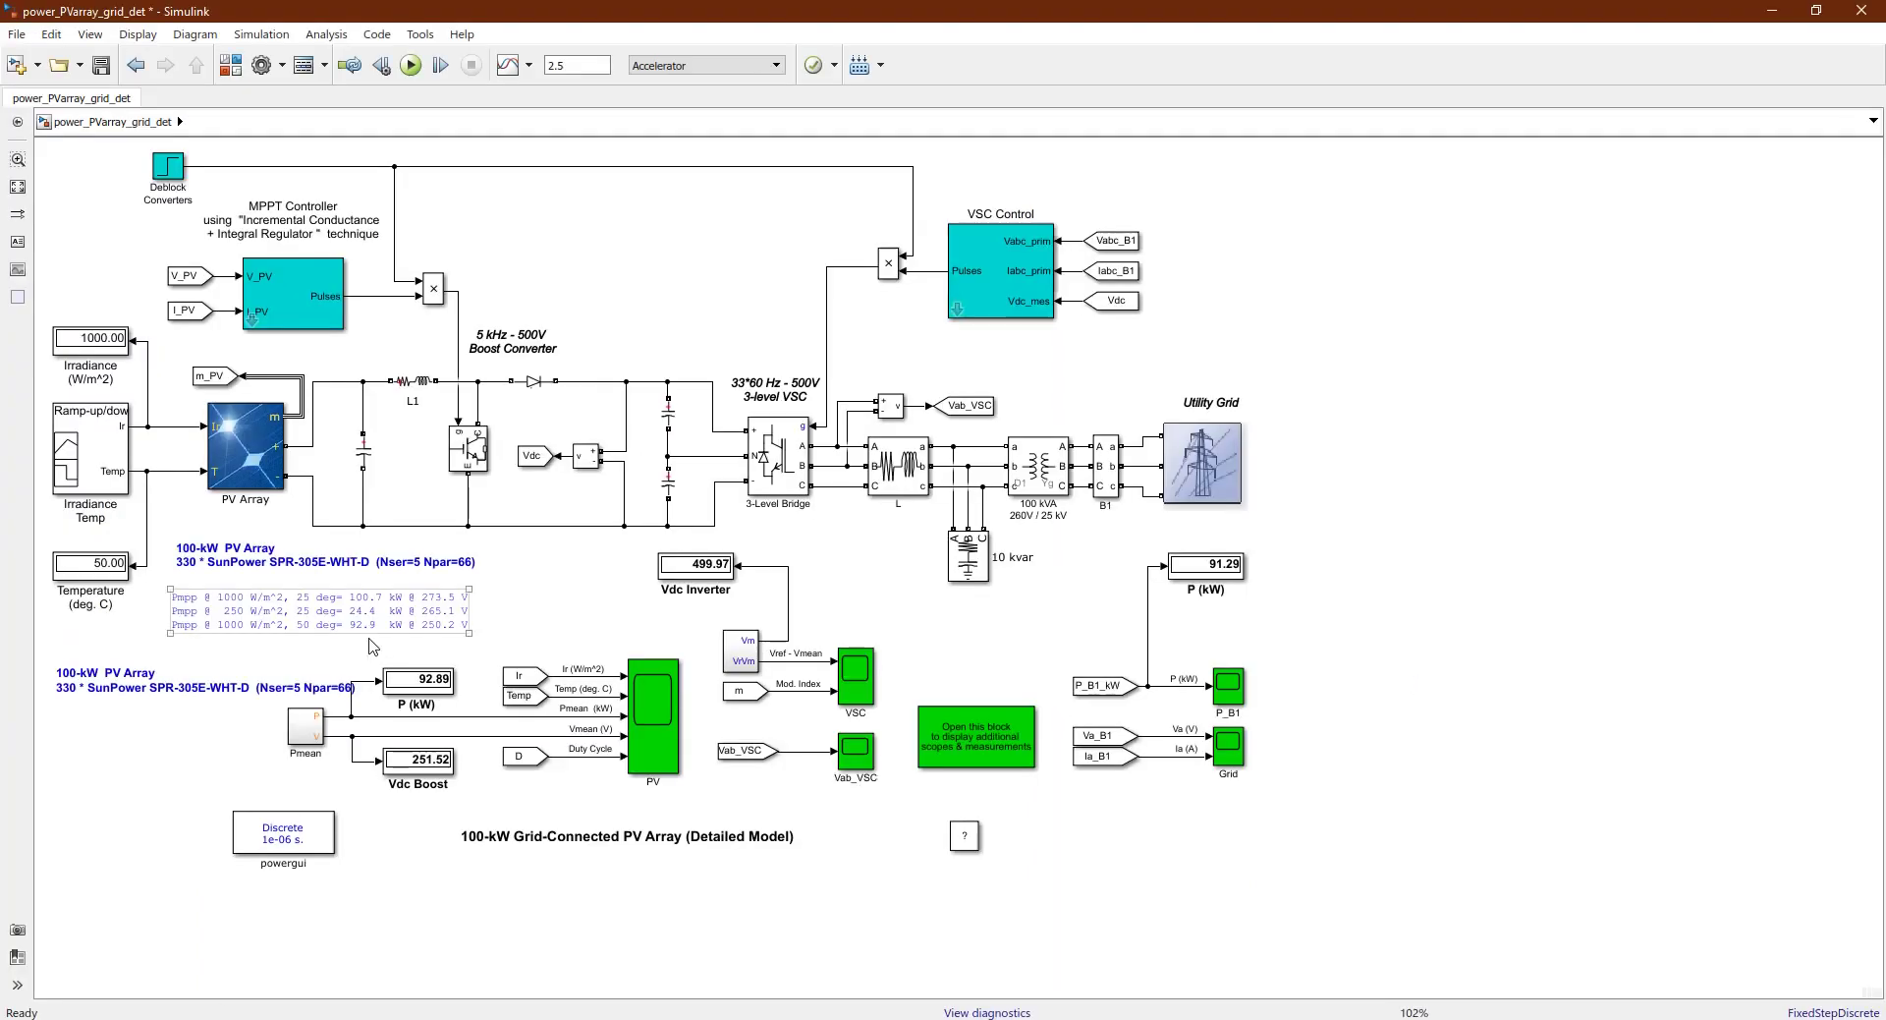
left_click(373, 645)
left_click(522, 697)
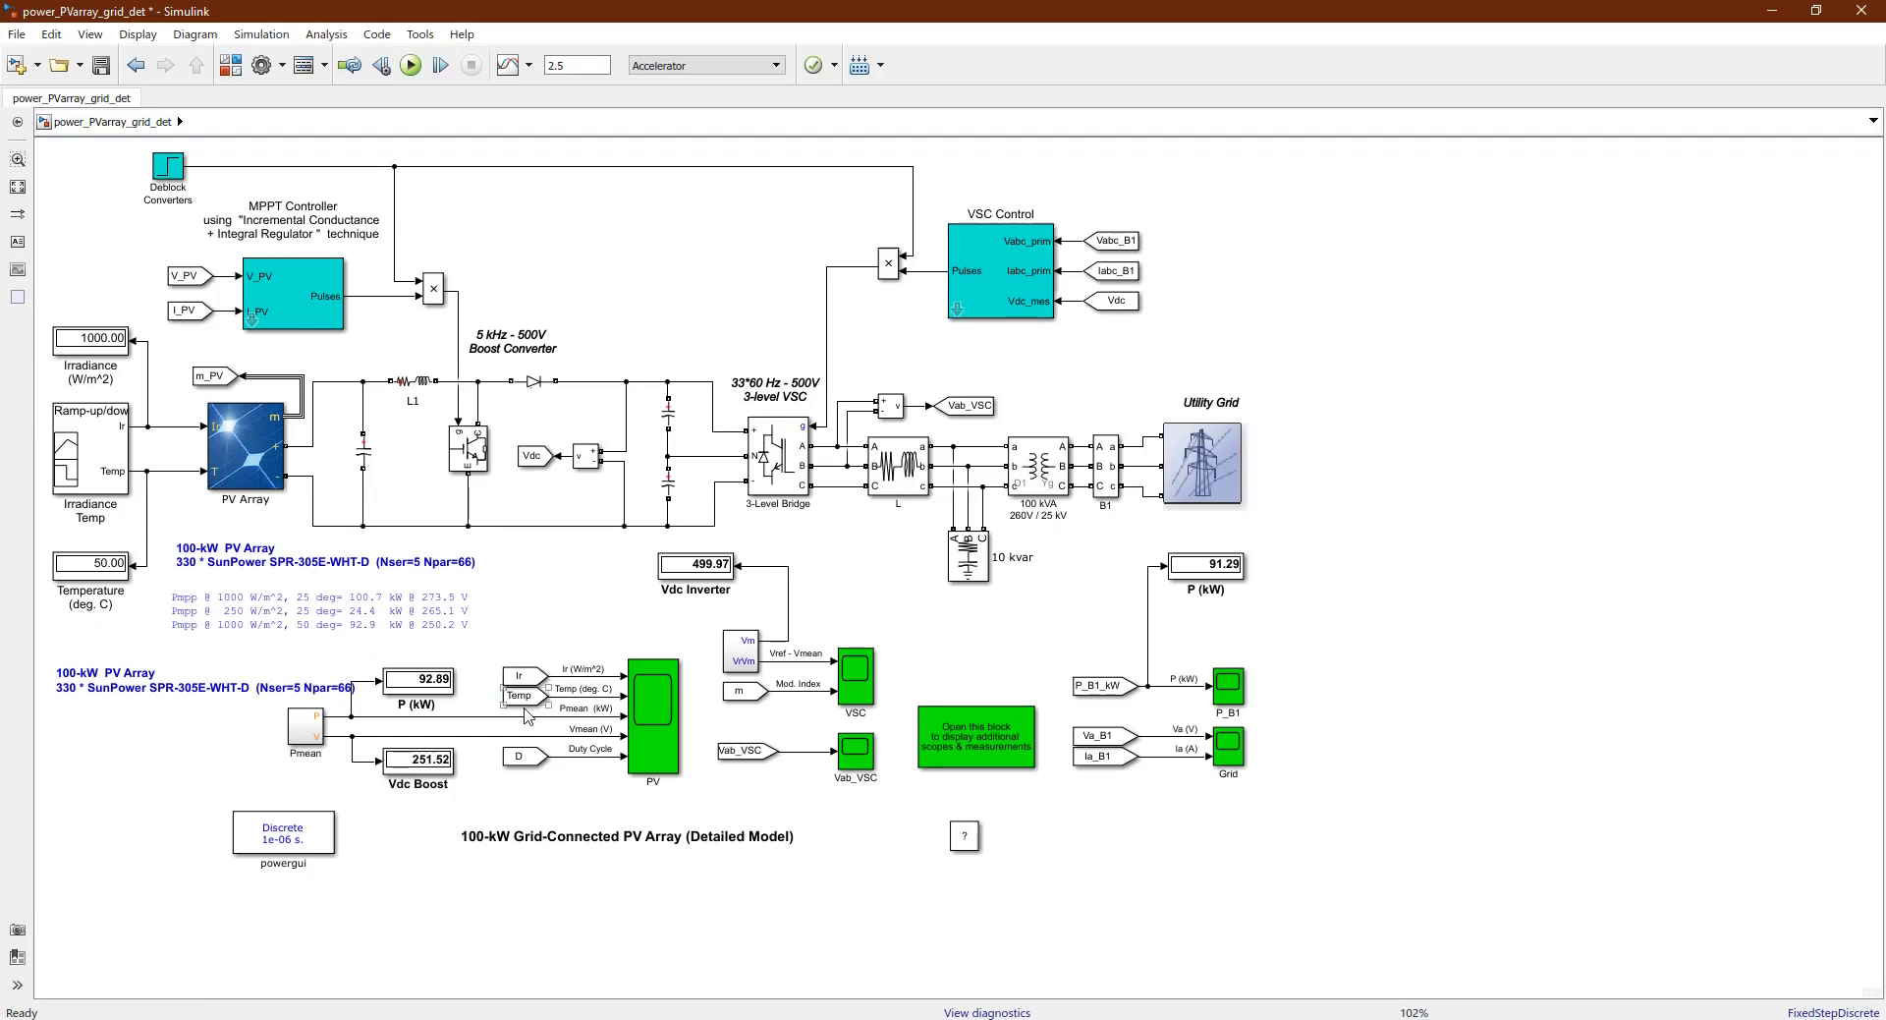
left_click(707, 752)
left_click(380, 442)
left_click(381, 444)
Open the Grid scope full-screen and scale both axes to fit the complete Va and Ia waveforms
left_click(1226, 753)
double_click(1234, 752)
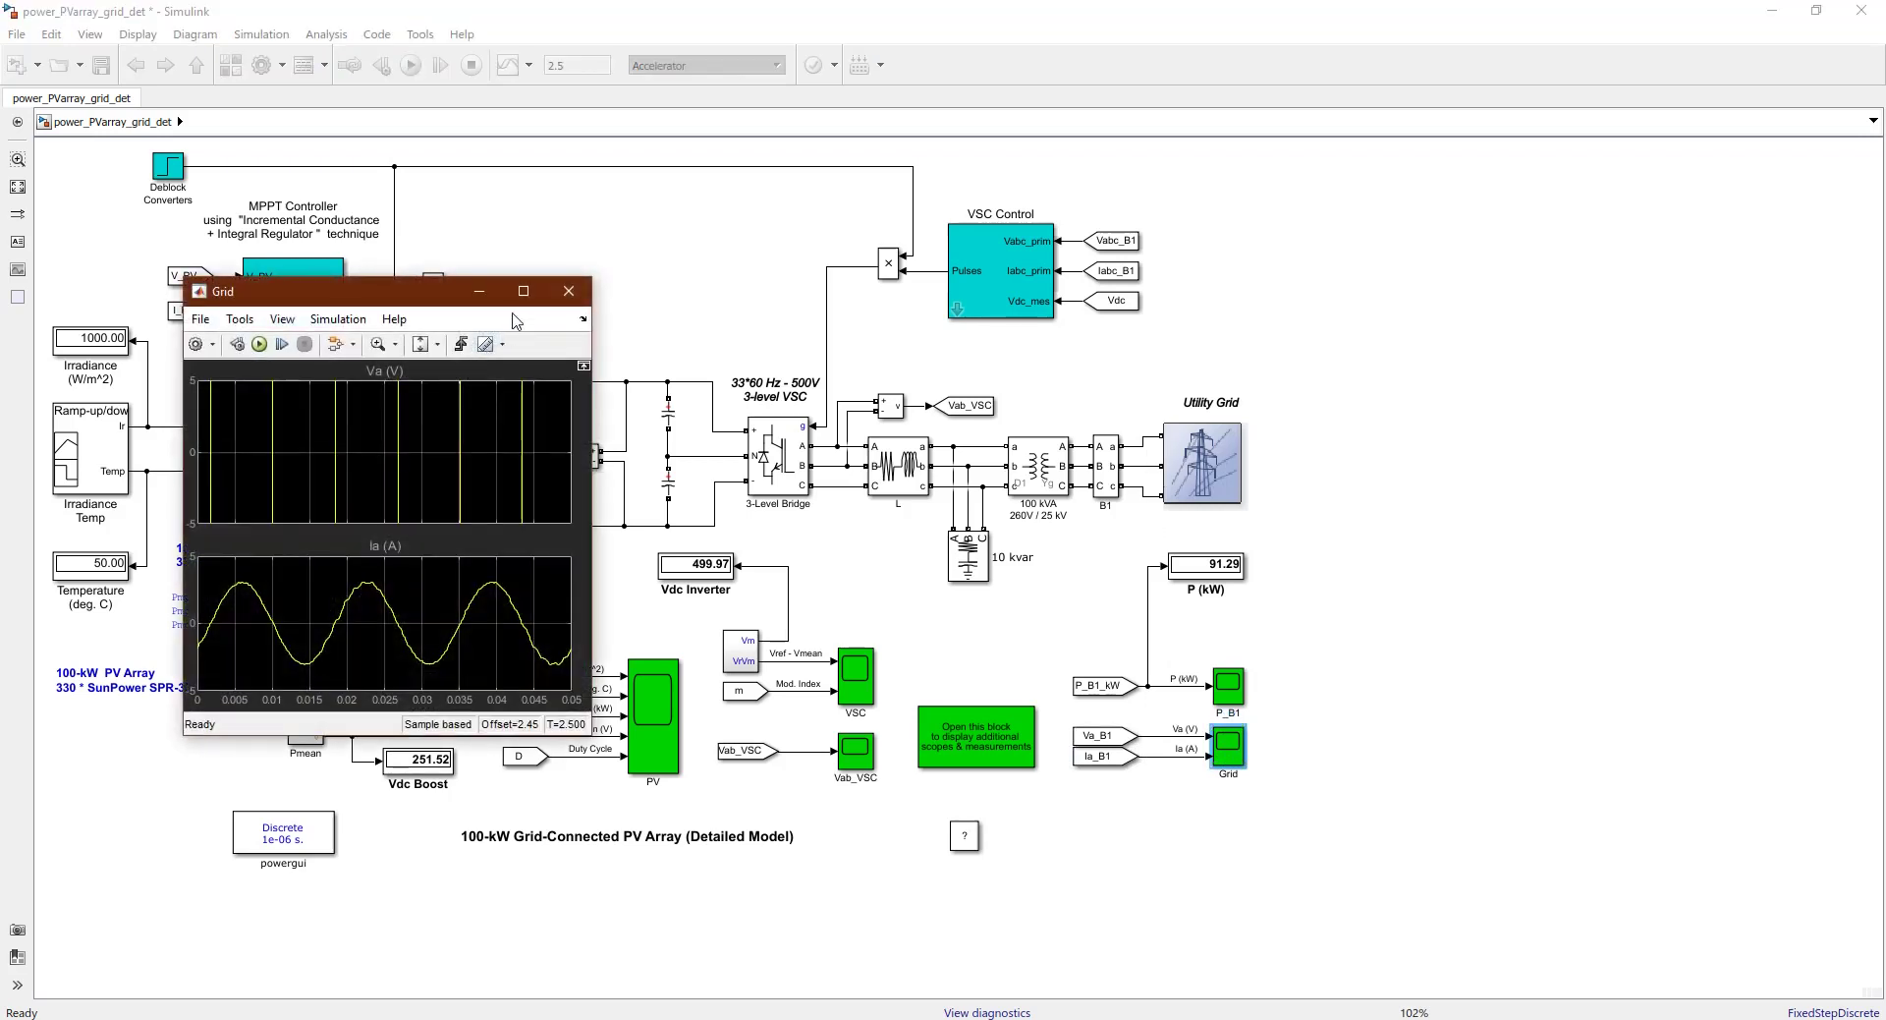
left_click(523, 292)
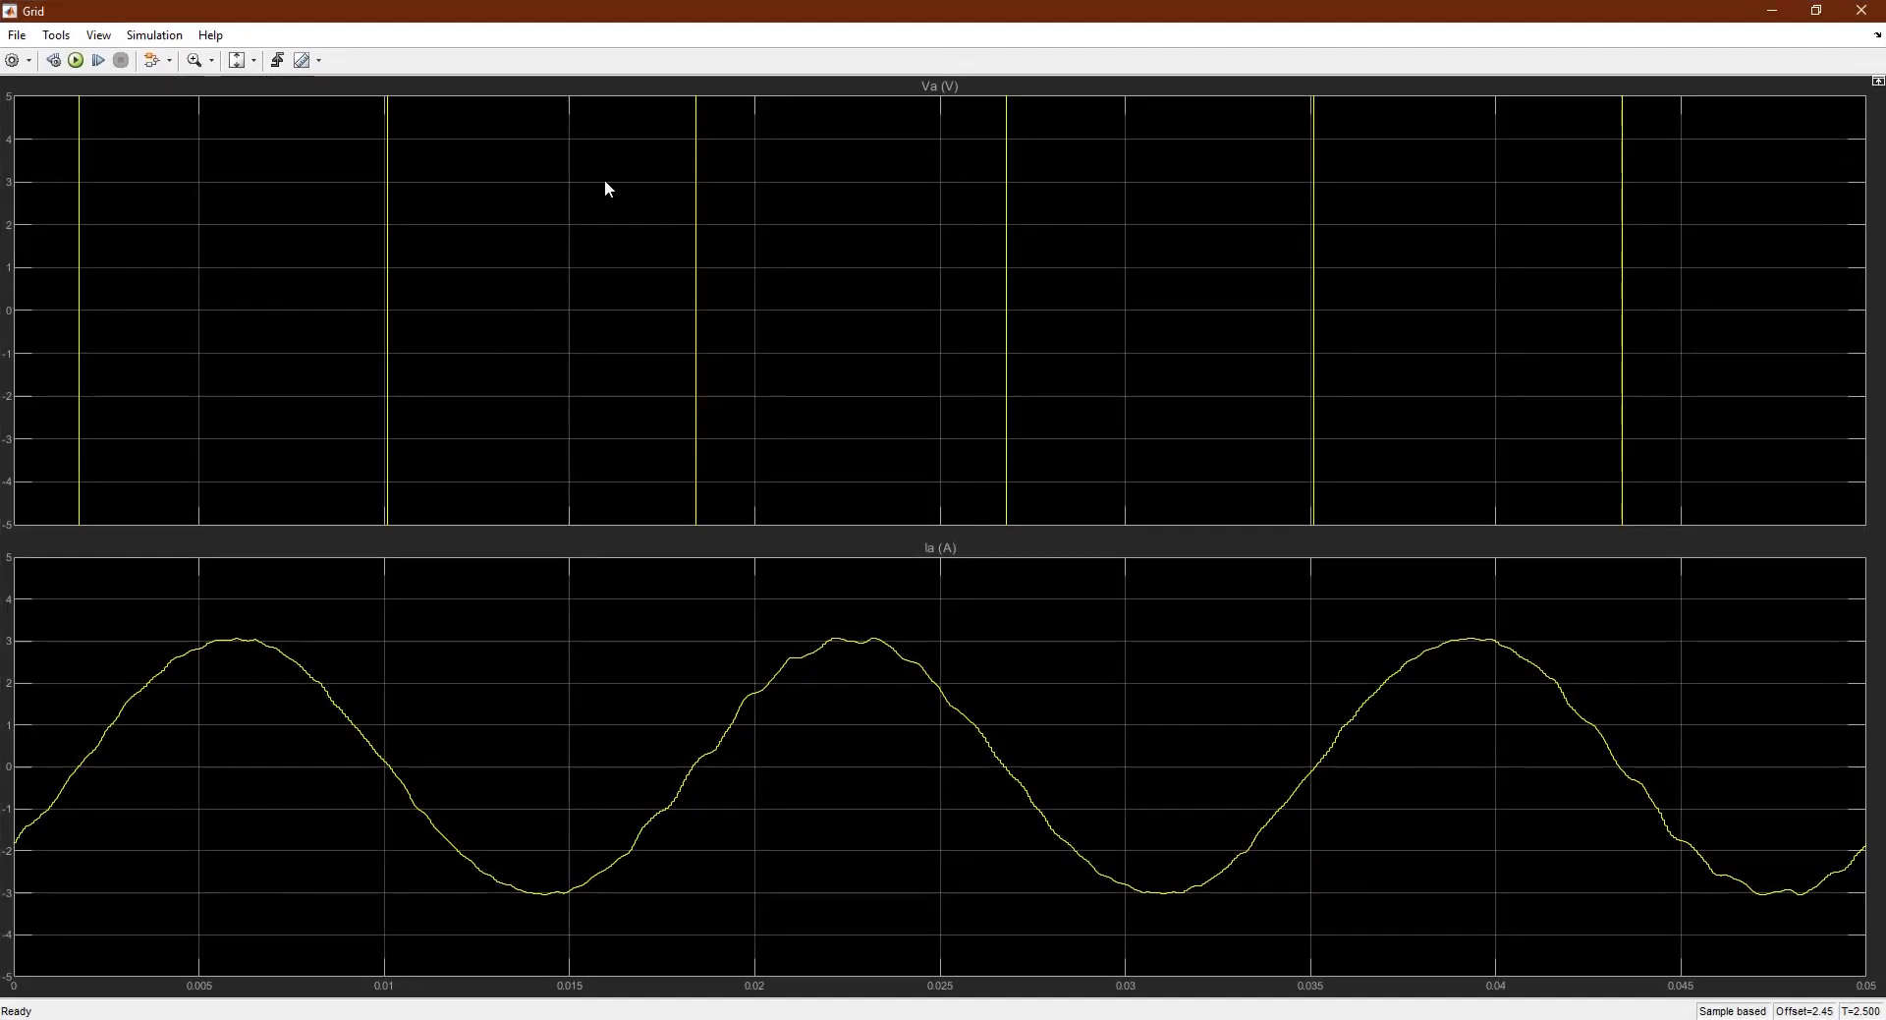
left_click(254, 60)
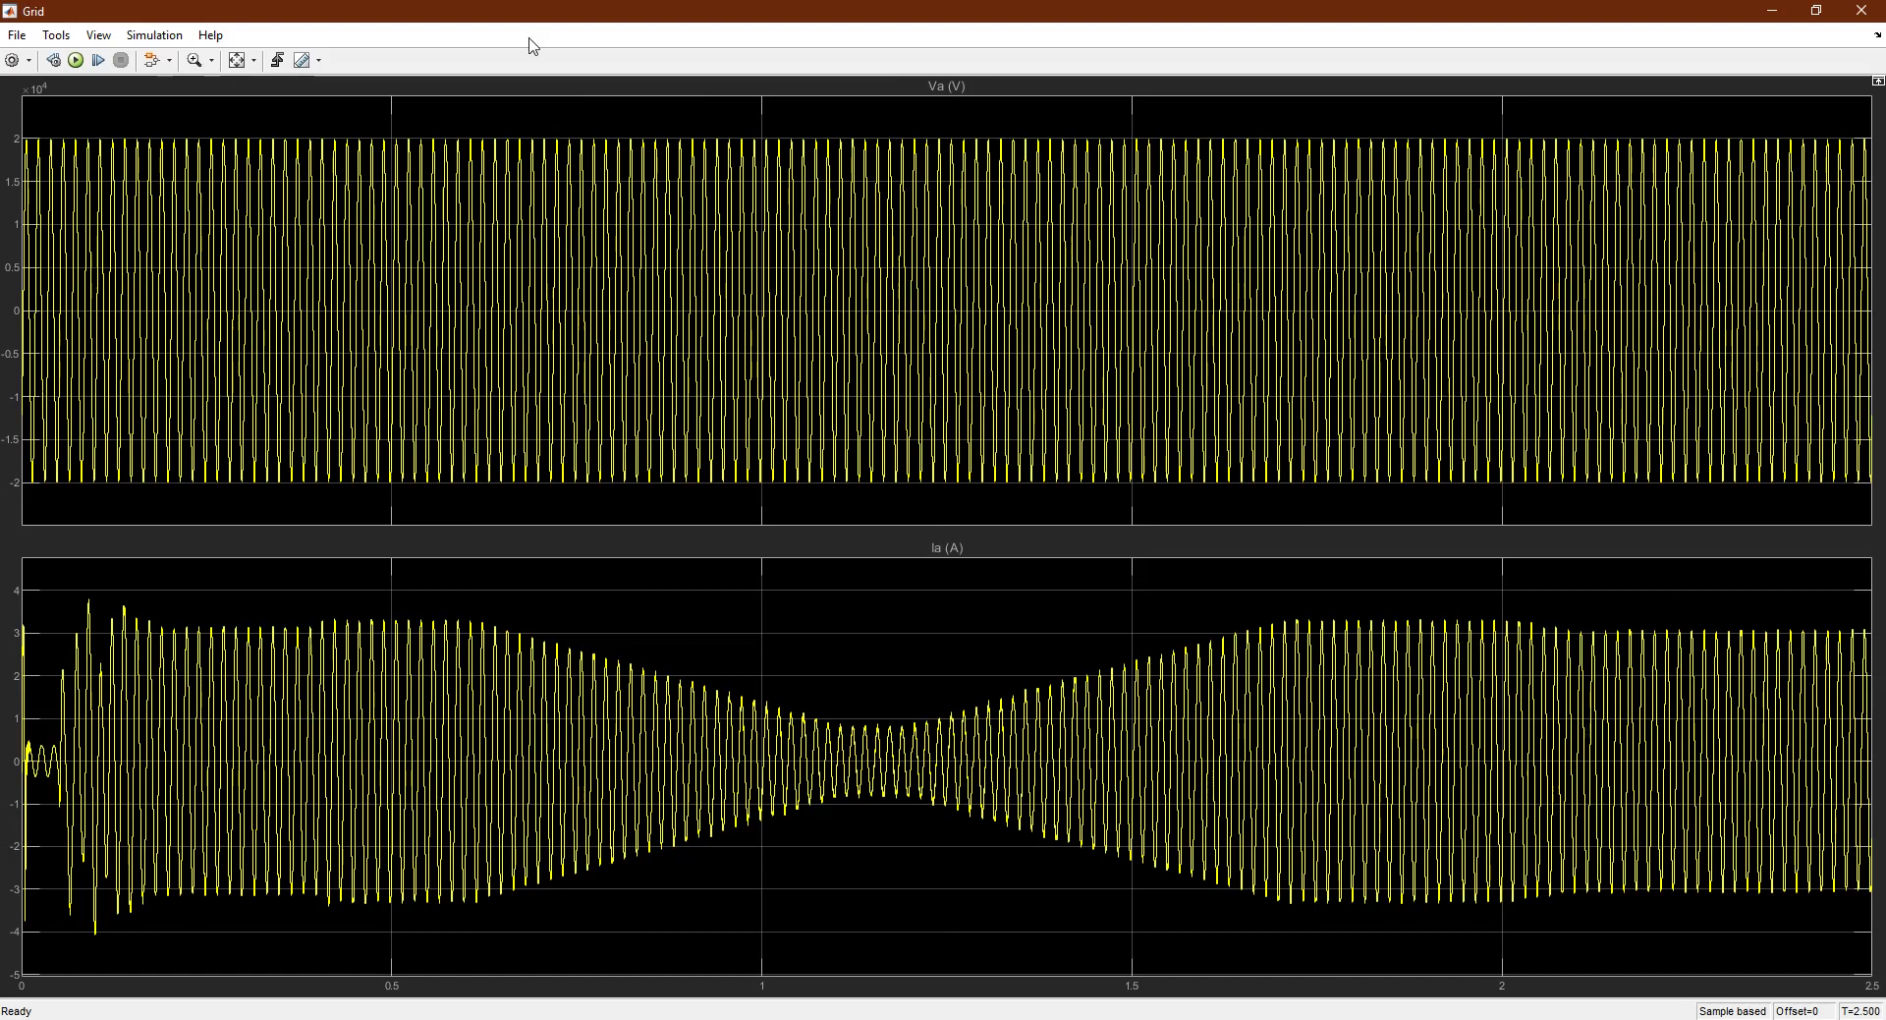
Zoom in on about the first 0.8 s of the Va and Ia waveforms and close the Grid scope
left_click(196, 61)
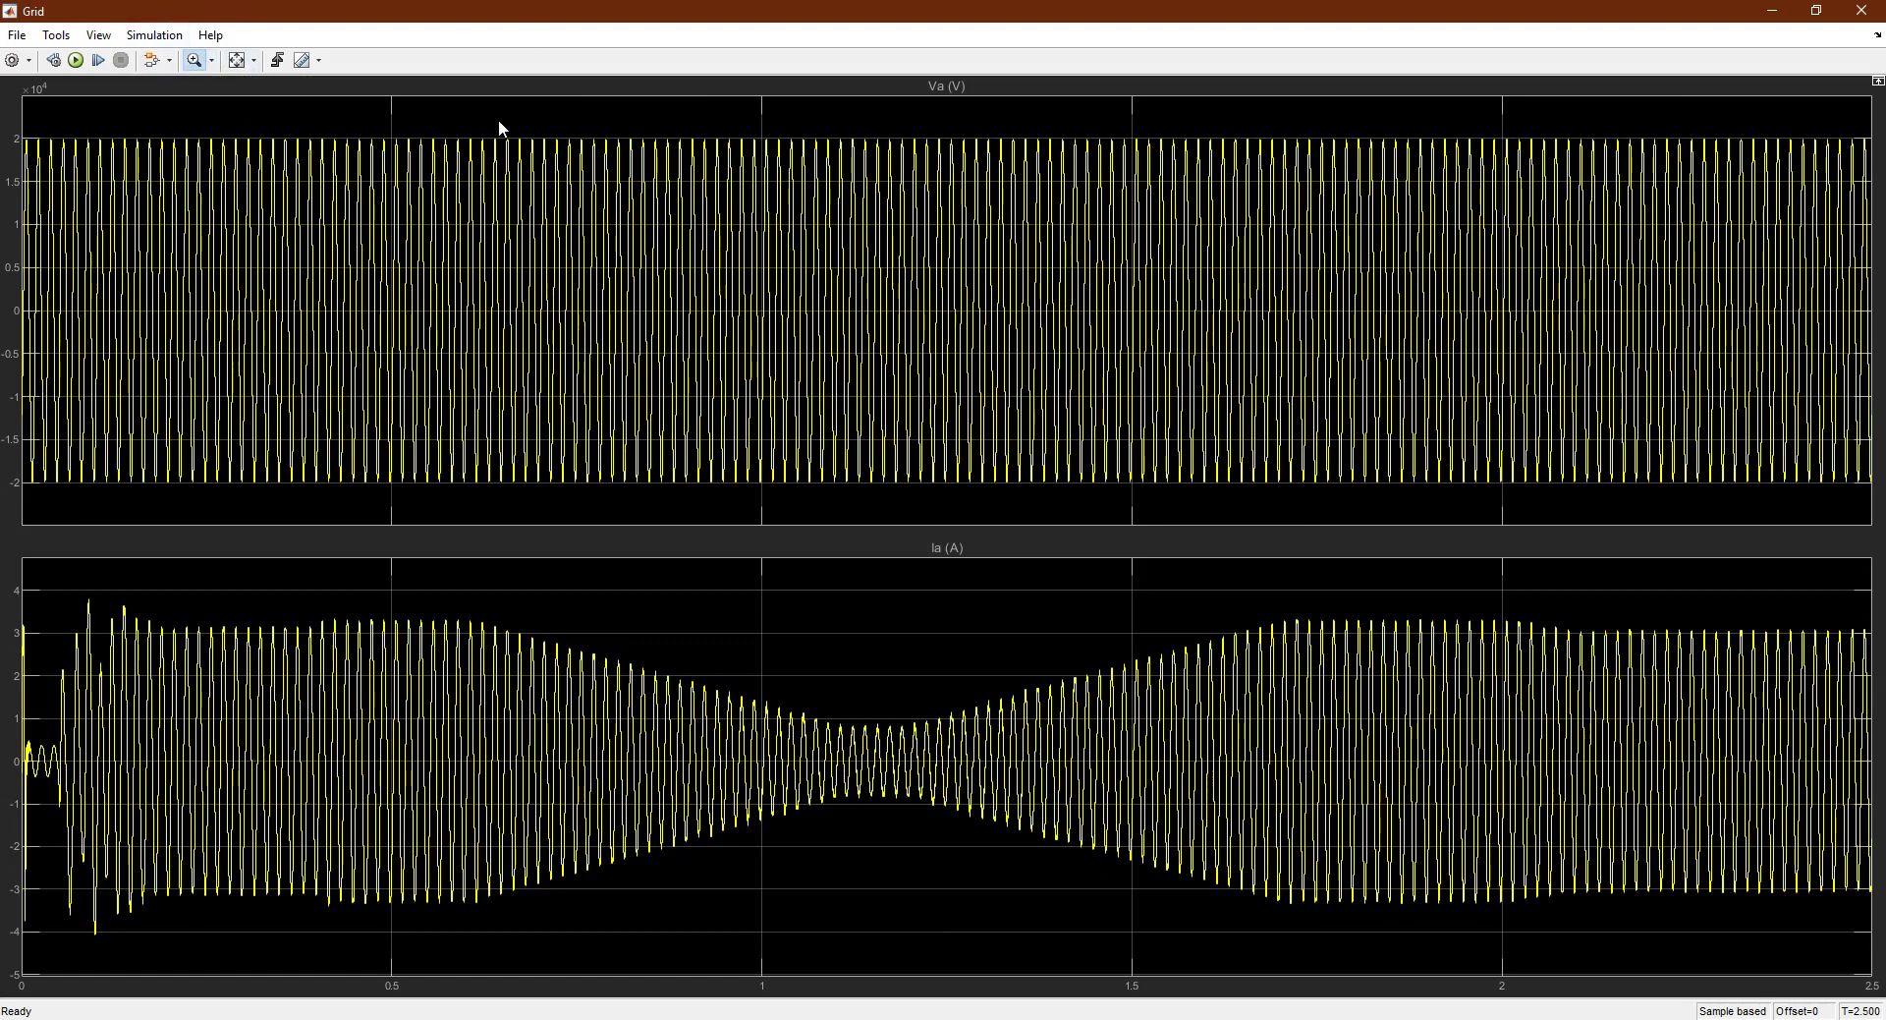
left_click_drag(633, 105, 4, 1000)
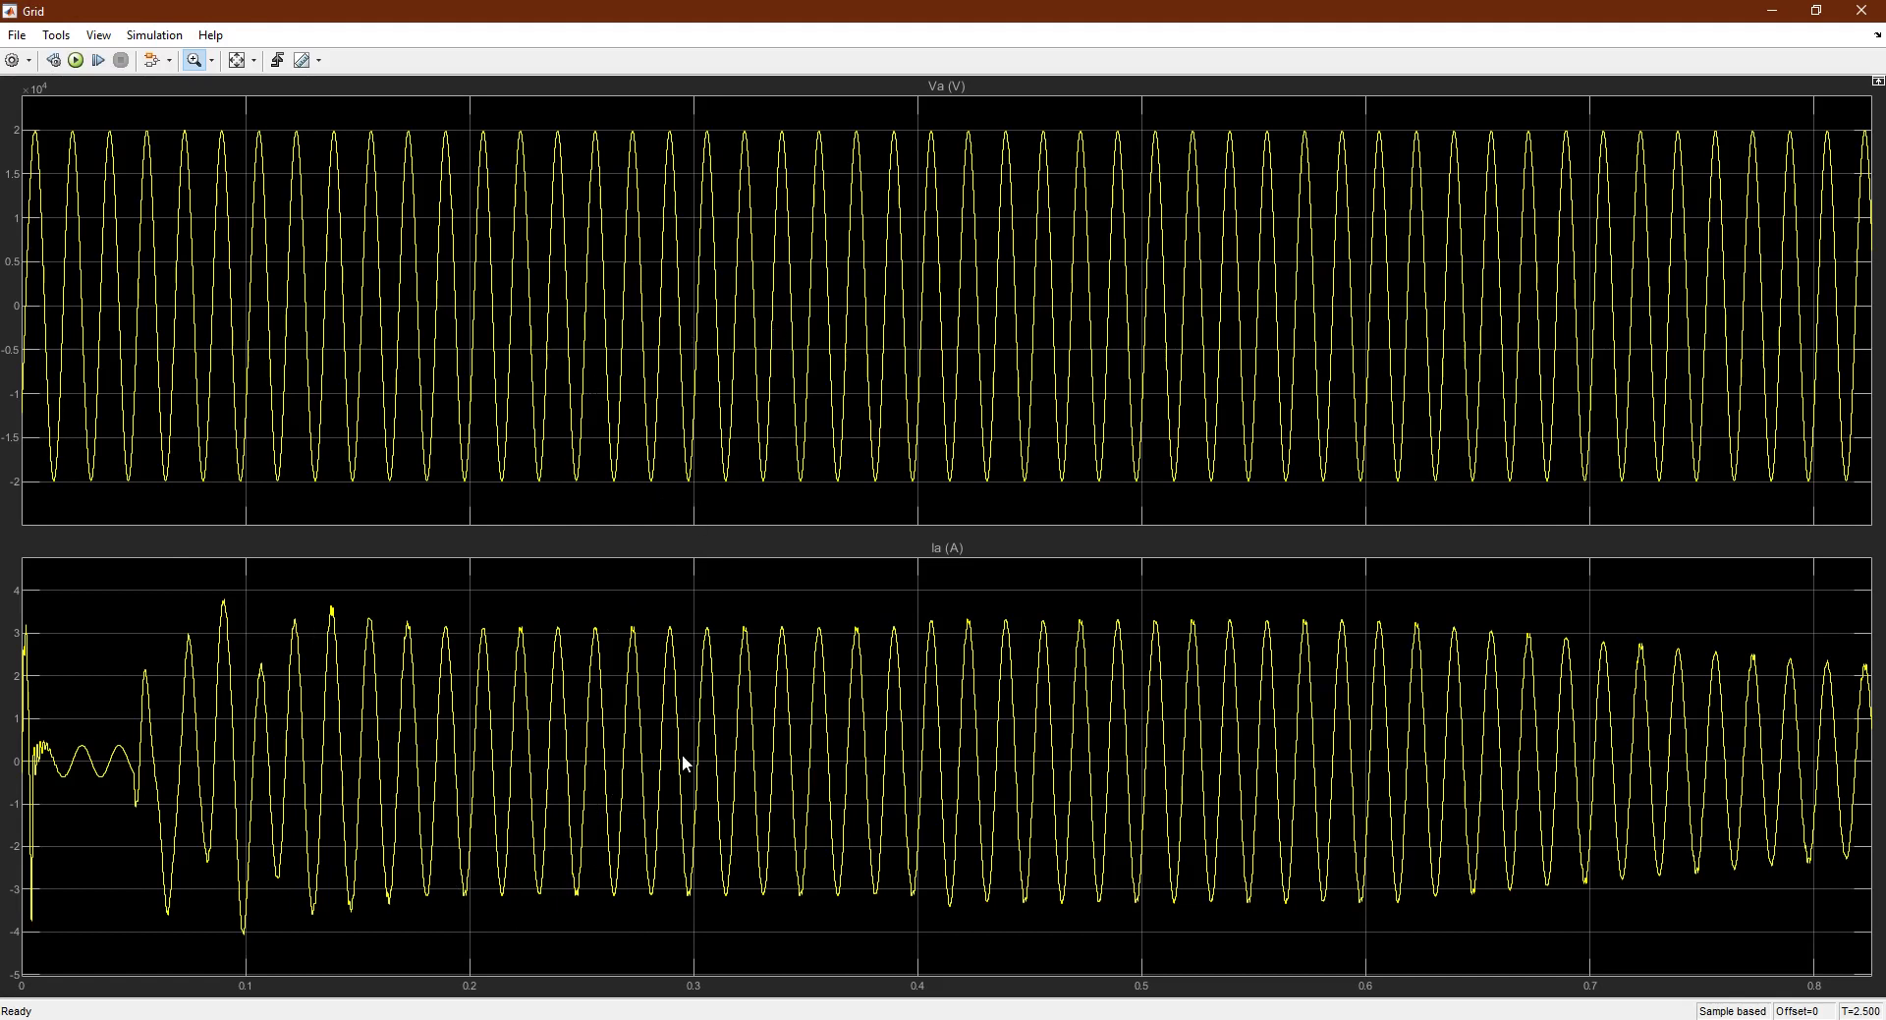
left_click(1860, 11)
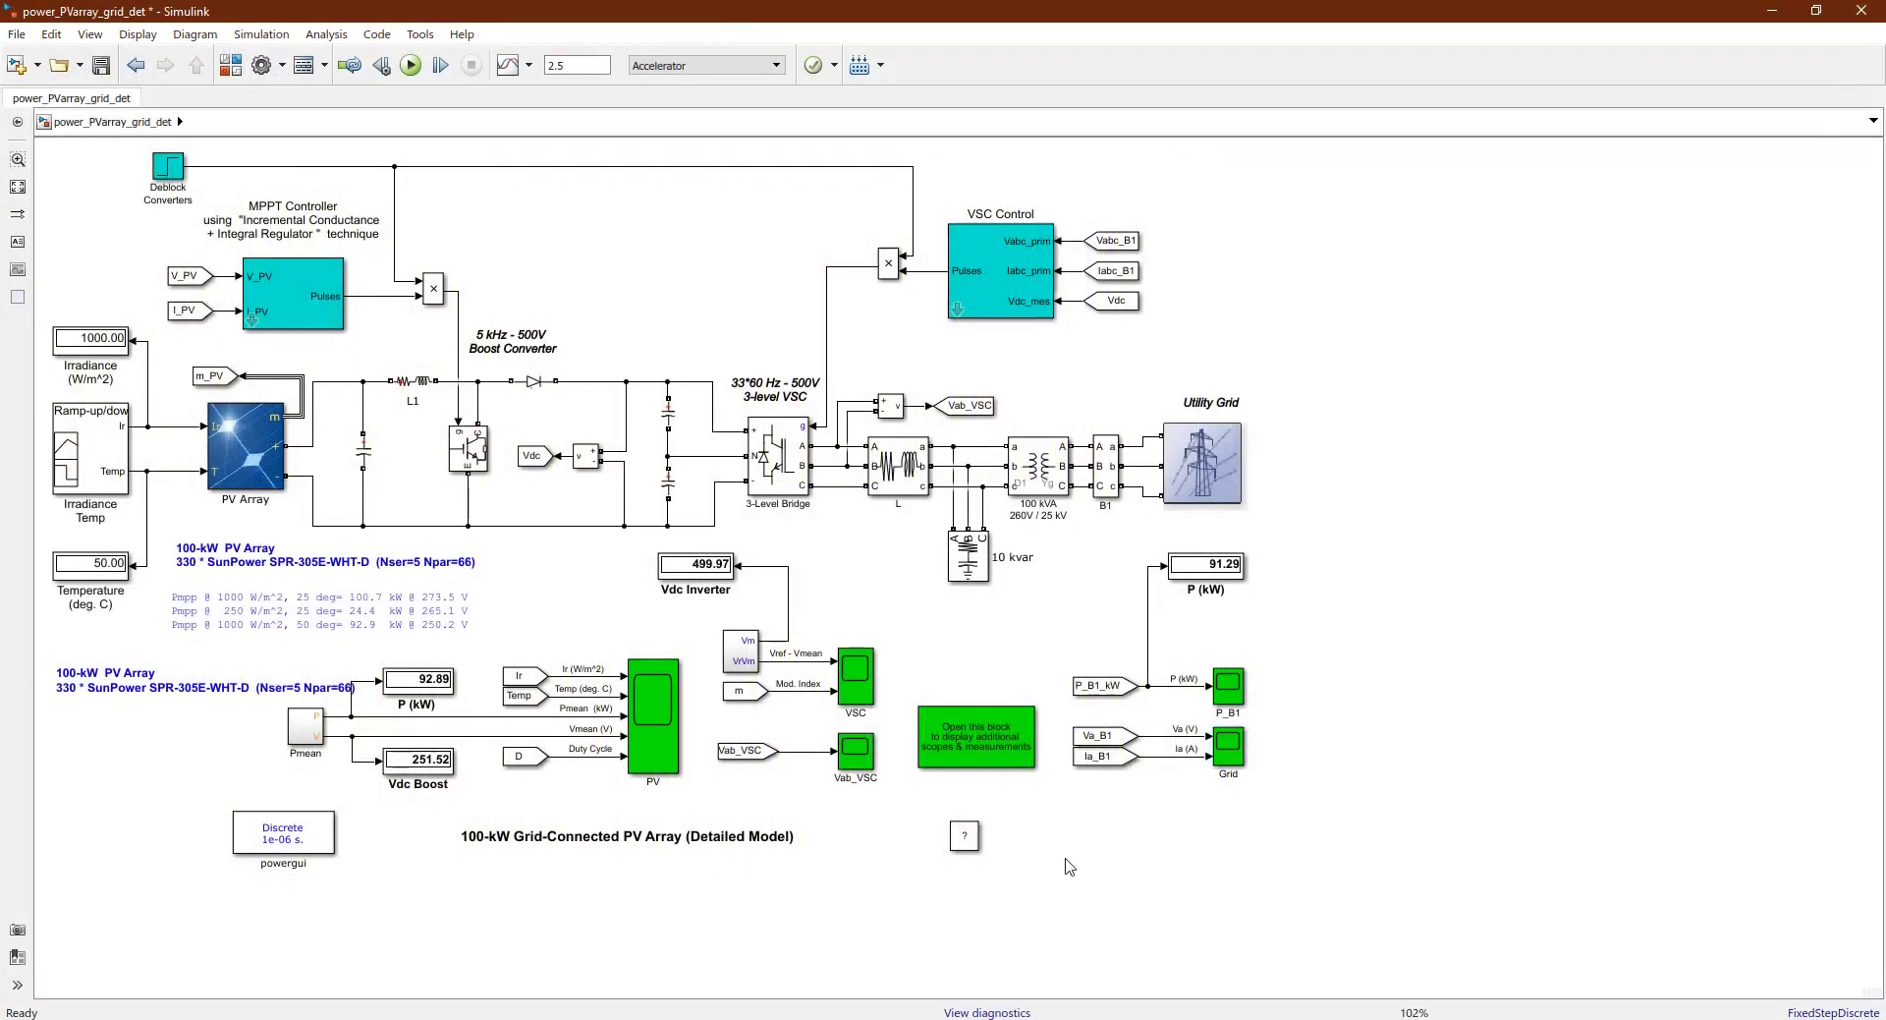
Trace the Vab_VSC signal from the 3-Level Bridge output through the voltage measurement to its Goto tag
left_click(970, 414)
left_click(812, 487)
left_click(954, 547)
left_click(778, 443)
left_click(943, 412)
Open the Vab_VSC scope full-screen, zoom in progressively on about the first 0.18 s, and return to the model window
left_click(850, 758)
double_click(851, 758)
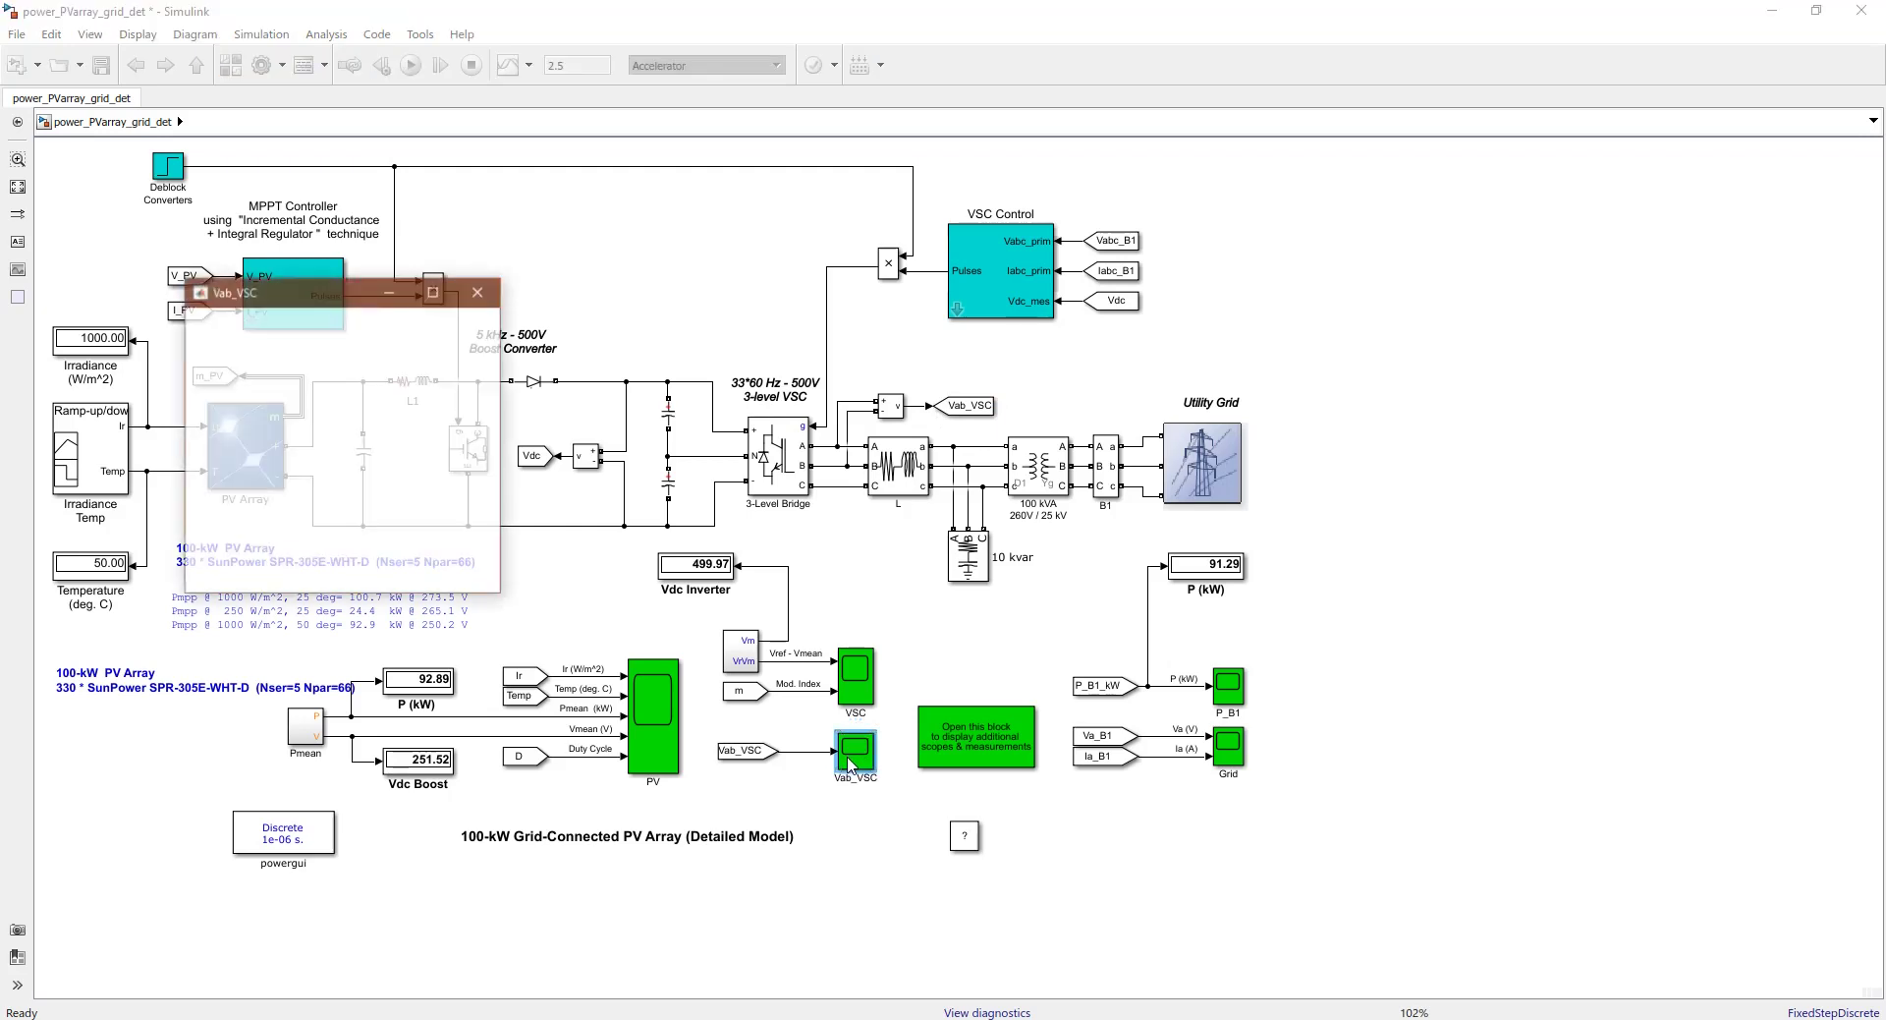
left_click(436, 291)
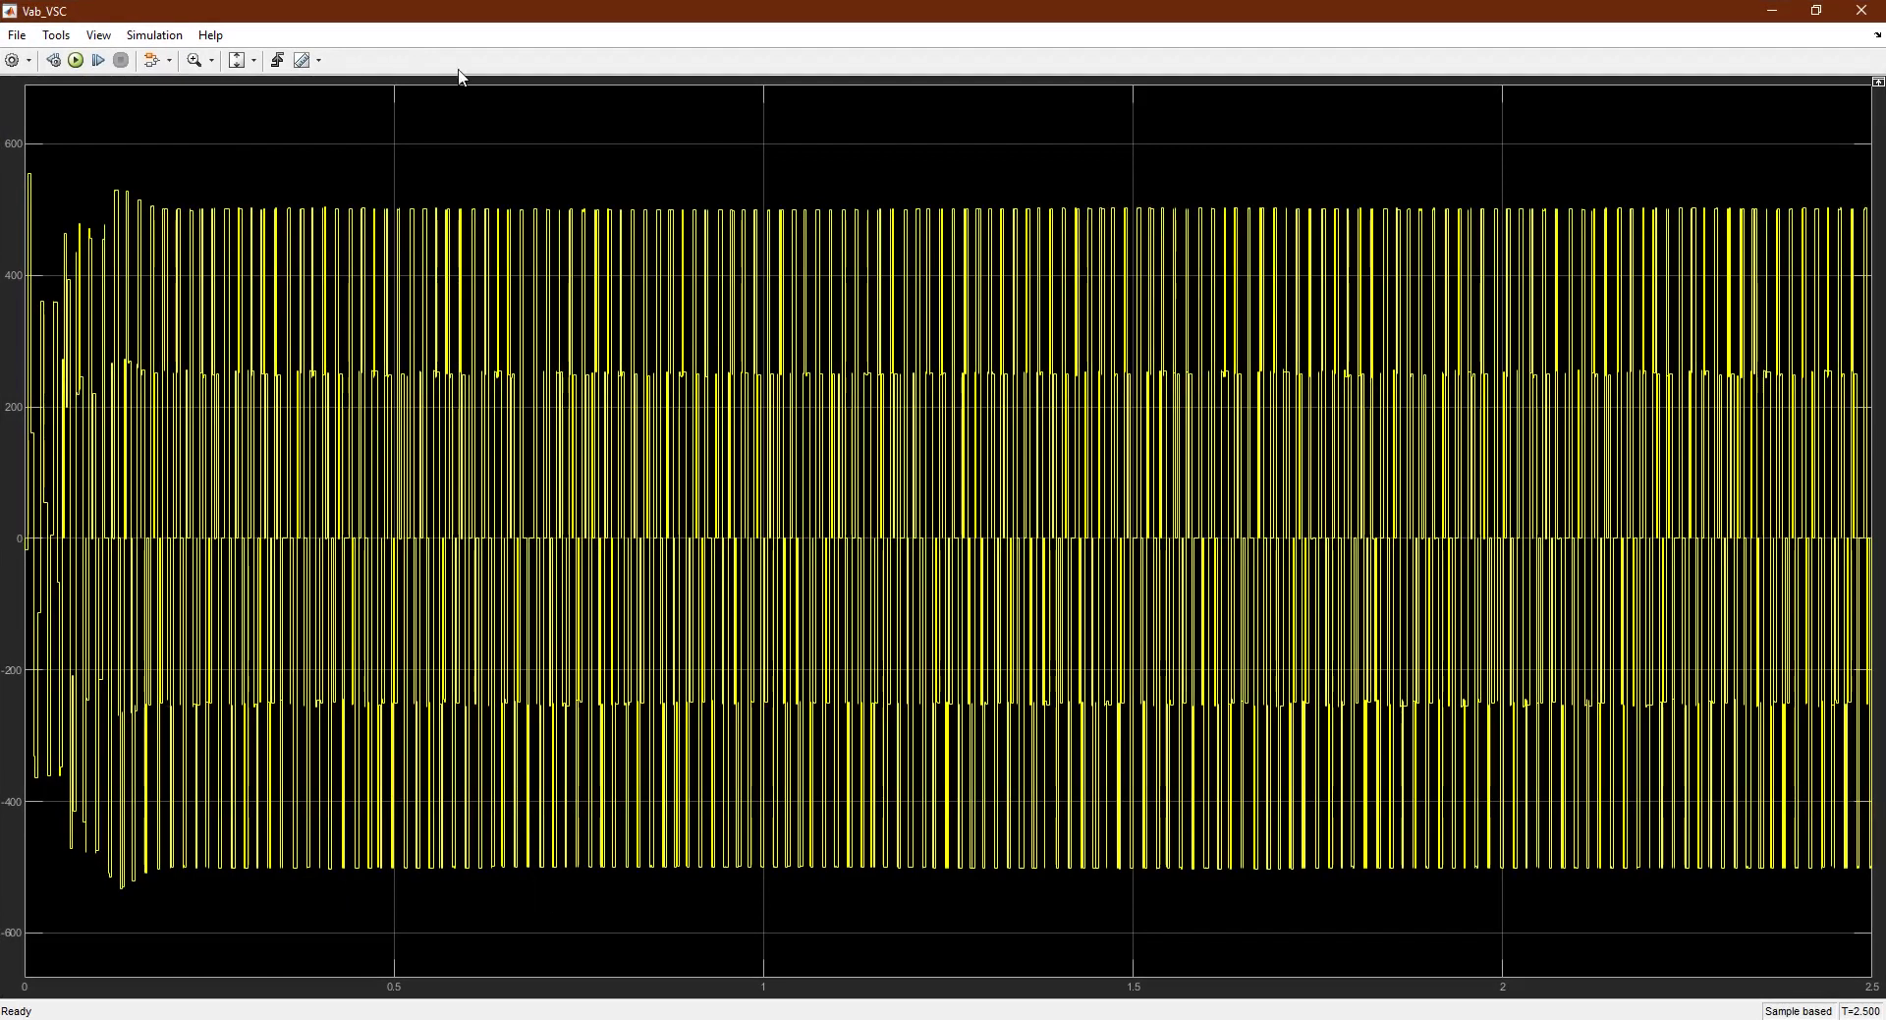
left_click(193, 60)
left_click_drag(545, 155, 25, 974)
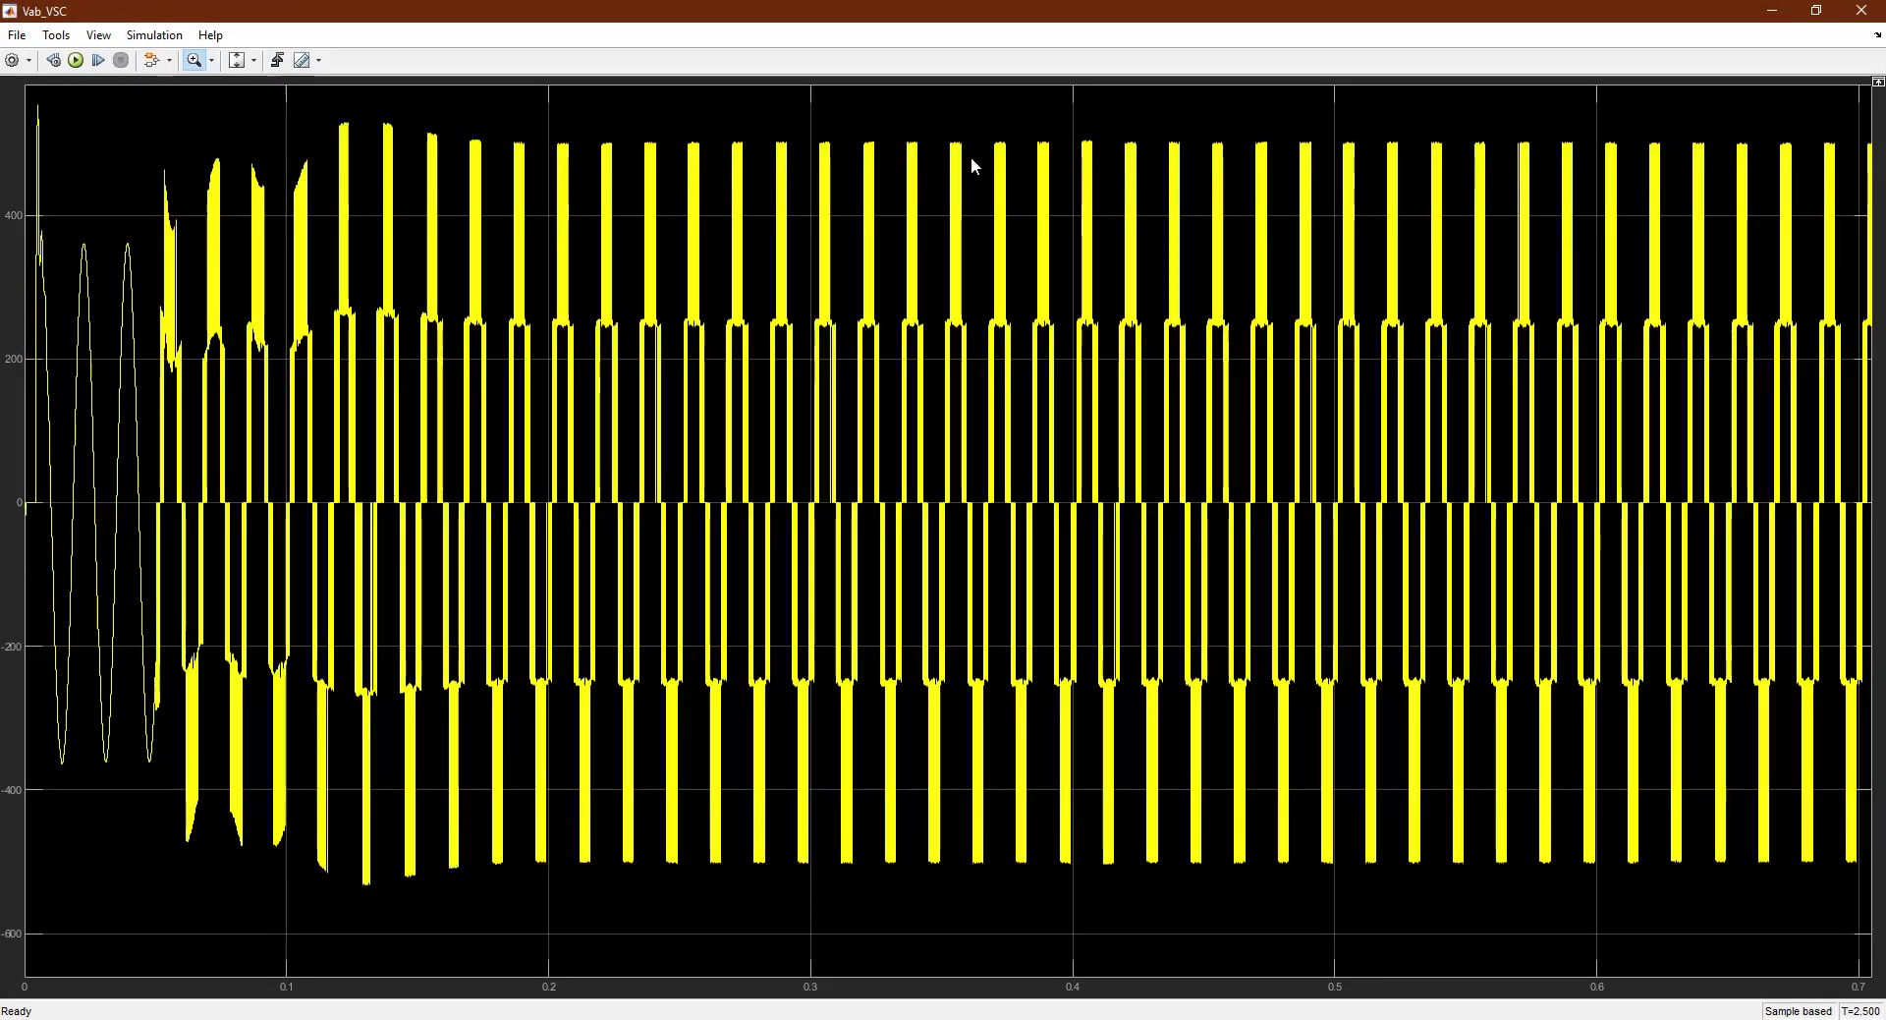
left_click_drag(982, 106, 5, 884)
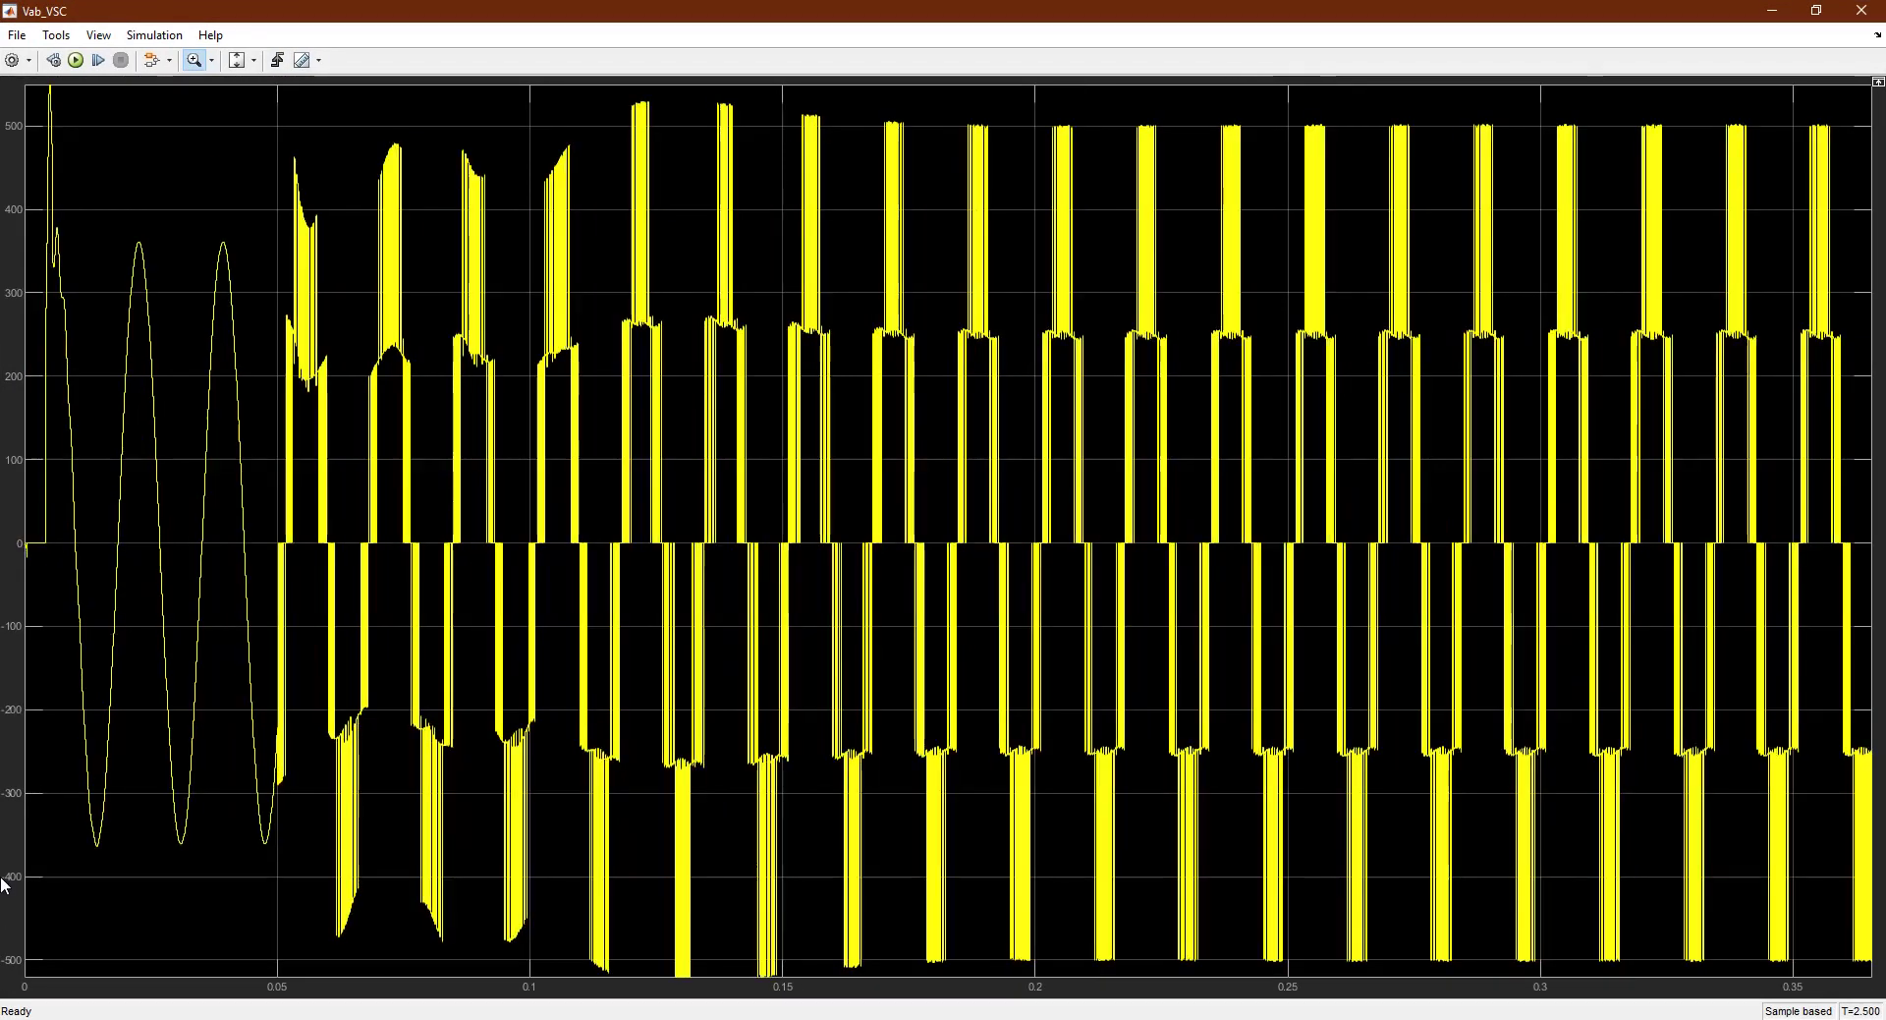
left_click_drag(913, 112, 21, 998)
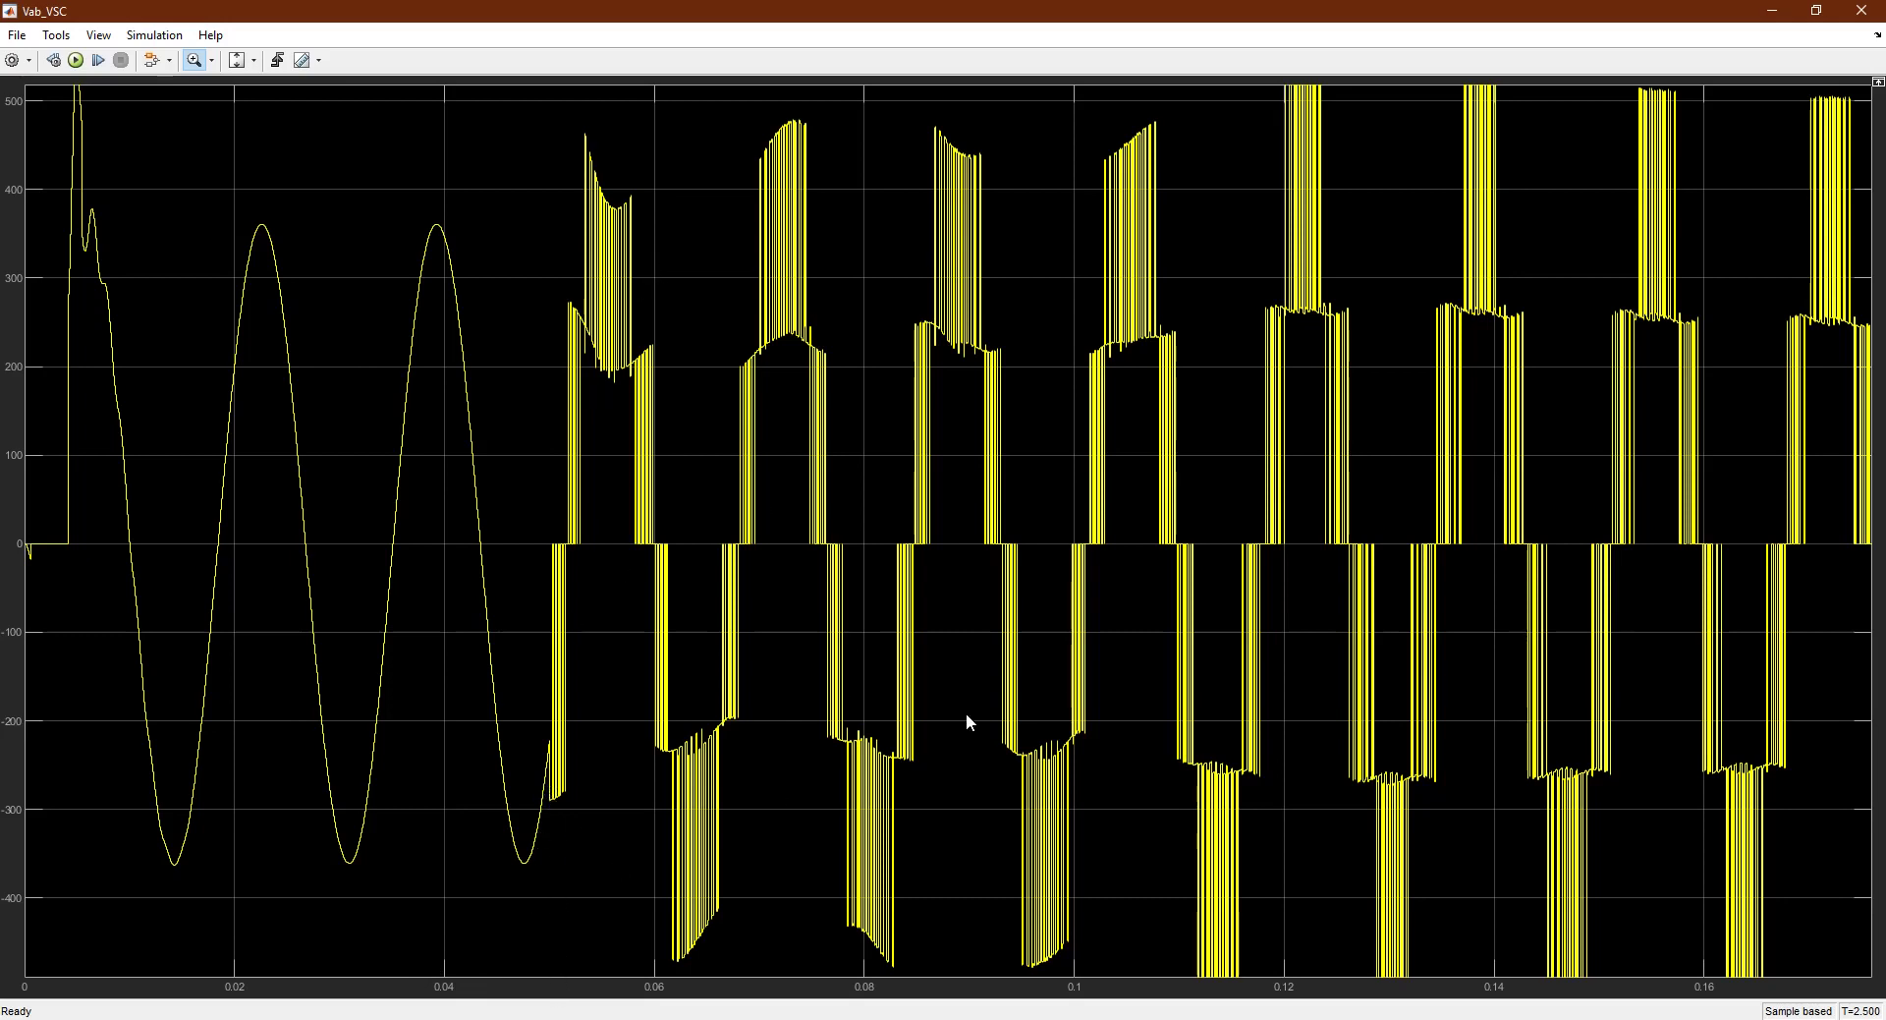
key("alt+Tab")
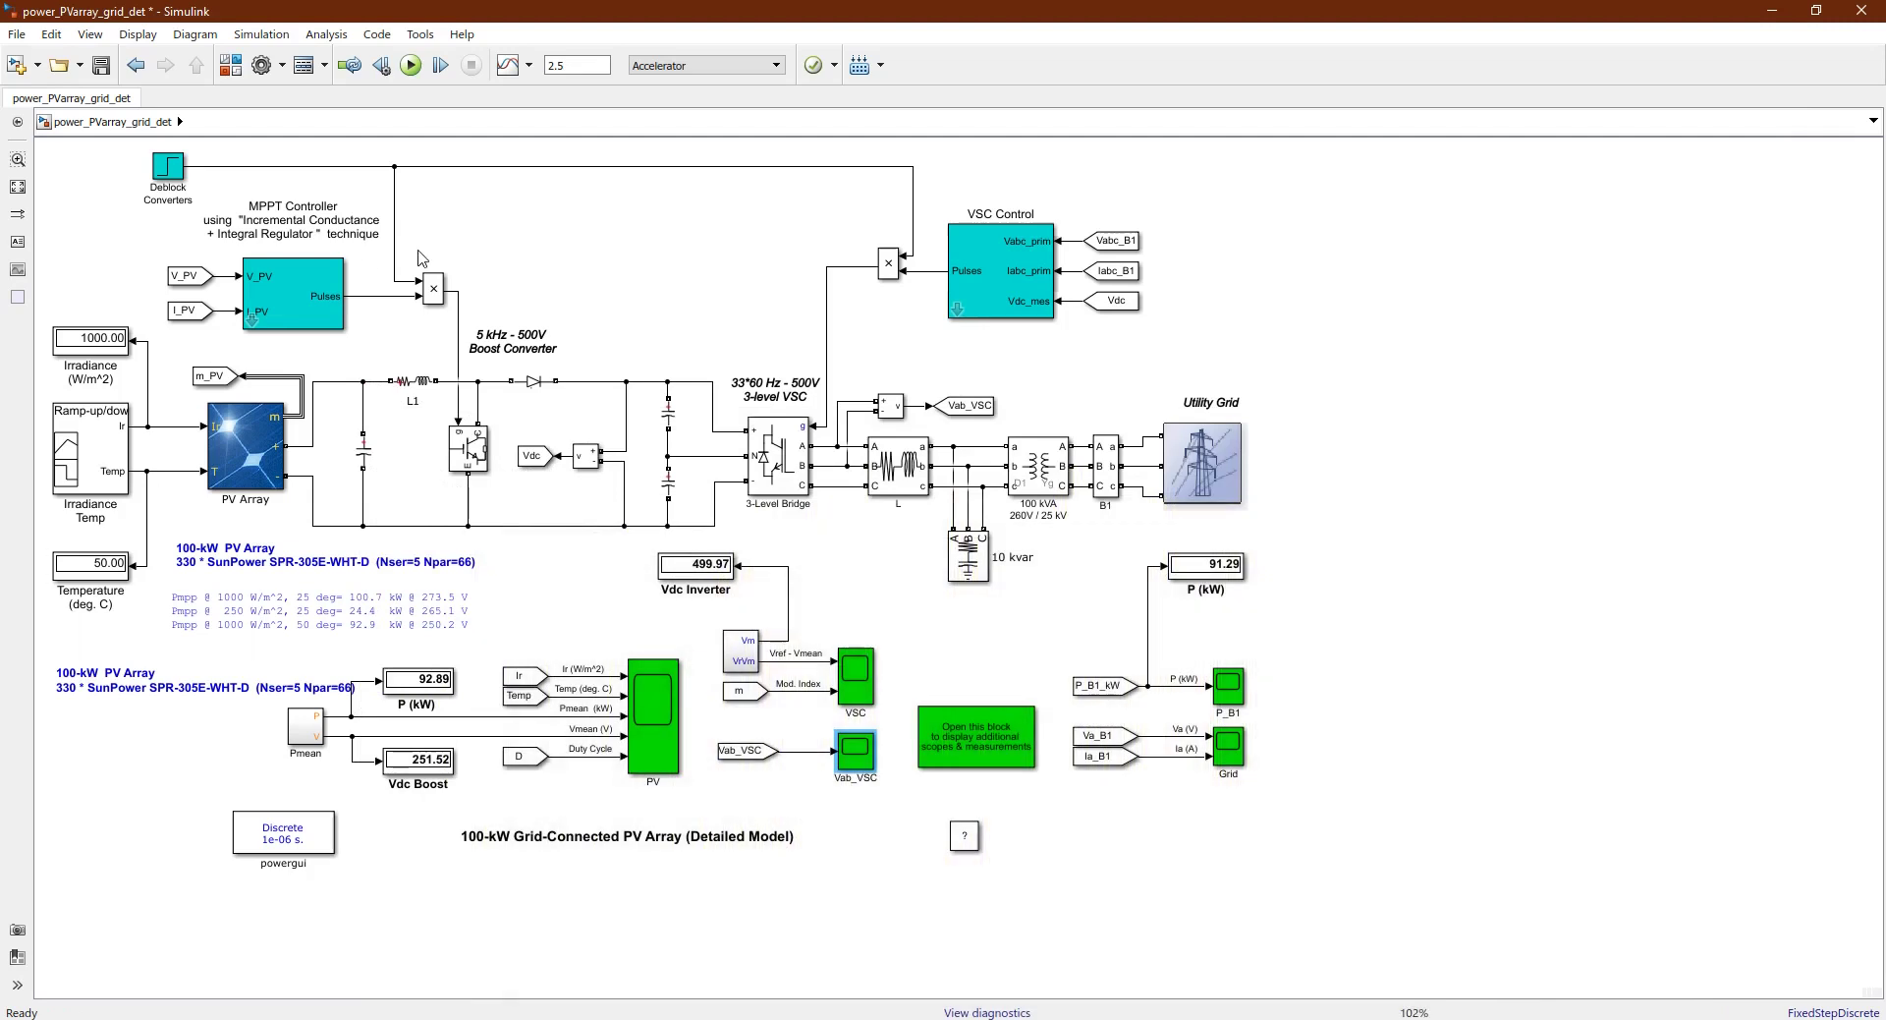
Inspect the step parameters of the Deblock Converters block and close them without changes
left_click(331, 287)
left_click(615, 222)
left_click(165, 168)
double_click(165, 169)
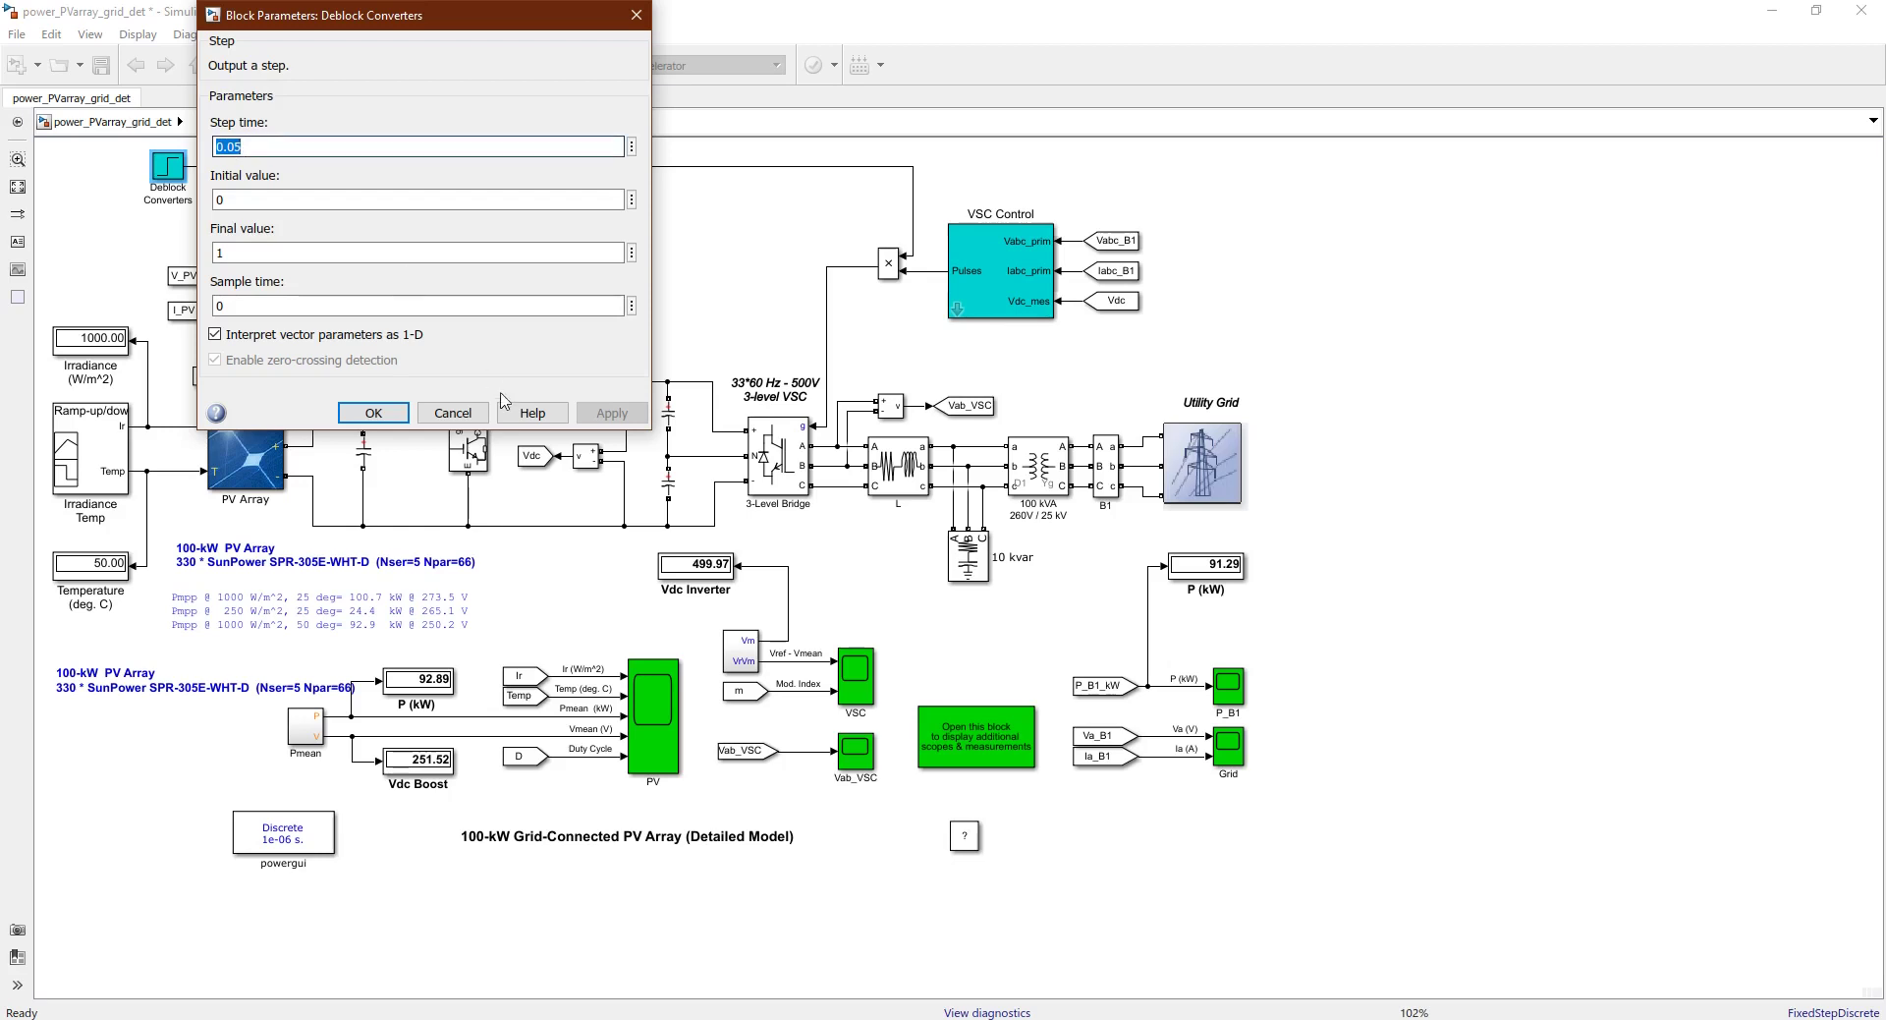
left_click(453, 413)
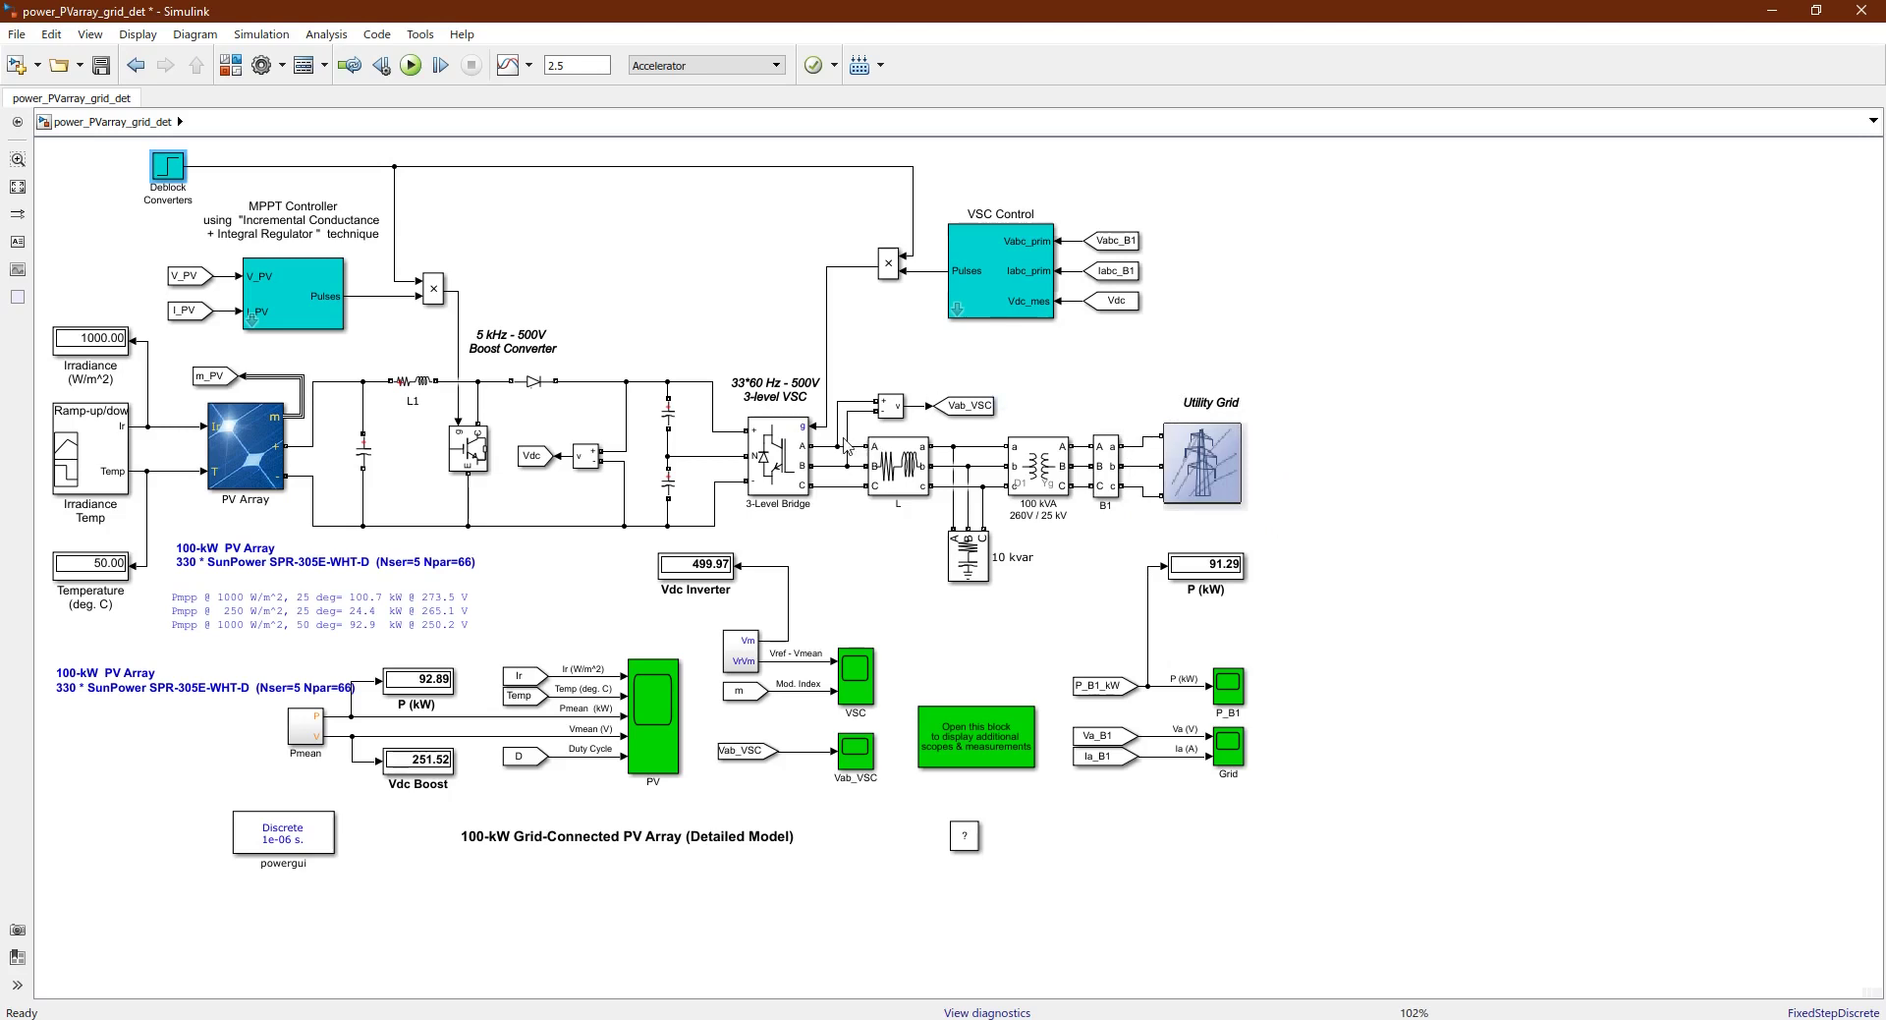
Return to the Vab_VSC scope and restore its full 2.5 s view
left_click(966, 408)
key("alt+Tab")
key("alt+Tab")
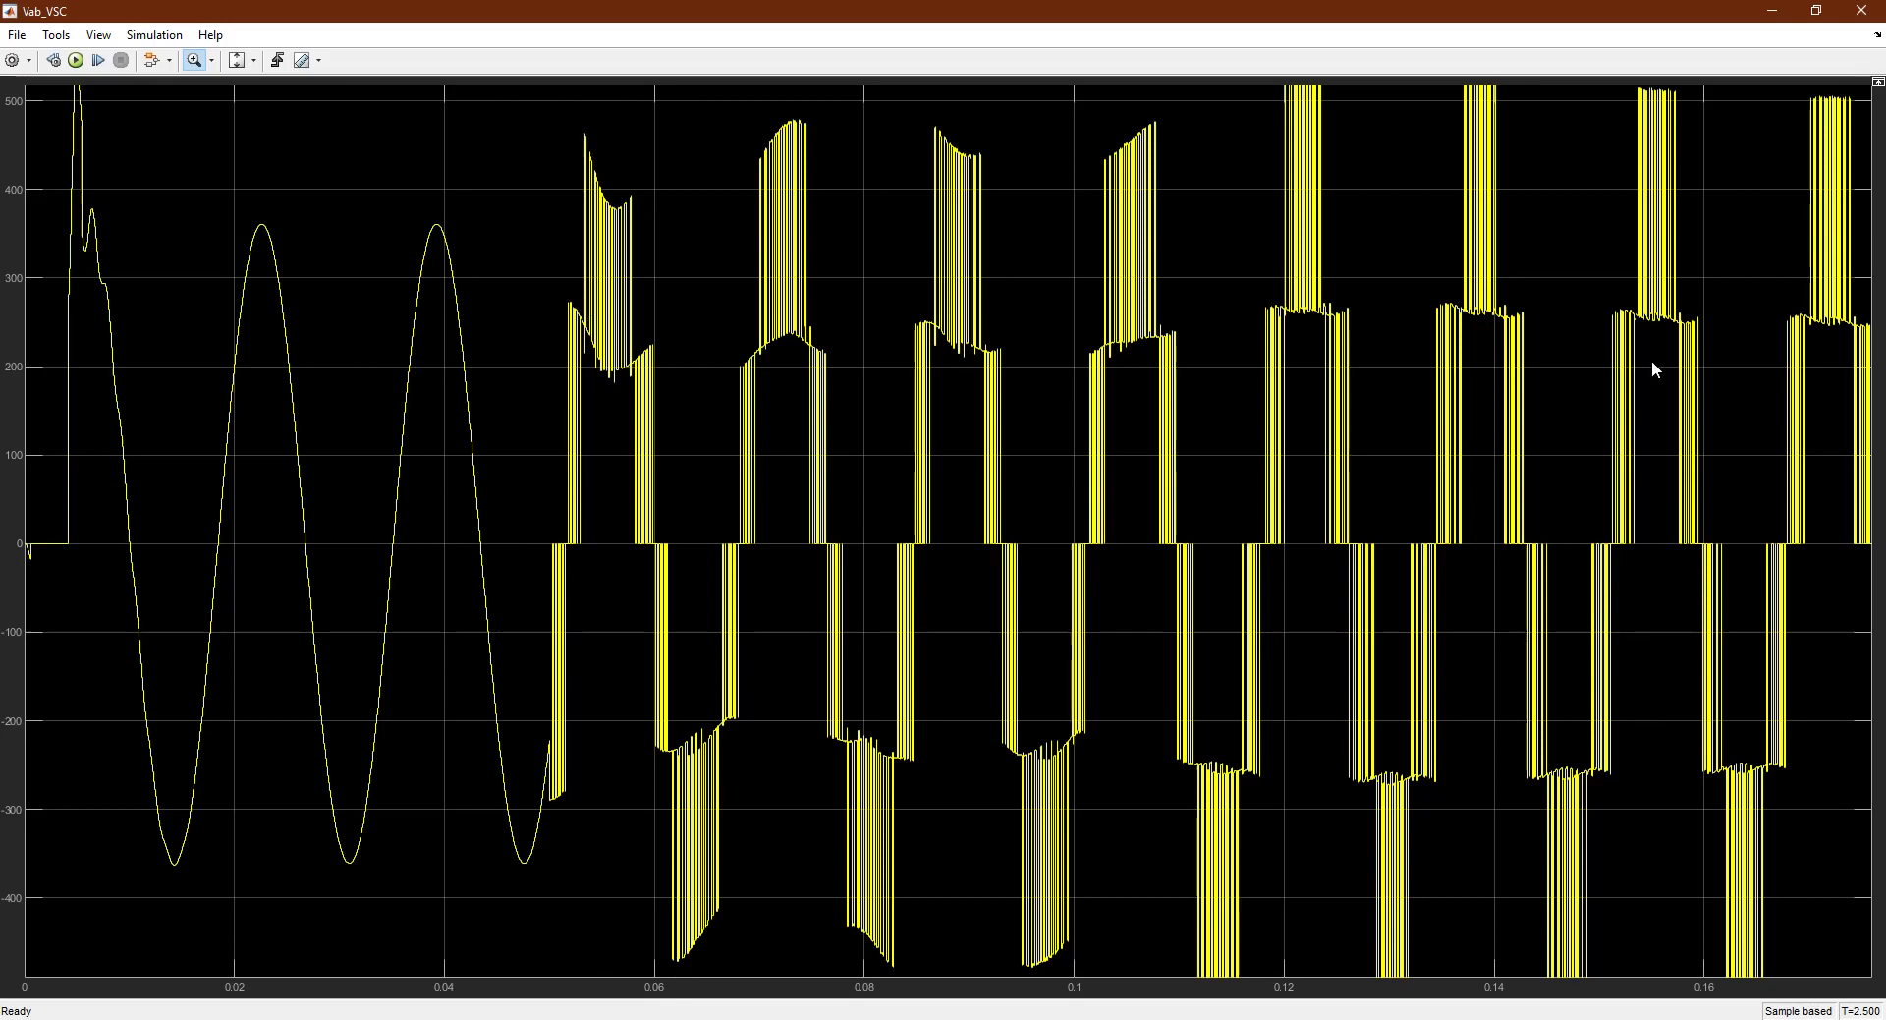
right_click(1296, 506)
left_click(1328, 544)
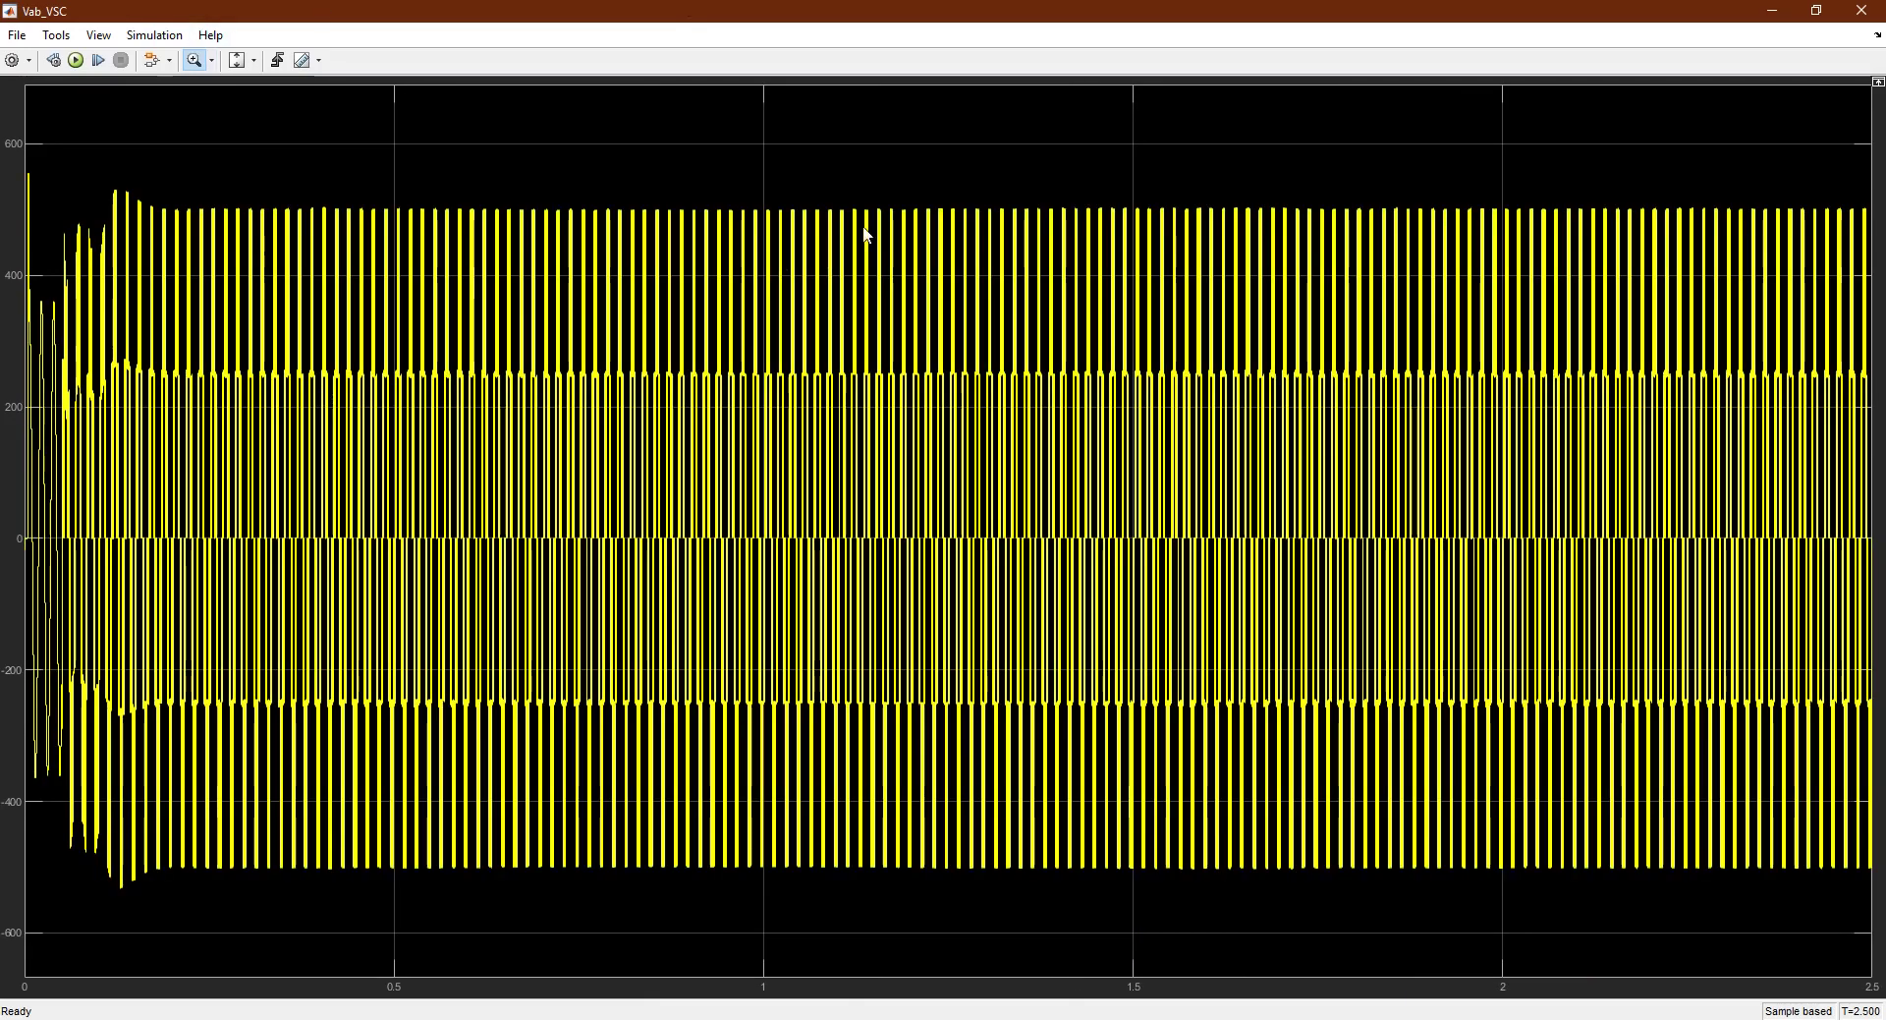
Zoom in on the Vab_VSC waveform between about 0.84 and 0.9 s, minimize the scope and return to the model
left_click_drag(959, 193, 339, 905)
left_click_drag(1305, 90, 651, 941)
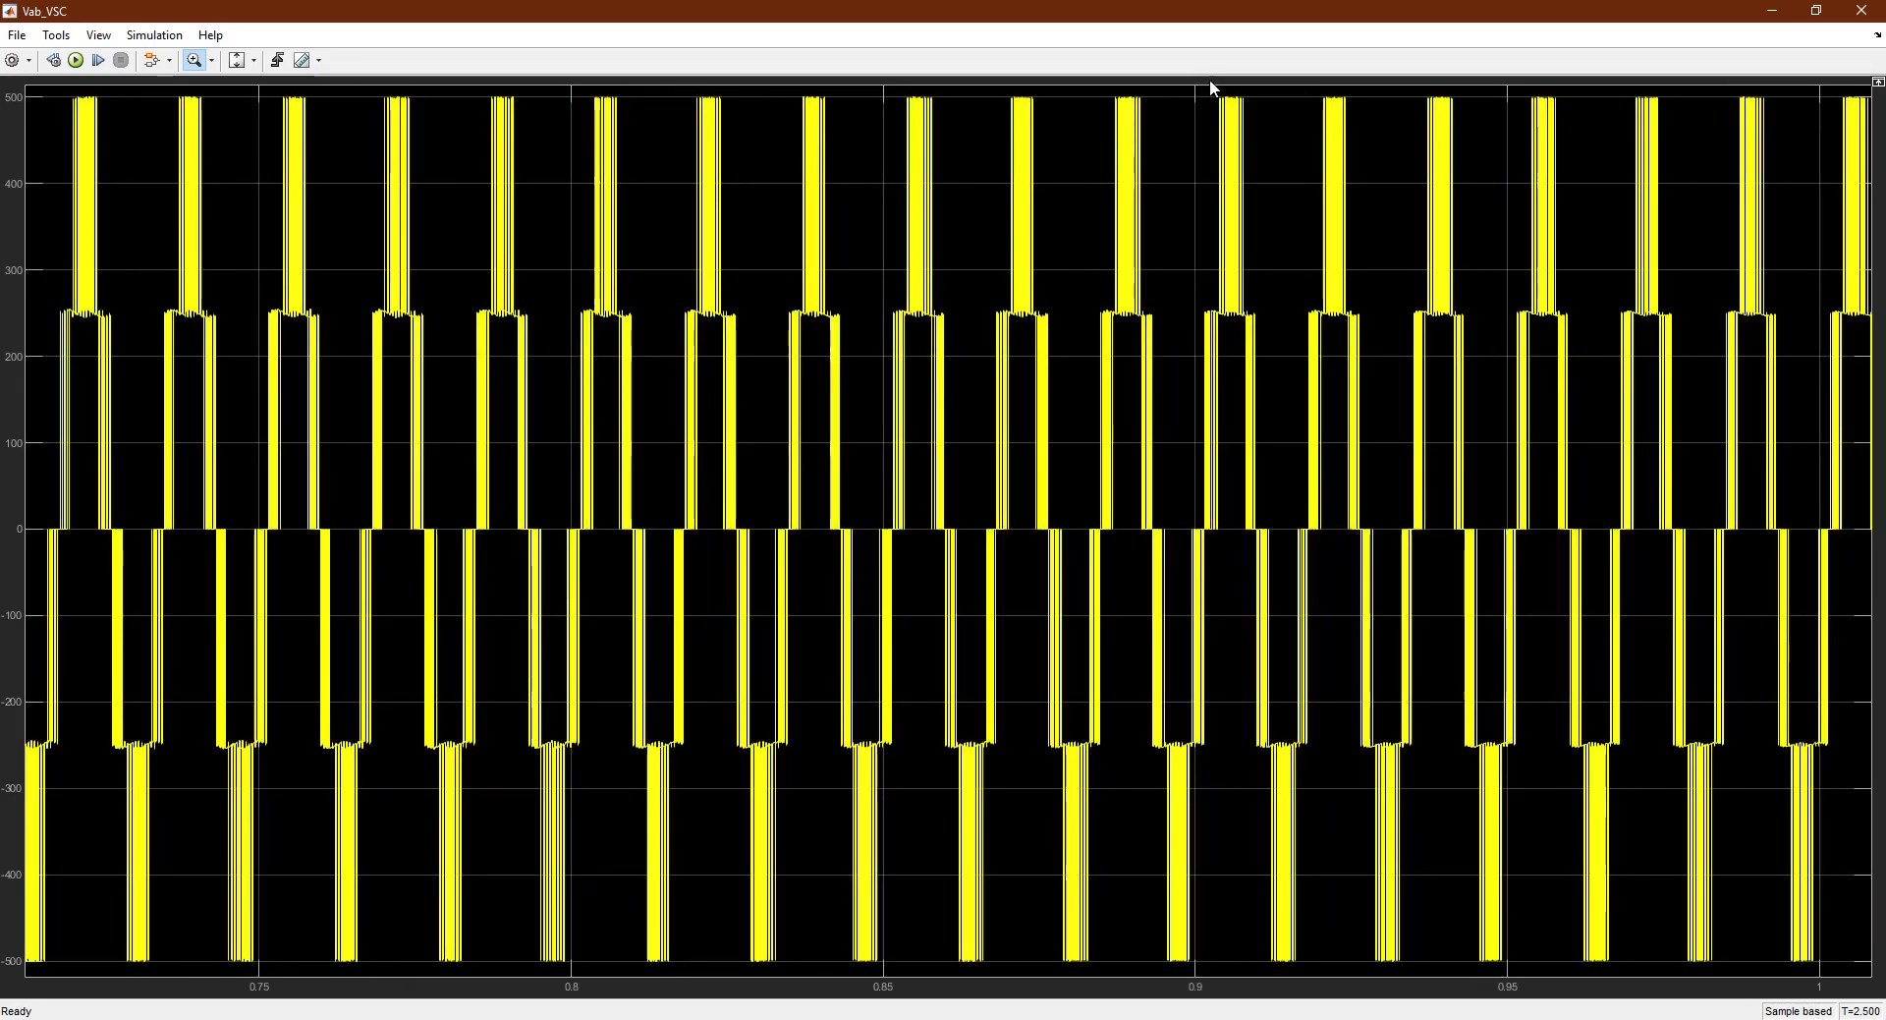
left_click_drag(799, 782, 806, 963)
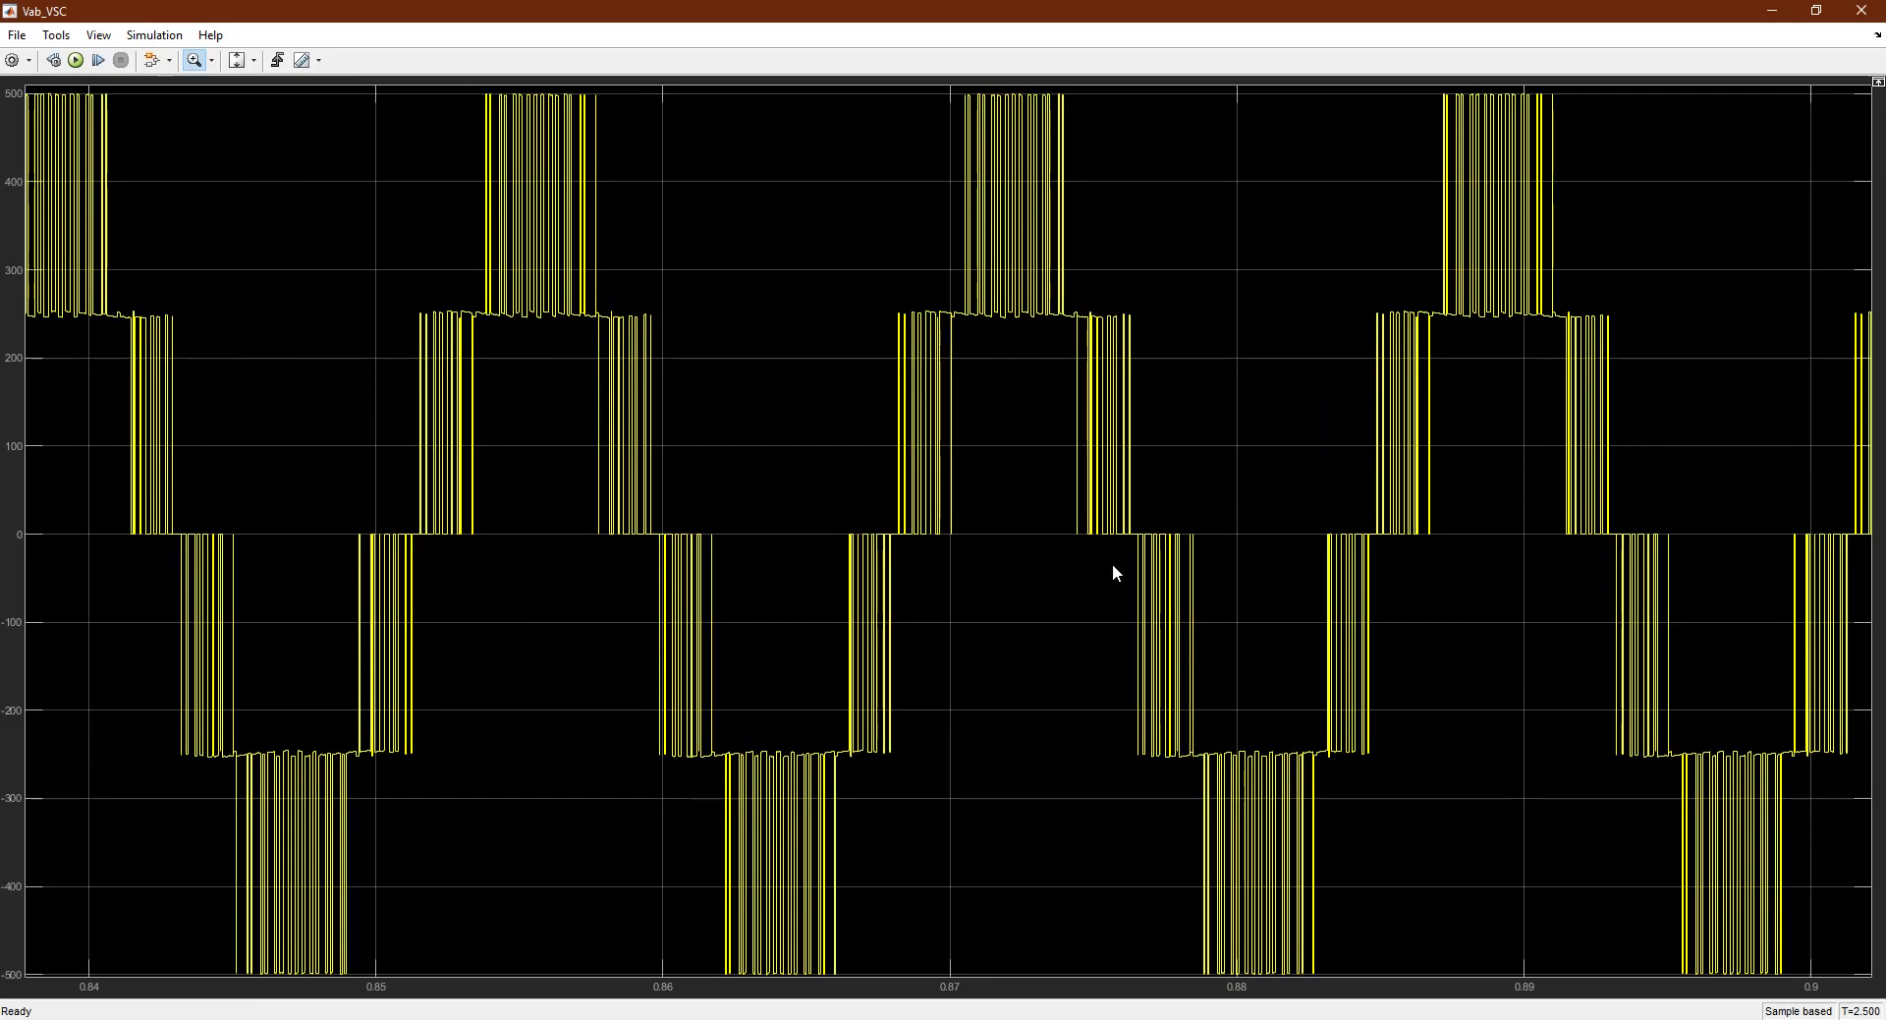
left_click(1771, 9)
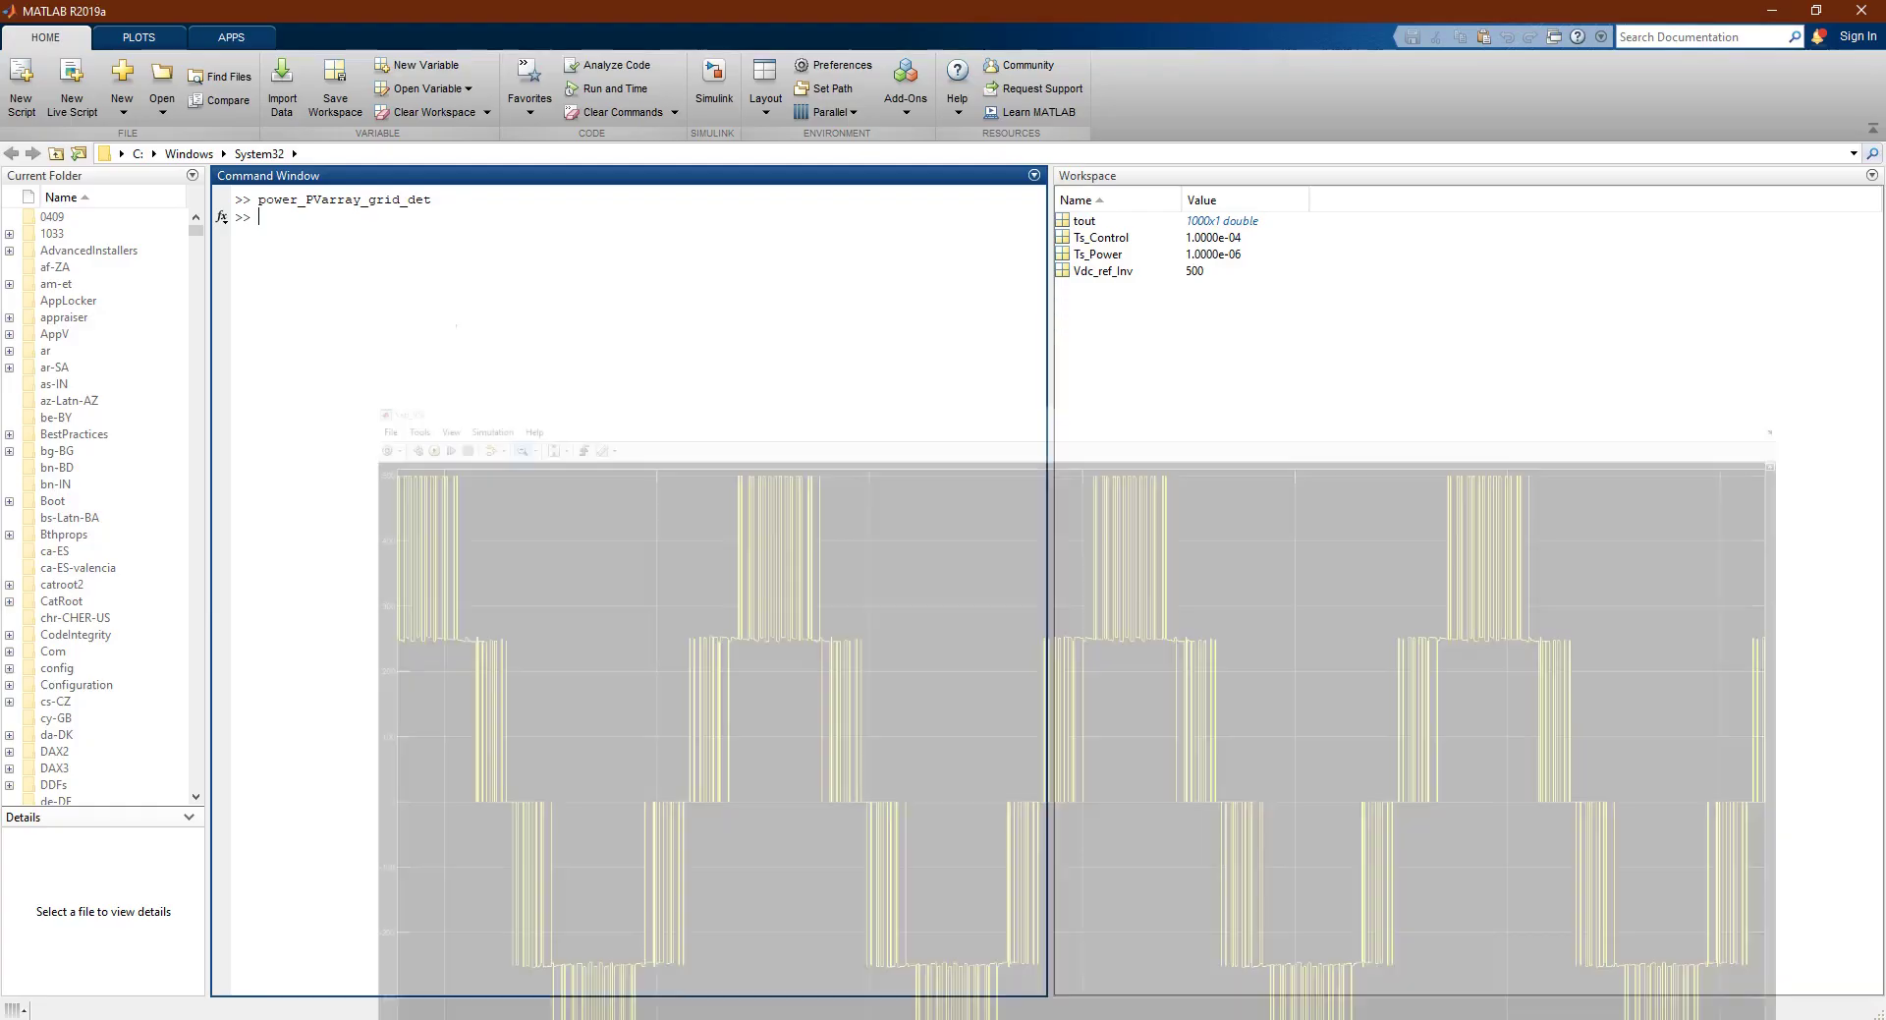
key("alt+Tab")
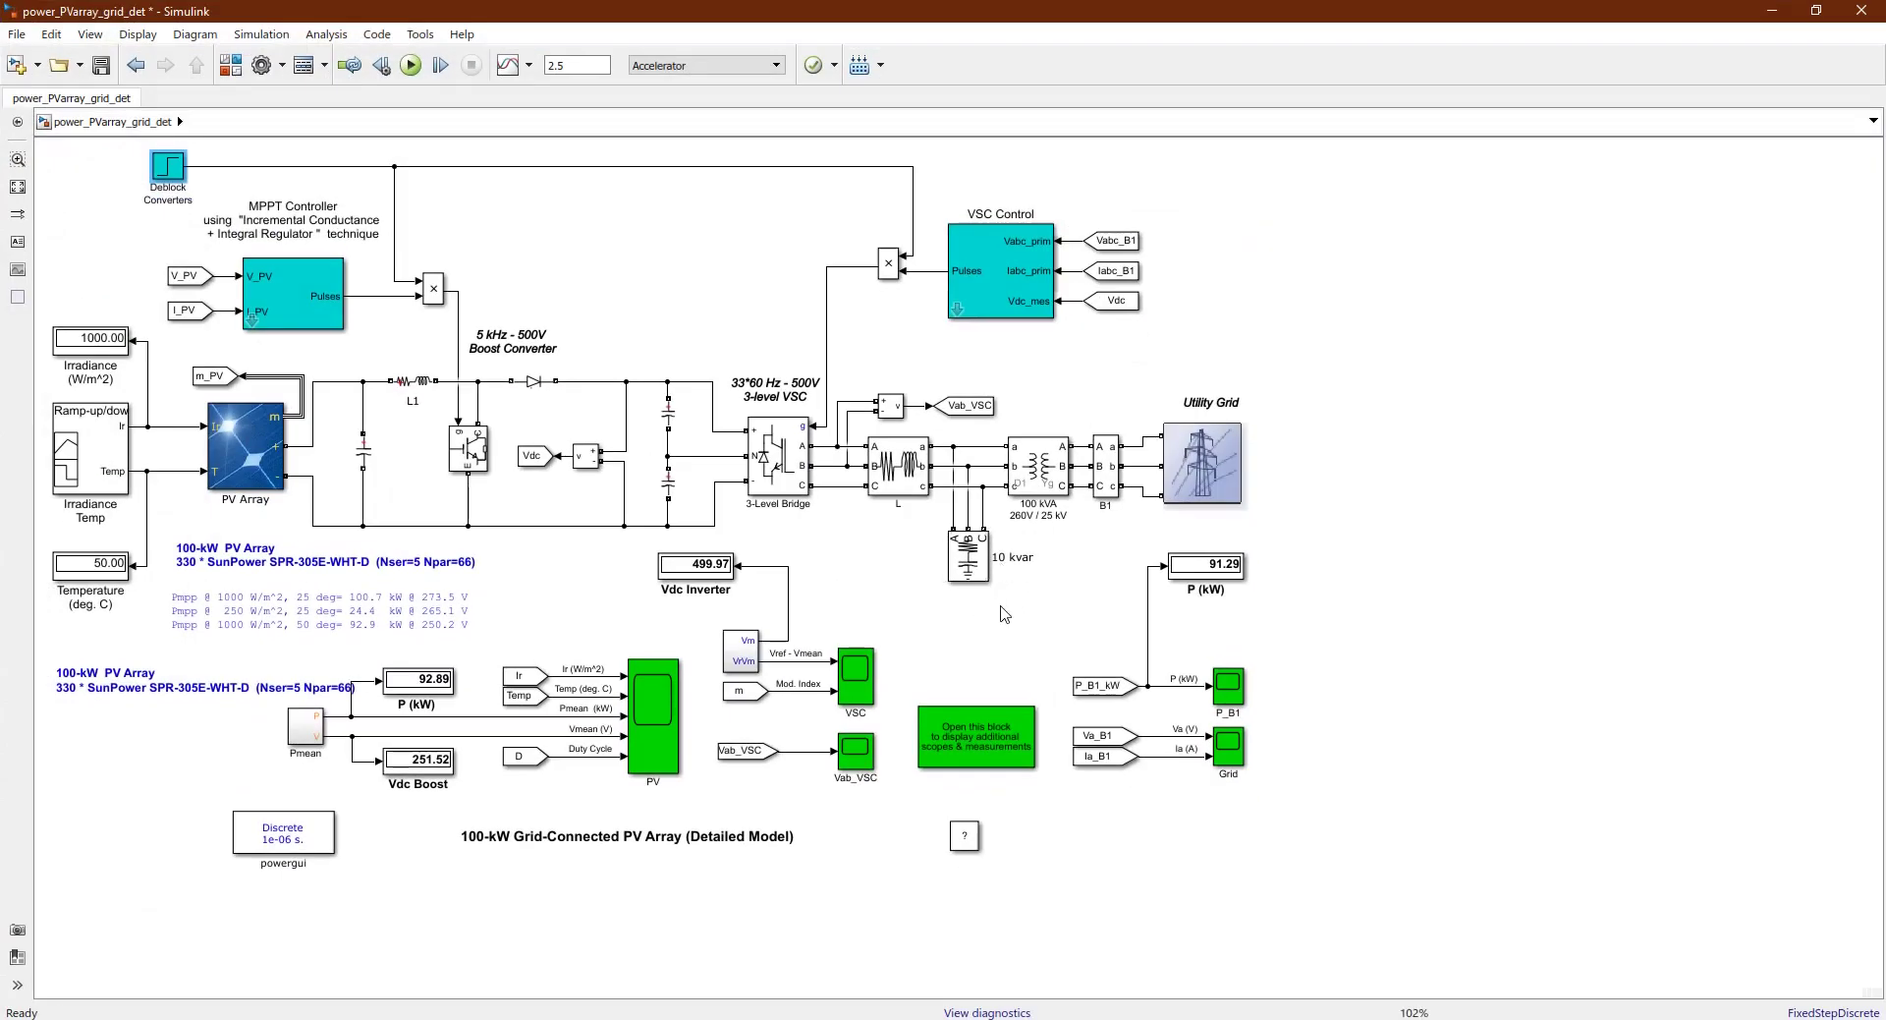
Reopen the Grid scope, restore its view and scale the axes to show the complete Va and Ia waveforms
left_click(1233, 762)
double_click(1231, 747)
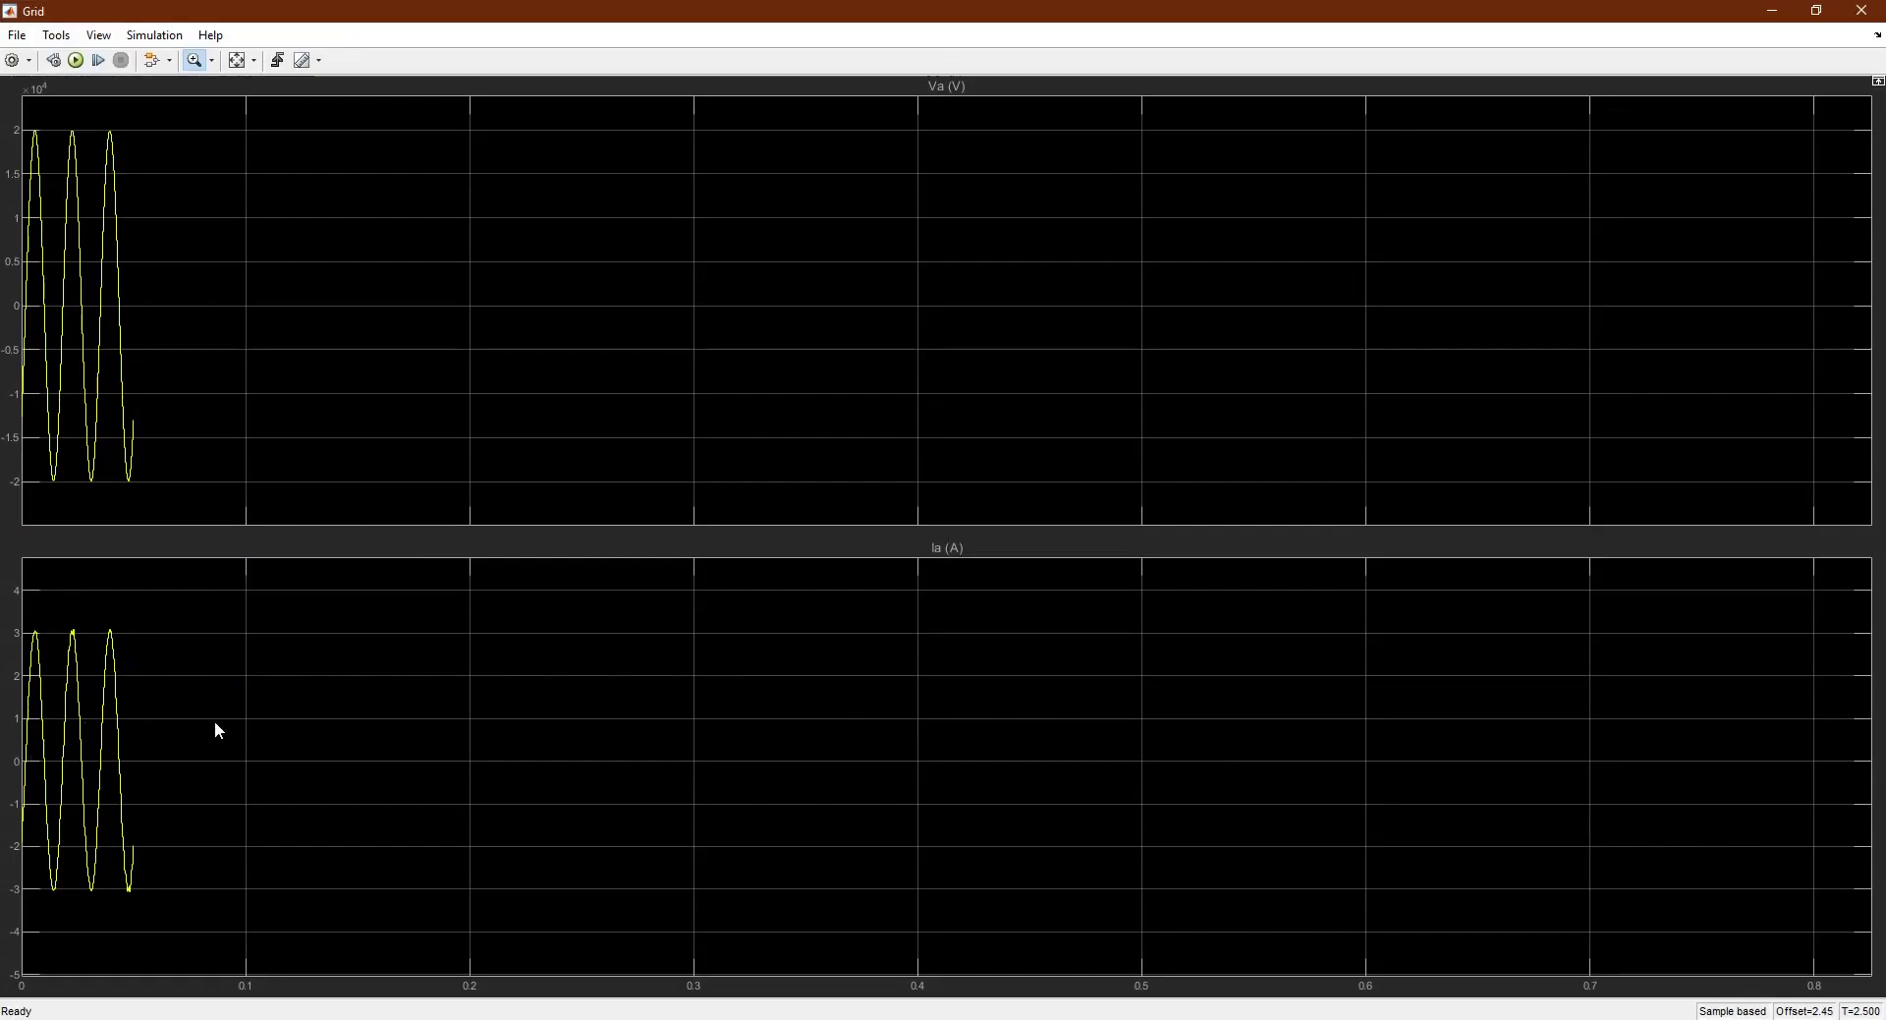
right_click(215, 723)
left_click(233, 754)
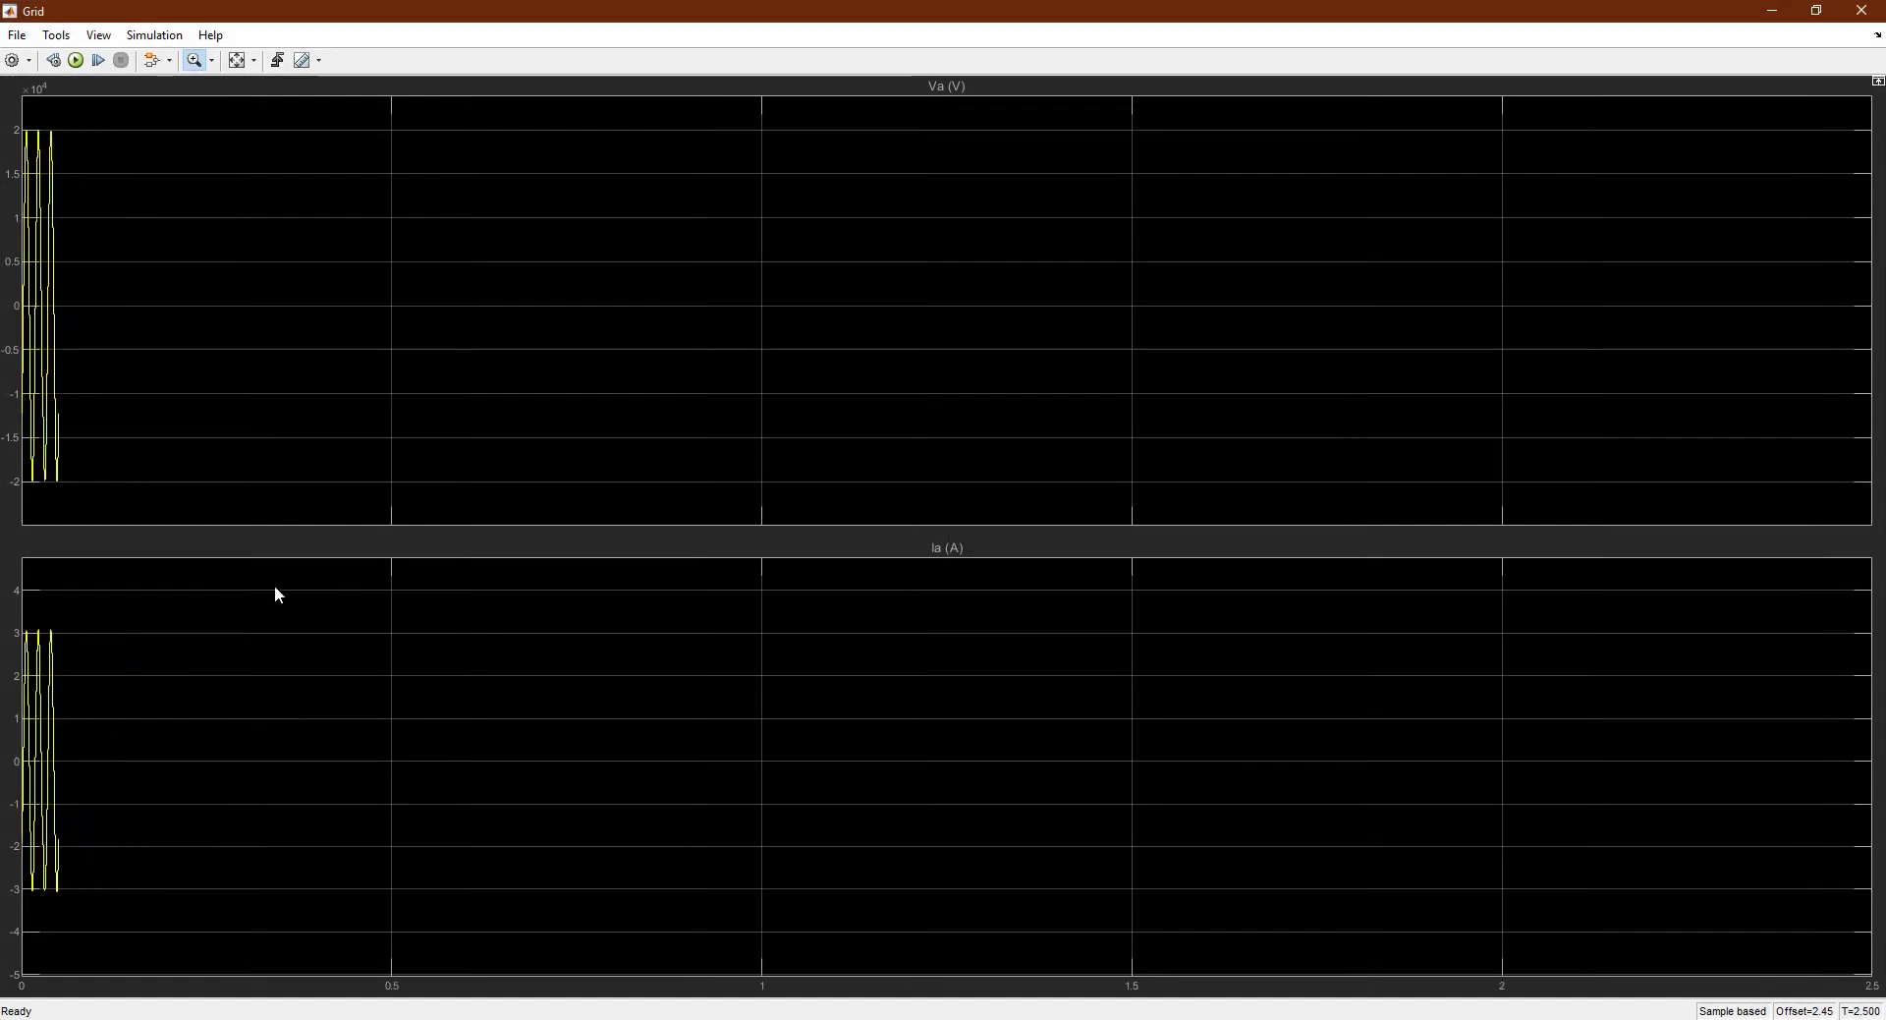
left_click(237, 61)
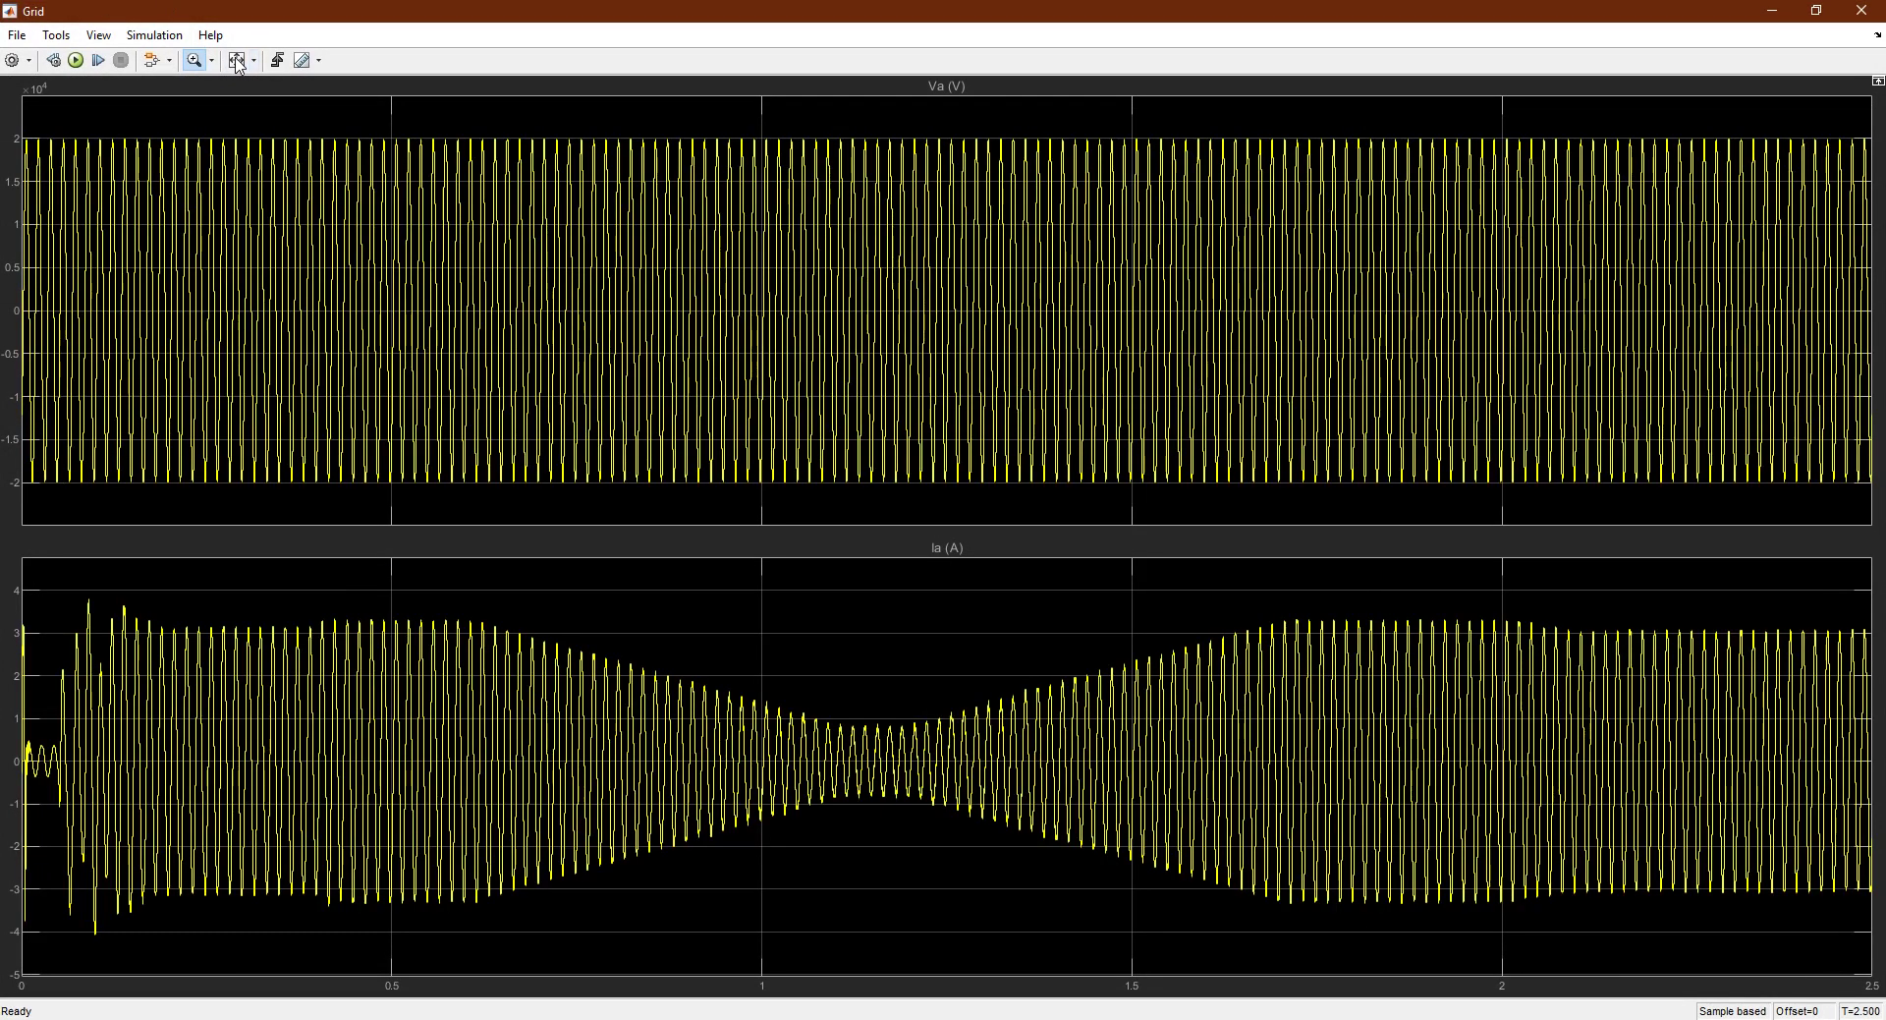
Zoom in on the Va waveform between about 0.06 and 0.38 s and close the Grid scope
left_click_drag(565, 597, 3, 209)
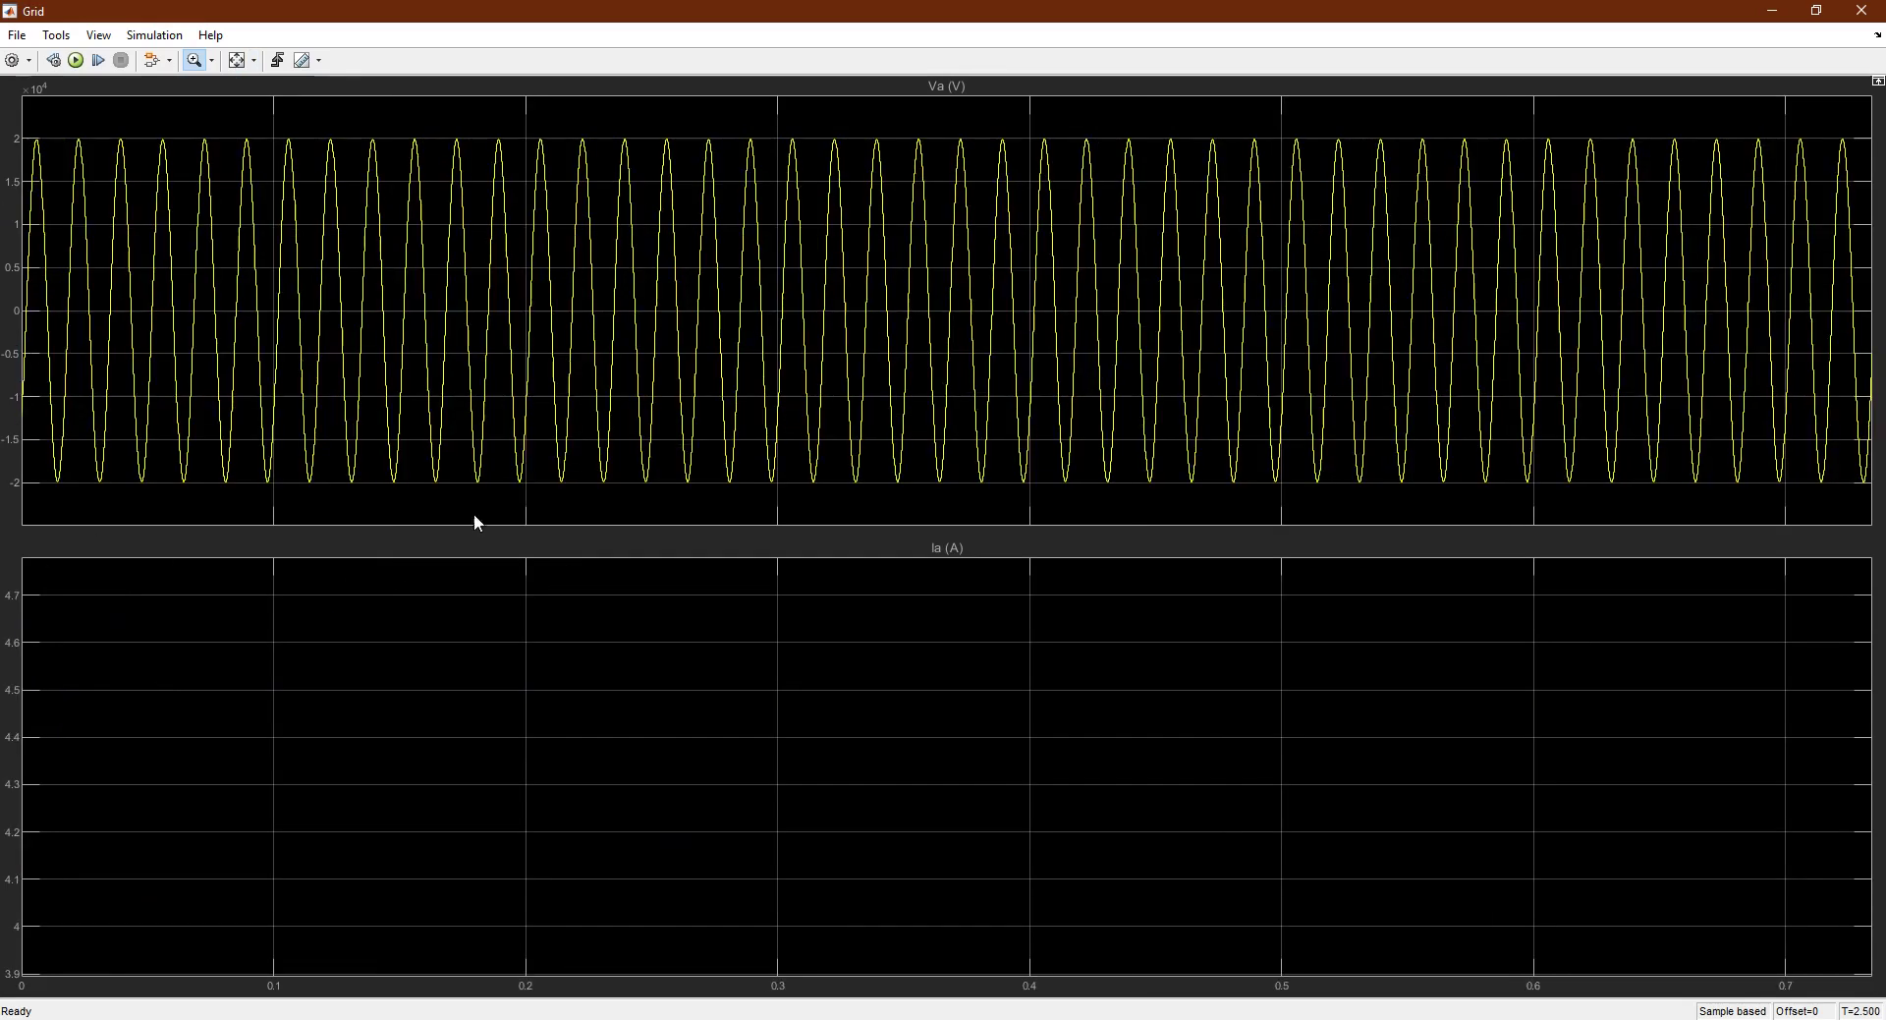
left_click_drag(978, 497, 170, 96)
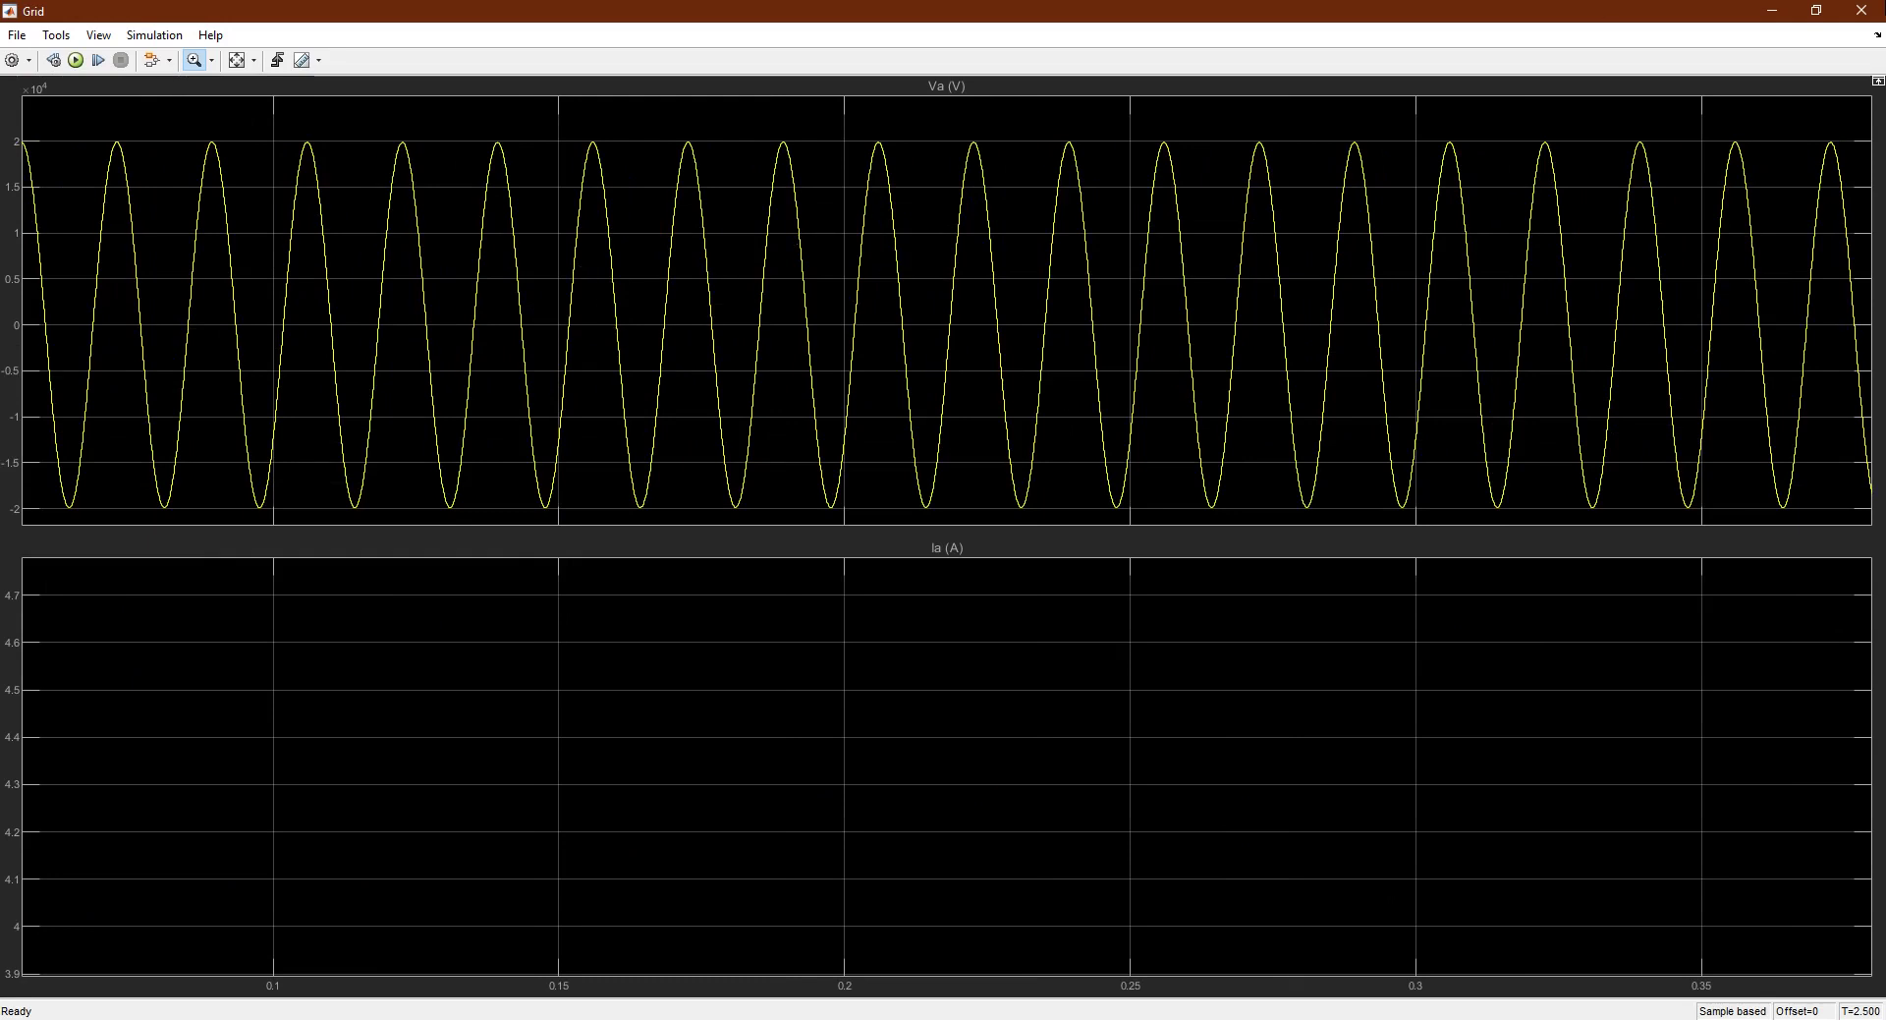
left_click(1861, 10)
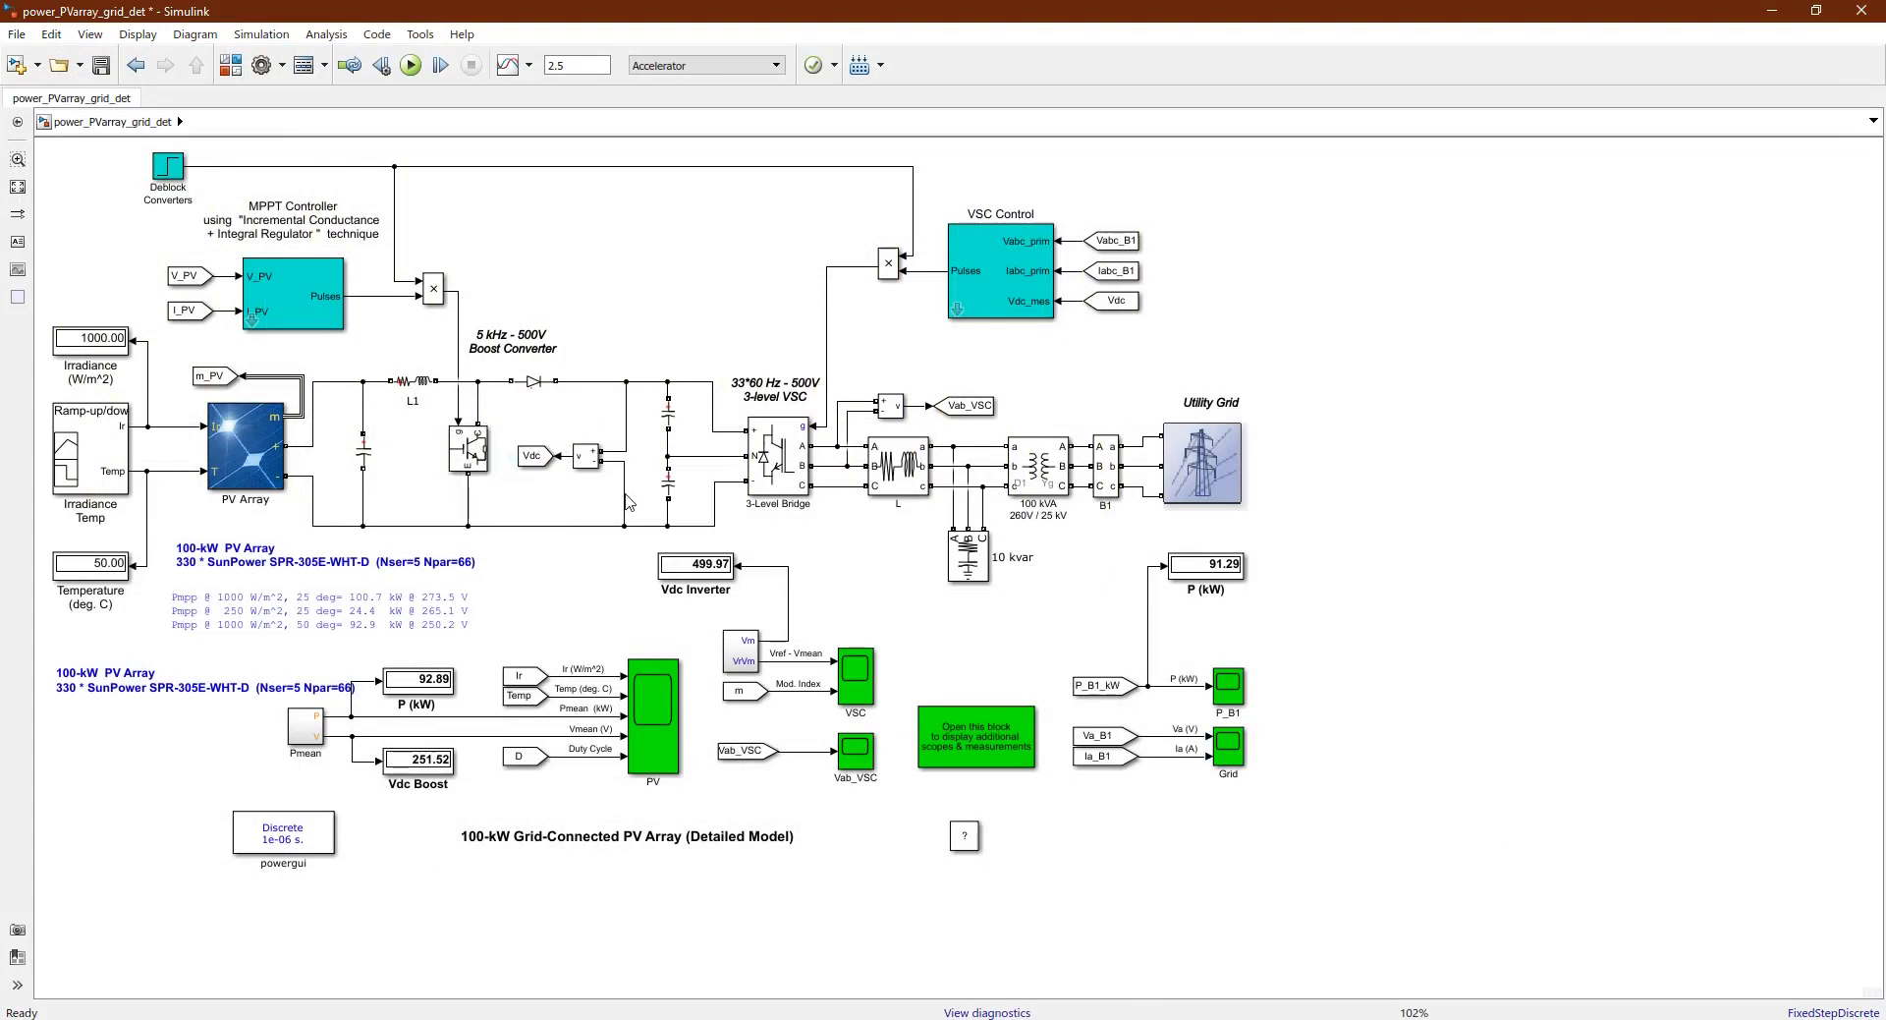
Open the VSC scope full-screen, scale its axes to fit the Vref - Vmean and Mod. Index curves, and close it
left_click(668, 418)
left_click(658, 447)
left_click(851, 690)
double_click(851, 690)
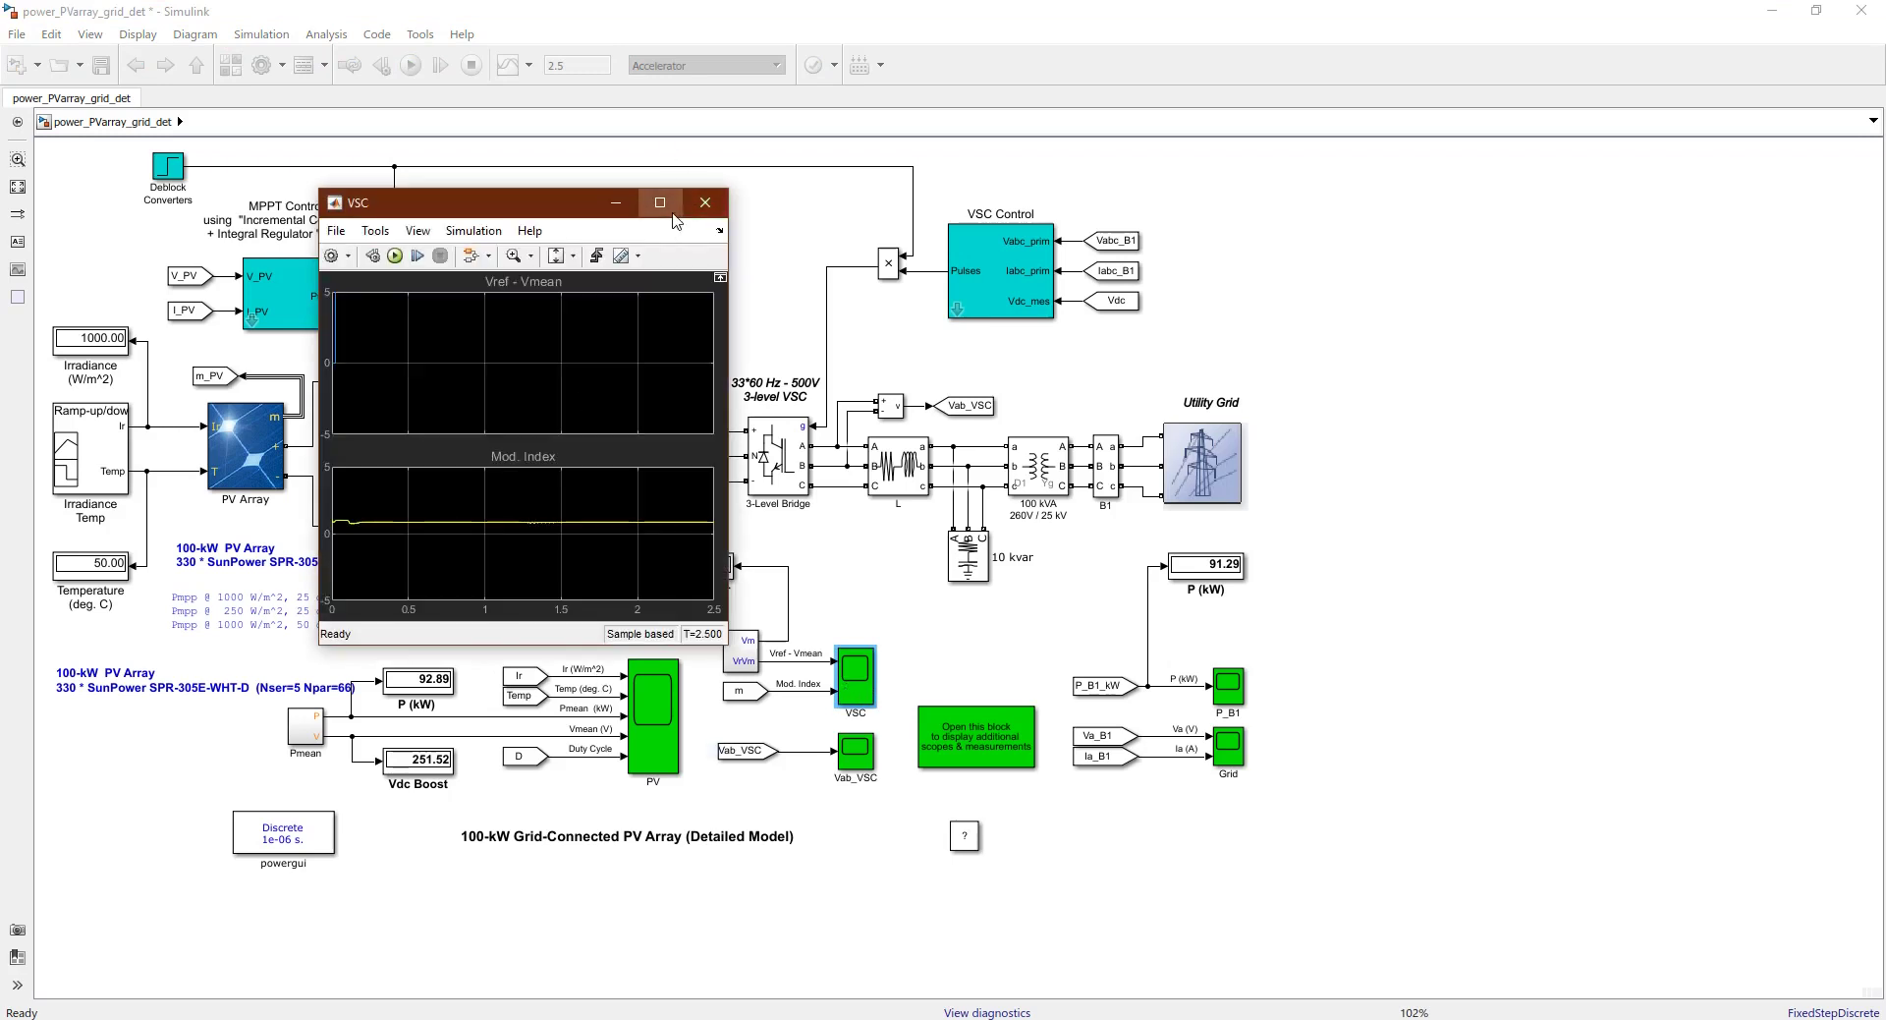
left_click(660, 203)
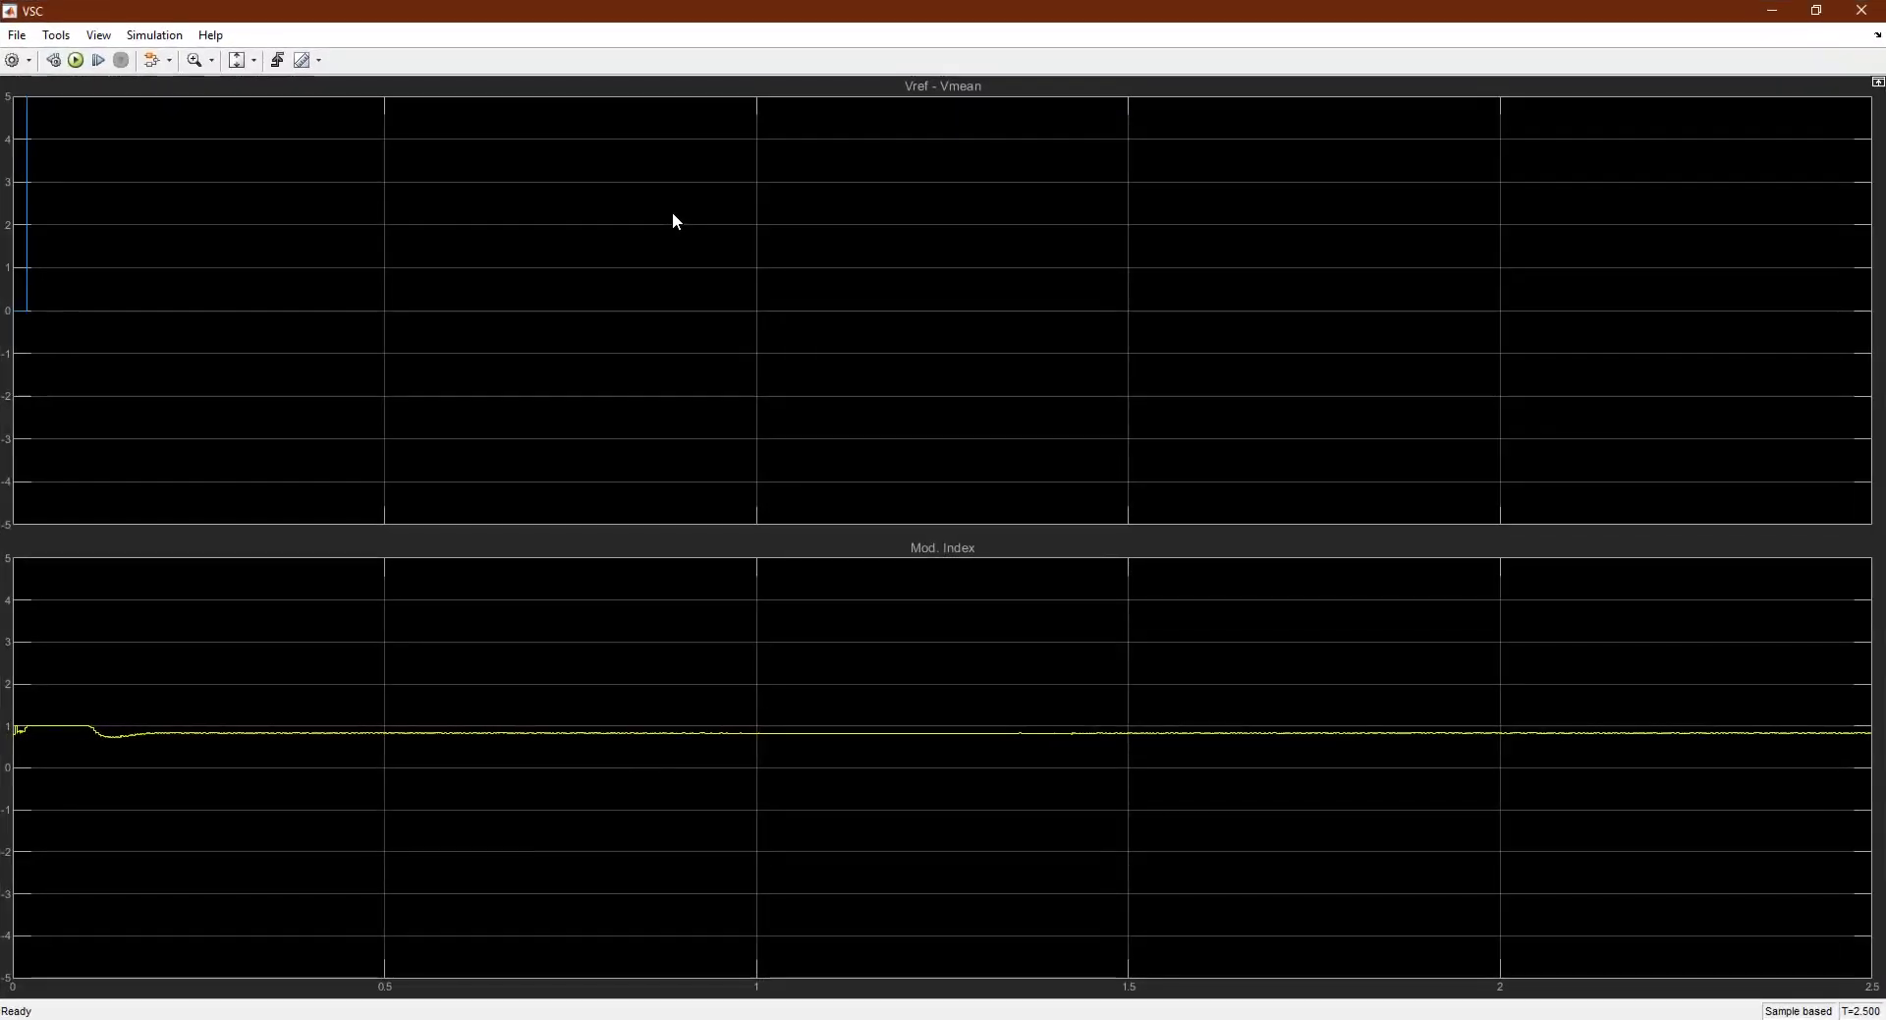
left_click(253, 61)
left_click(239, 110)
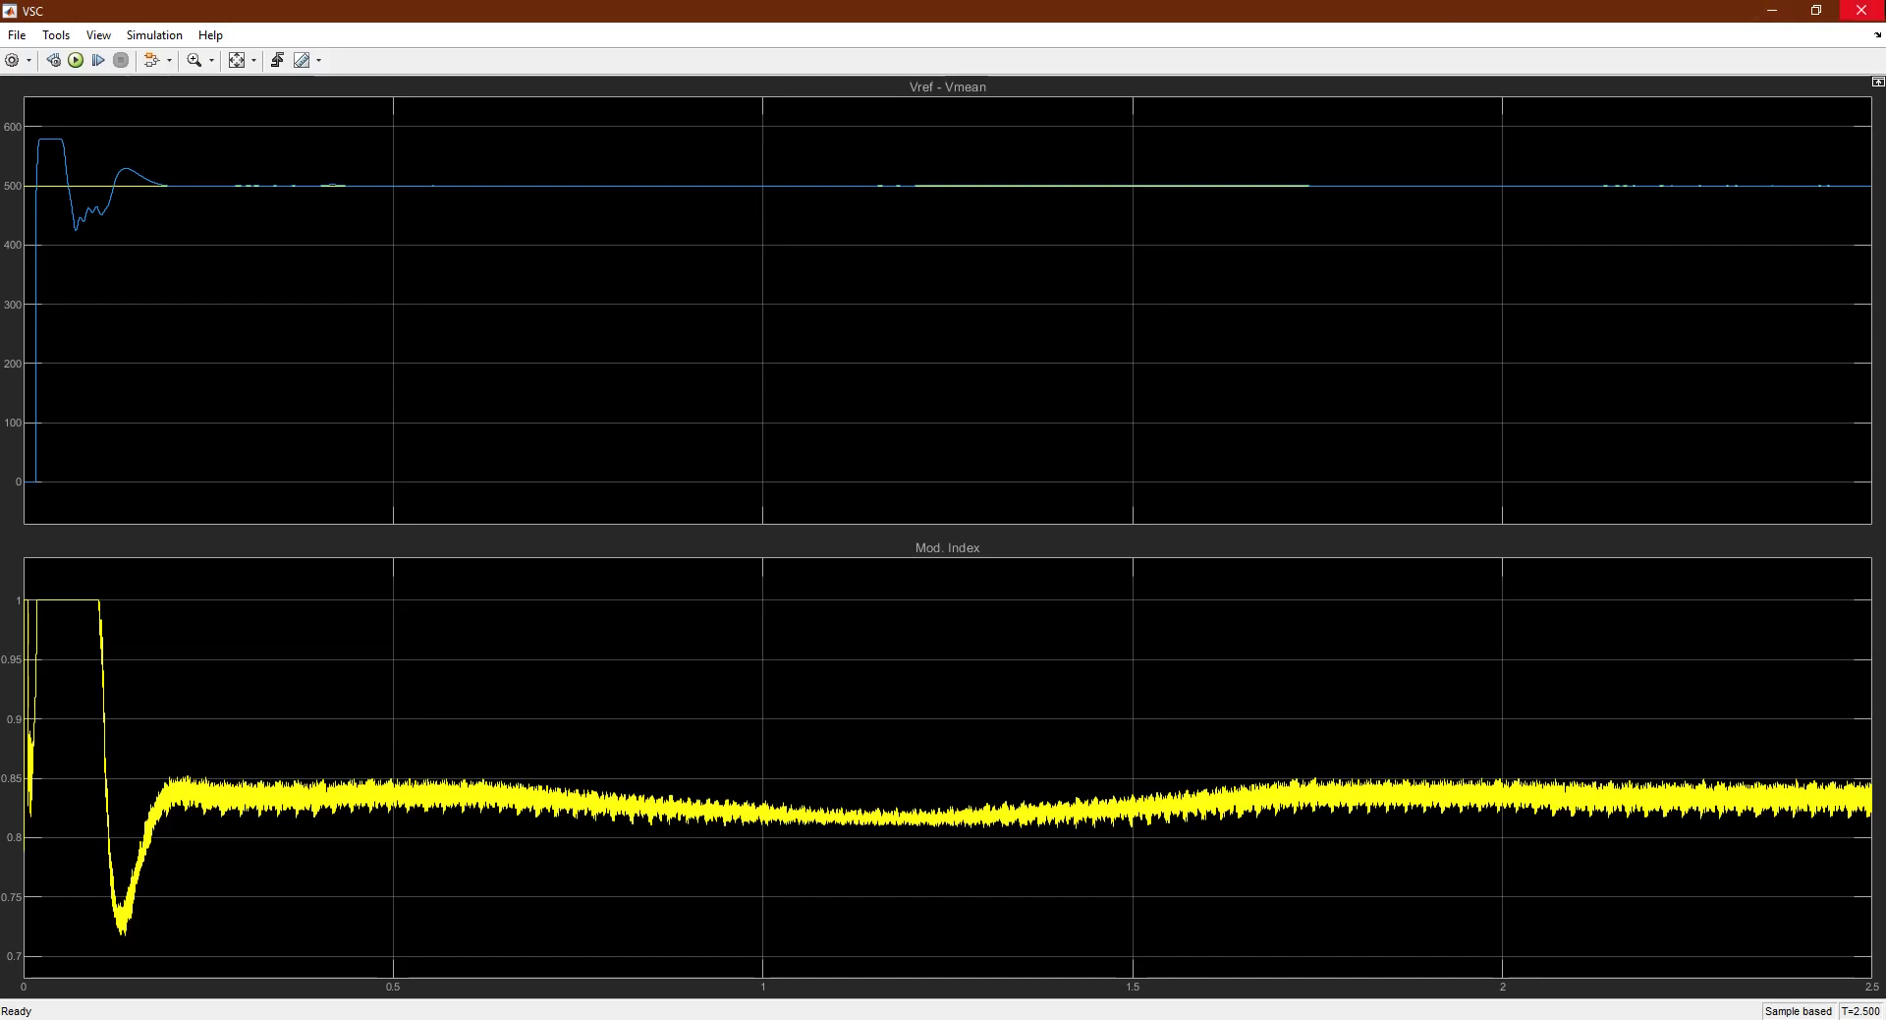
left_click(1861, 9)
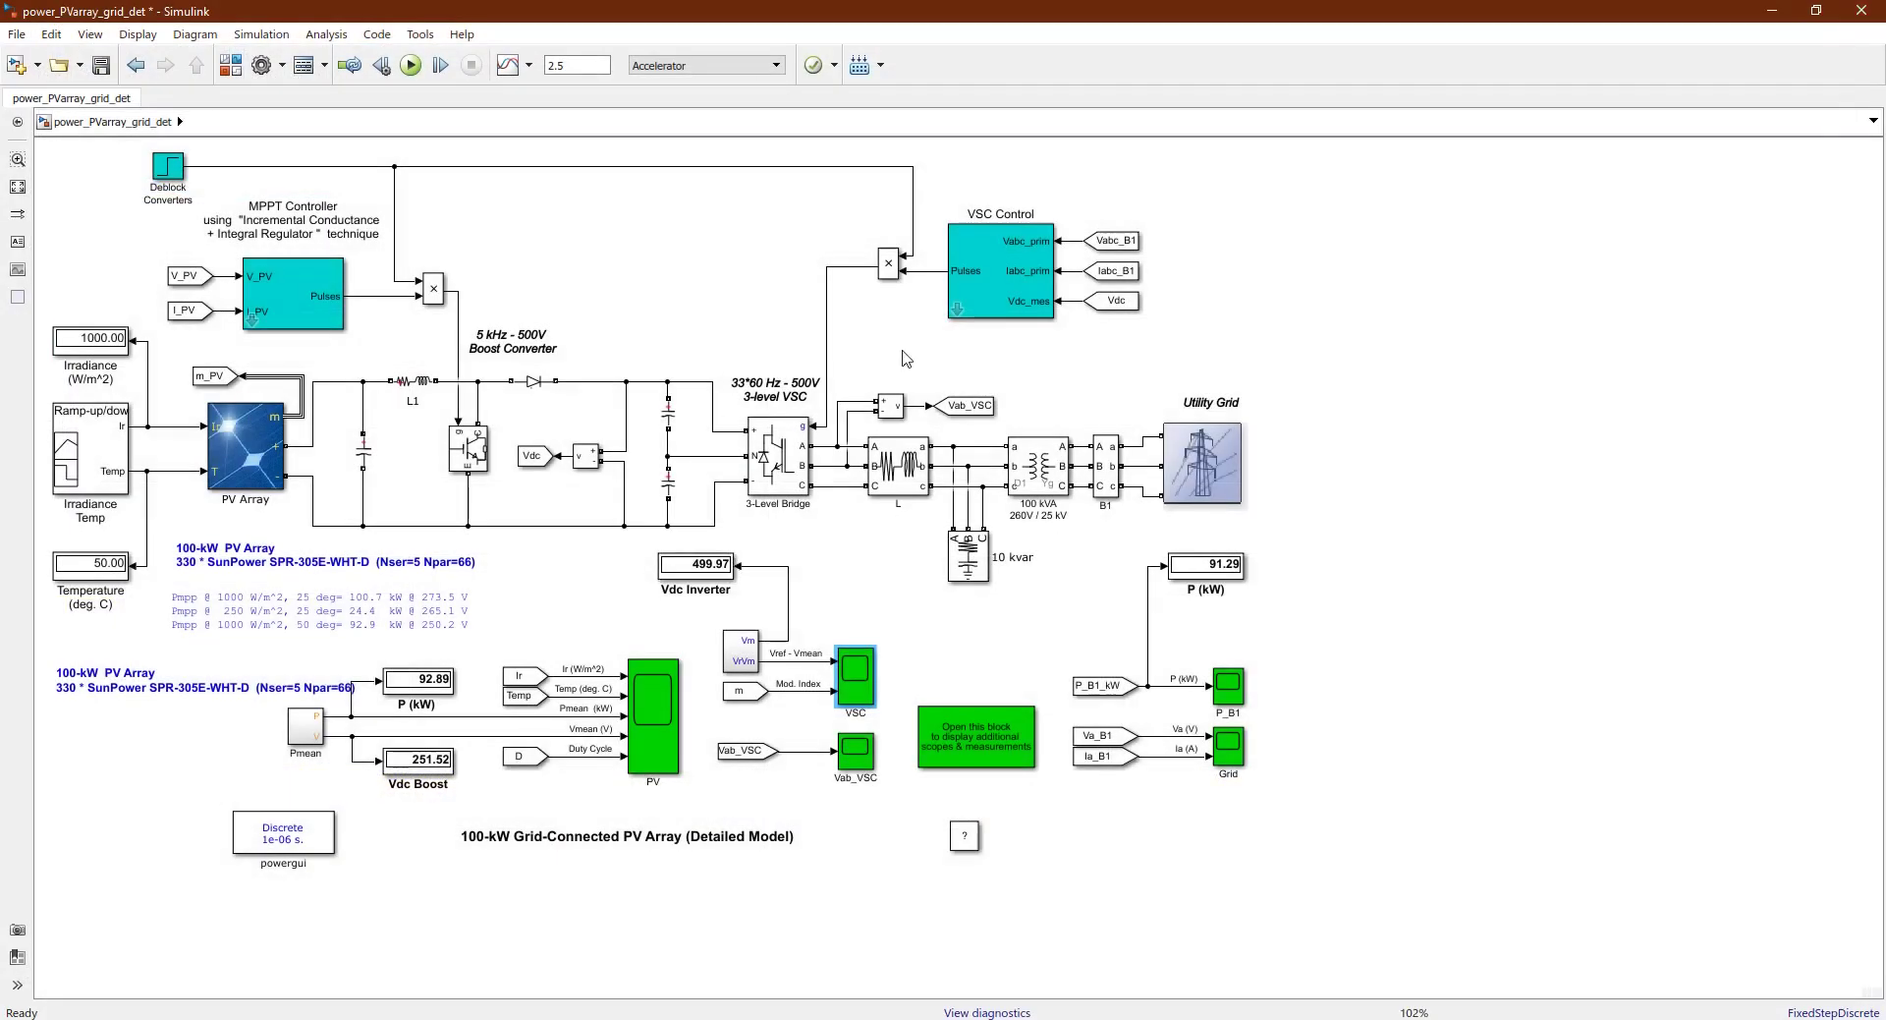
Open the PV scope full-screen to examine irradiance, temperature, mean power, mean voltage and duty cycle
left_click(970, 372)
left_click(961, 732)
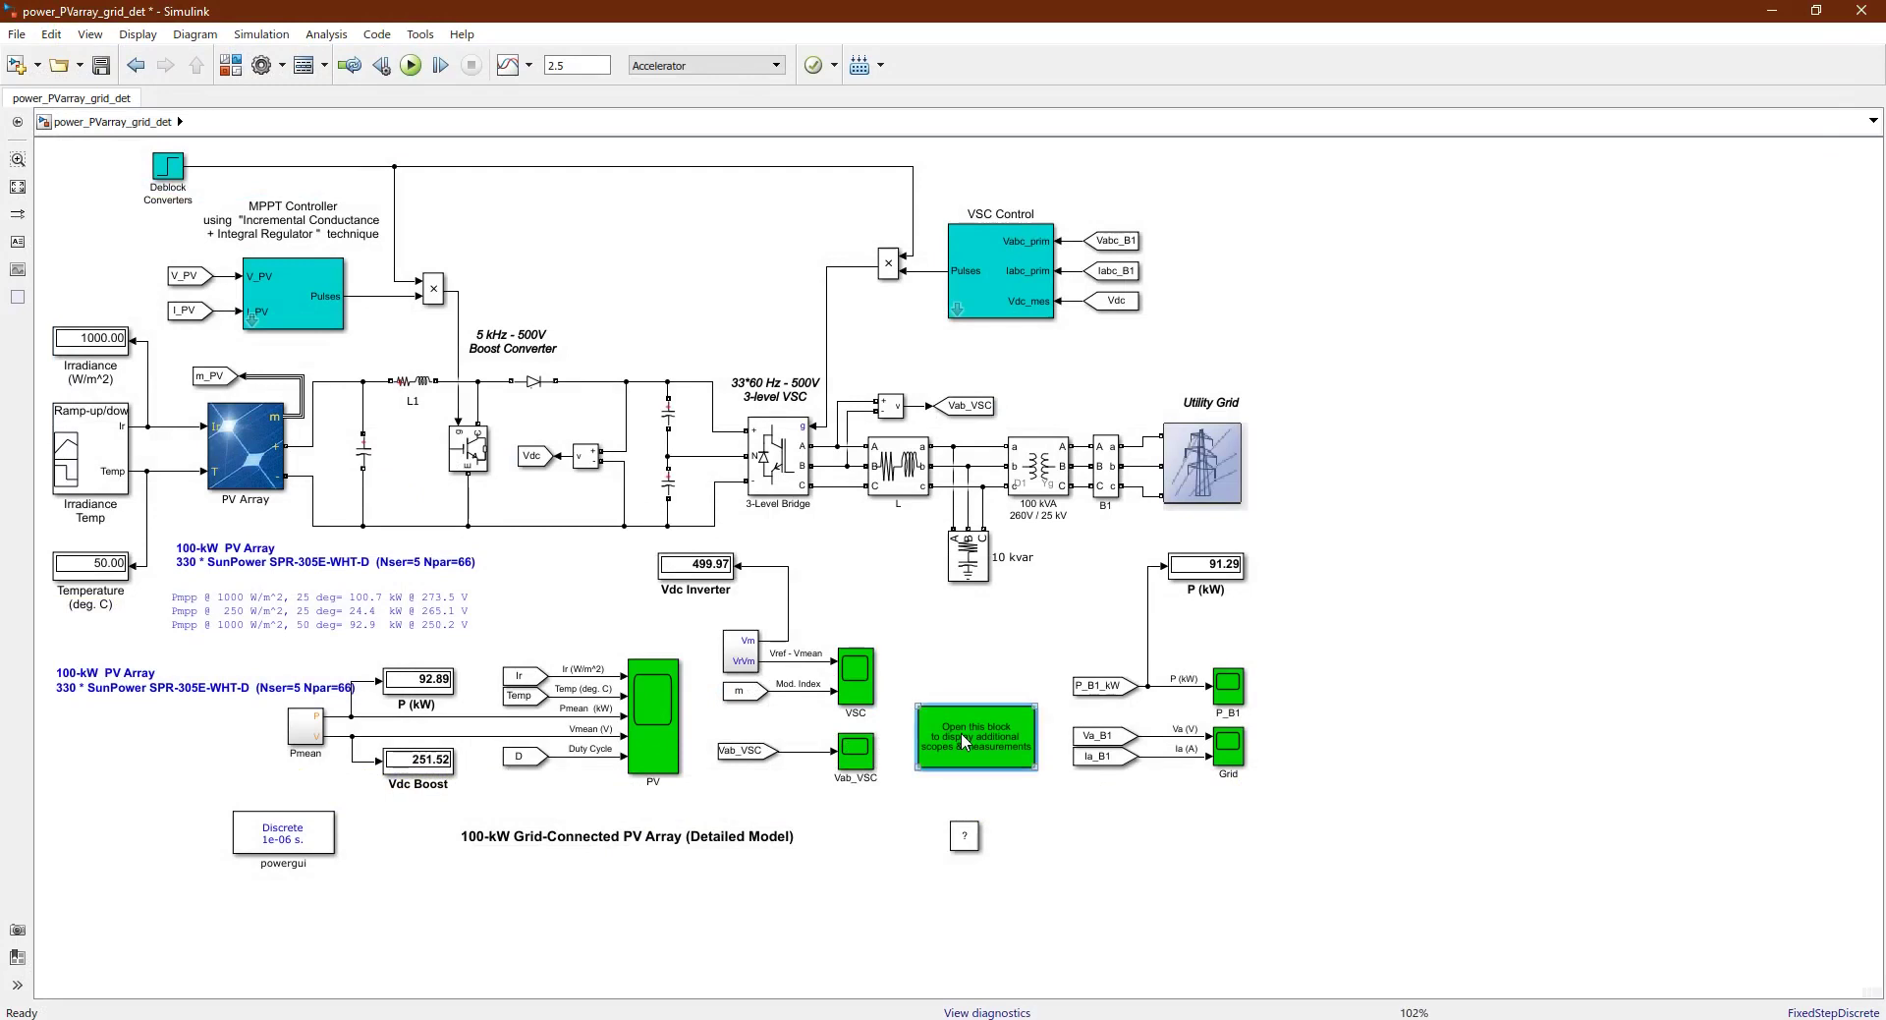
left_click(667, 767)
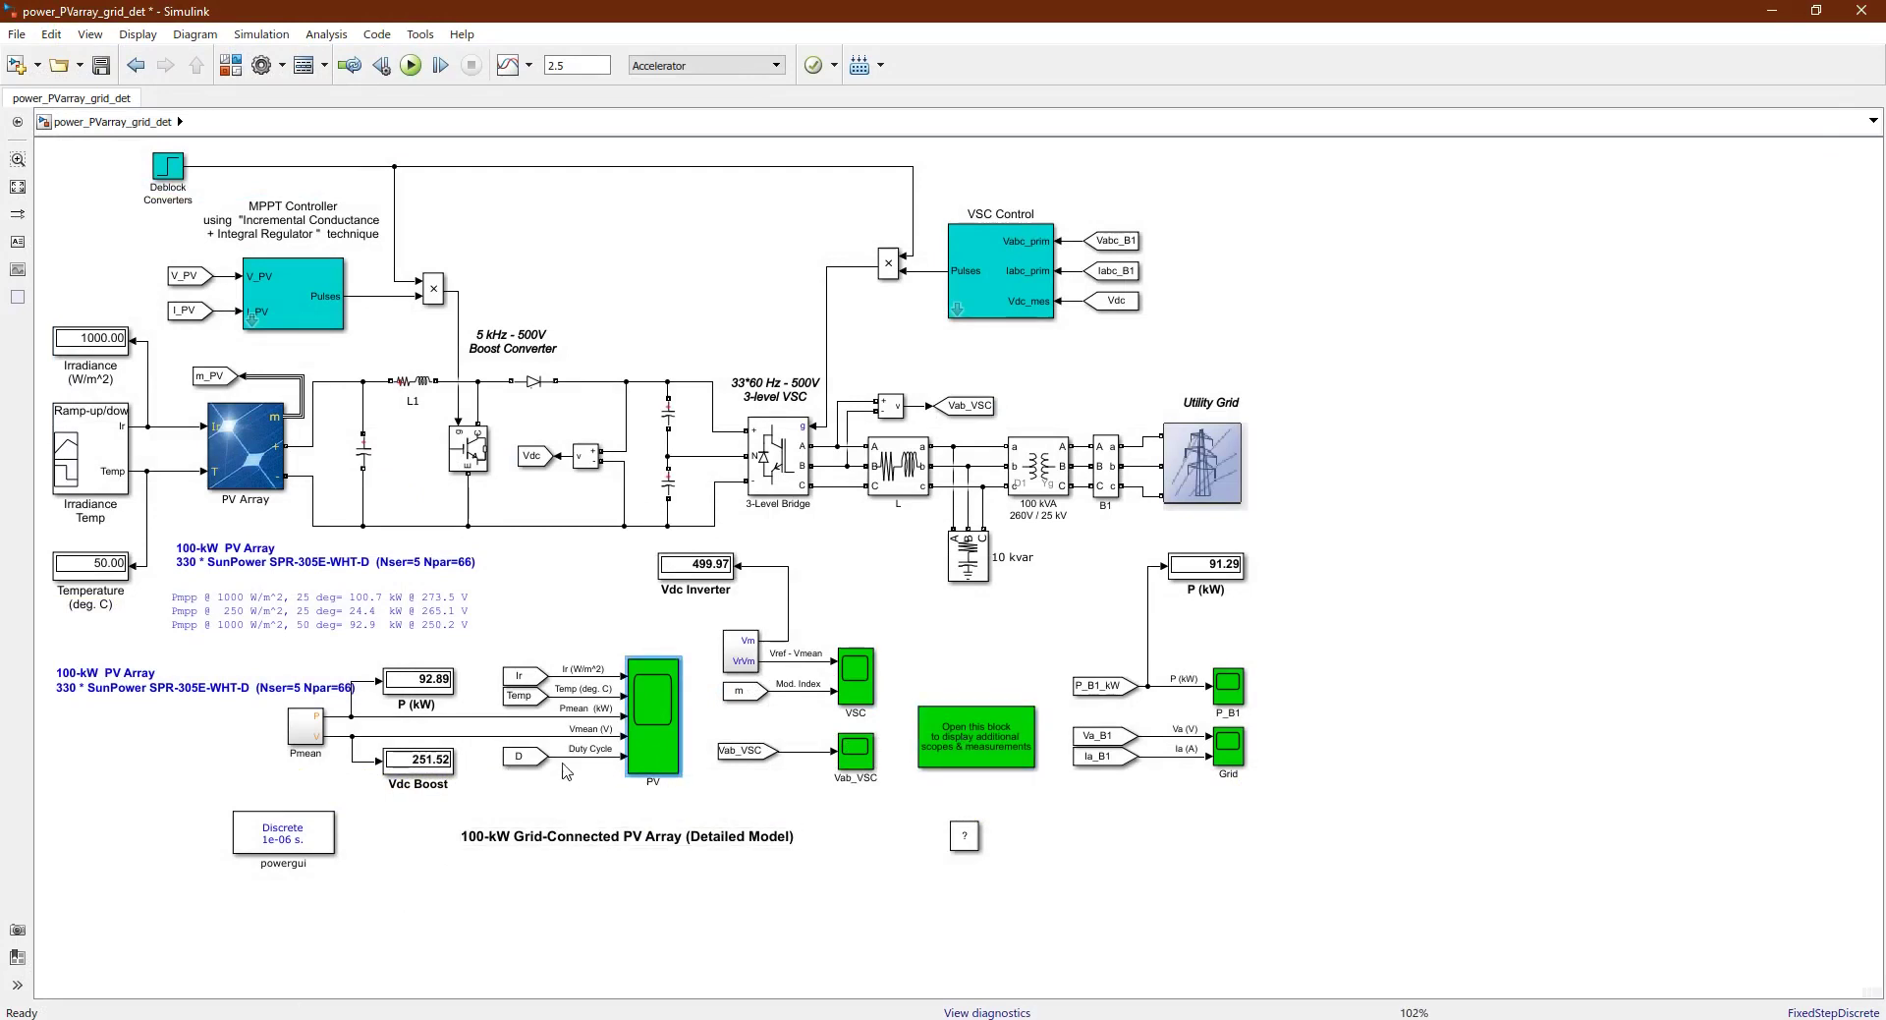
double_click(656, 736)
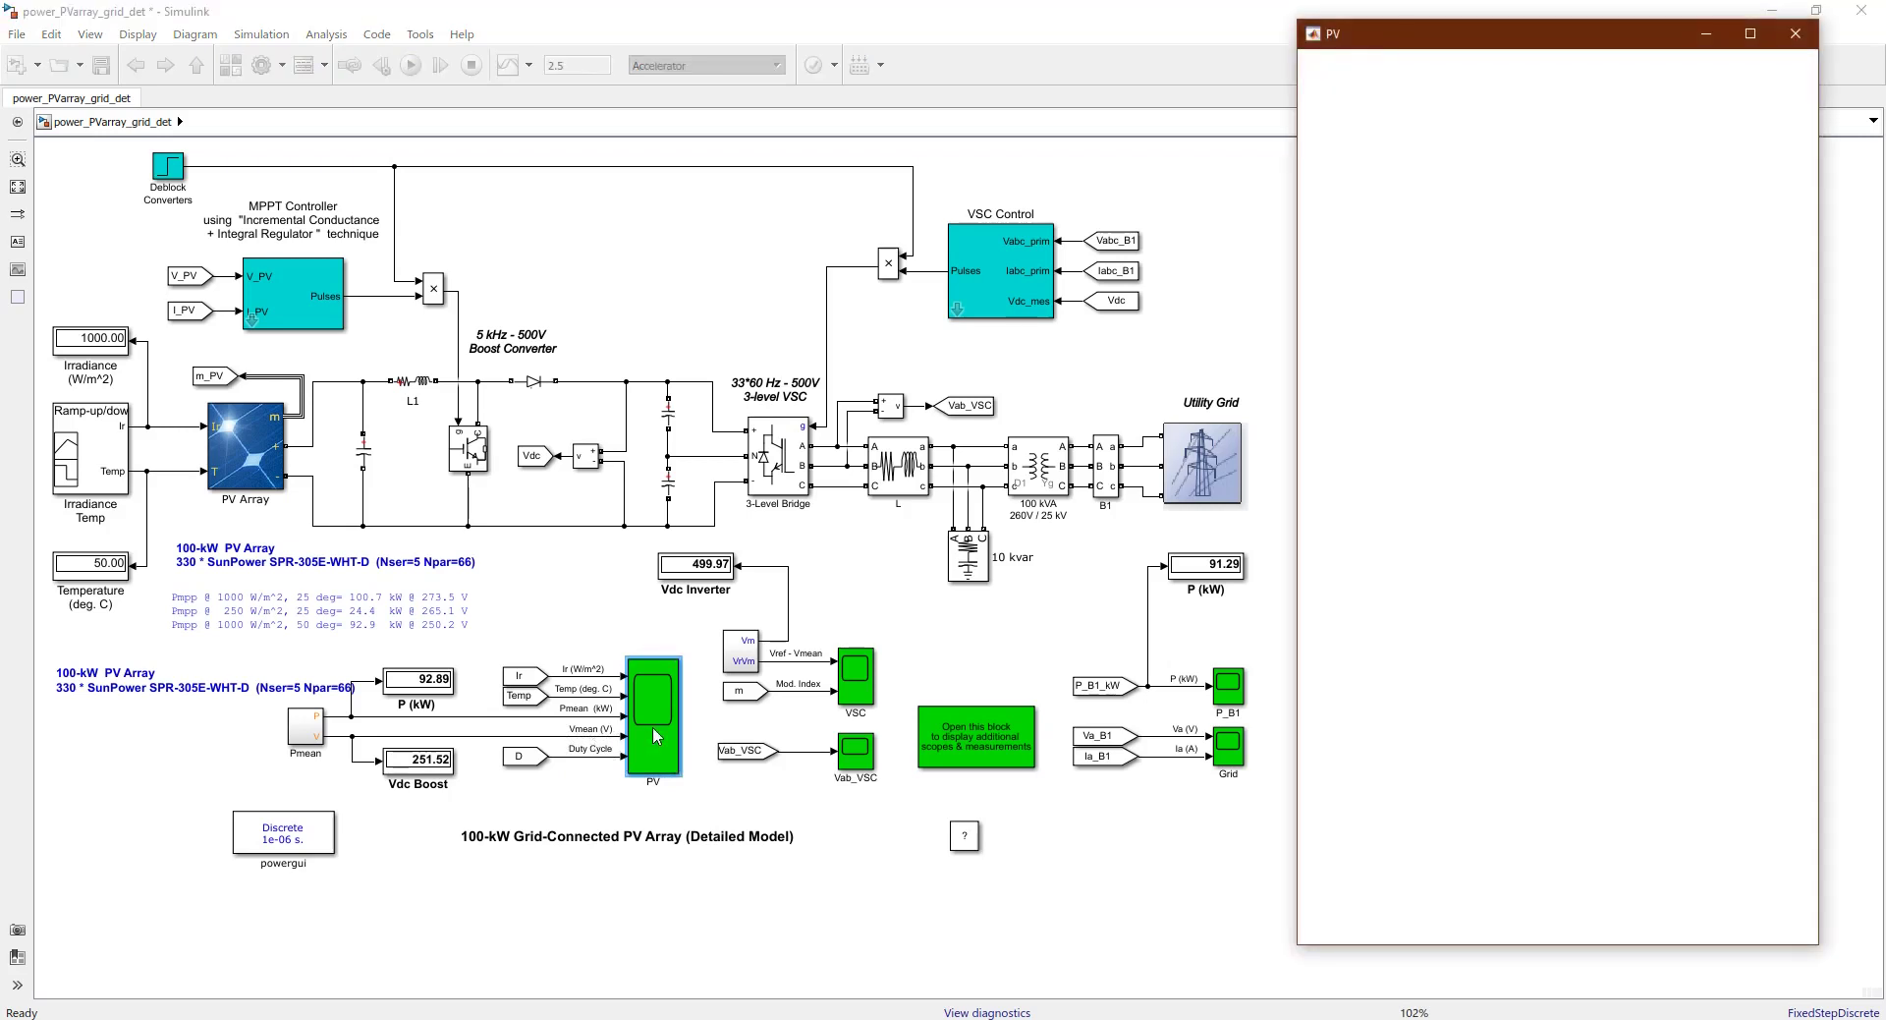
double_click(1626, 41)
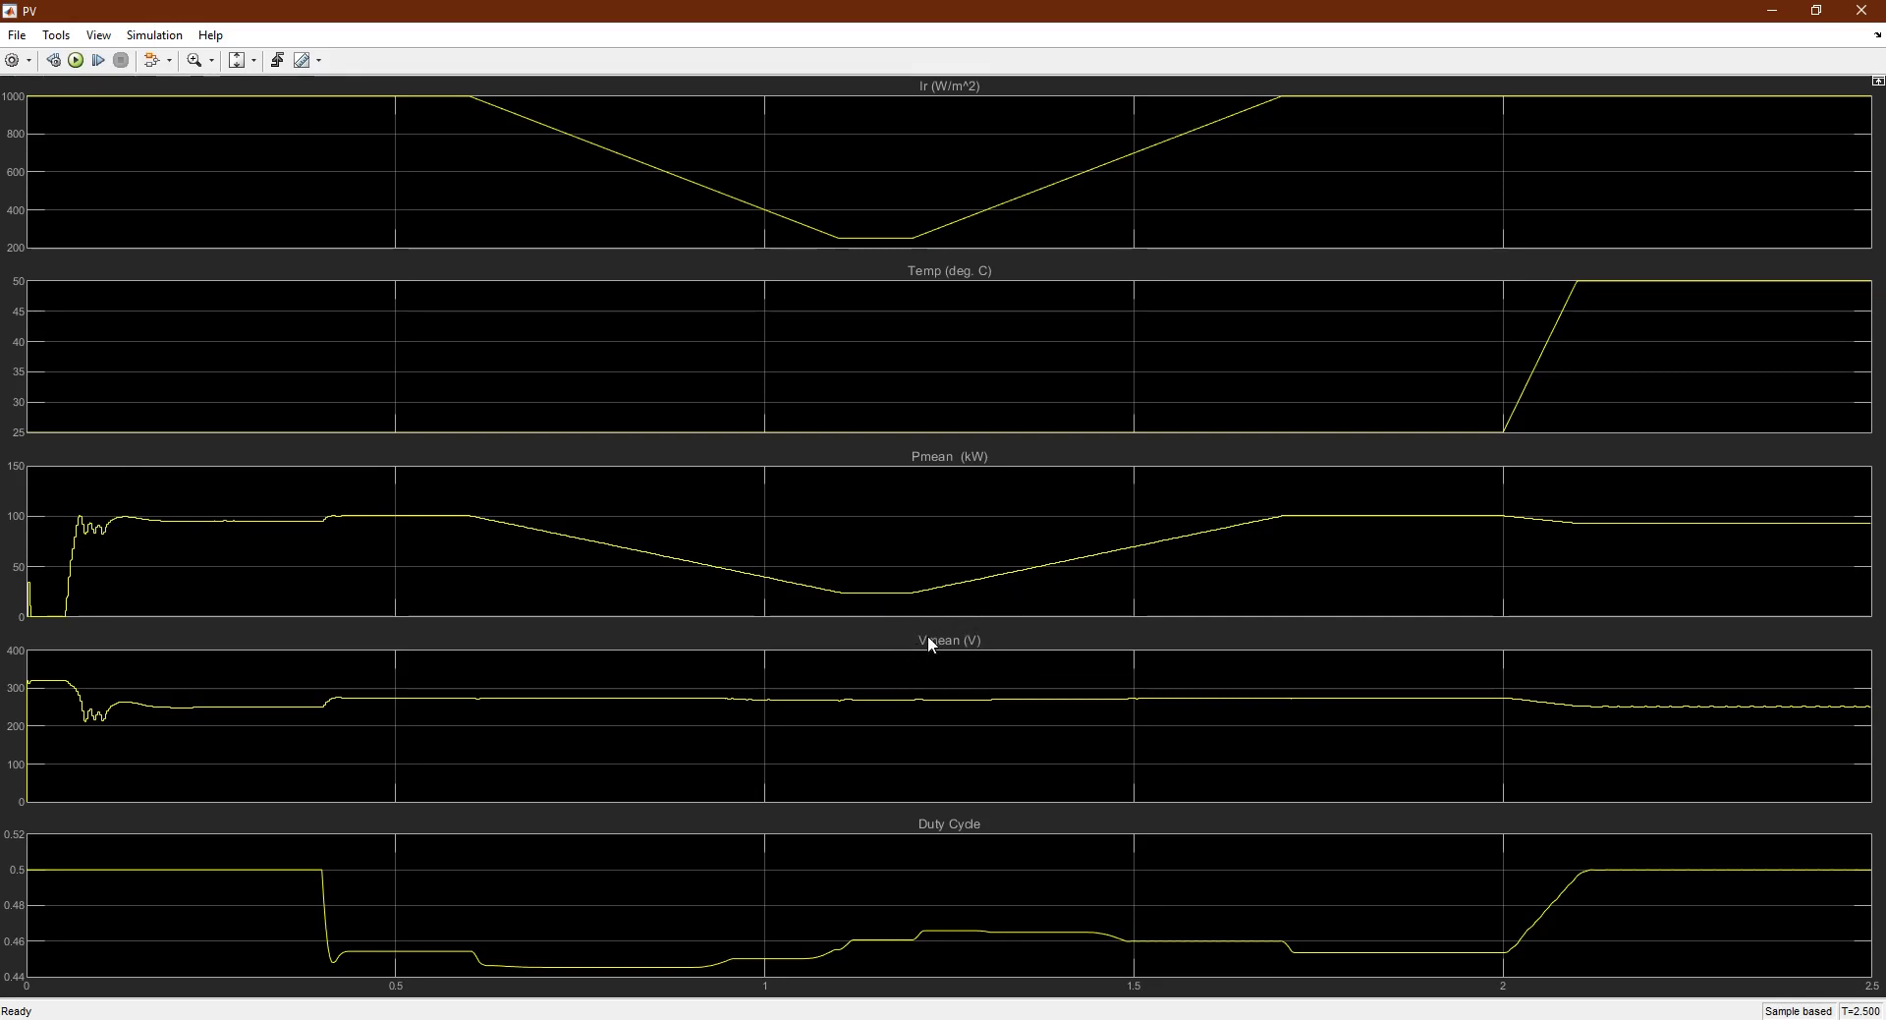
Zoom in on about the first 0.58 s of the PV scope, restore the full view and return to the model
left_click(194, 60)
left_click_drag(462, 981, 3, 641)
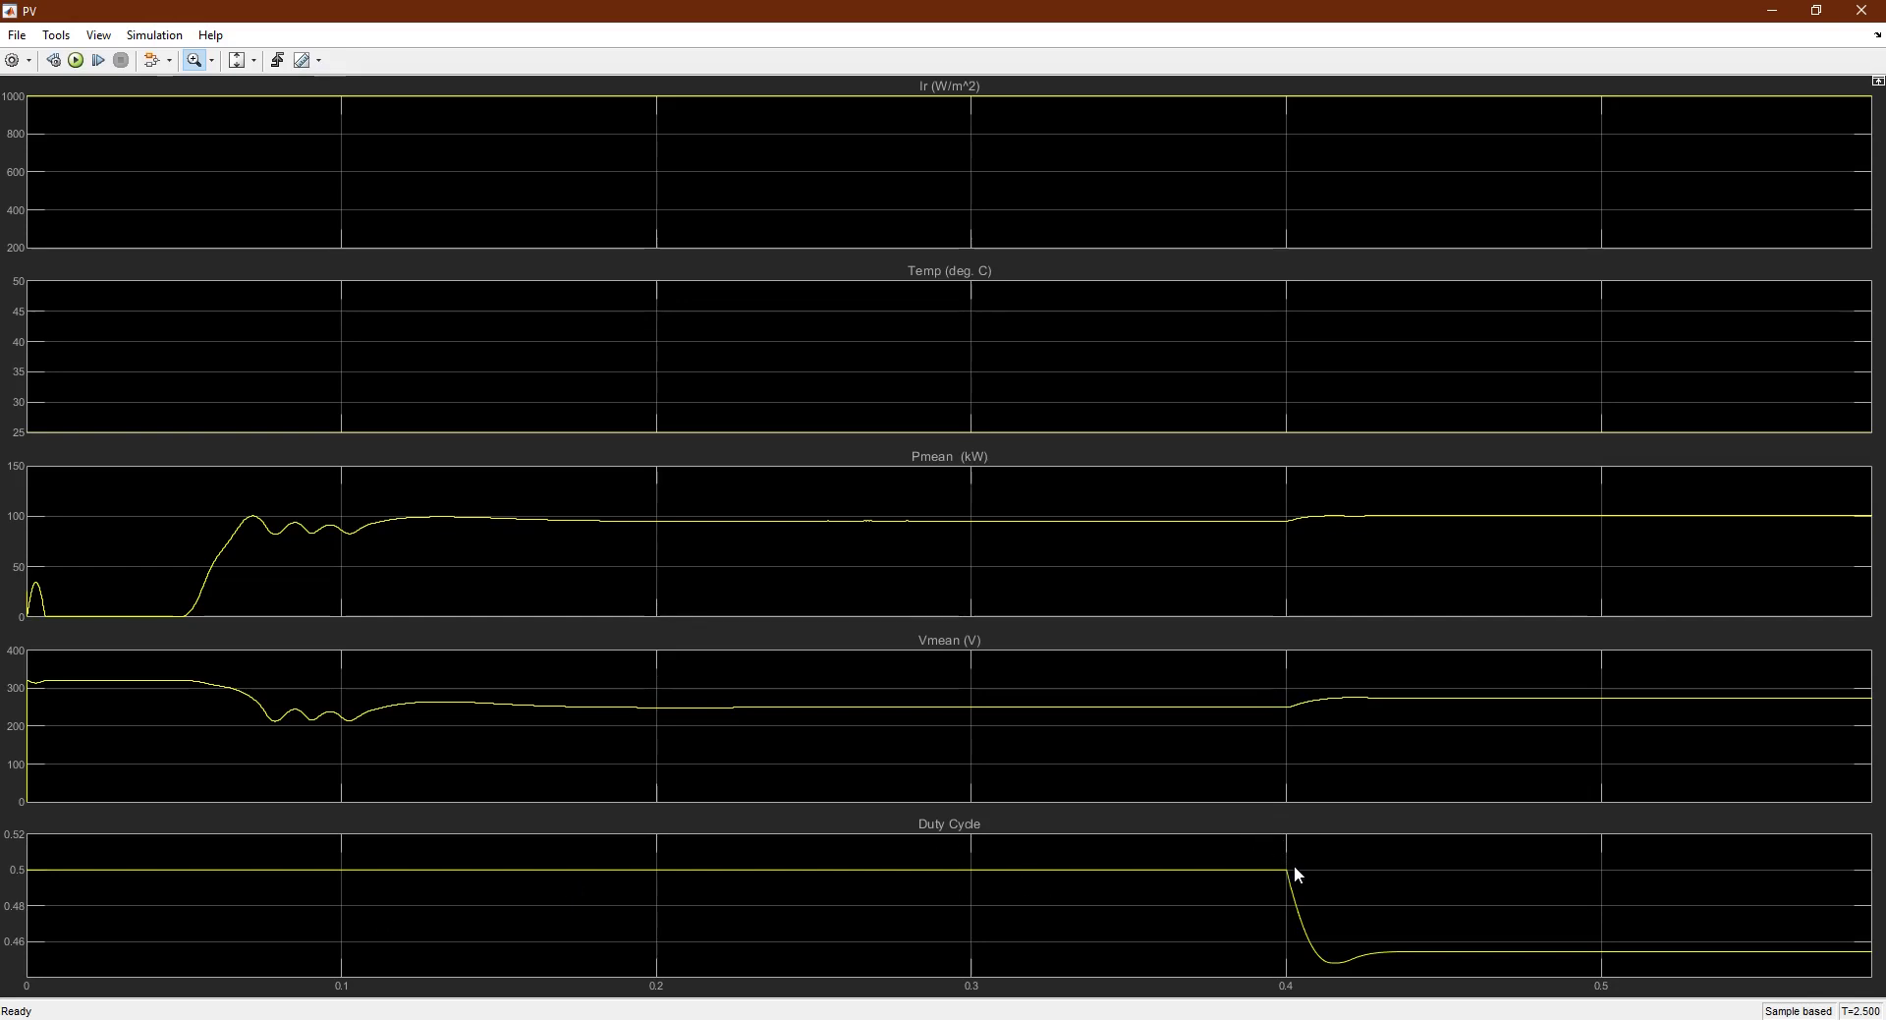
right_click(1214, 586)
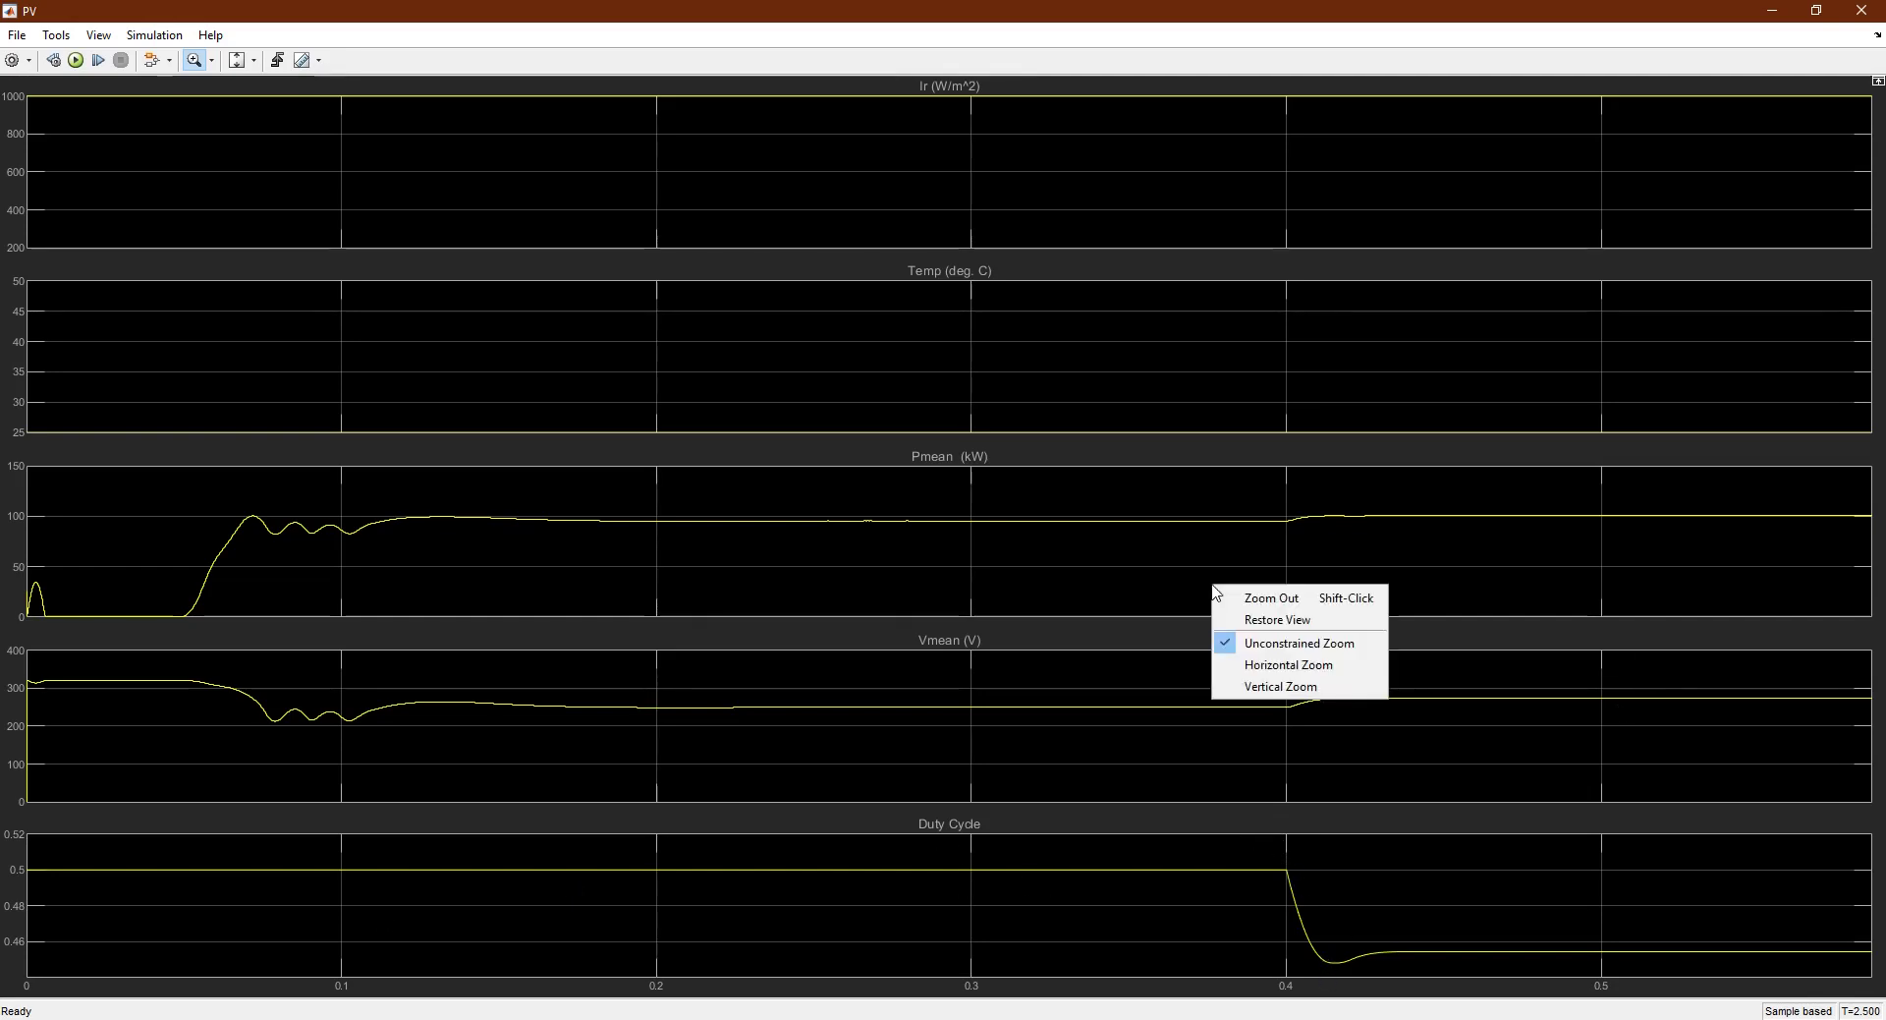
left_click(1235, 620)
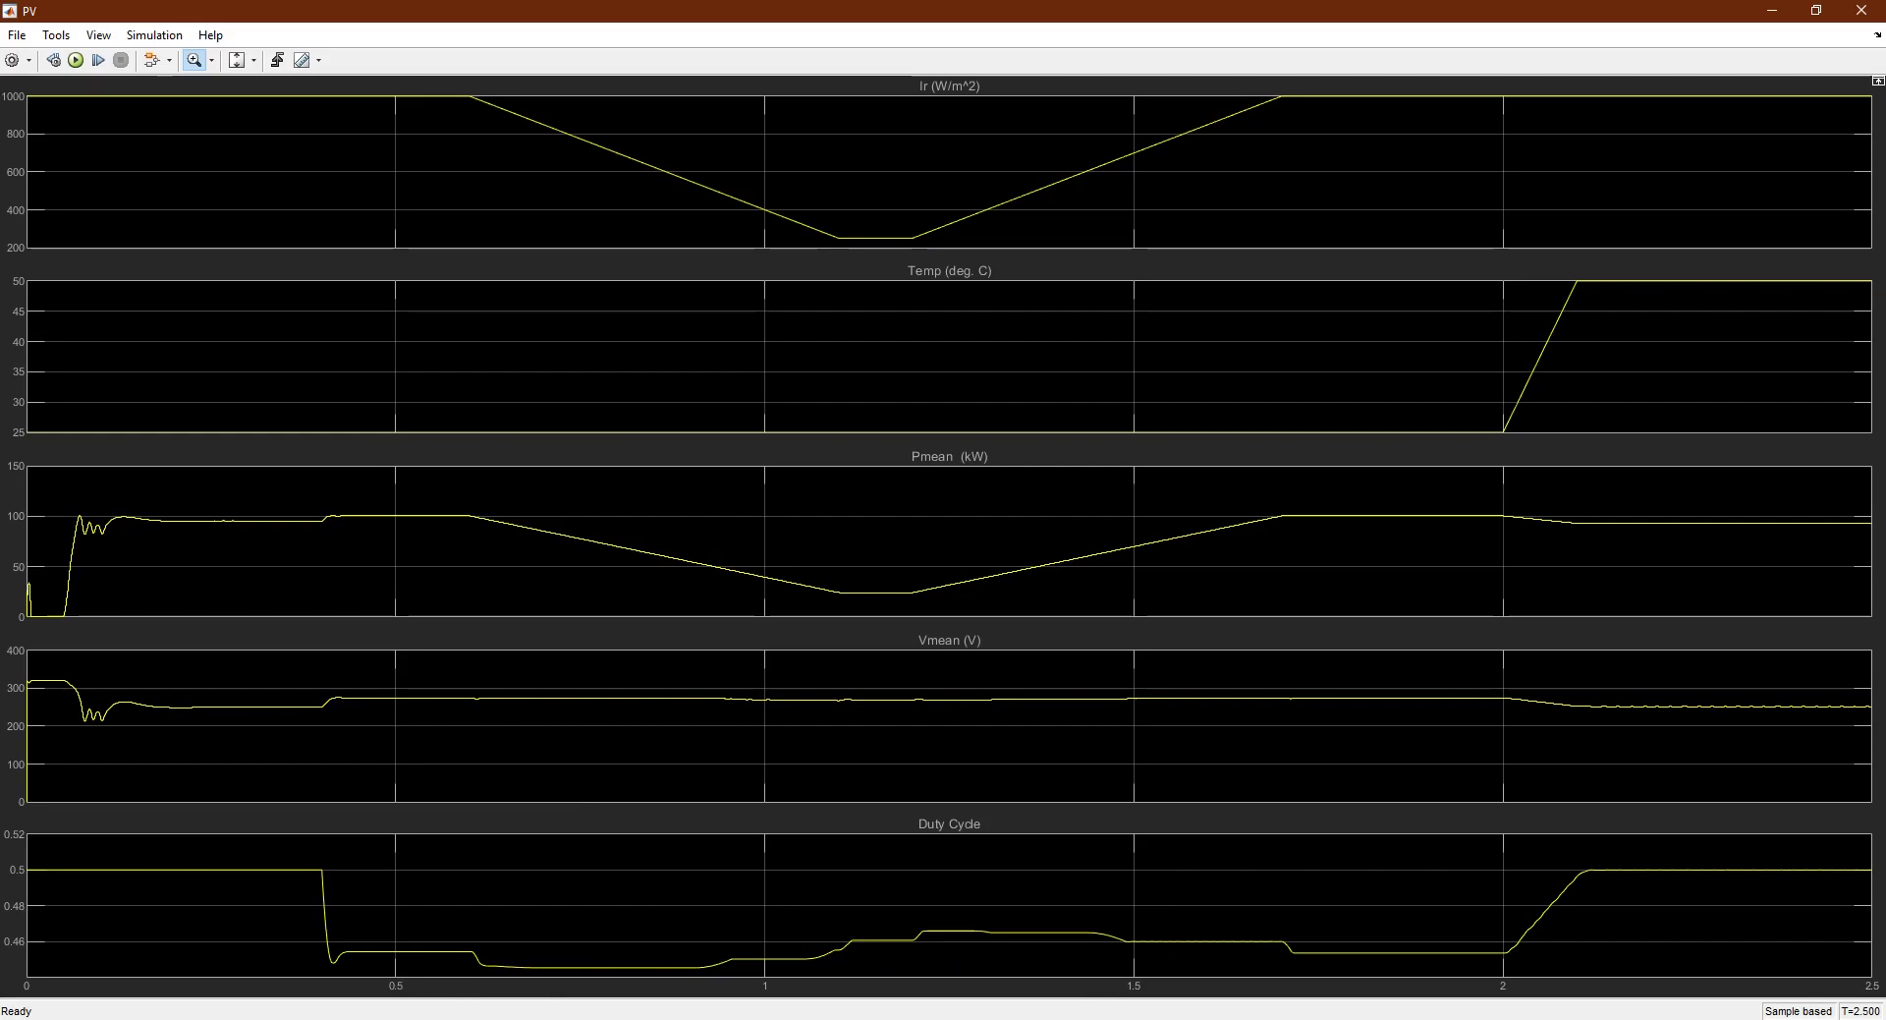
left_click(187, 1018)
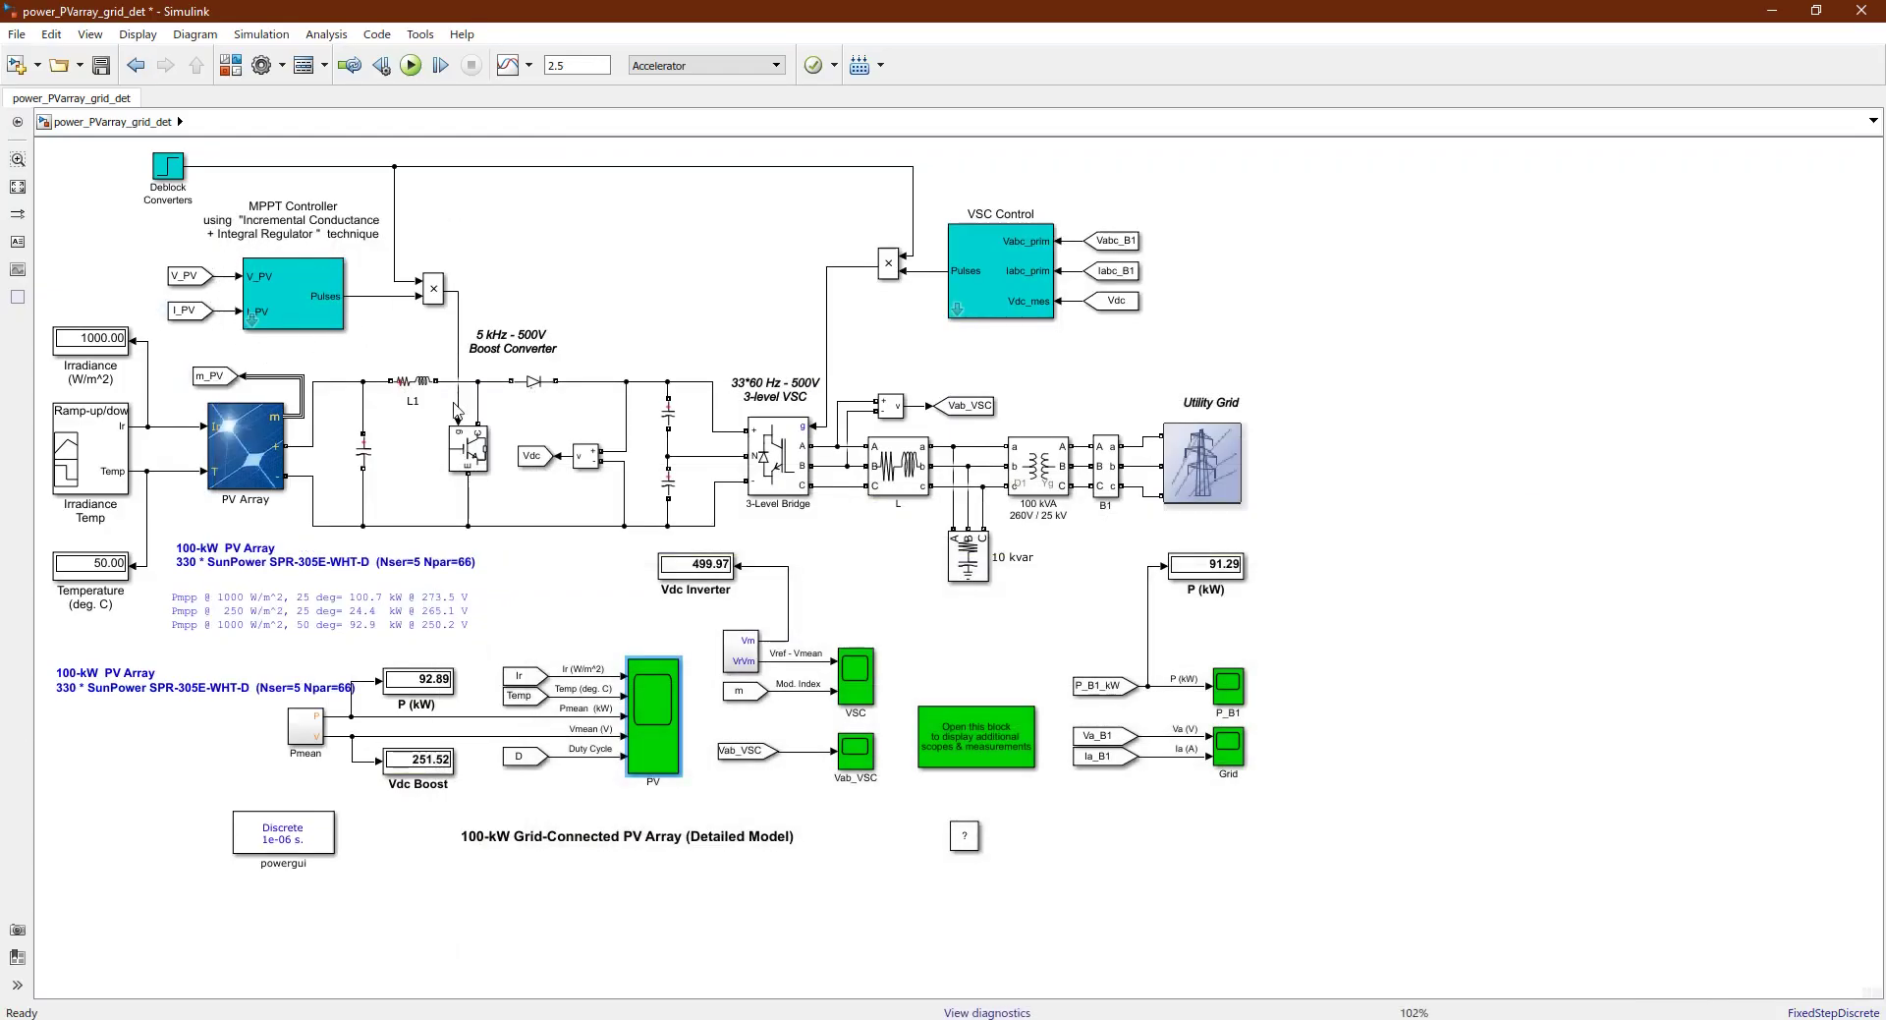
Reopen the PV scope to re-examine its waveforms, and return to the model window
left_click(263, 267)
left_click(531, 462)
left_click(876, 956)
double_click(652, 715)
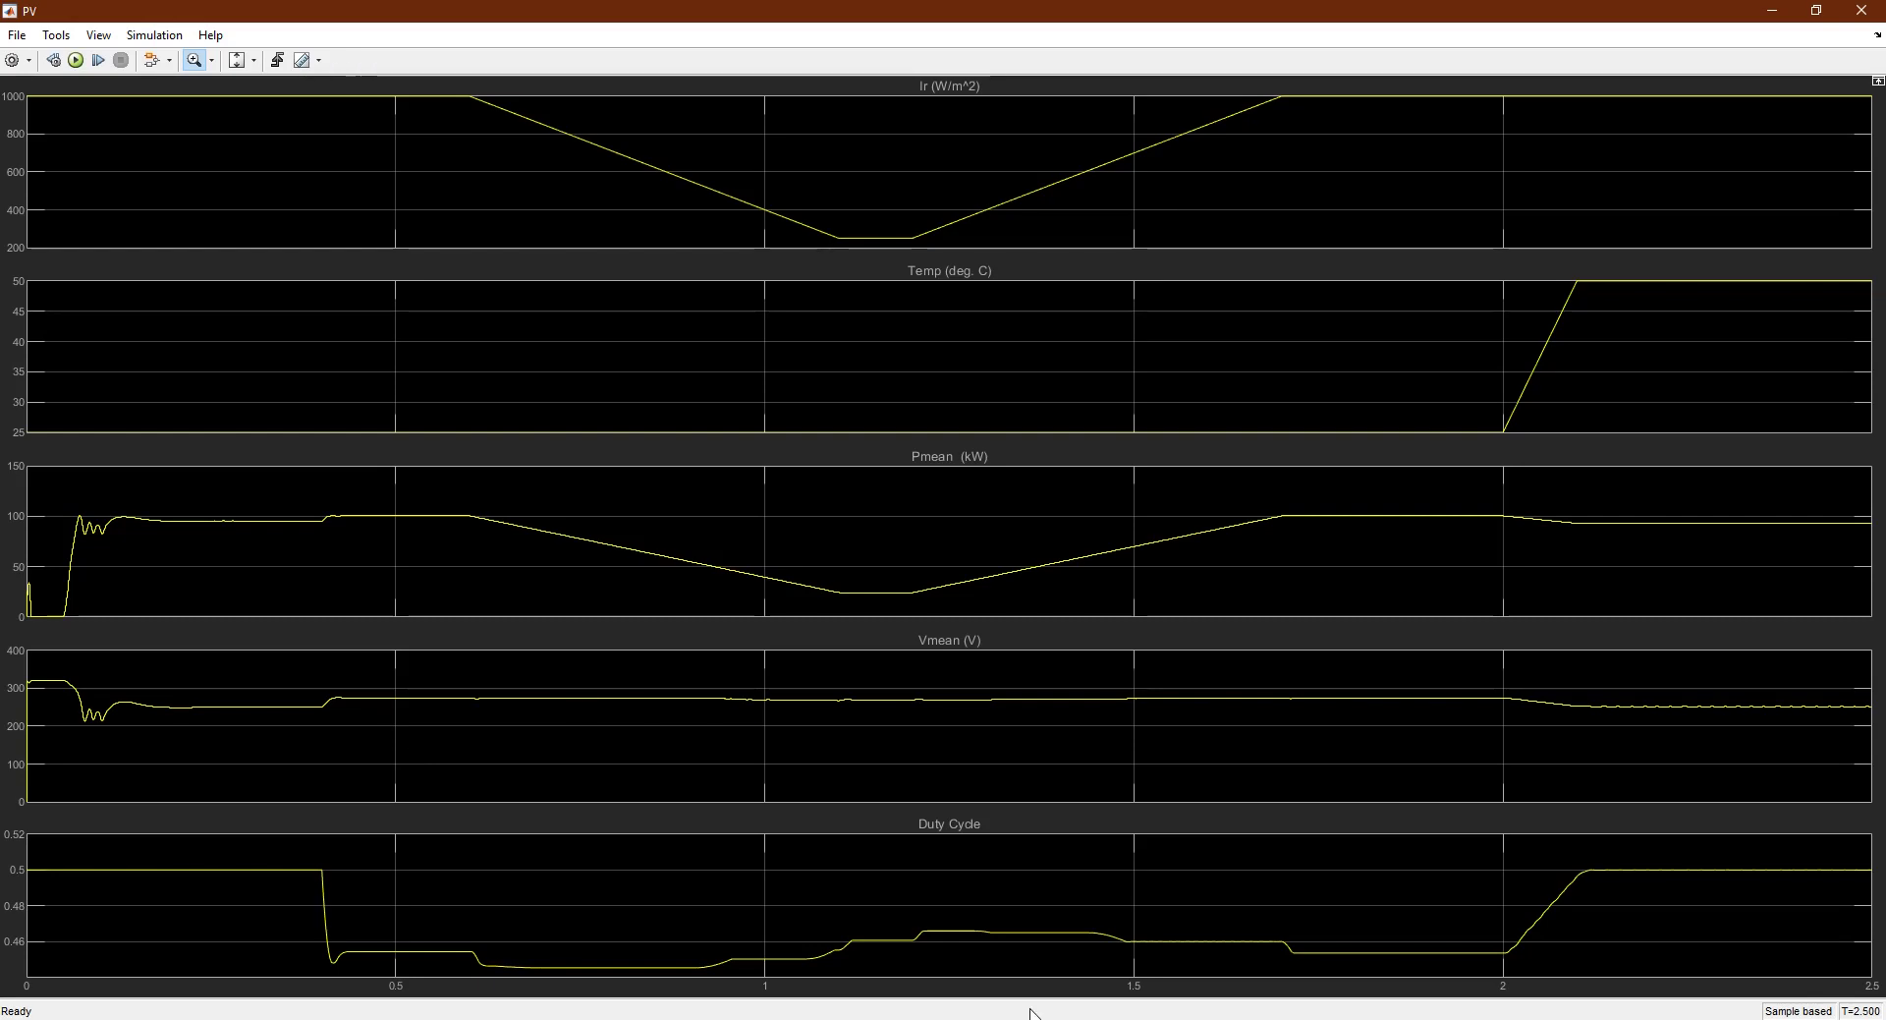
key("alt+Tab")
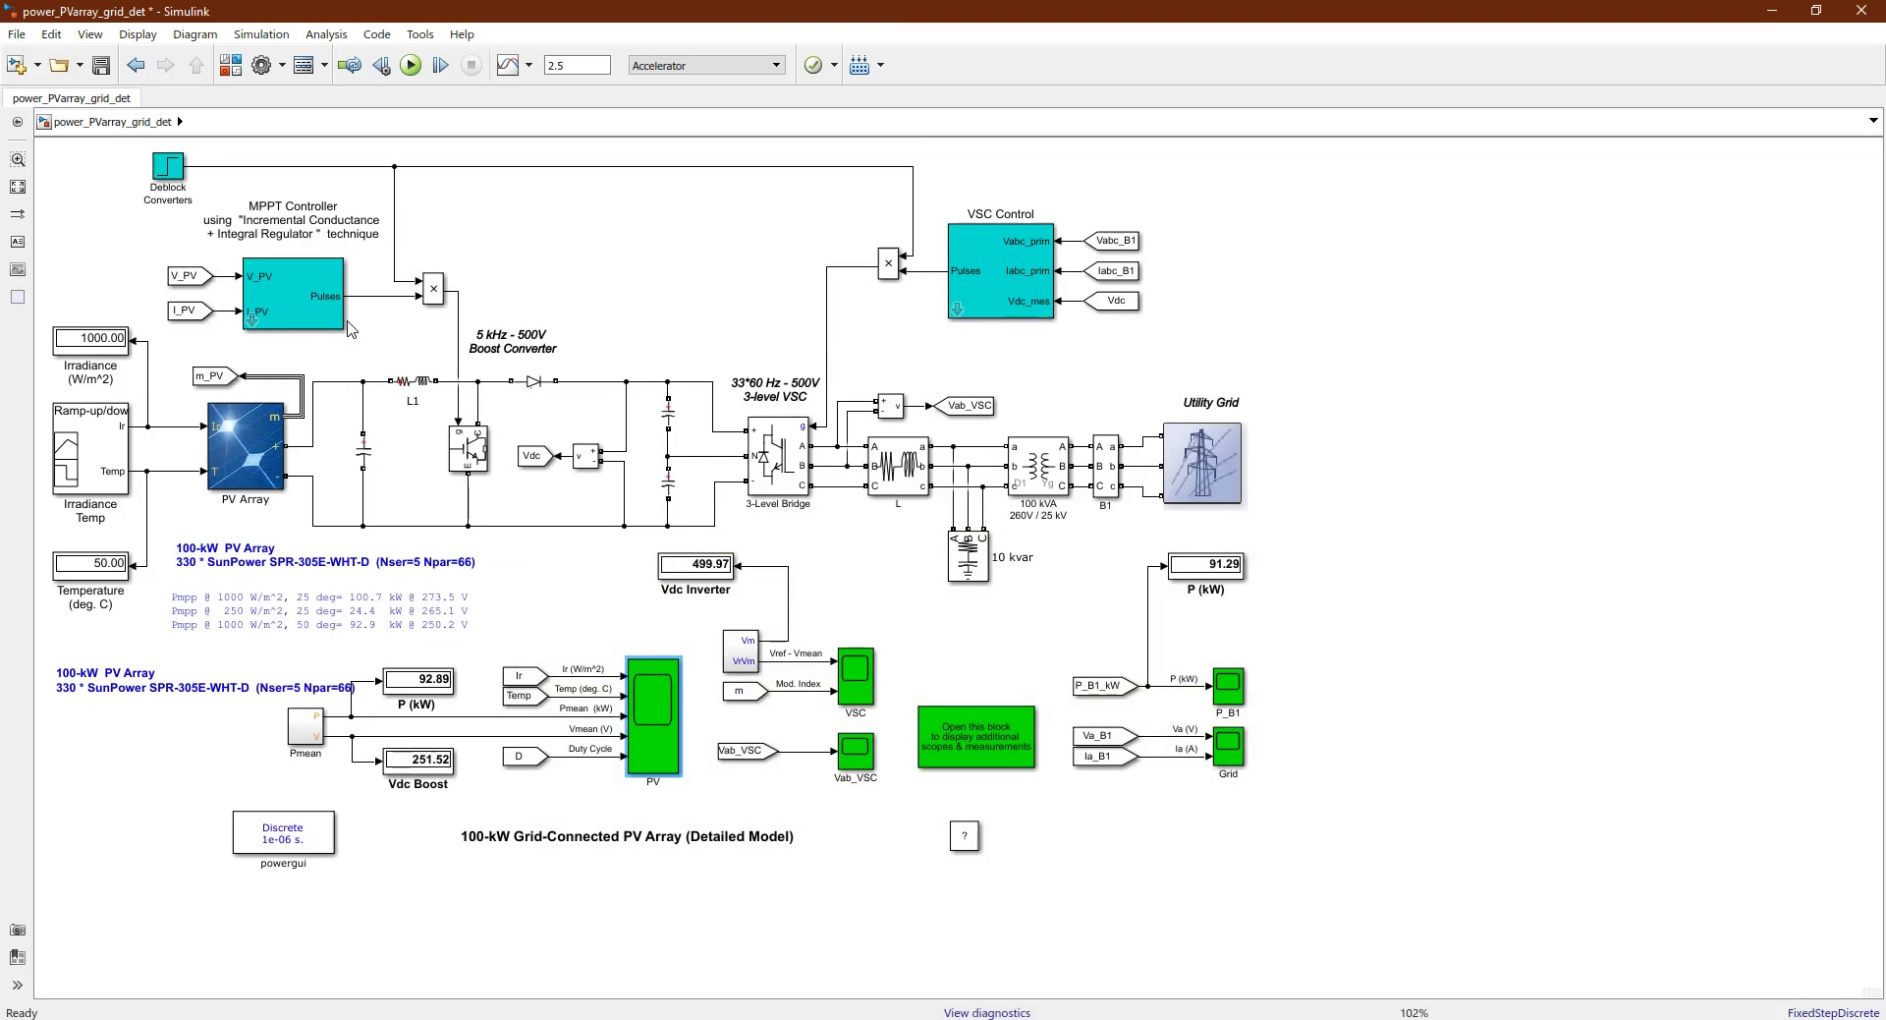
left_click(537, 581)
left_click(214, 673)
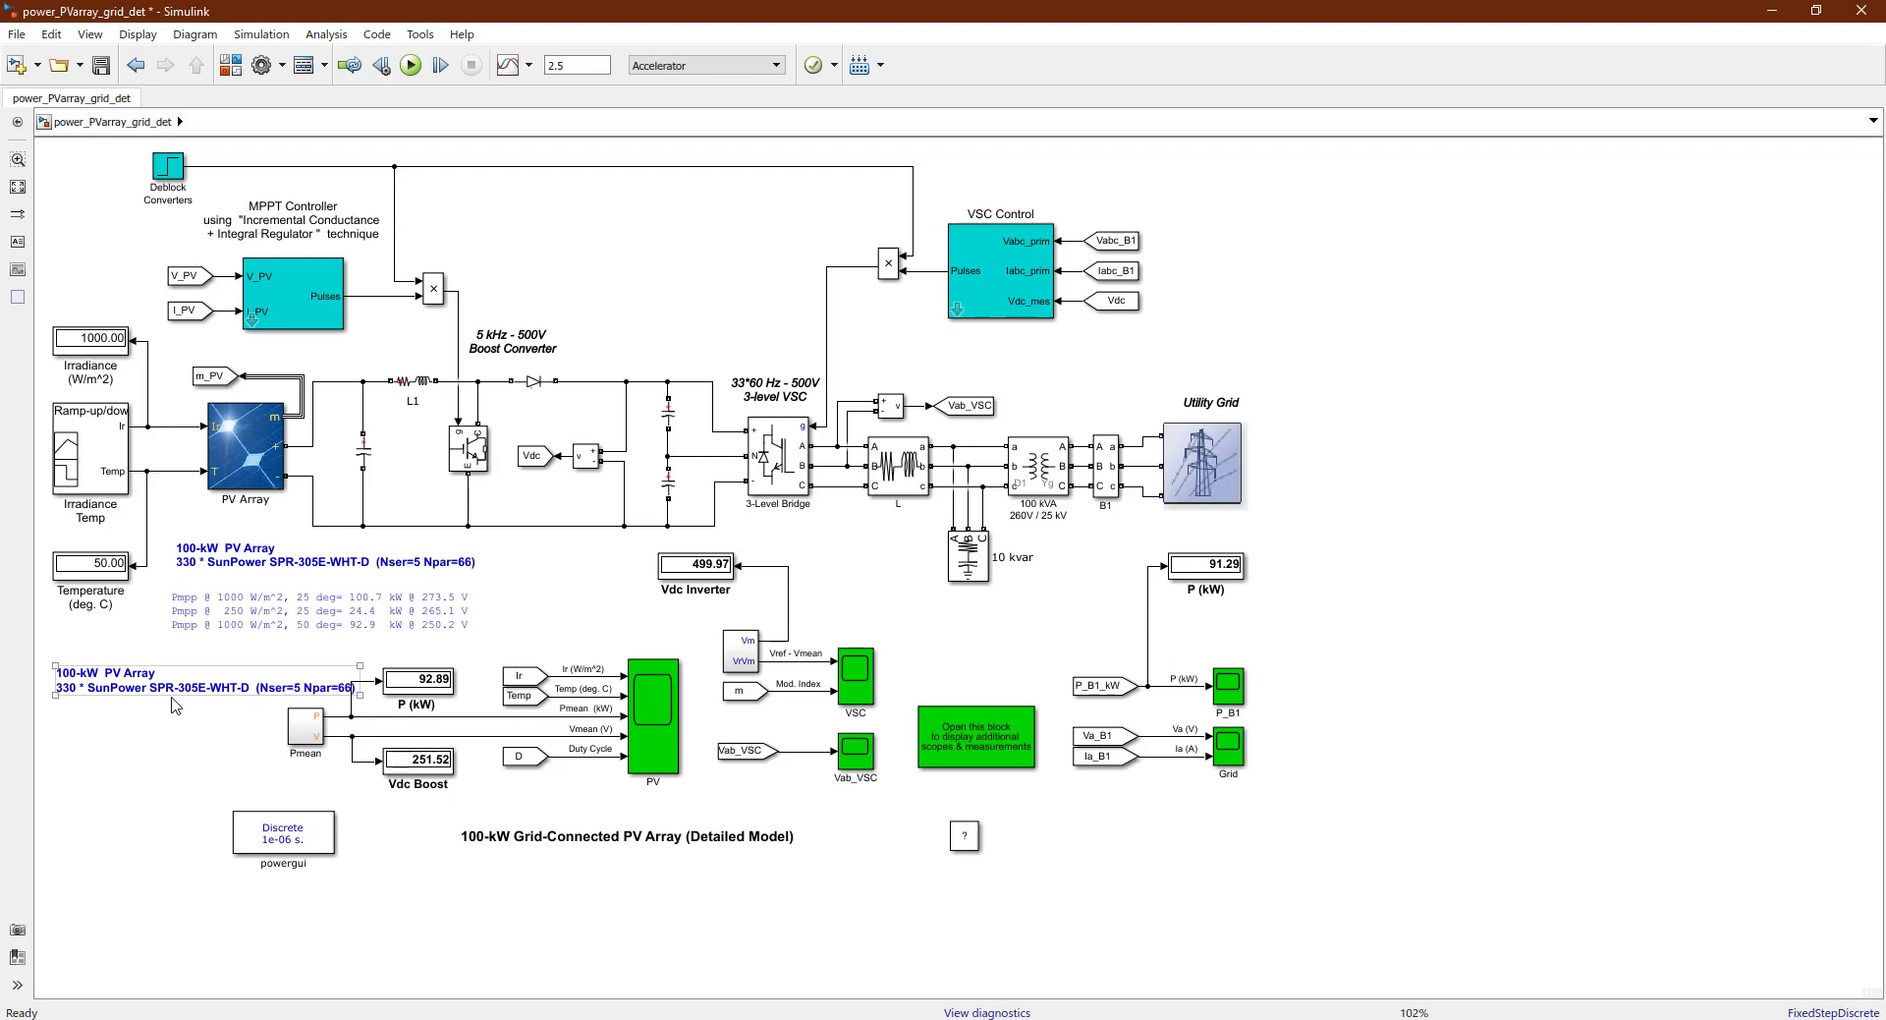
left_click(743, 692)
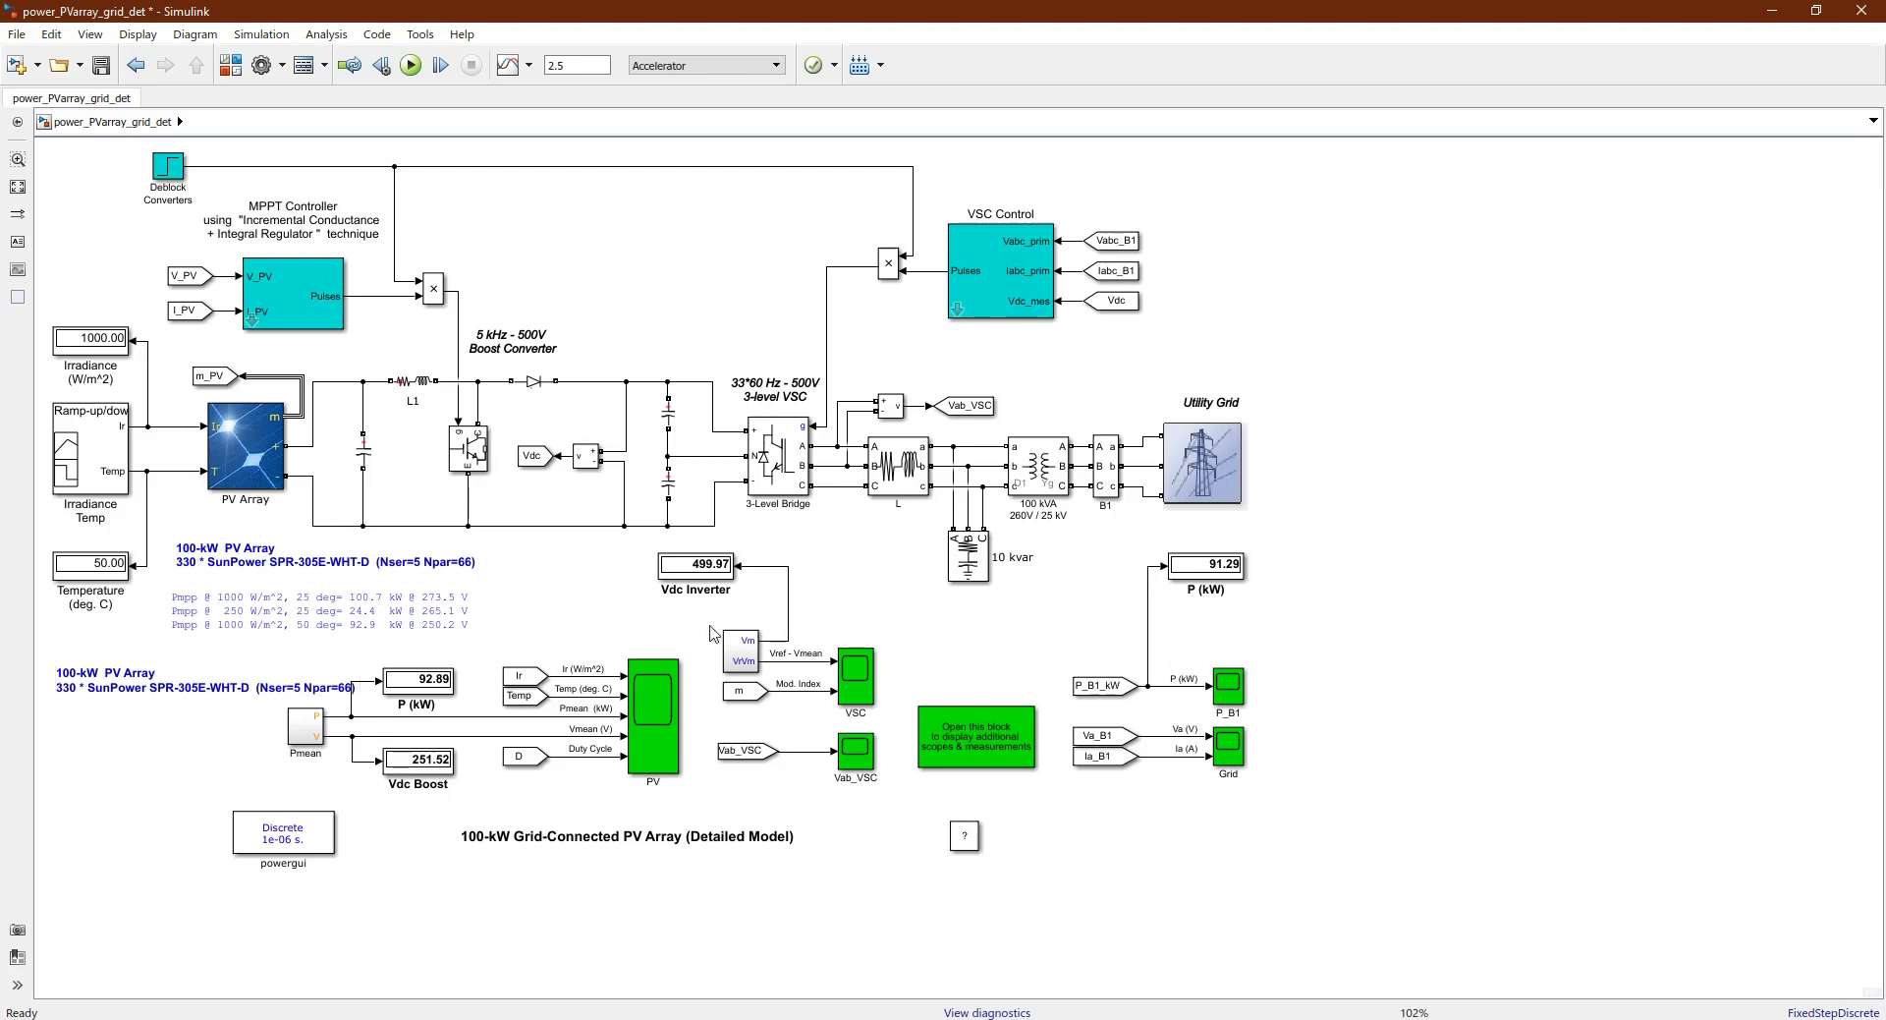
left_click(754, 709)
left_click(573, 574)
Open the MPPT Controller block's parameters, dismiss them, and look inside its subsystem
left_click(293, 299)
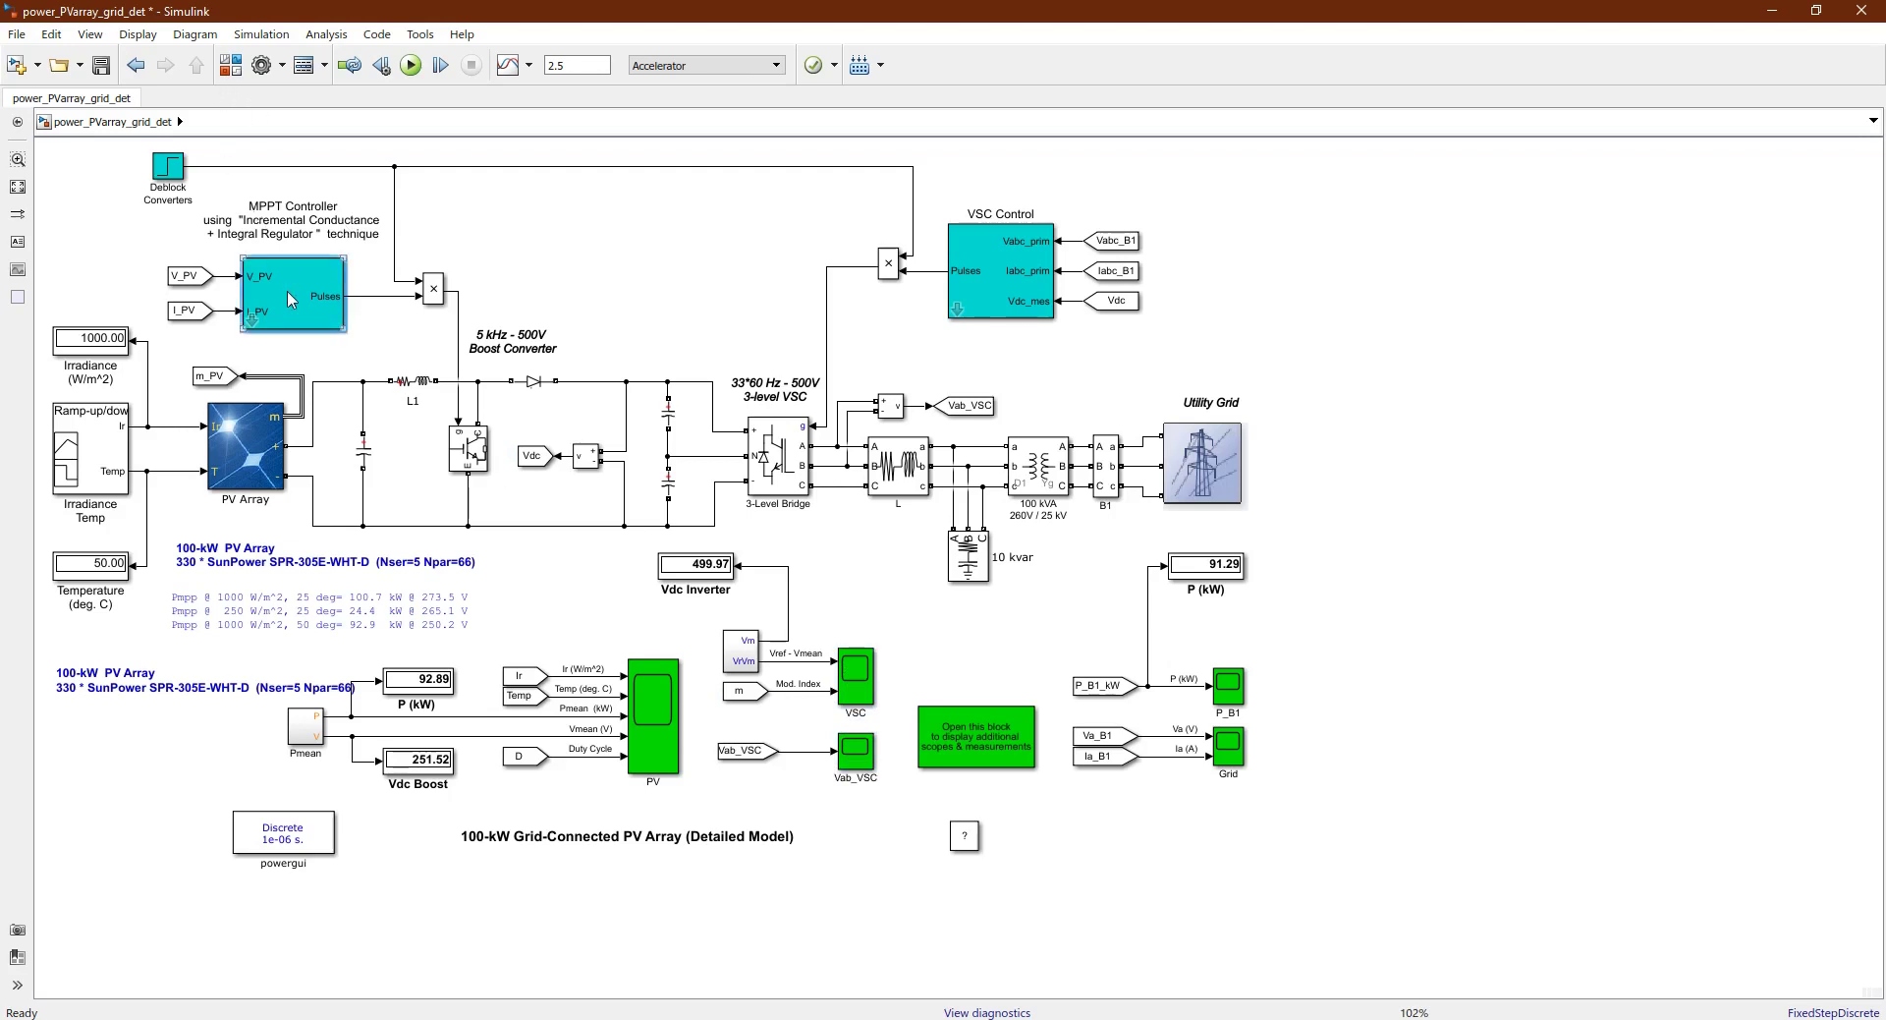
left_click_drag(325, 211, 325, 192)
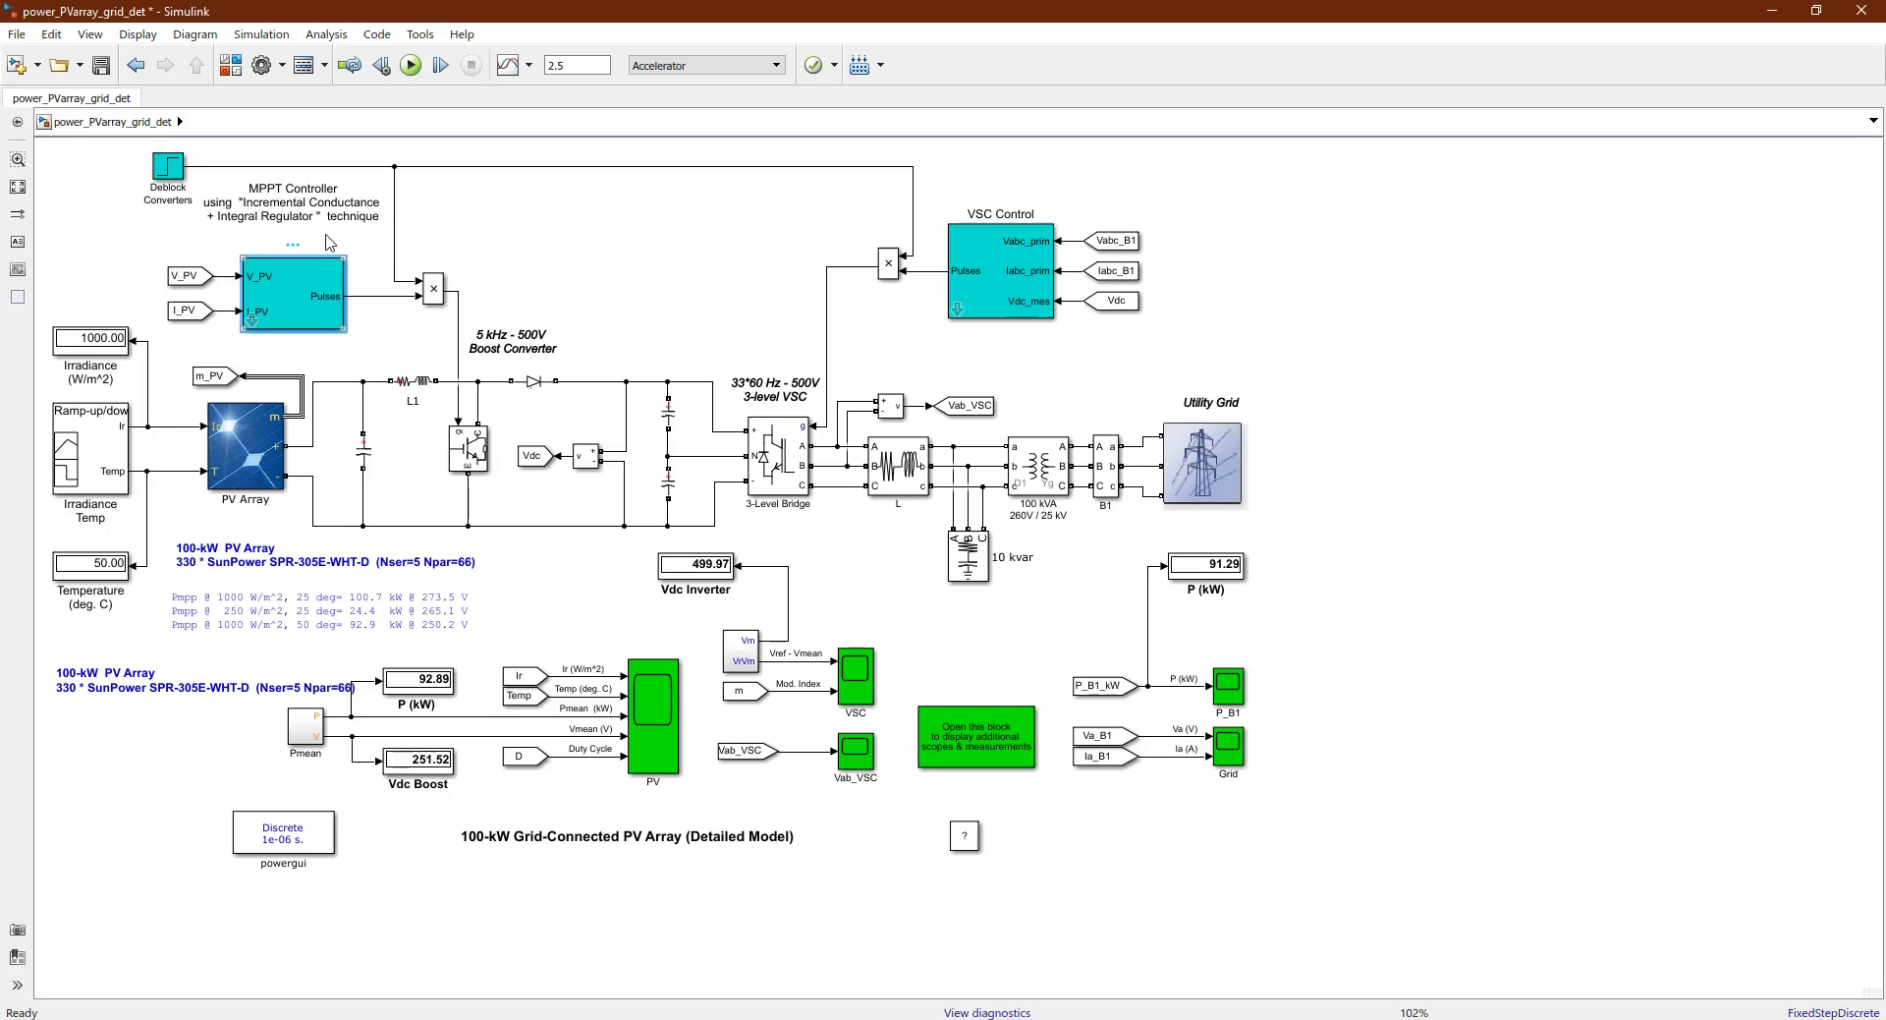
double_click(324, 279)
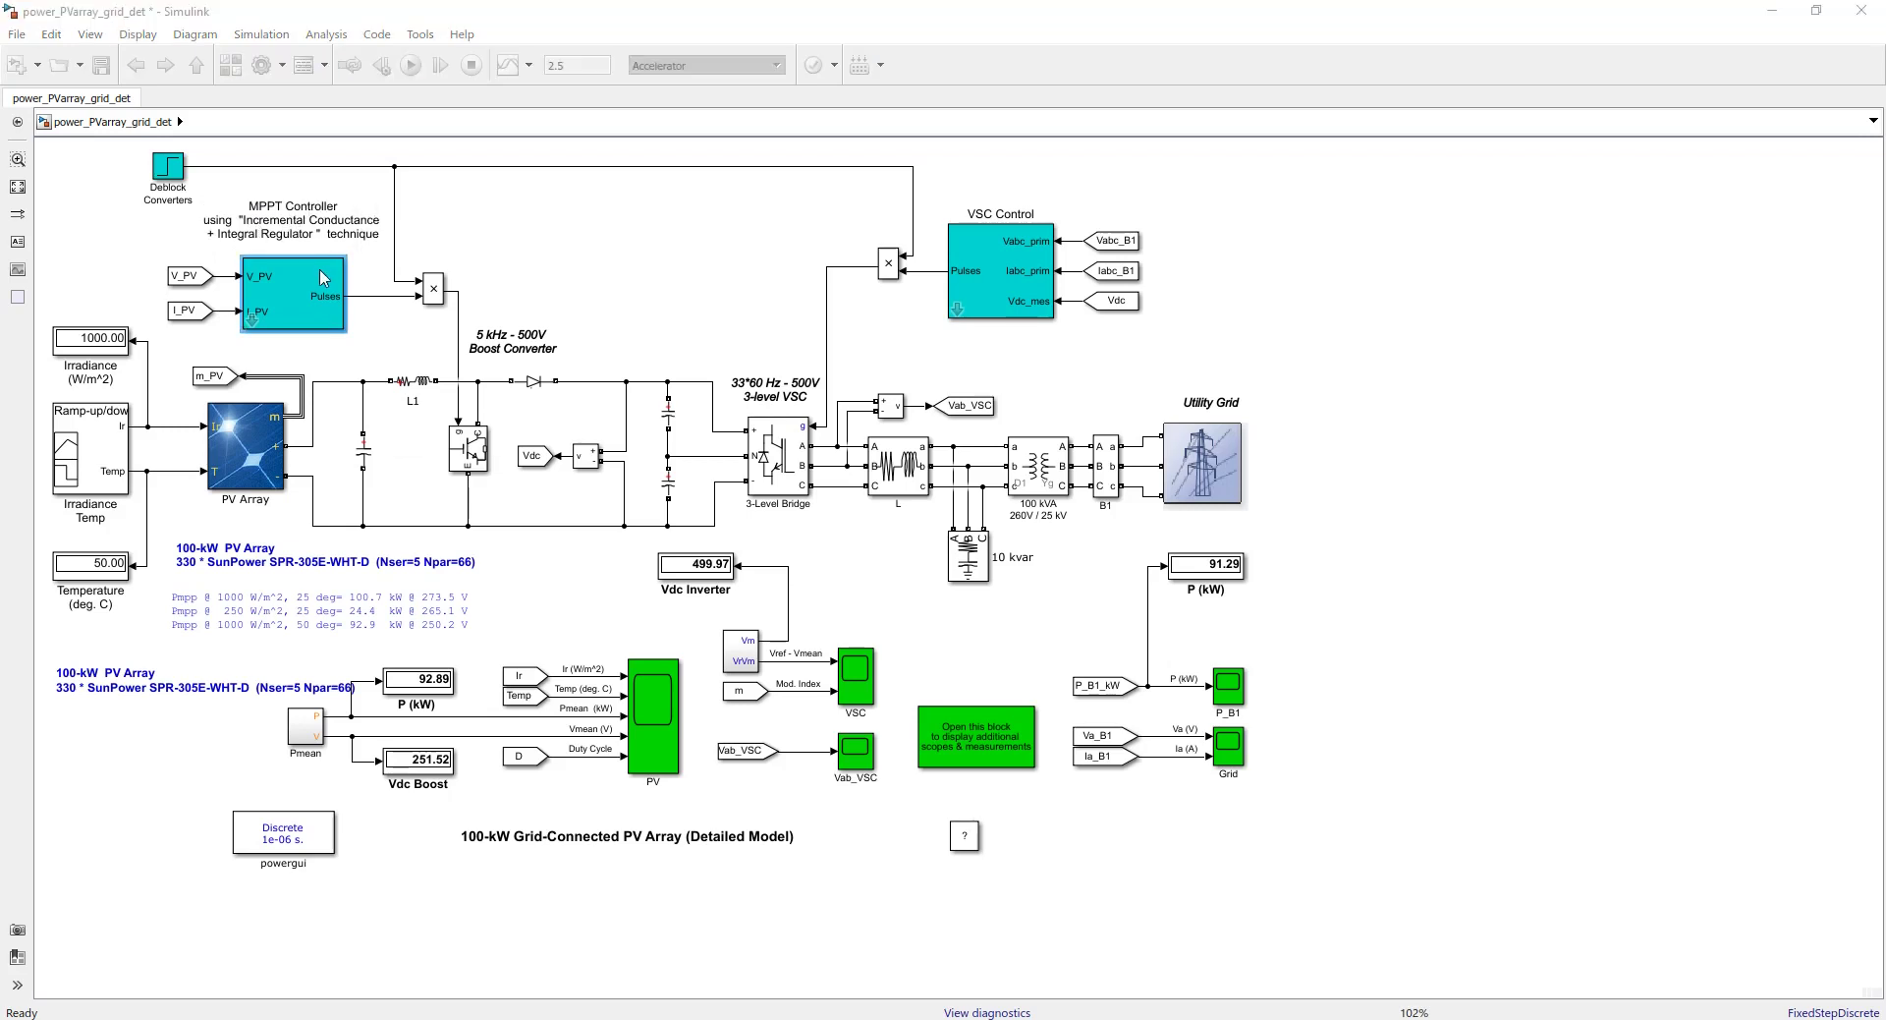
left_click(558, 424)
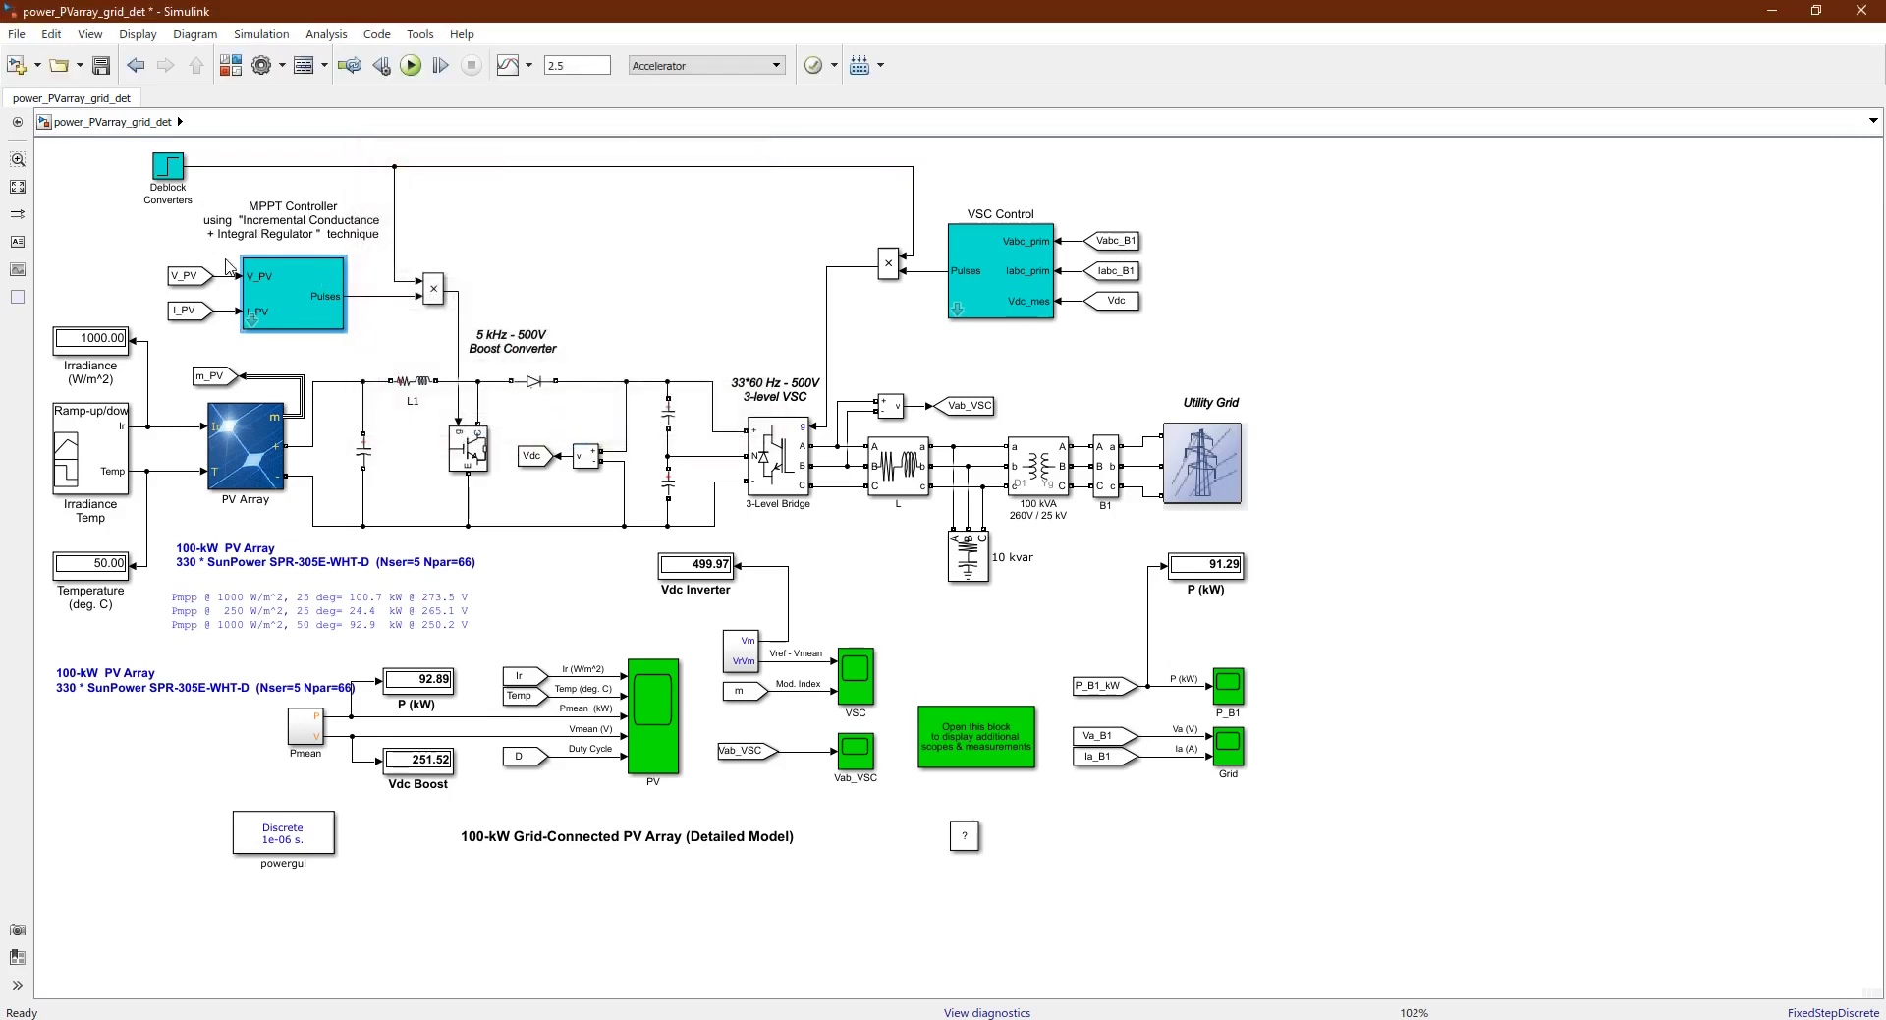
left_click(254, 320)
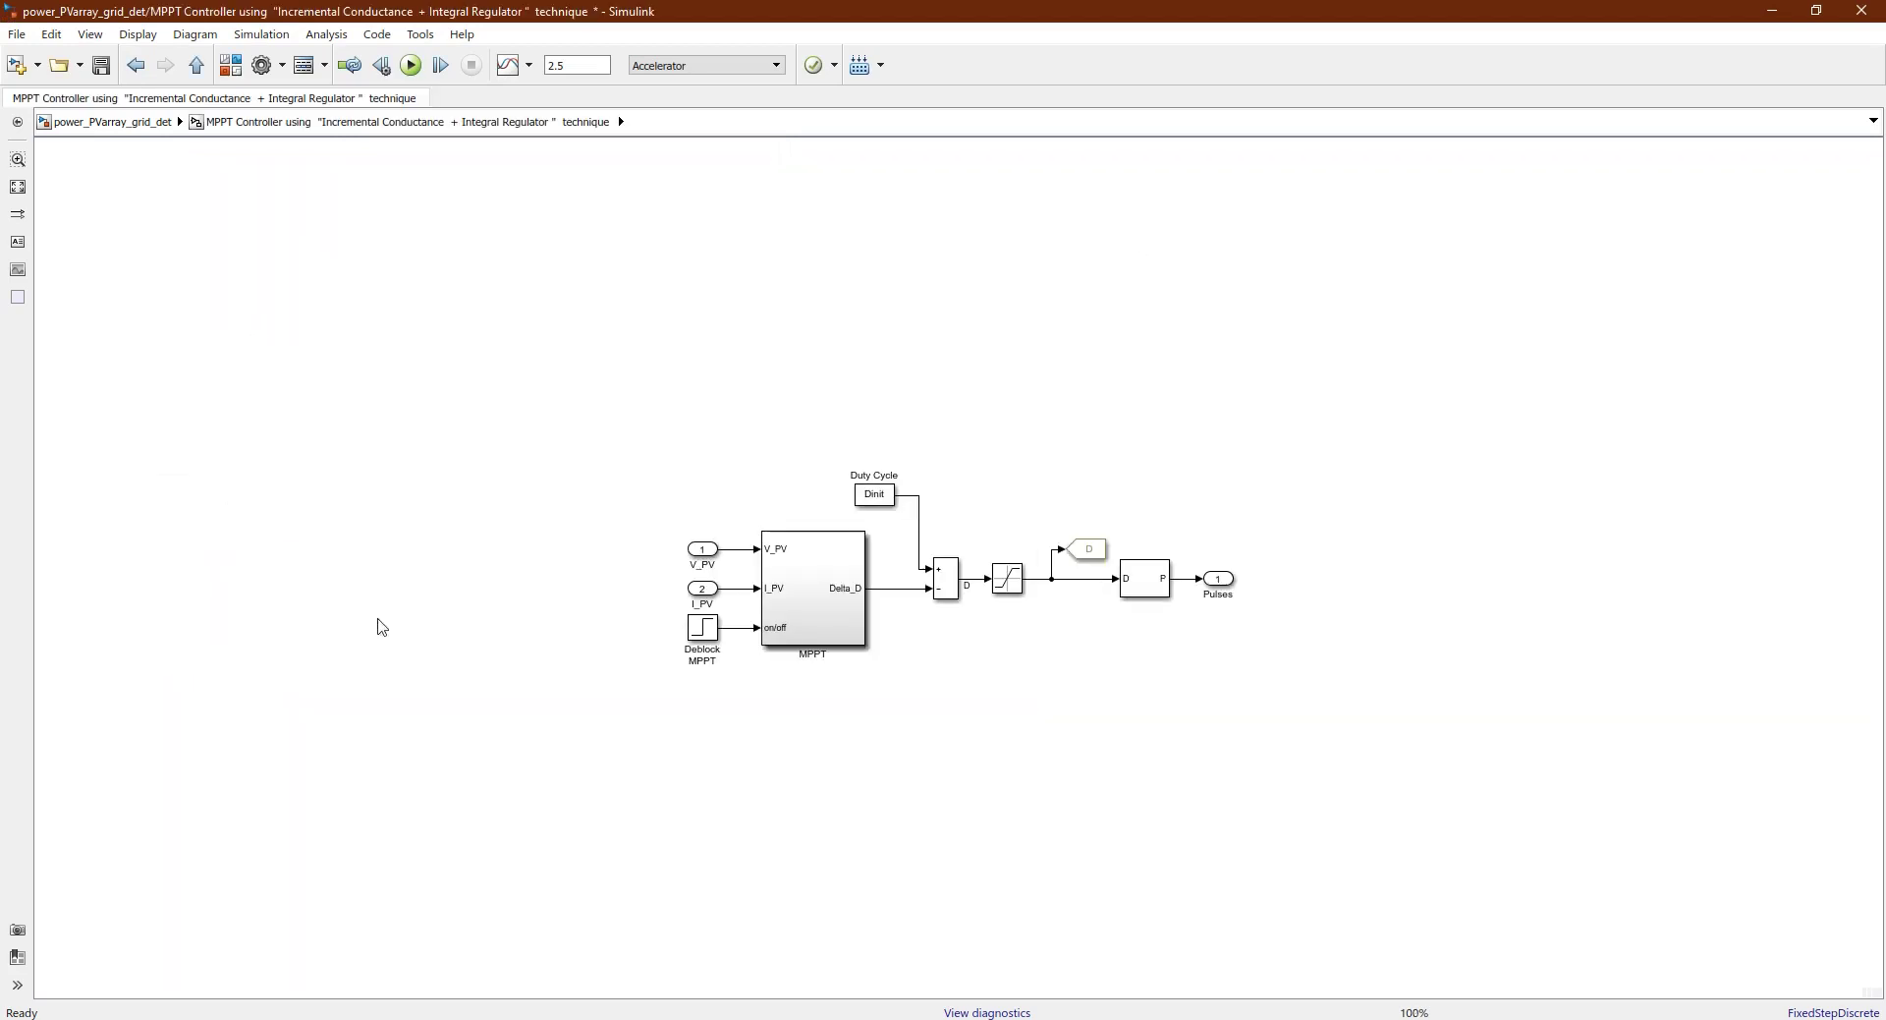
Look inside the MPPT subsystem of the MPPT Controller to view its incremental conductance logic, and return to the top-level model
left_click(727, 712)
left_click(793, 604)
double_click(793, 604)
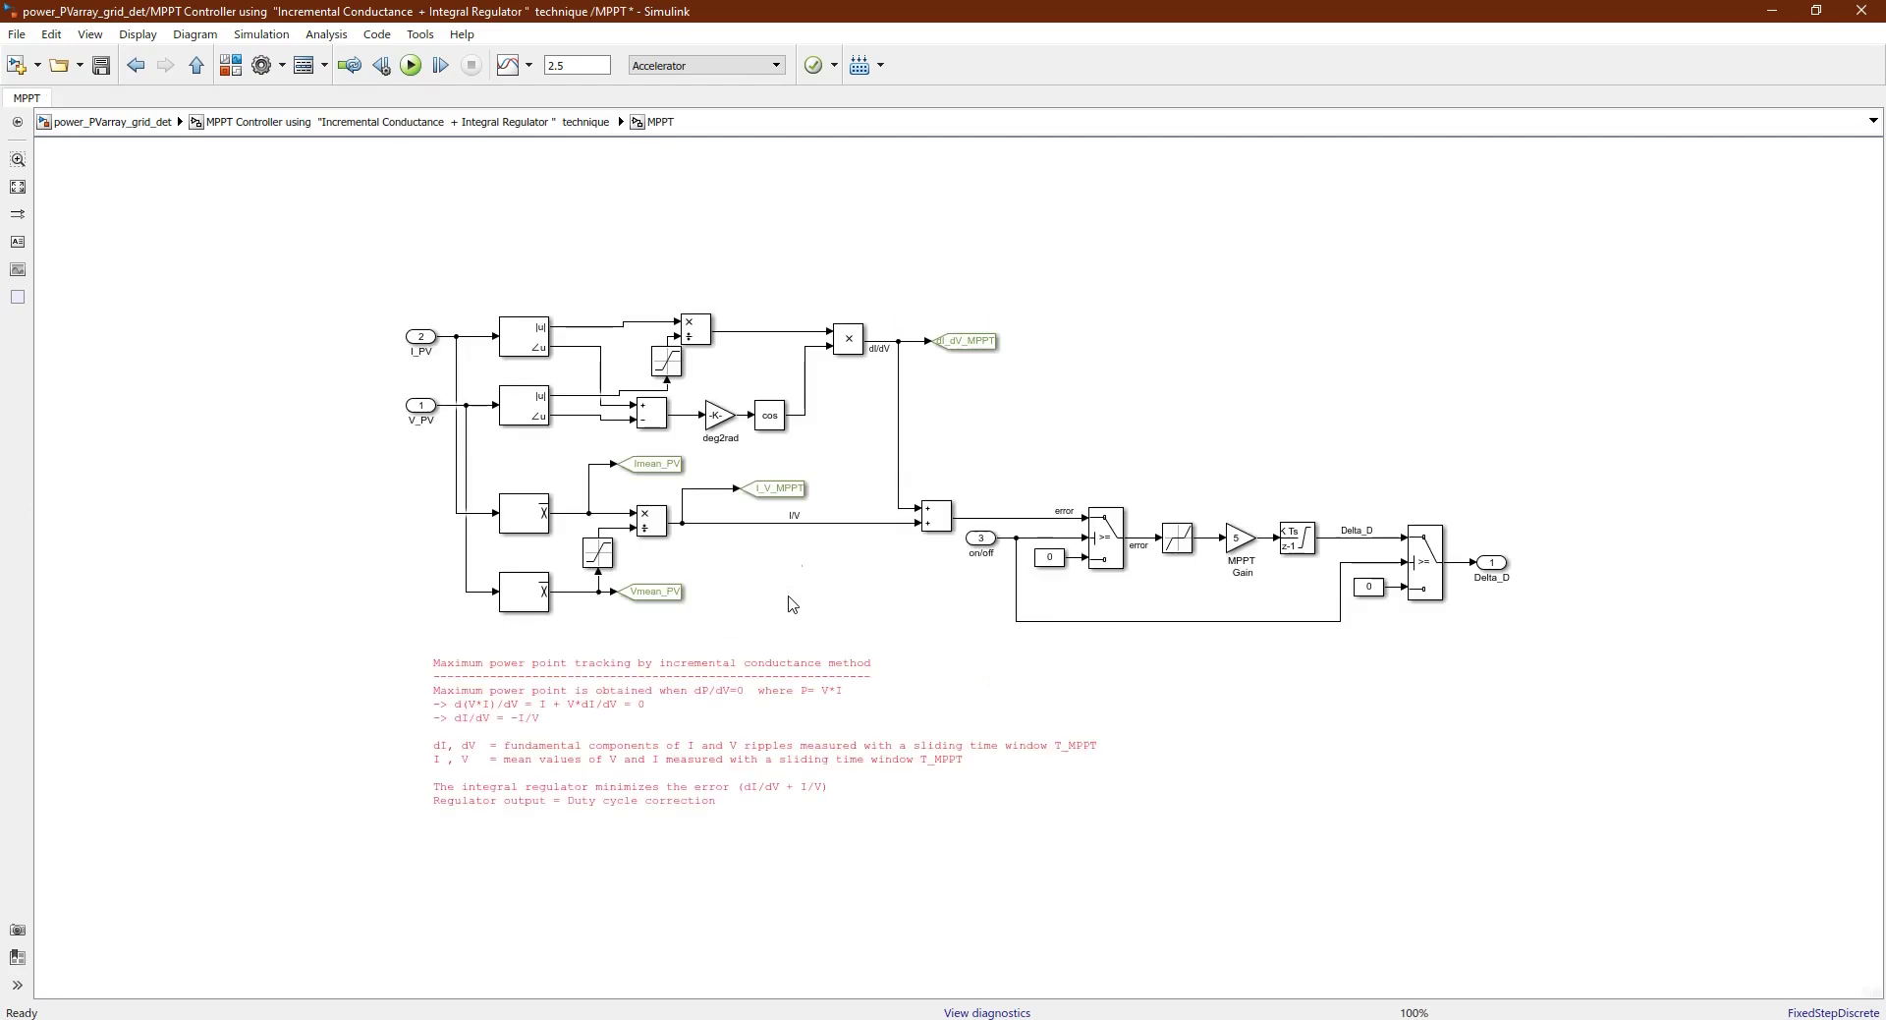
left_click(135, 119)
Look inside VSC Control and its VDC Regulator and PLL & Measurements subsystems, and return to the top-level model
double_click(971, 315)
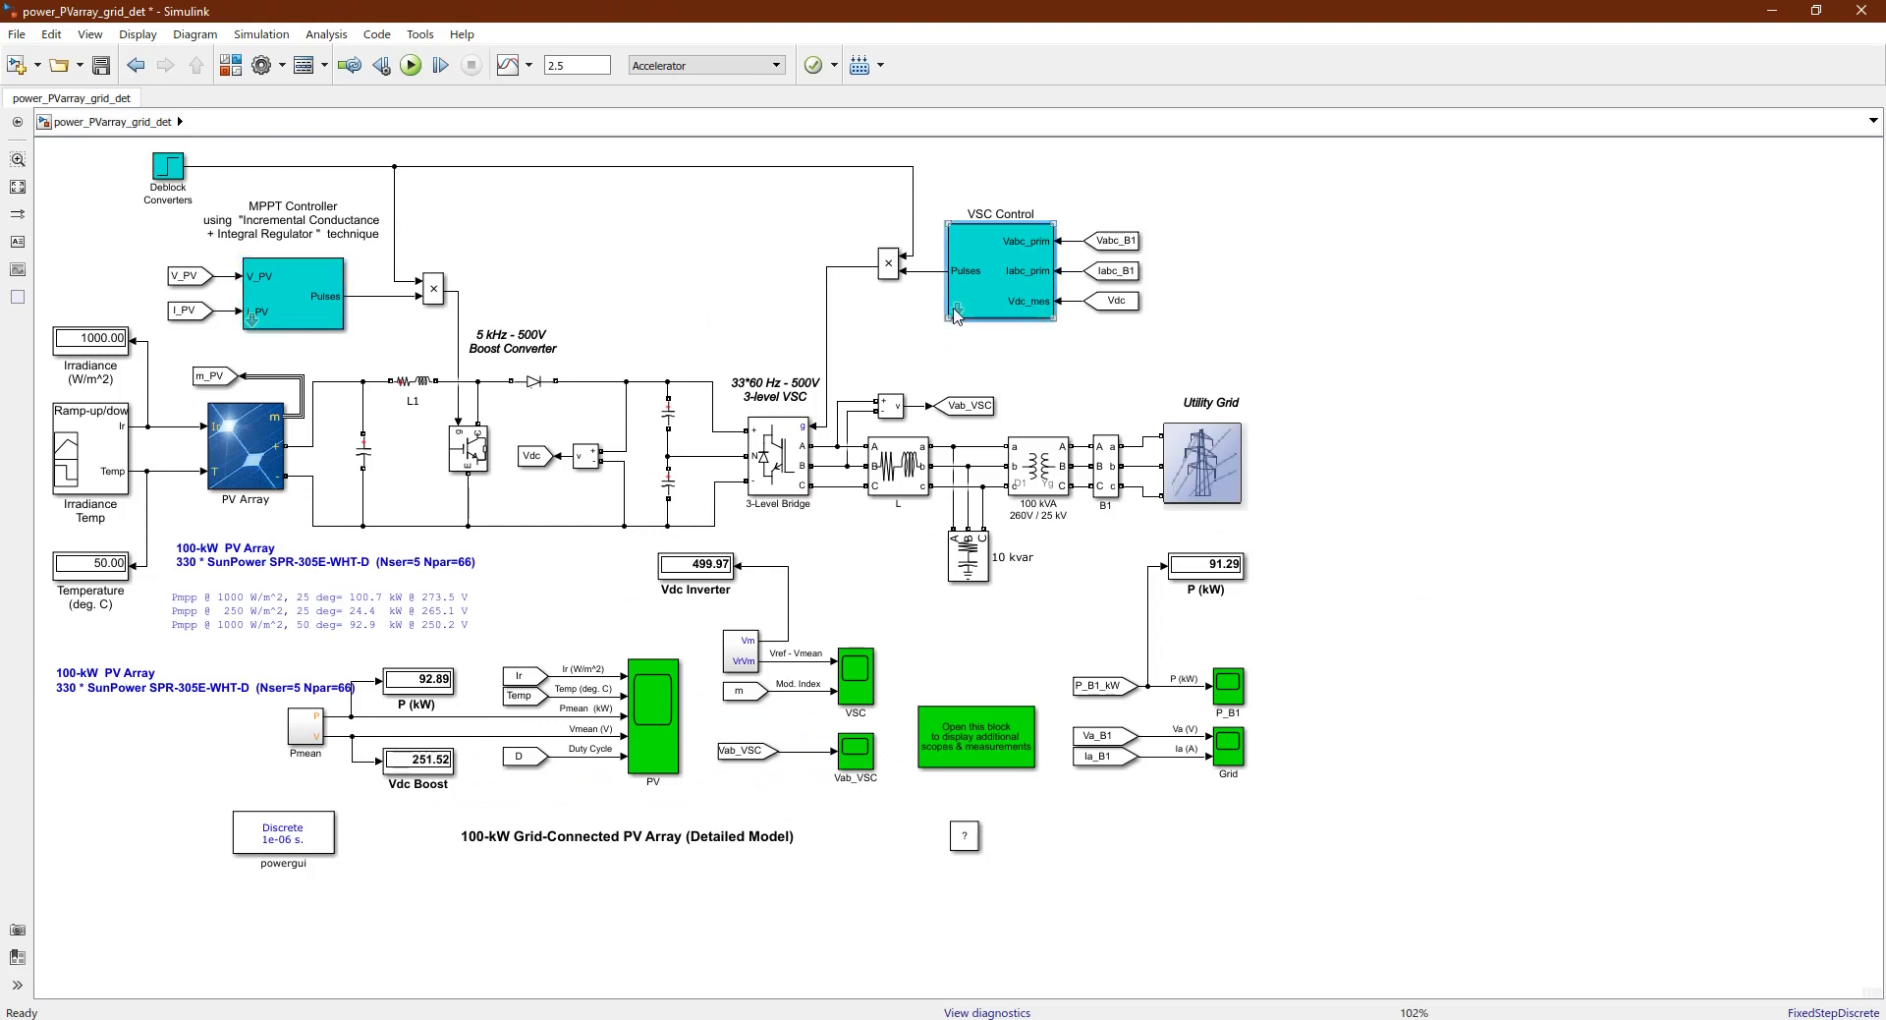
double_click(700, 631)
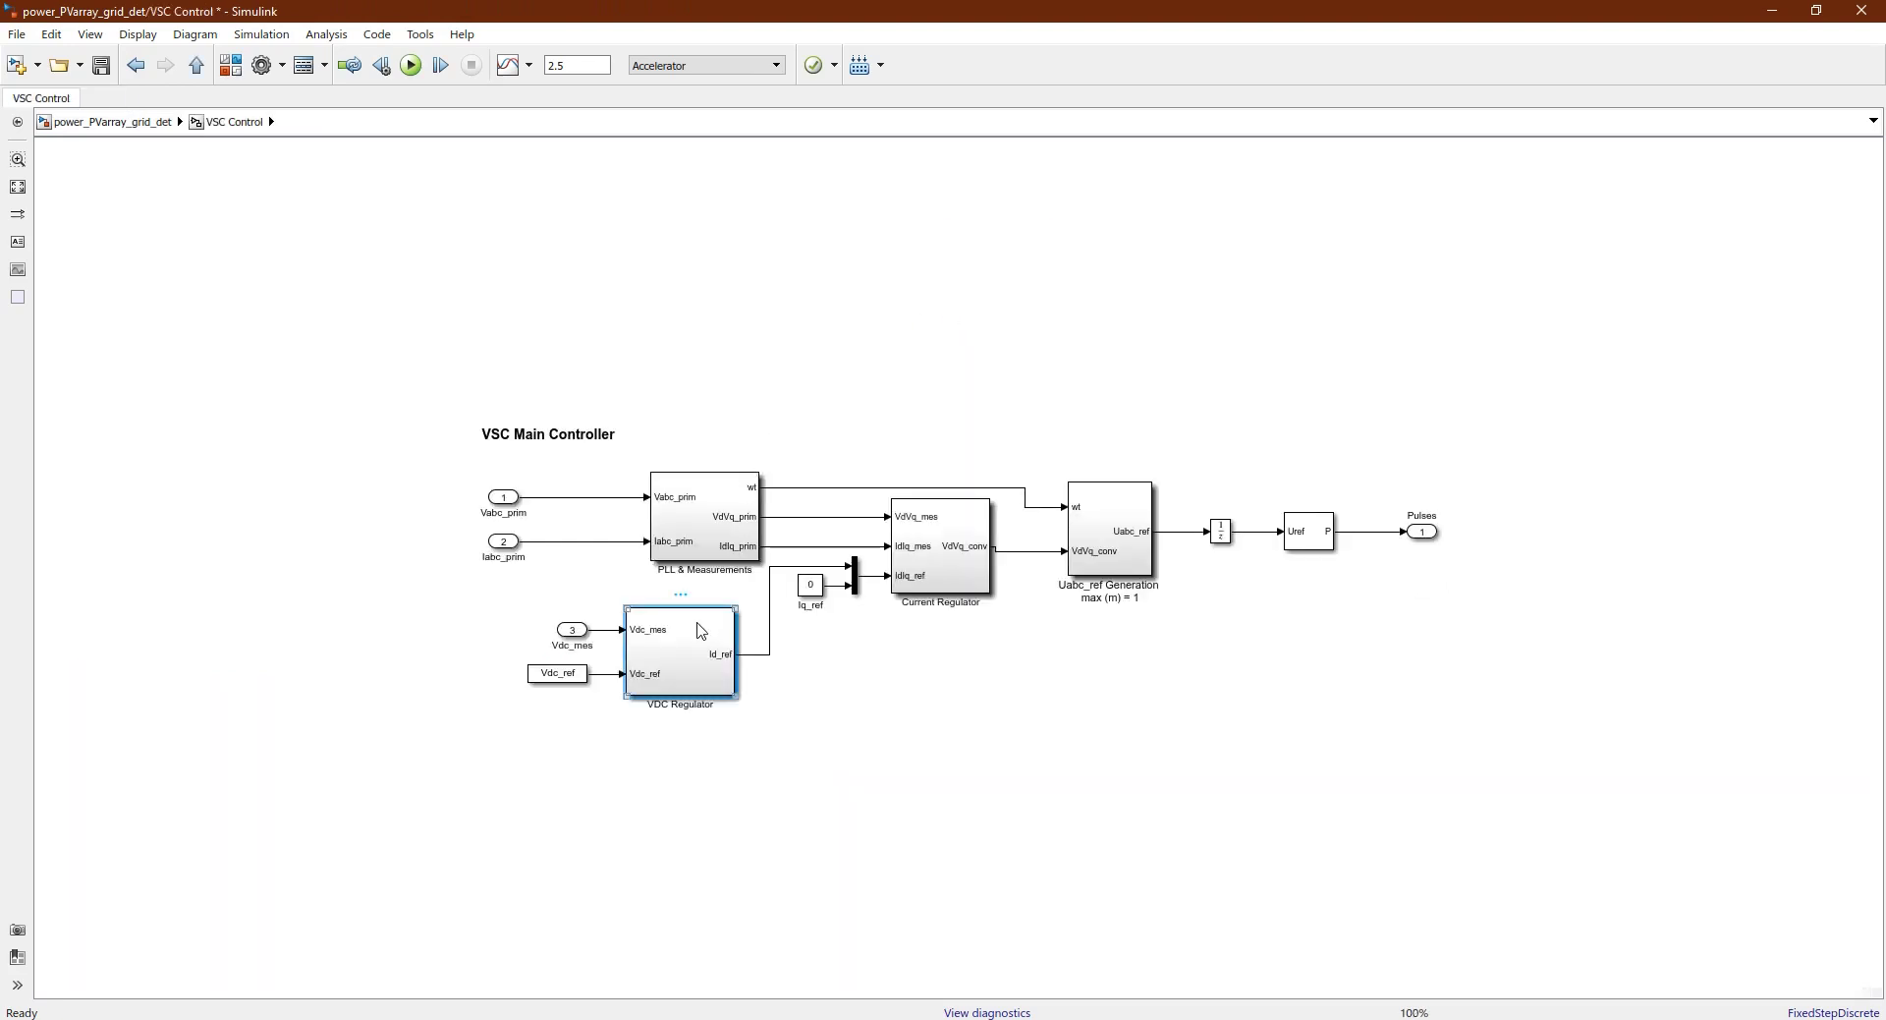
left_click(229, 121)
double_click(674, 491)
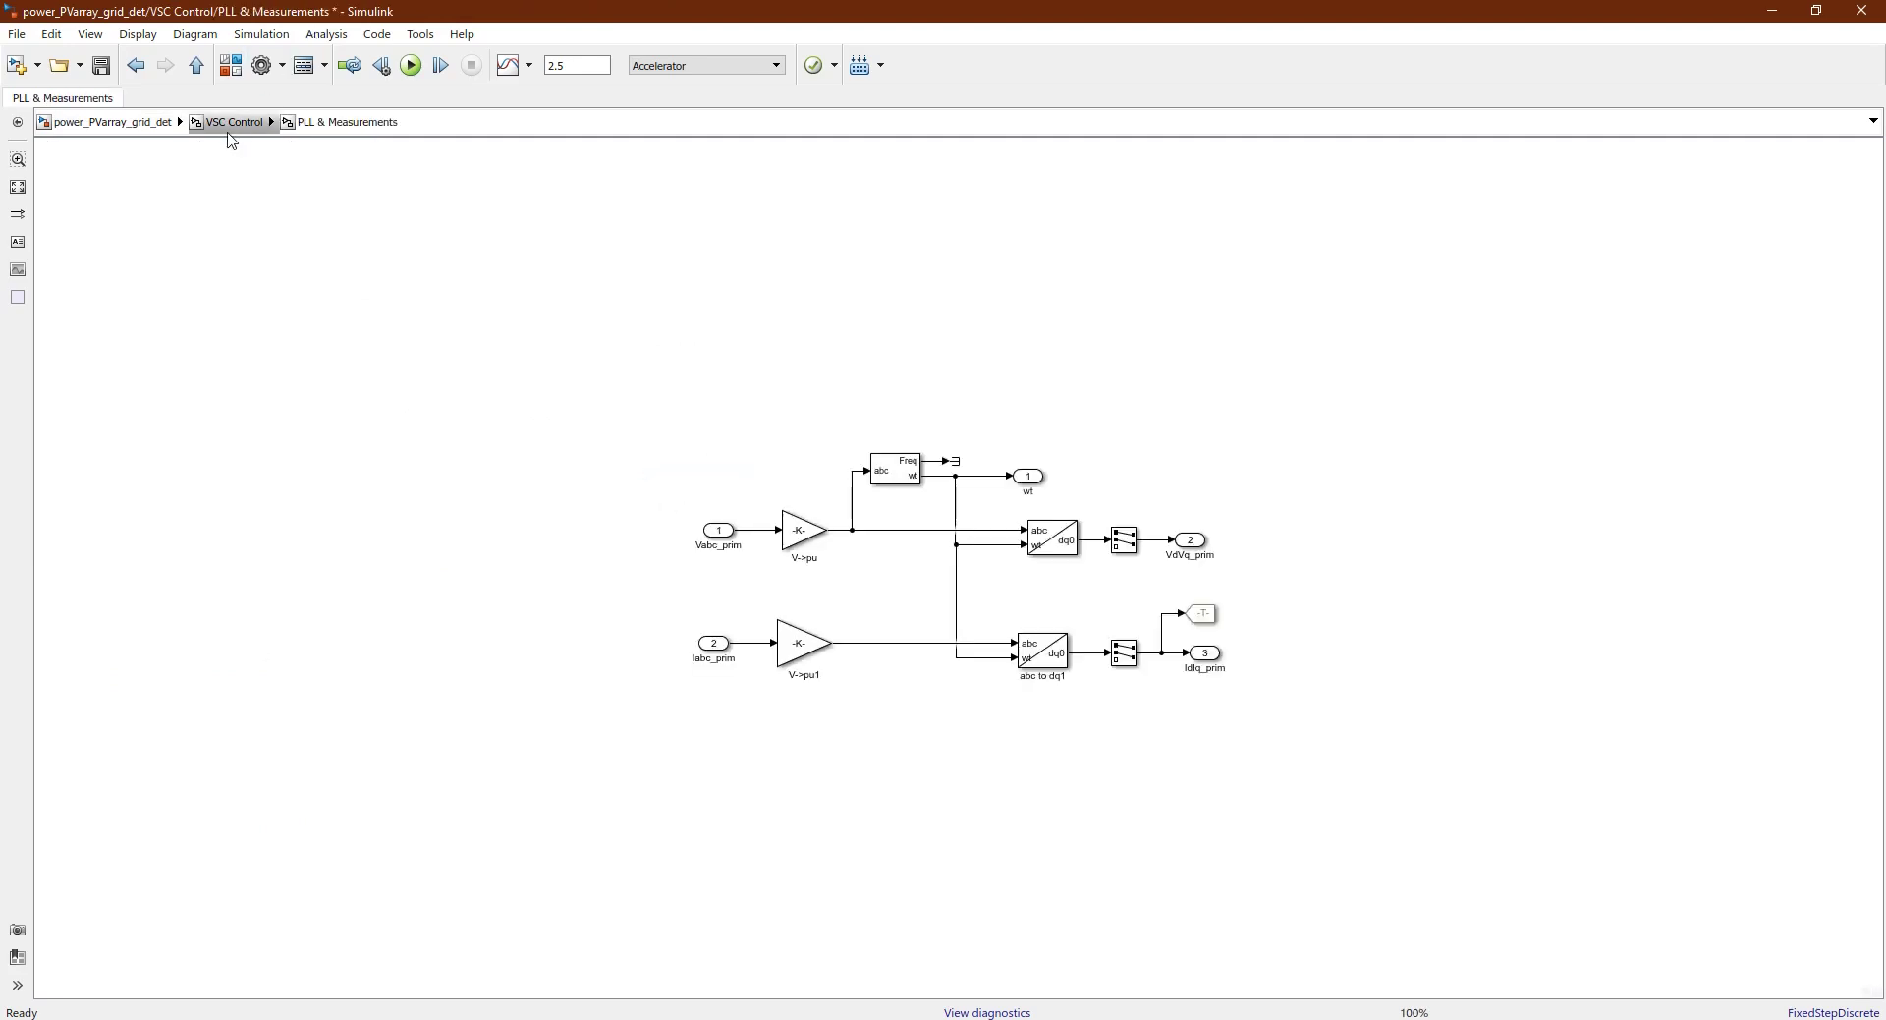
left_click(232, 124)
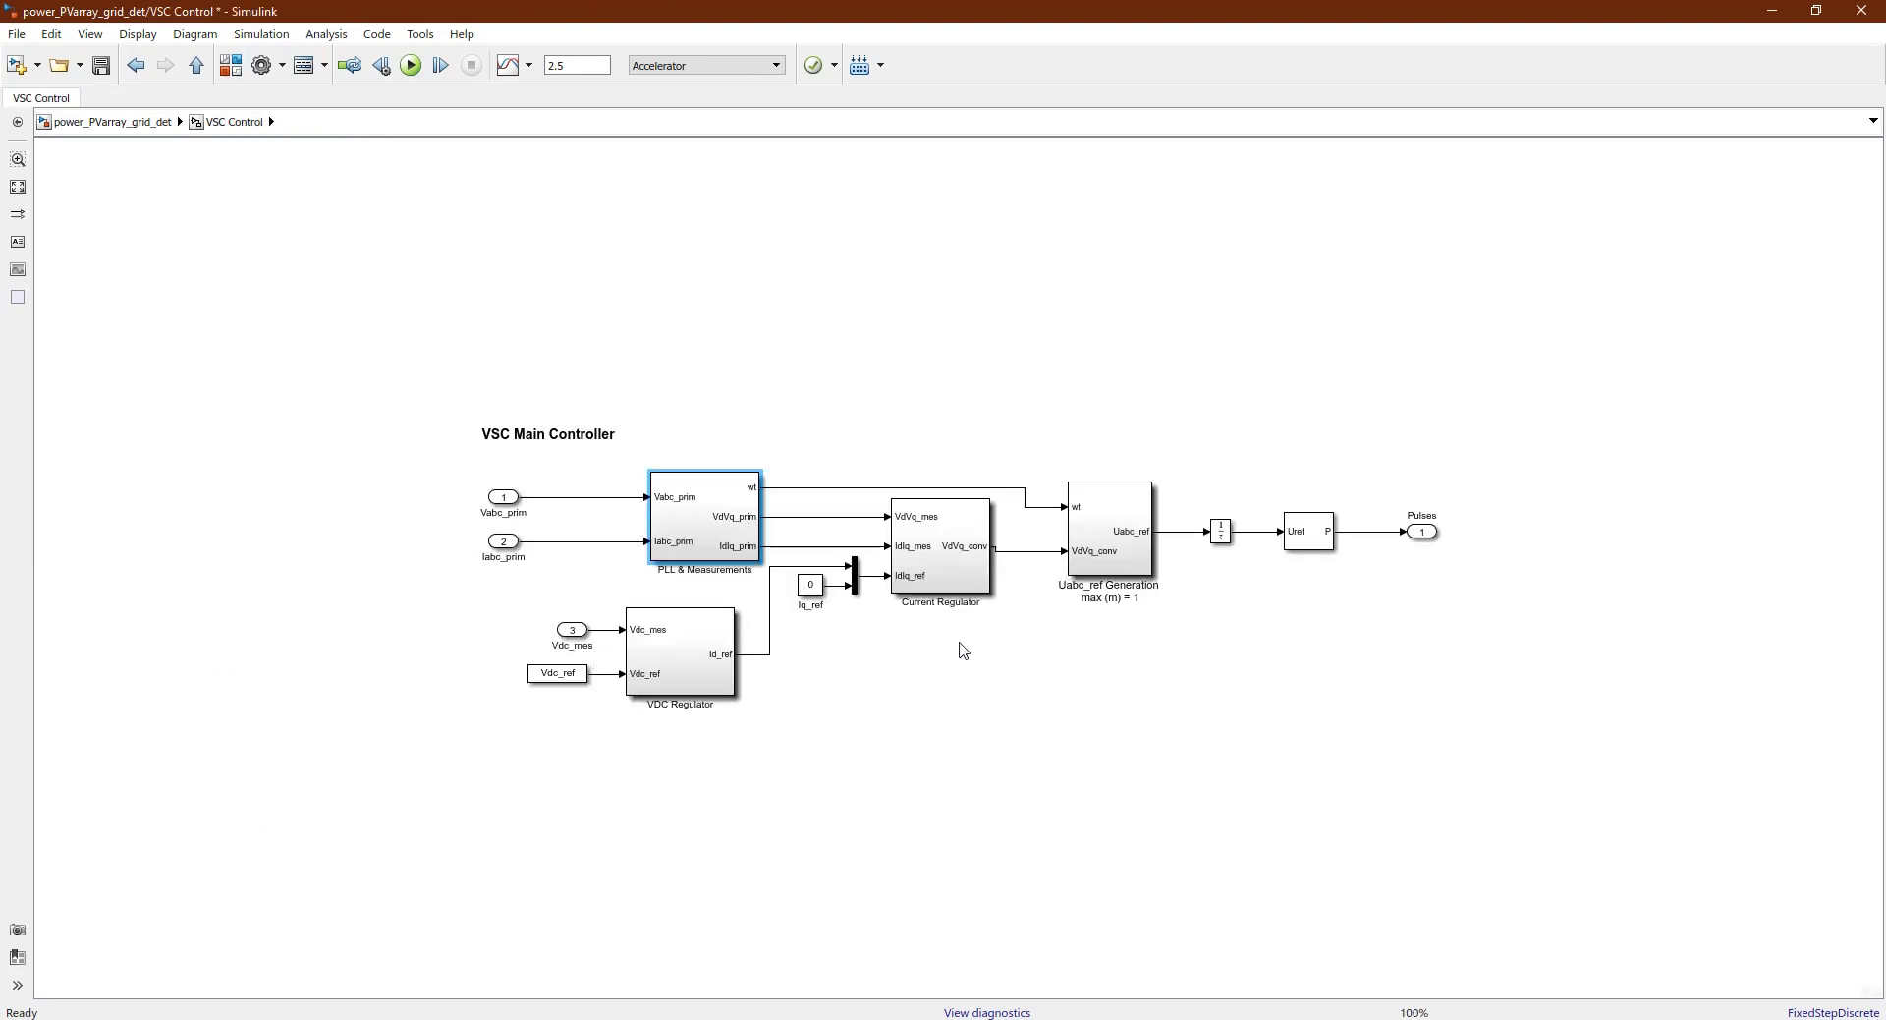
left_click(73, 126)
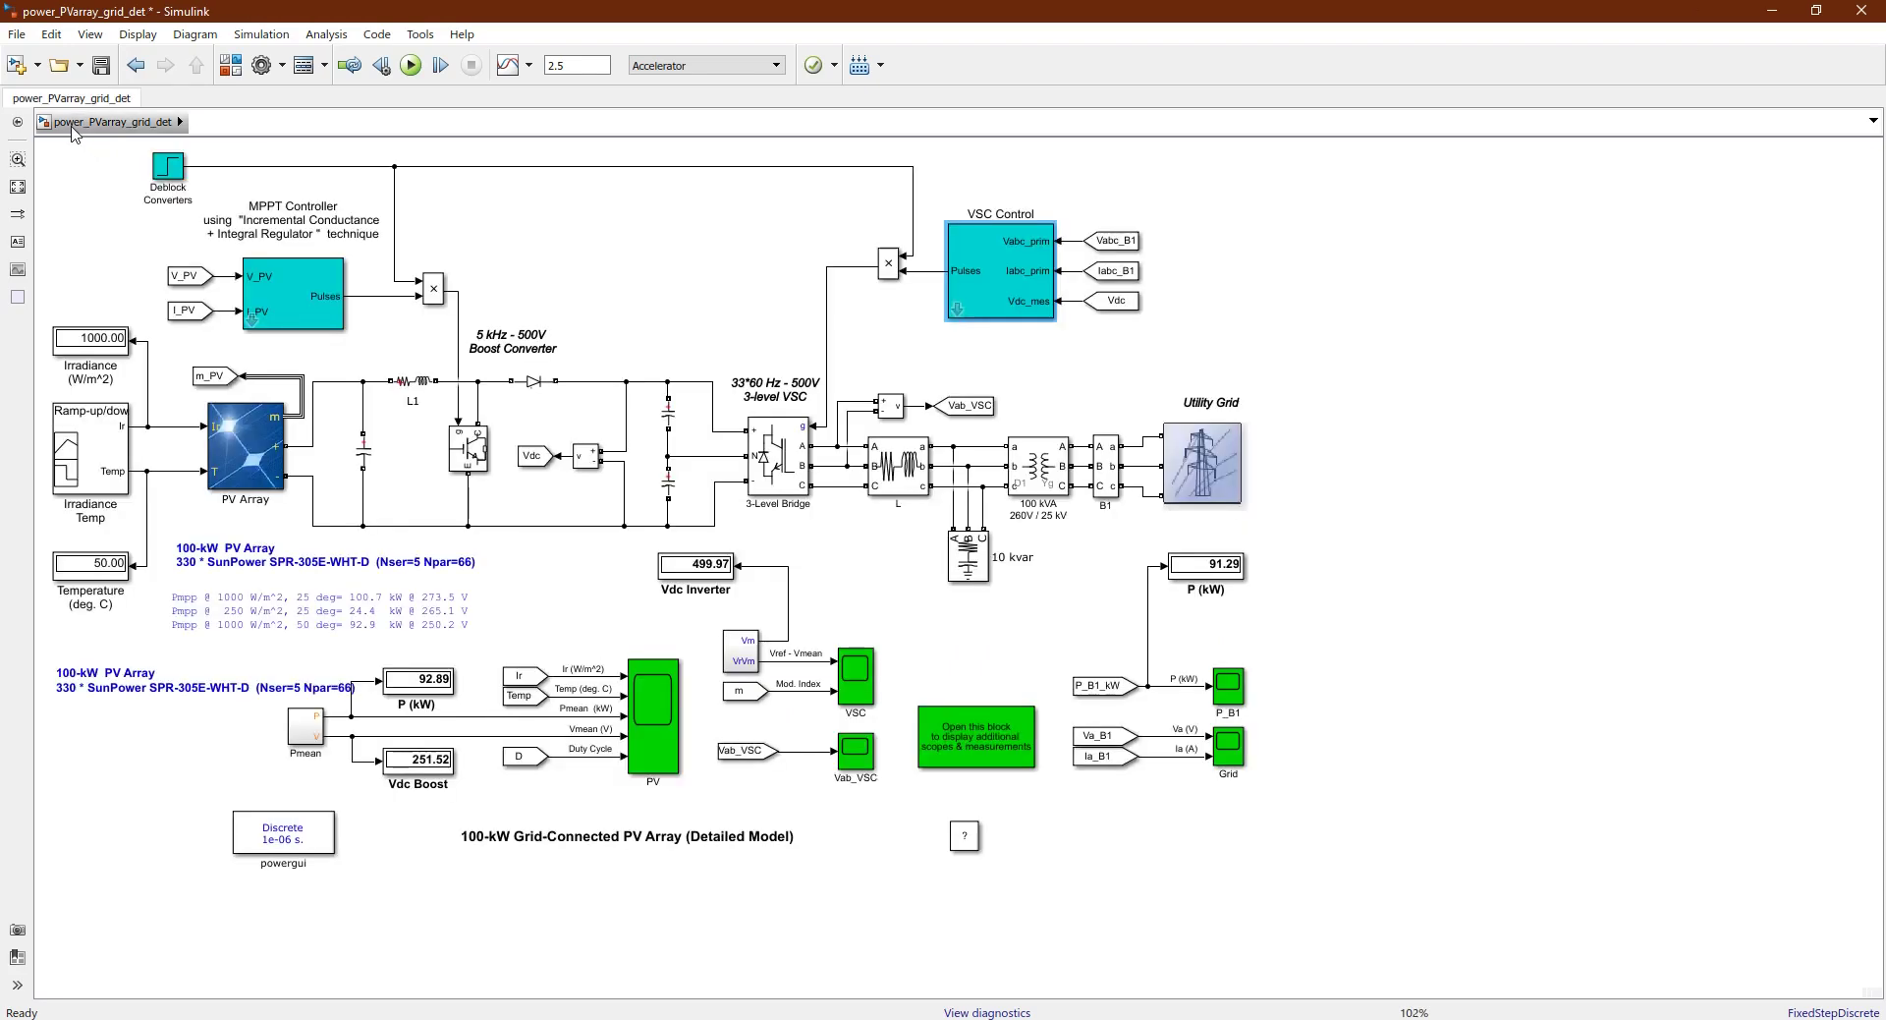